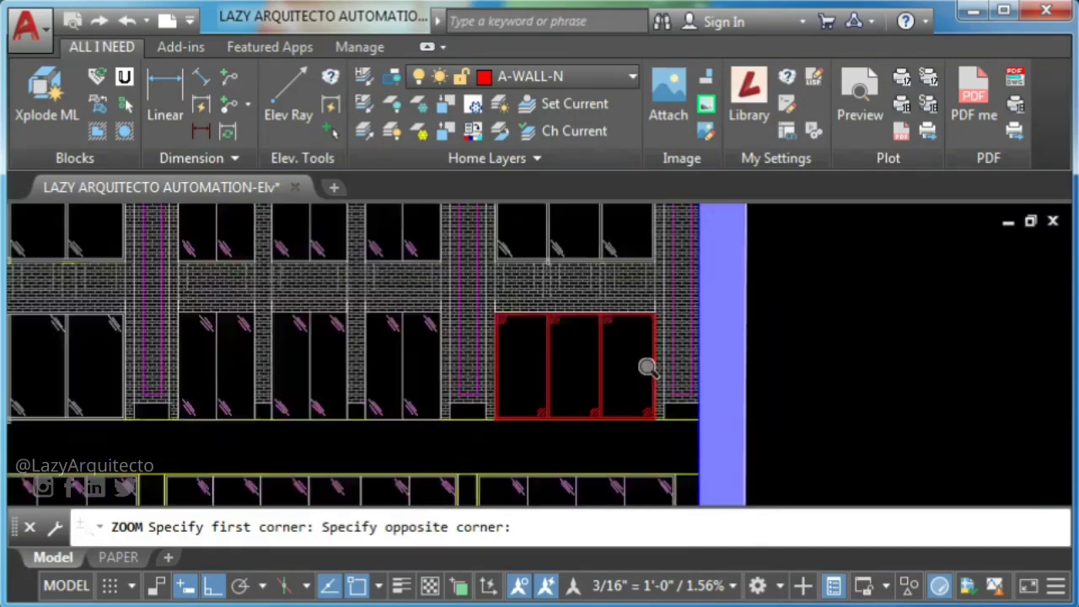
# Select the window block and switch its divisions to 2, then to 1
pyautogui.click(474, 328)
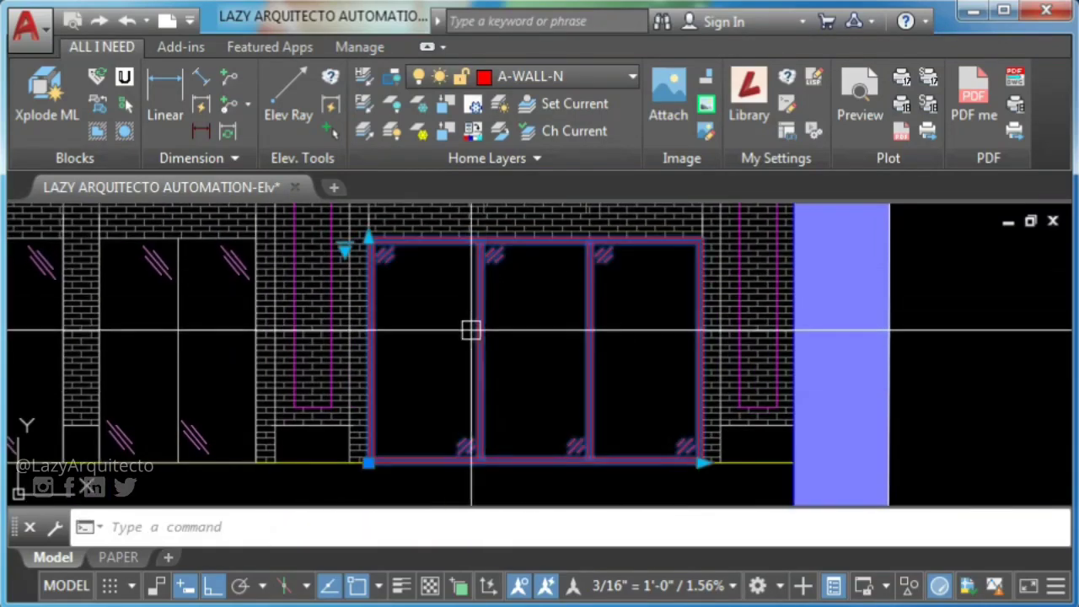
pyautogui.click(344, 253)
pyautogui.click(408, 295)
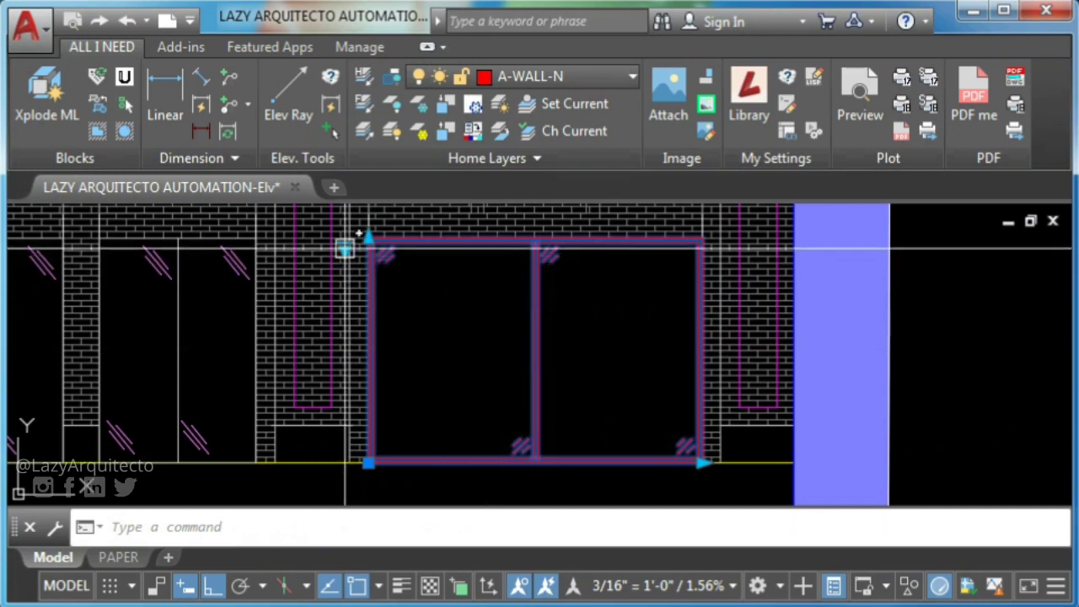
pyautogui.click(344, 250)
pyautogui.click(409, 263)
# Narrow the window, set it to three divisions, then stretch it back to full width
pyautogui.click(702, 463)
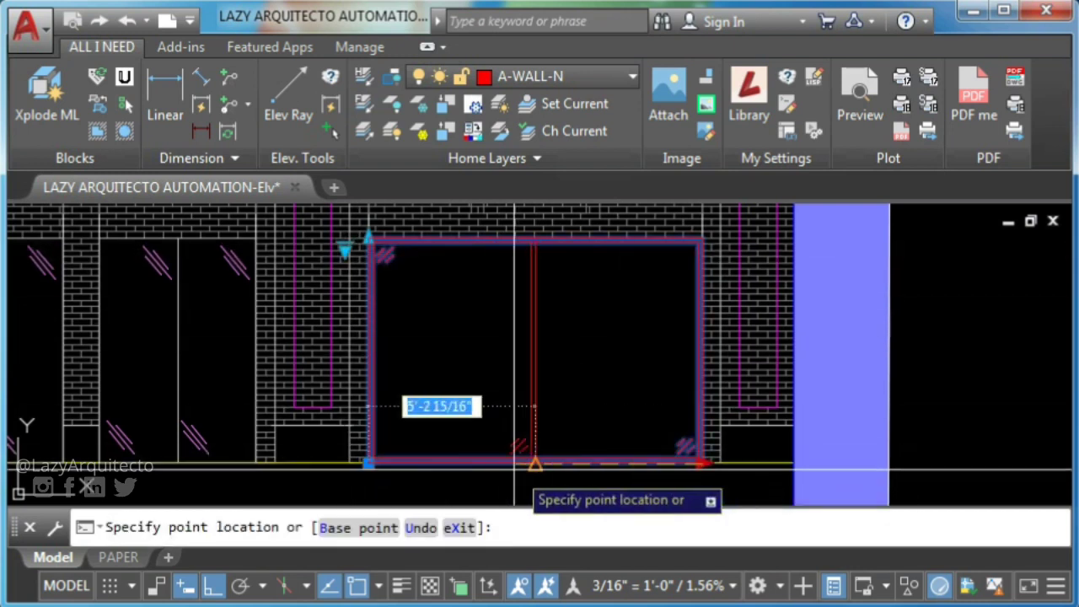
pyautogui.click(533, 463)
pyautogui.click(345, 249)
pyautogui.click(397, 314)
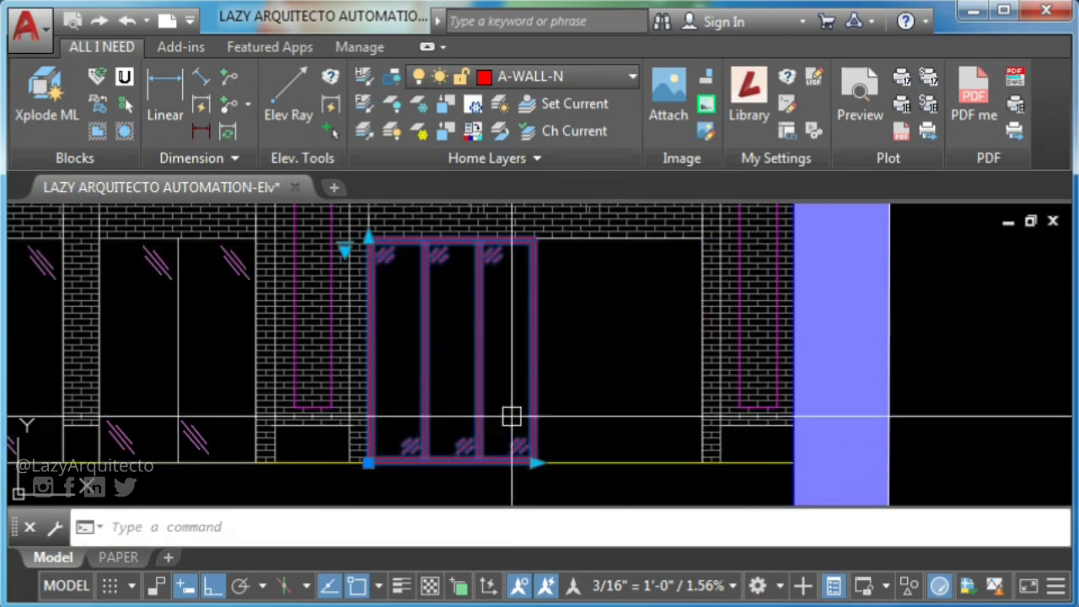
pyautogui.click(533, 463)
pyautogui.click(702, 463)
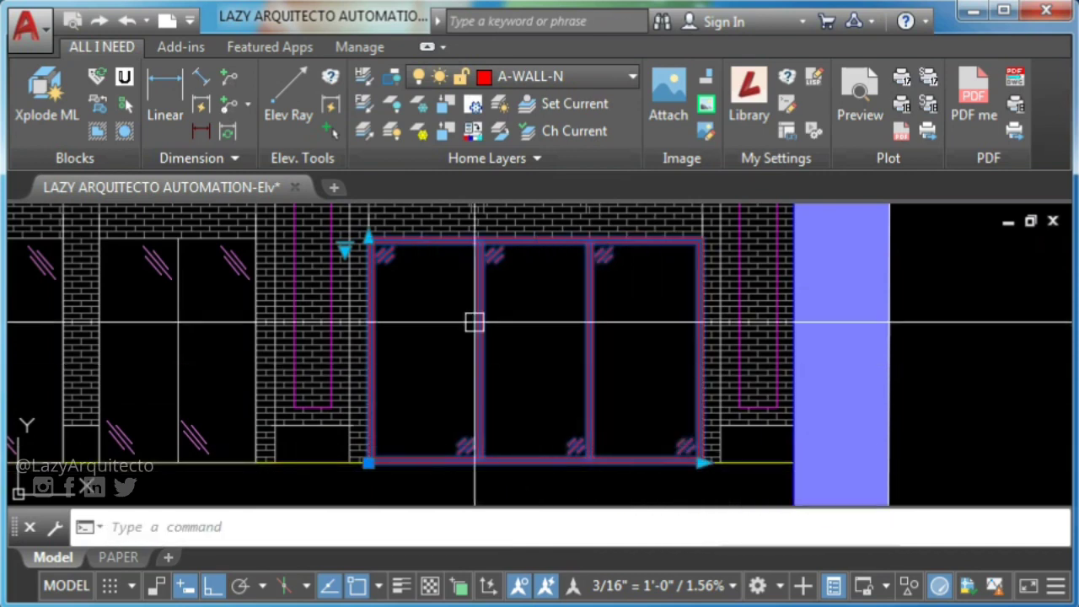
# Lower the window's top edge to shorten its height, then deselect it
pyautogui.click(368, 241)
pyautogui.click(455, 358)
pyautogui.press('Escape')
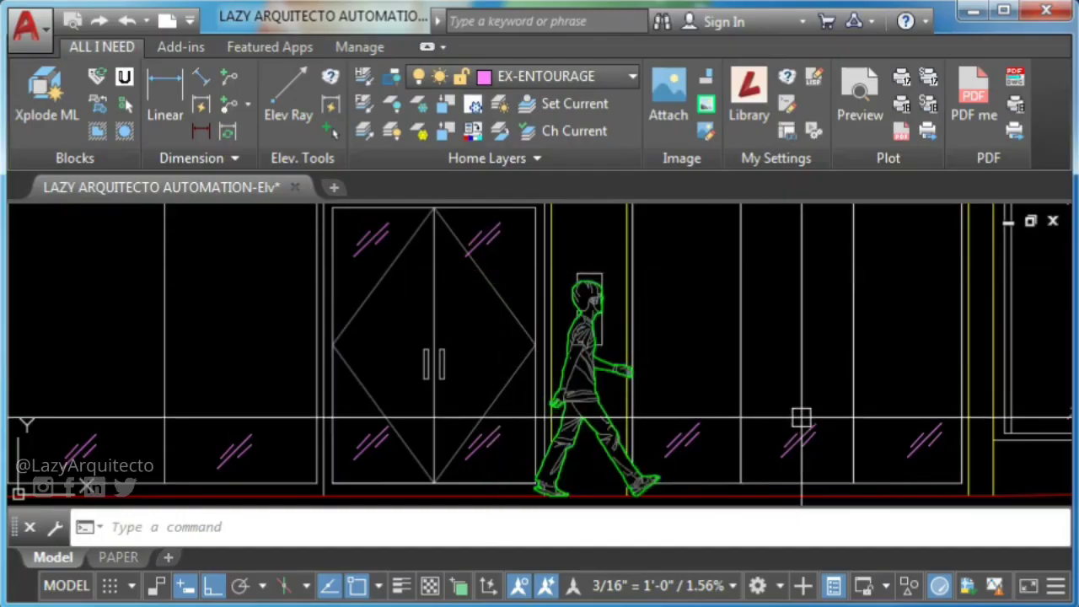
# Change the person block's view to woman and child, then to the child only (FRONT-VIEW-KID)
pyautogui.click(643, 404)
pyautogui.click(497, 277)
pyautogui.click(588, 395)
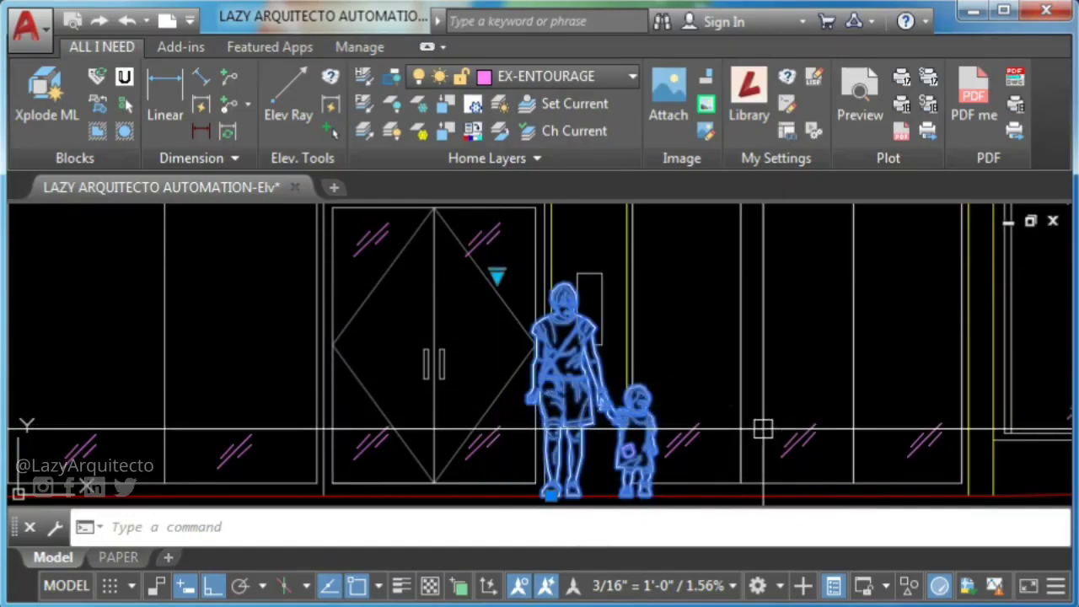
pyautogui.press('Escape')
pyautogui.click(563, 380)
pyautogui.click(497, 277)
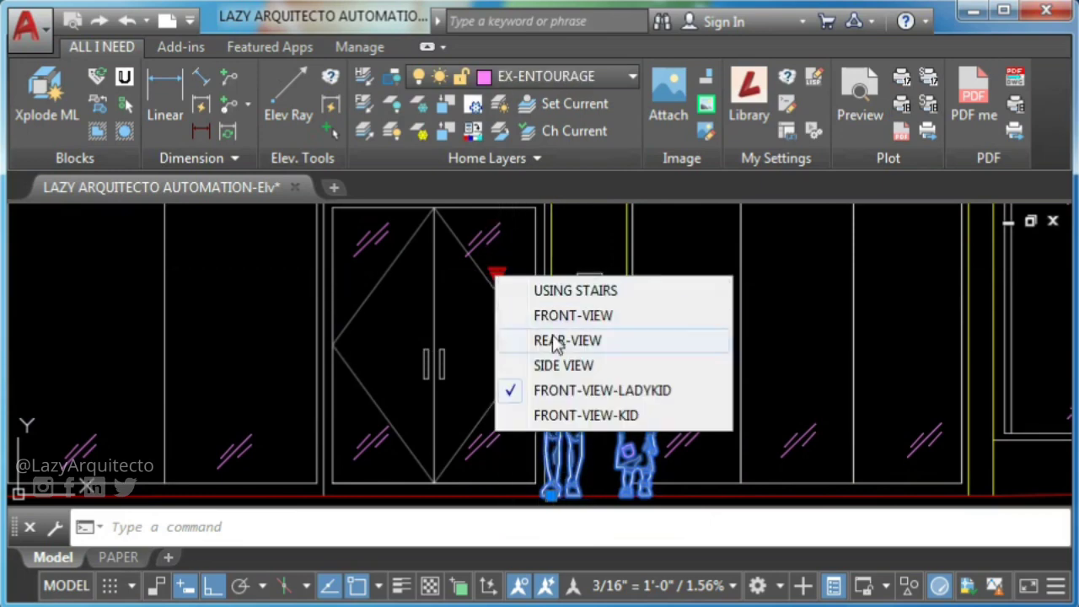
pyautogui.click(590, 415)
pyautogui.press('Escape')
# Move the child figure slightly to the right with MOVE
pyautogui.click(586, 429)
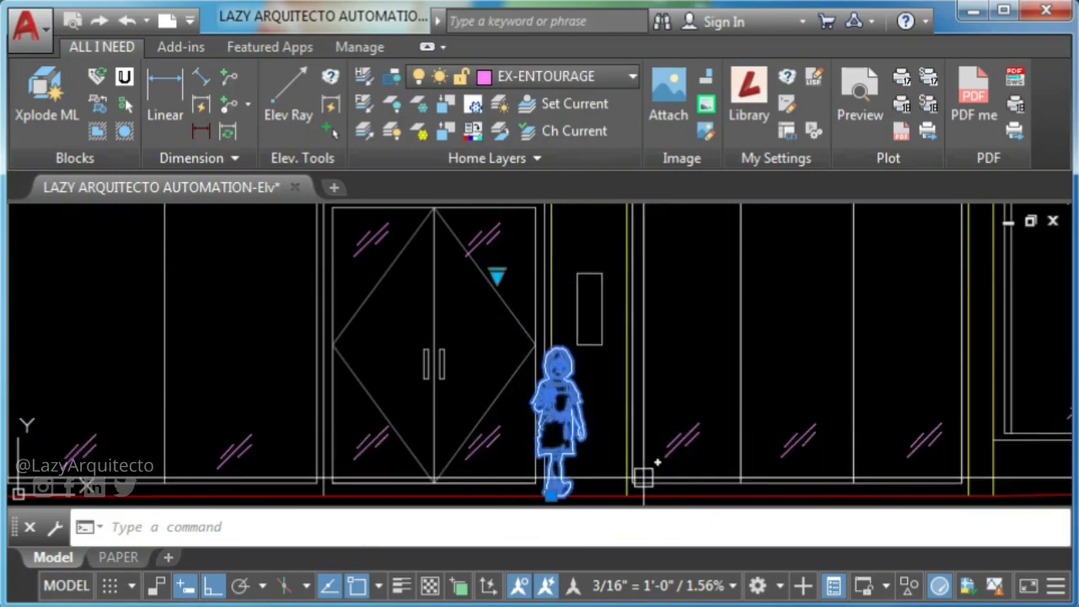
pyautogui.write('m')
pyautogui.press('Return')
pyautogui.scroll(4, 662, 468)
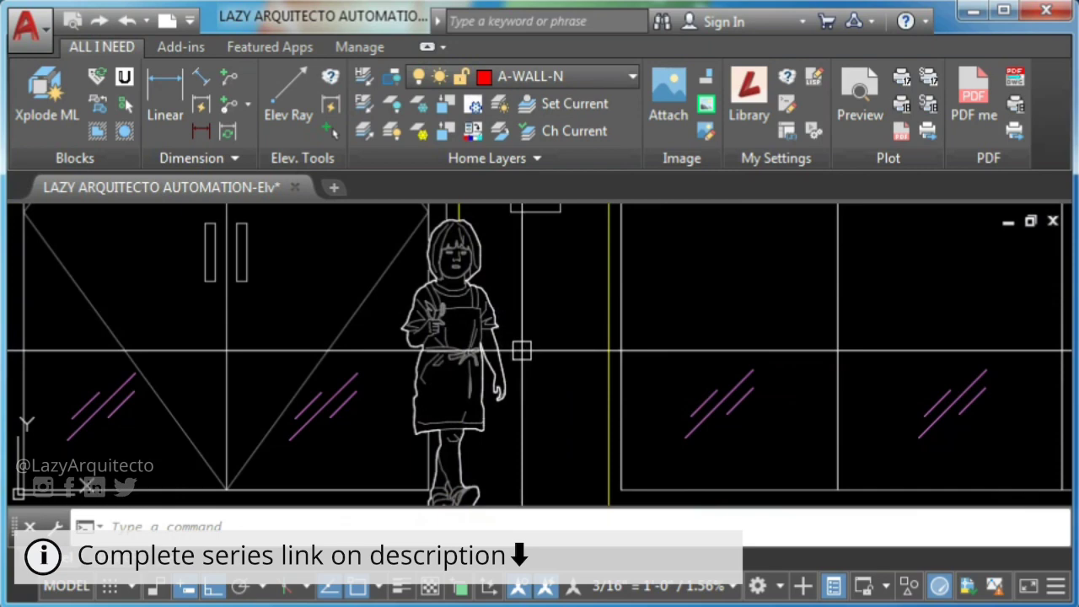
pyautogui.click(499, 354)
pyautogui.write('m')
pyautogui.press('Return')
pyautogui.click(702, 329)
pyautogui.click(774, 329)
# Shift the child figure slightly back to the left
pyautogui.click(531, 354)
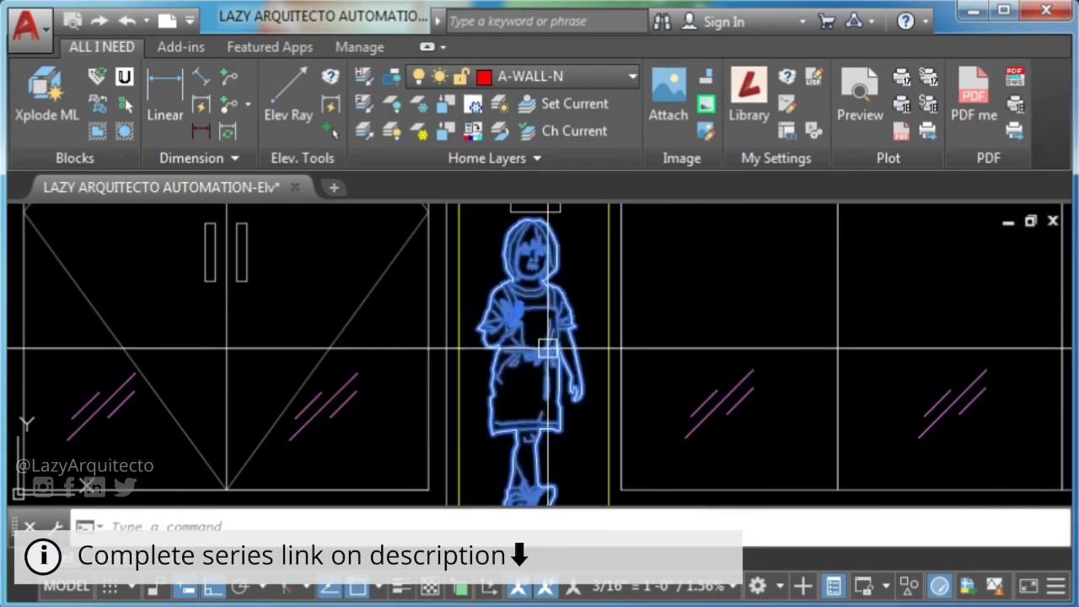
pyautogui.write('m')
pyautogui.press('Return')
pyautogui.click(761, 284)
pyautogui.click(681, 306)
pyautogui.scroll(-3, 706, 329)
pyautogui.scroll(-8, 706, 329)
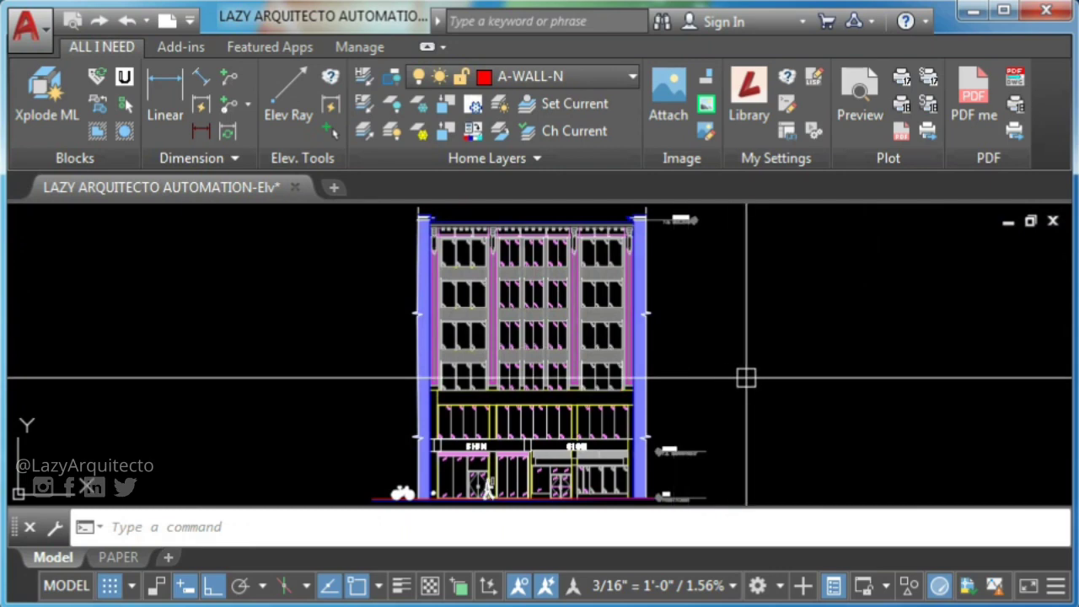
# Zoom to the storefront window block and set it to 5 Windows, trying 1 and 4 first
pyautogui.press('Return')
pyautogui.click(576, 358)
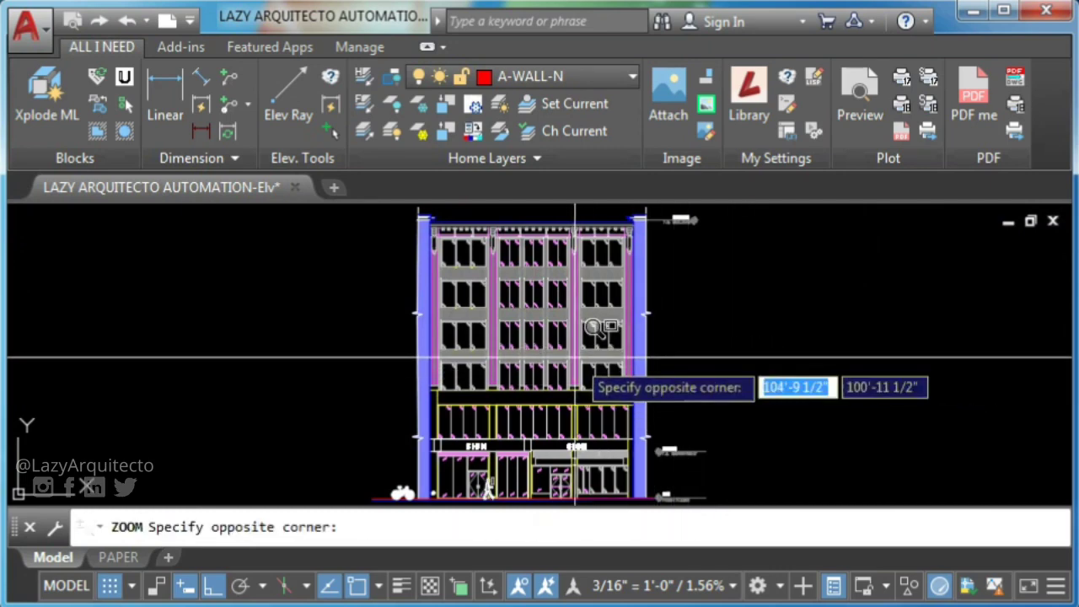
pyautogui.click(648, 371)
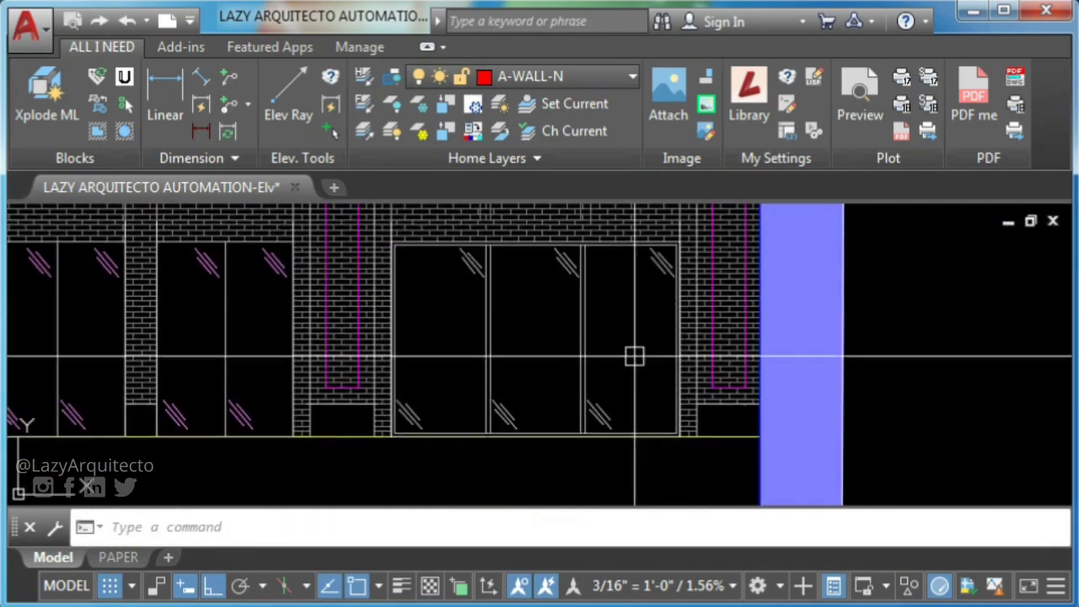
pyautogui.click(583, 323)
pyautogui.click(372, 415)
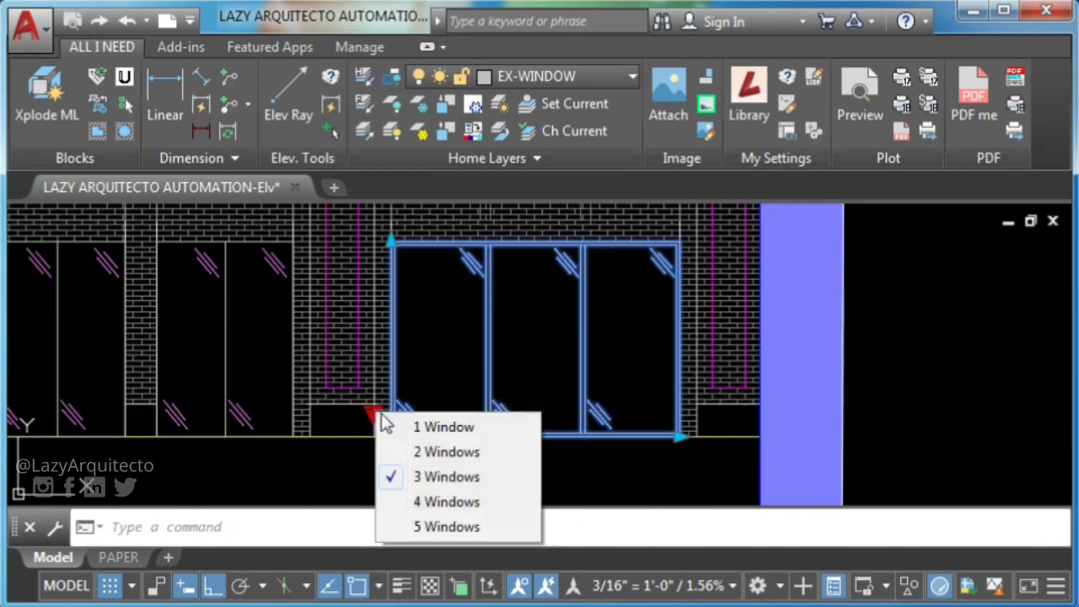
pyautogui.click(439, 427)
pyautogui.click(372, 415)
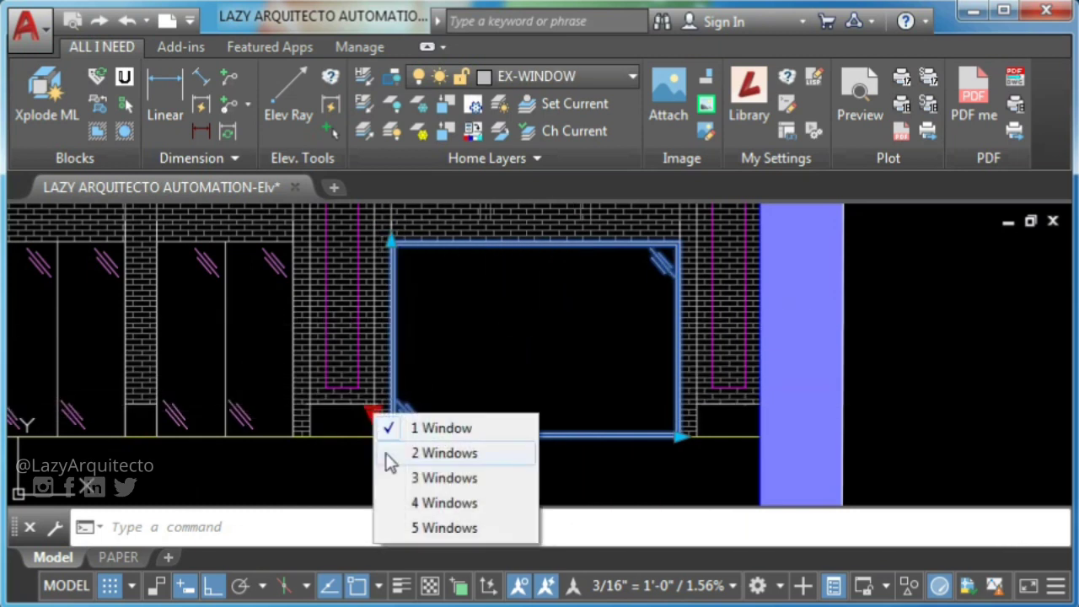
pyautogui.click(438, 500)
pyautogui.click(372, 415)
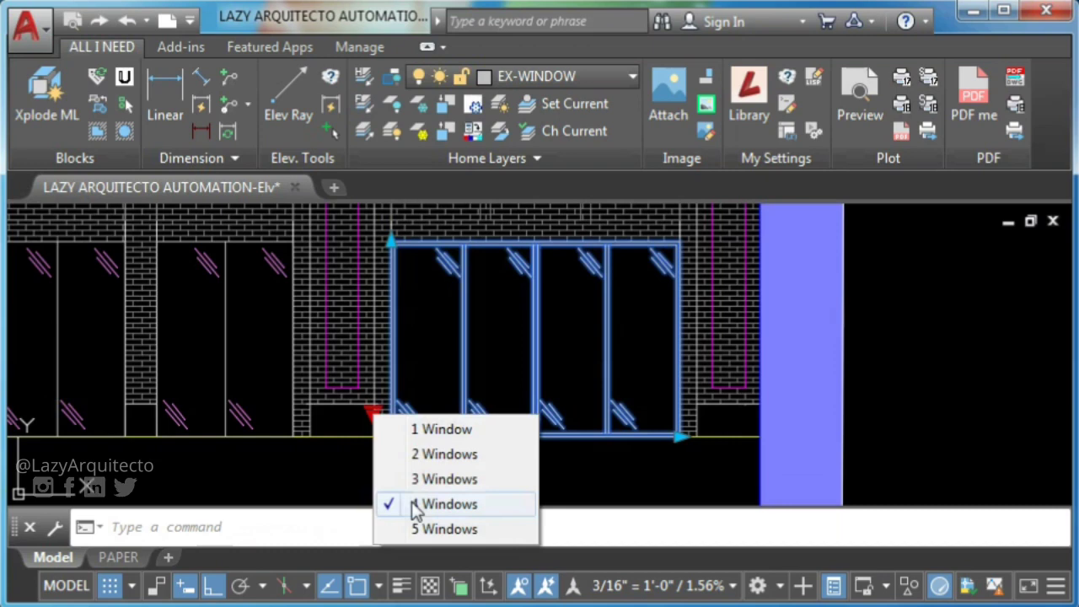
pyautogui.click(422, 527)
pyautogui.press('Escape')
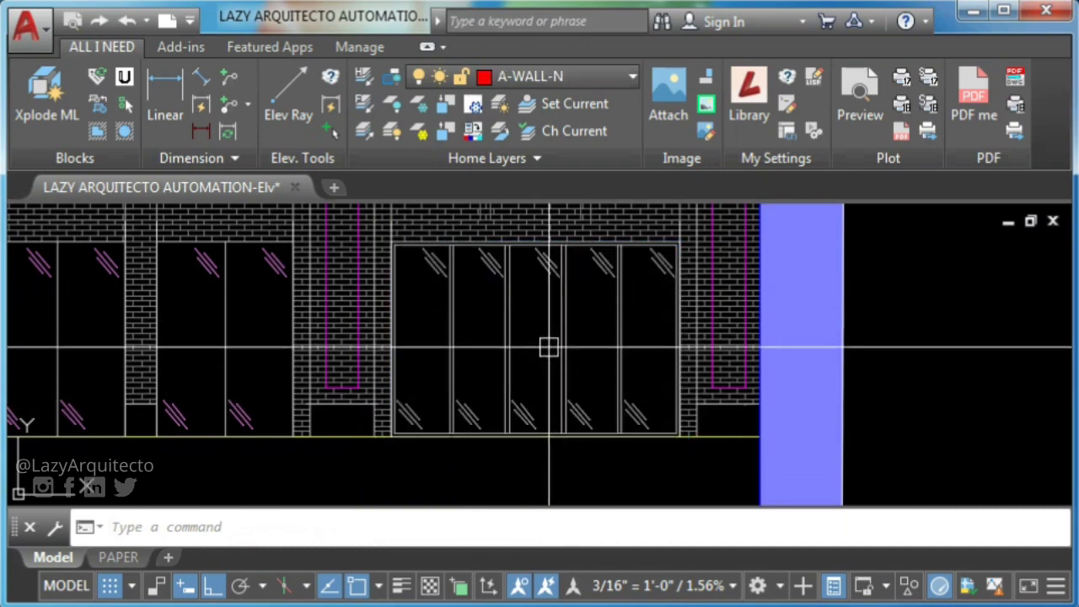
pyautogui.scroll(-5, 549, 348)
# Pan to empty space beside the building for the new window outline
pyautogui.scroll(3, 646, 373)
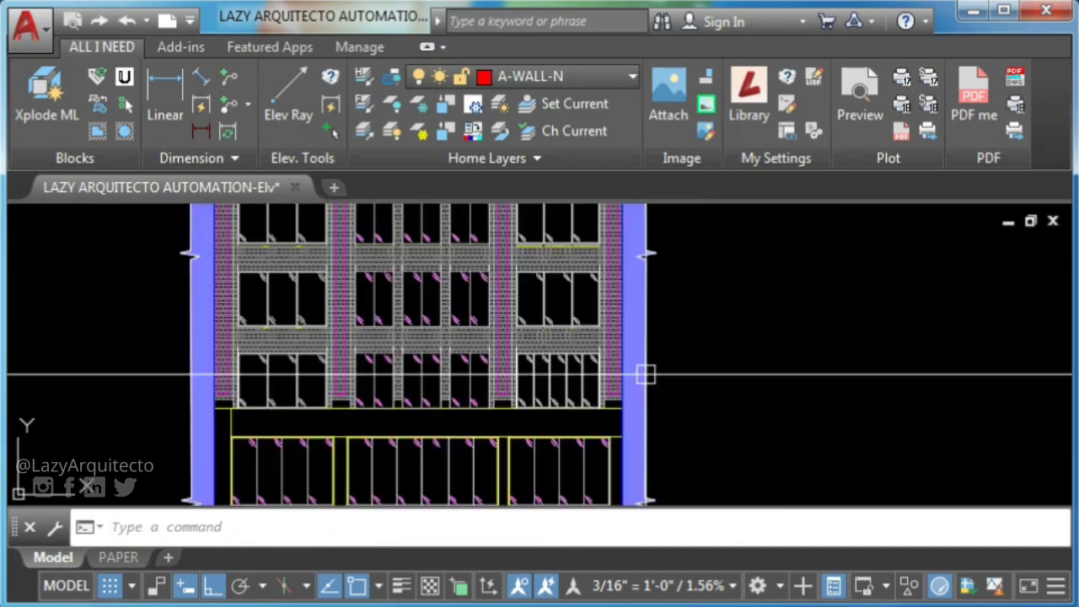
pyautogui.moveTo(687, 380)
pyautogui.mouseDown(button='middle')
pyautogui.moveTo(229, 280)
pyautogui.moveTo(198, 313)
pyautogui.mouseUp(button='middle')
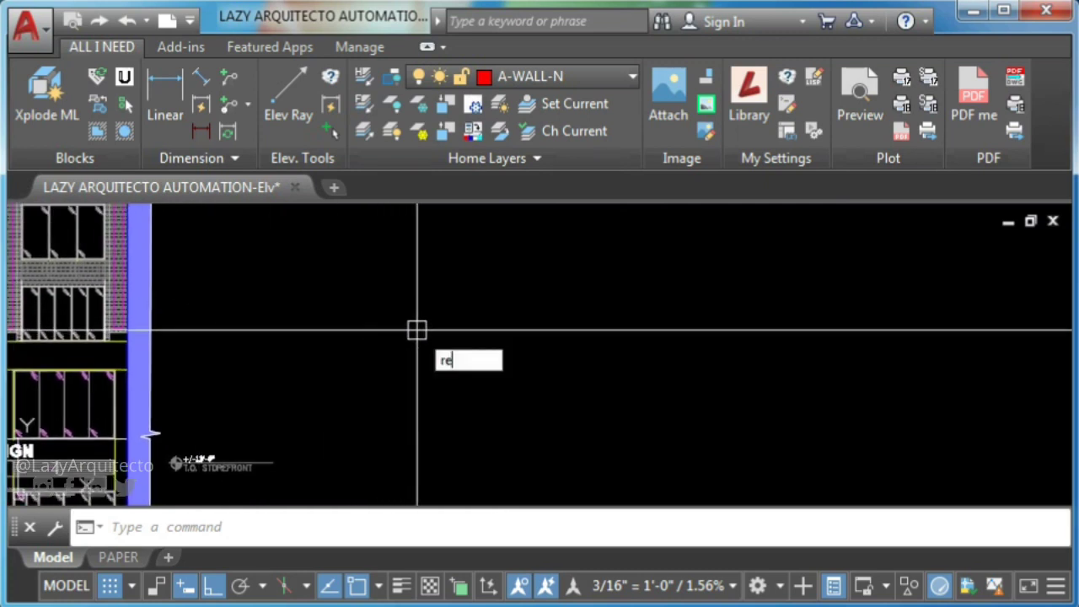
pyautogui.write('c')
pyautogui.press('Return')
pyautogui.press('Escape')
# Draw a closed tall rectangular outline with PLINE
pyautogui.write('pl')
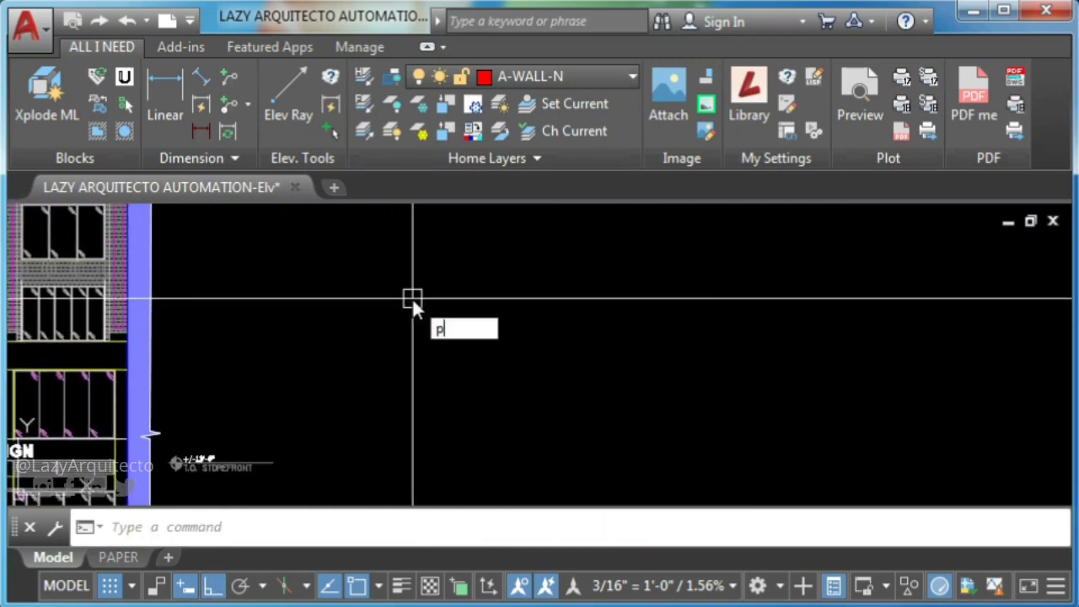
pyautogui.press('Return')
pyautogui.click(388, 292)
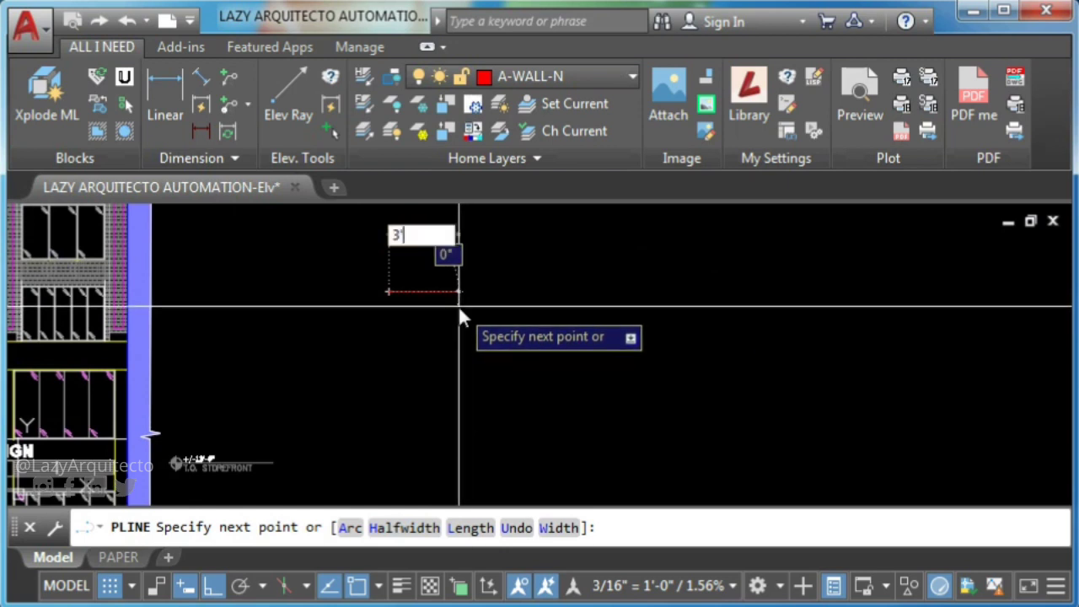
pyautogui.click(413, 292)
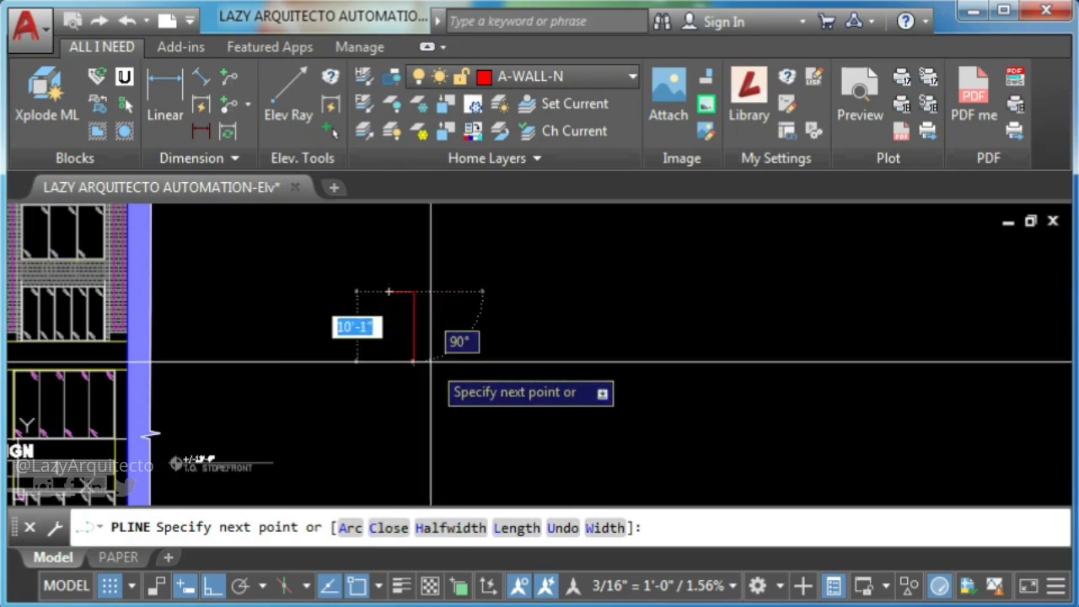
pyautogui.scroll(6, 431, 361)
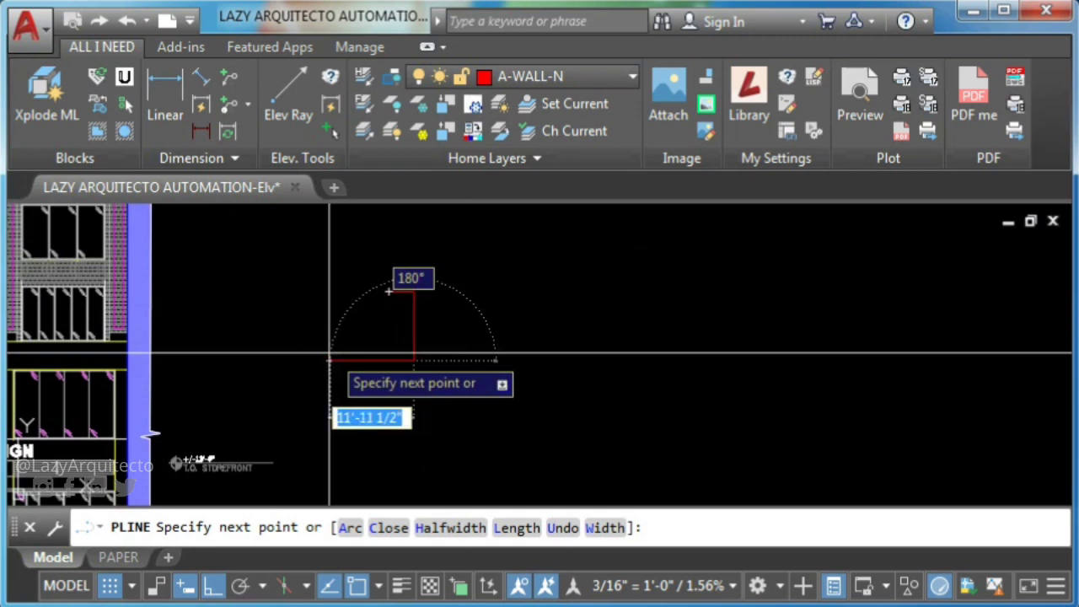
pyautogui.click(478, 219)
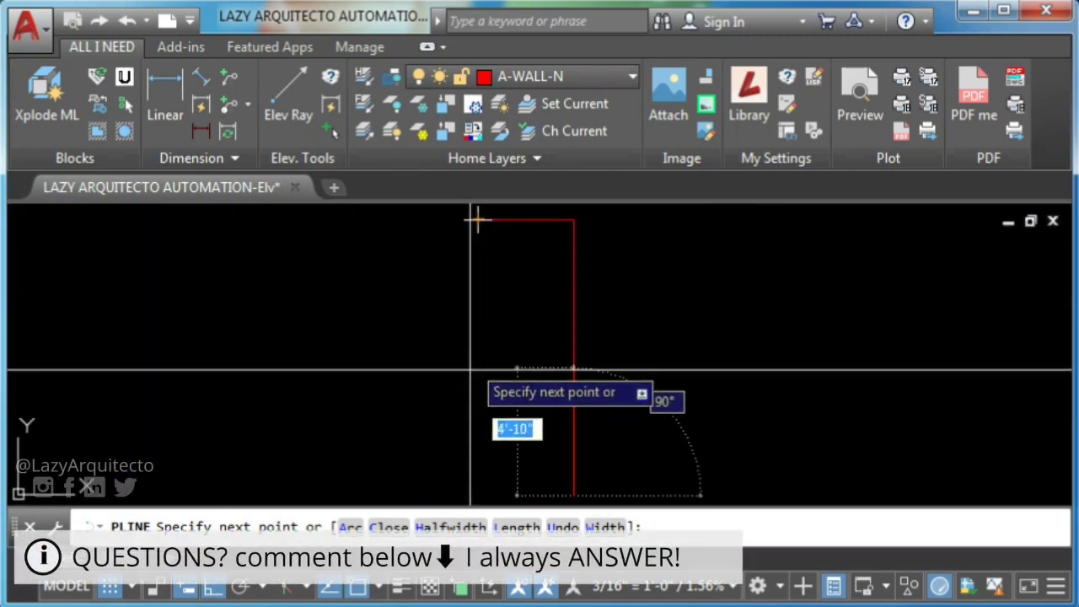
pyautogui.click(478, 220)
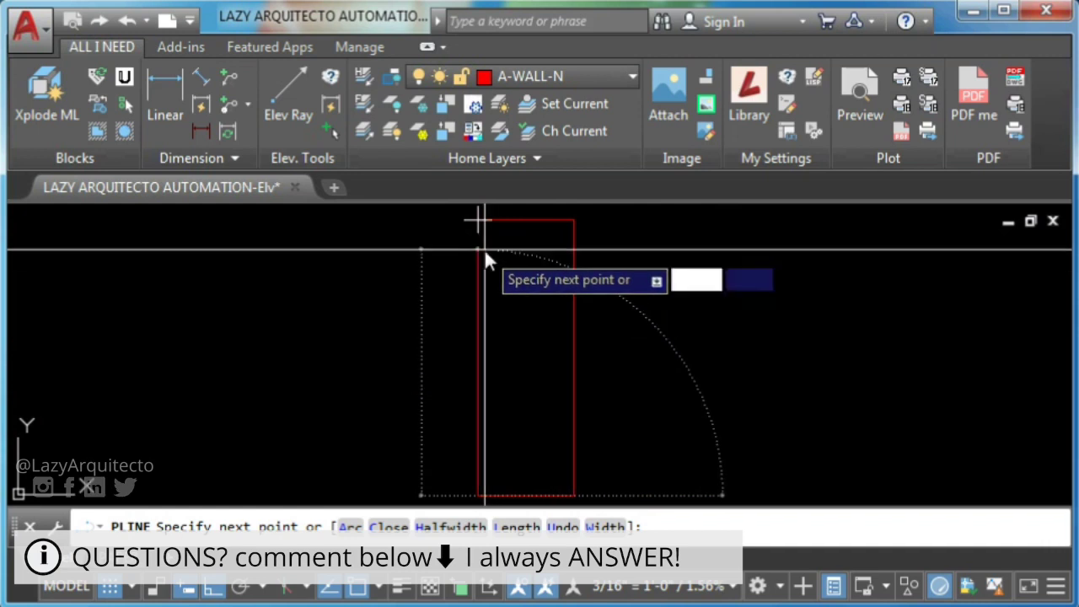
pyautogui.press('Return')
# Offset the rectangle 2 units inward and select both outlines
pyautogui.click(574, 301)
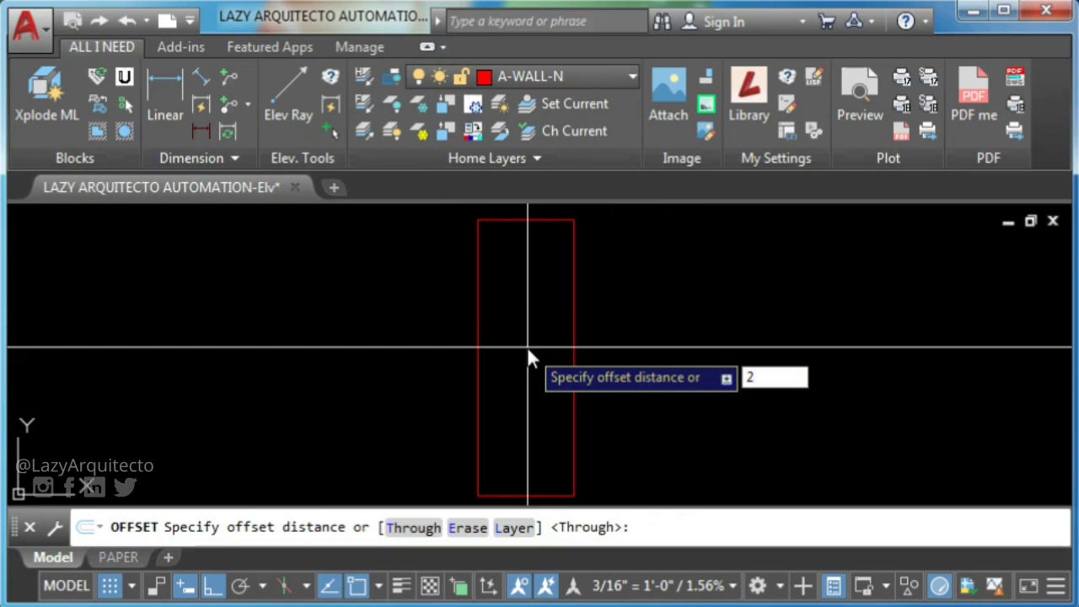
pyautogui.press('Return')
pyautogui.click(572, 328)
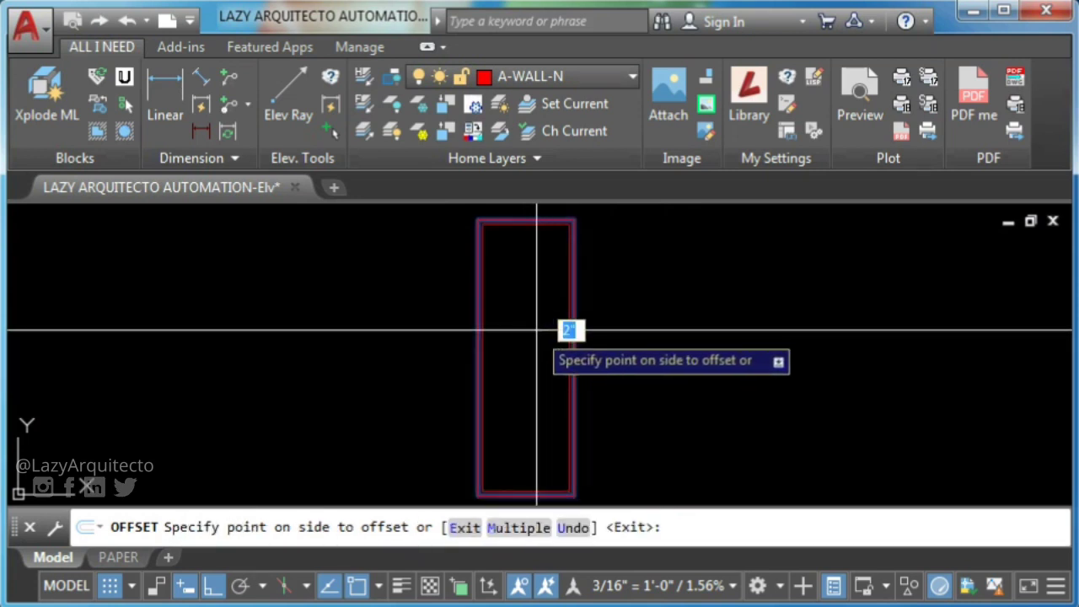
pyautogui.click(532, 351)
pyautogui.press('Return')
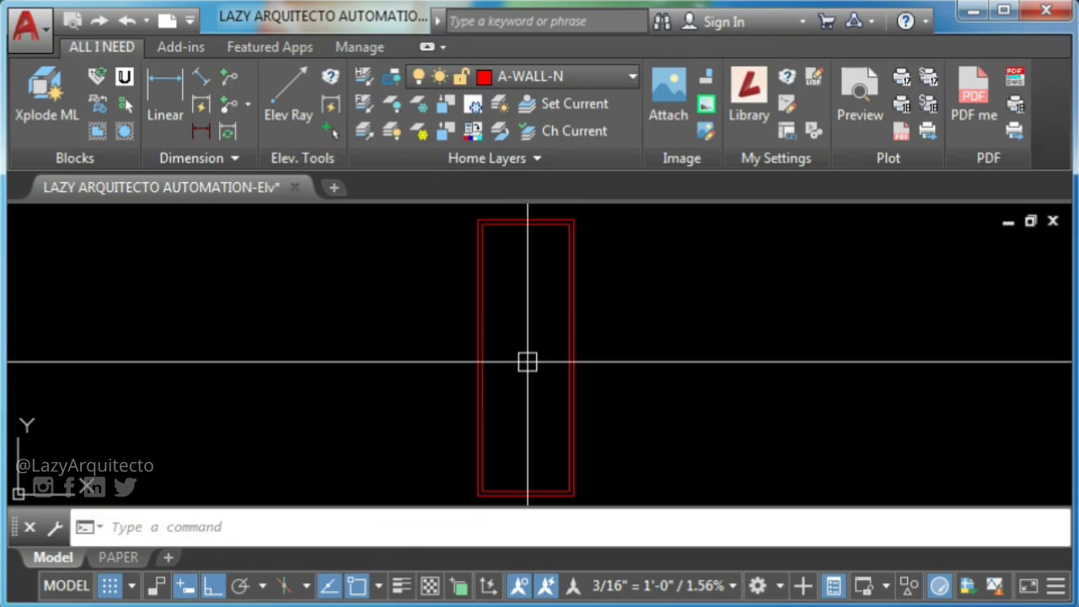
pyautogui.click(601, 497)
pyautogui.click(467, 386)
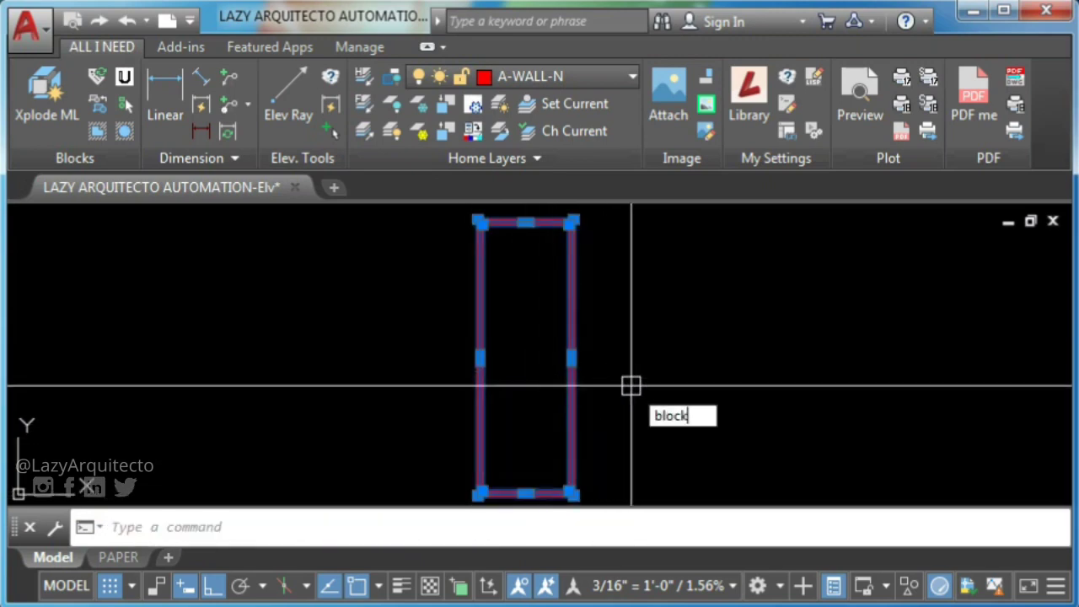
# Create the DYNAMIC-ELEV-WINDOW block with its base point at the lower-left corner
pyautogui.press('Return')
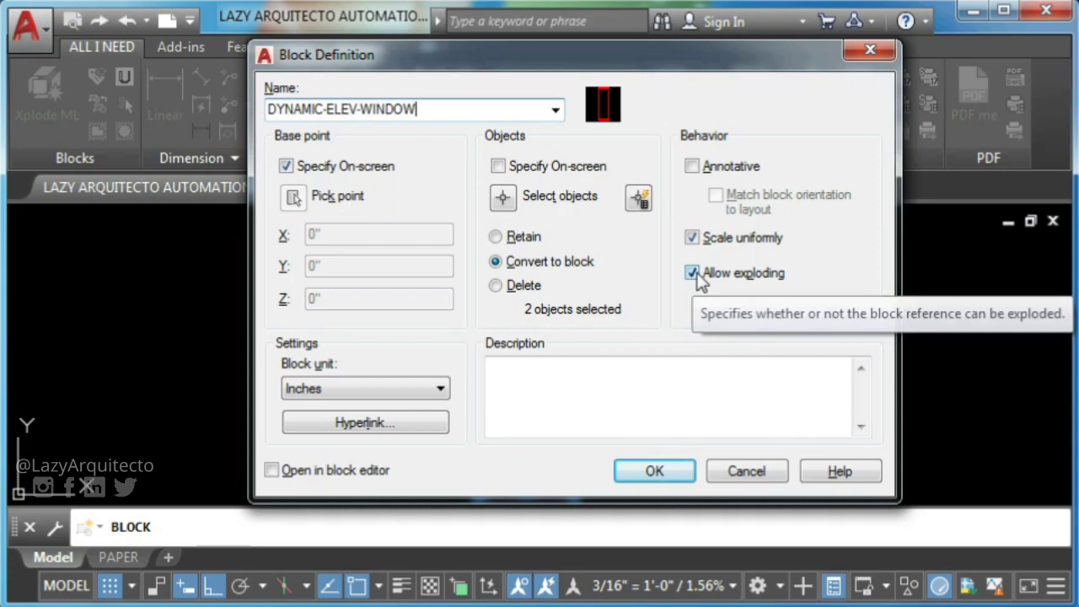
pyautogui.click(654, 472)
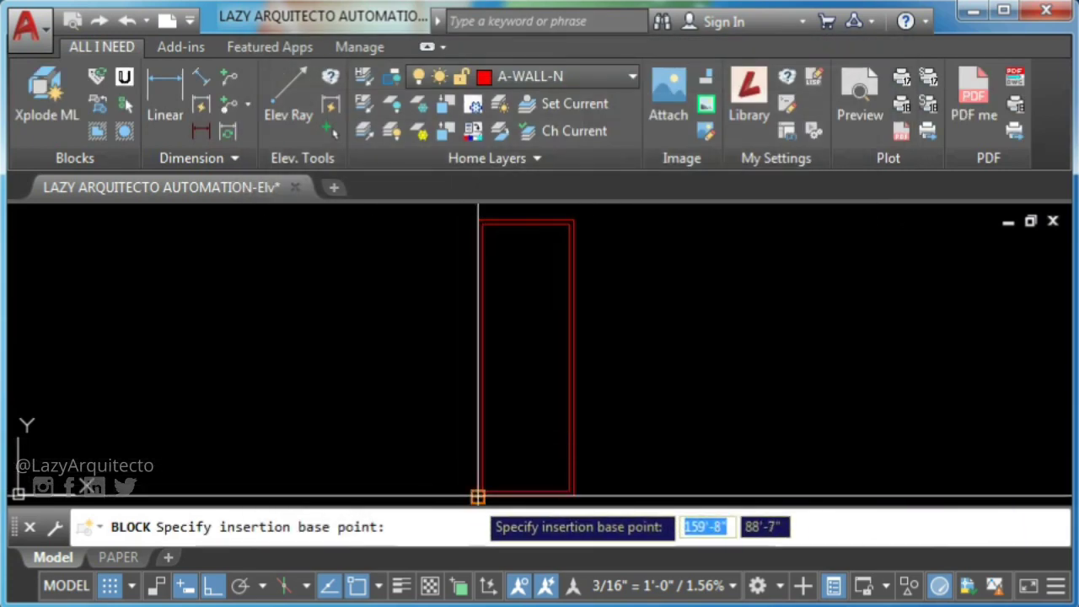
pyautogui.click(478, 498)
# Select the new window block and choose to edit its block definition
pyautogui.click(492, 496)
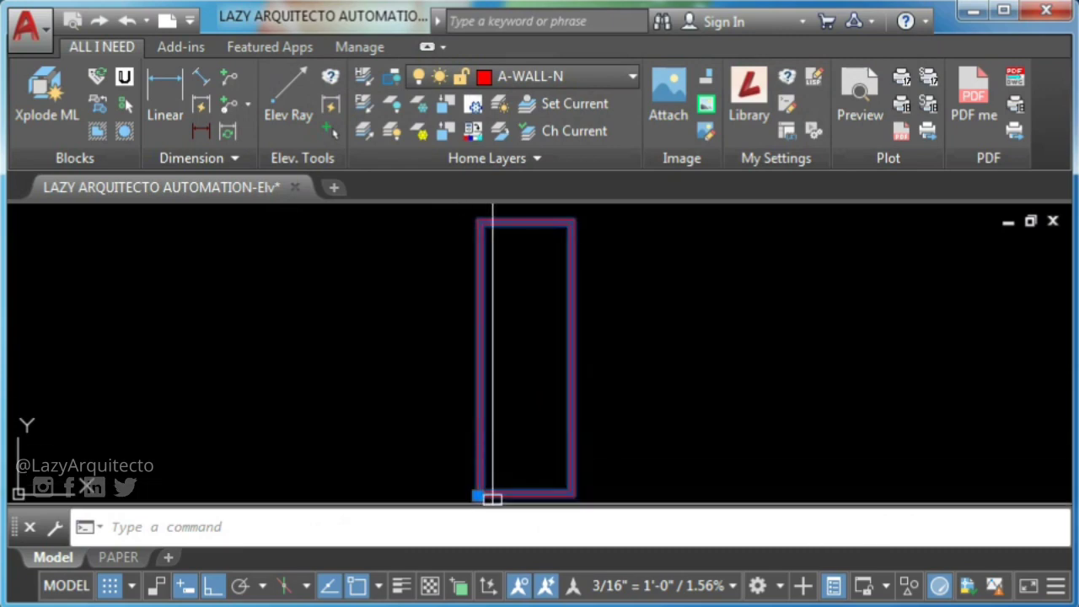
pyautogui.rightClick(480, 422)
pyautogui.click(506, 433)
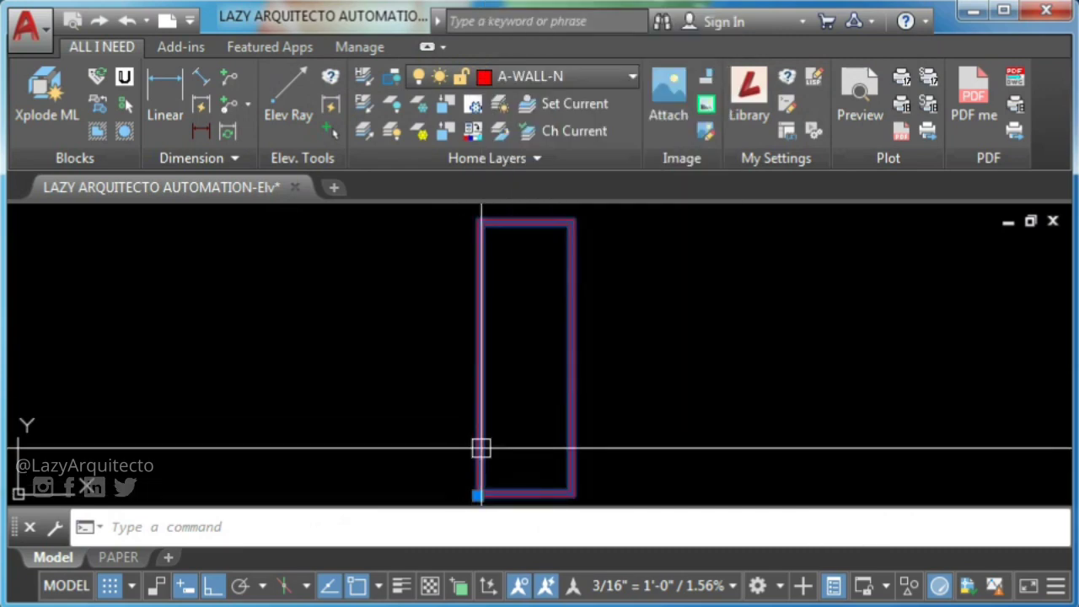
# Open DYNAMIC-ELEV-WINDOW in the Block Editor and draw a diagonal glass line near the top-left corner
pyautogui.doubleClick(481, 447)
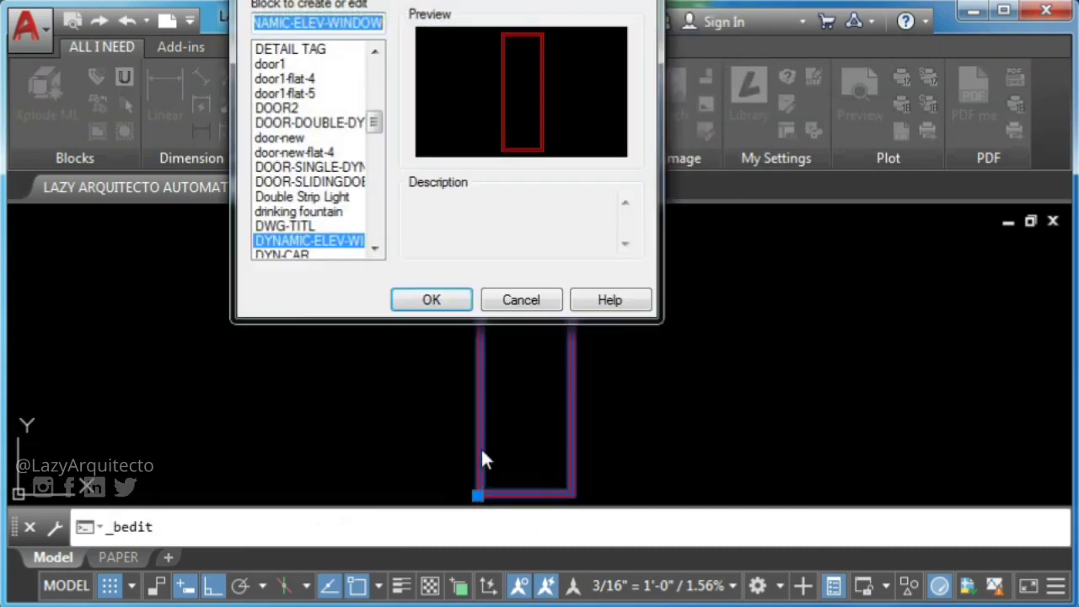
pyautogui.click(430, 297)
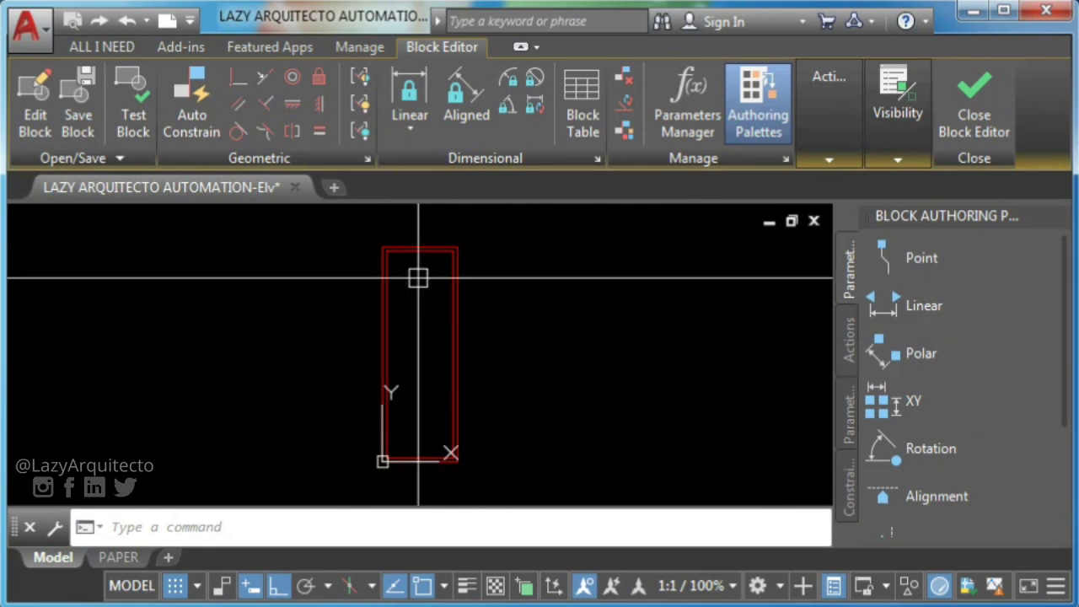
pyautogui.press('Return')
pyautogui.scroll(5, 386, 299)
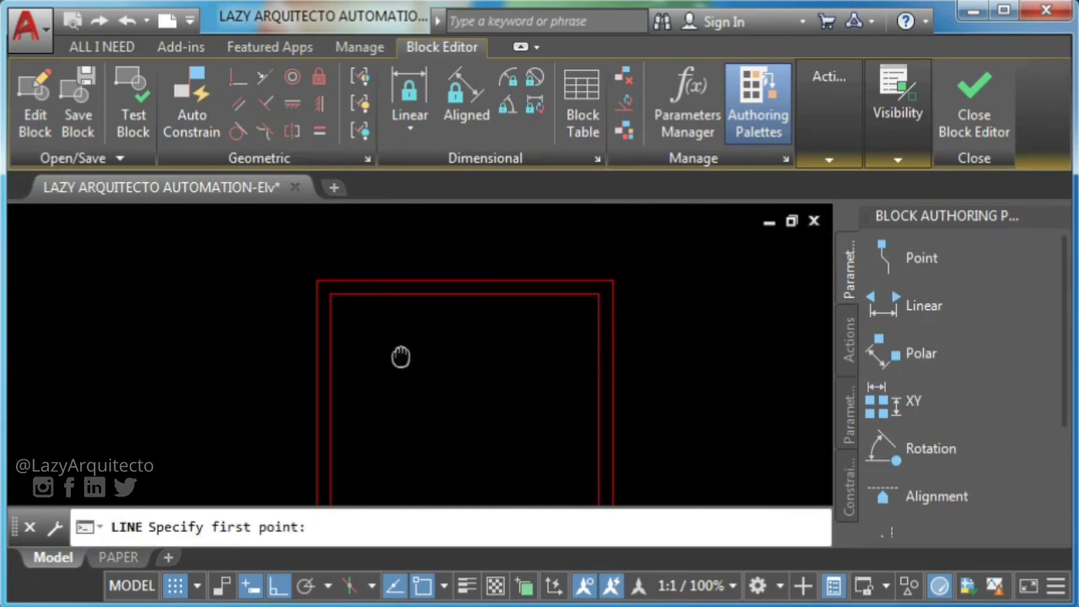
pyautogui.click(395, 298)
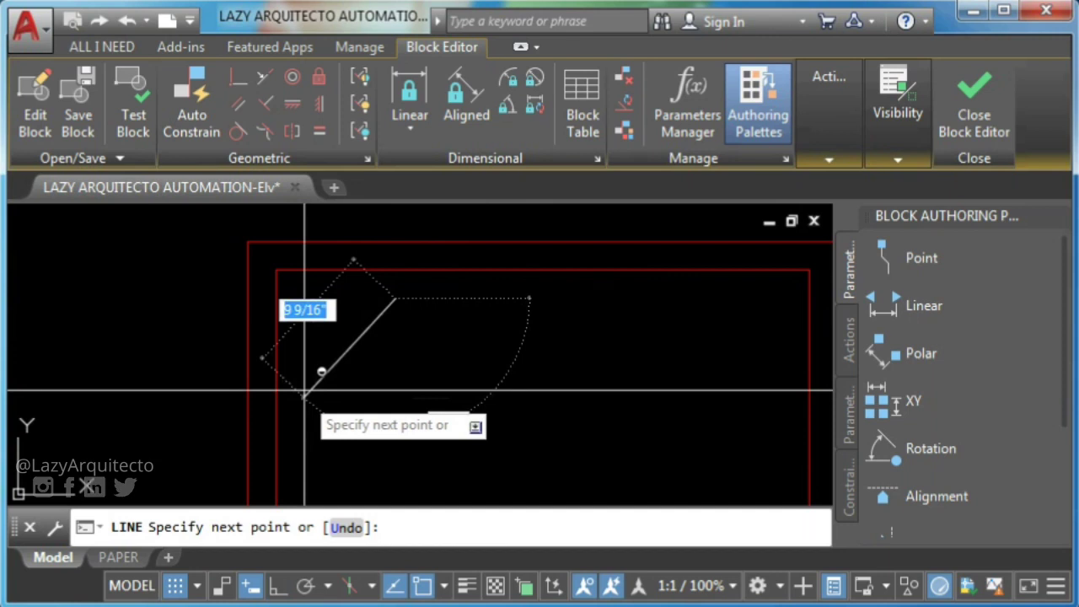
pyautogui.click(305, 390)
pyautogui.press('Return')
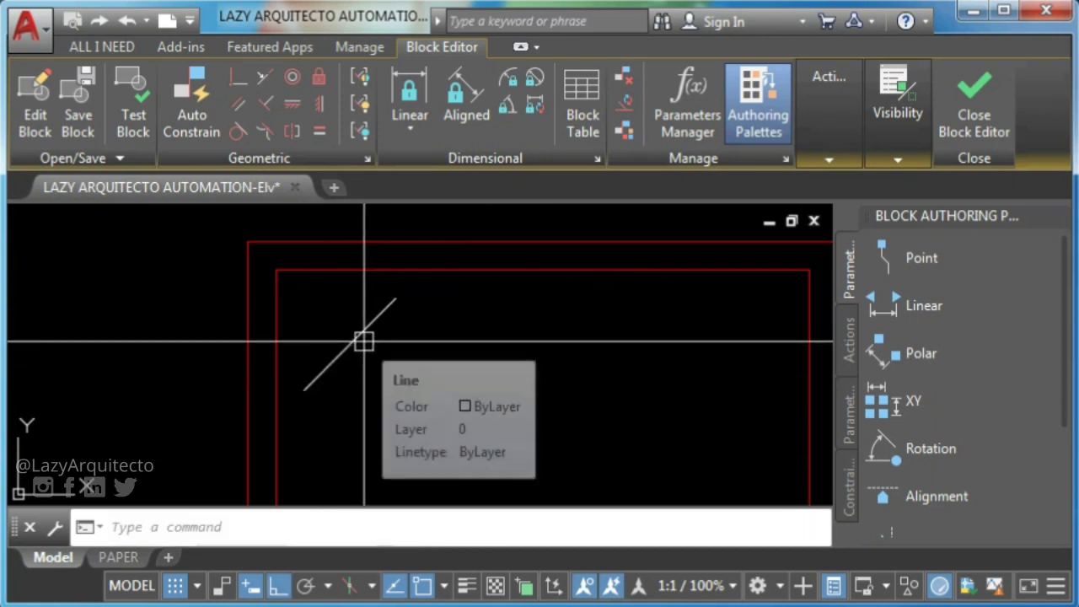
# Copy the diagonal line beside the original and shorten the copy
pyautogui.click(352, 340)
pyautogui.write('CO')
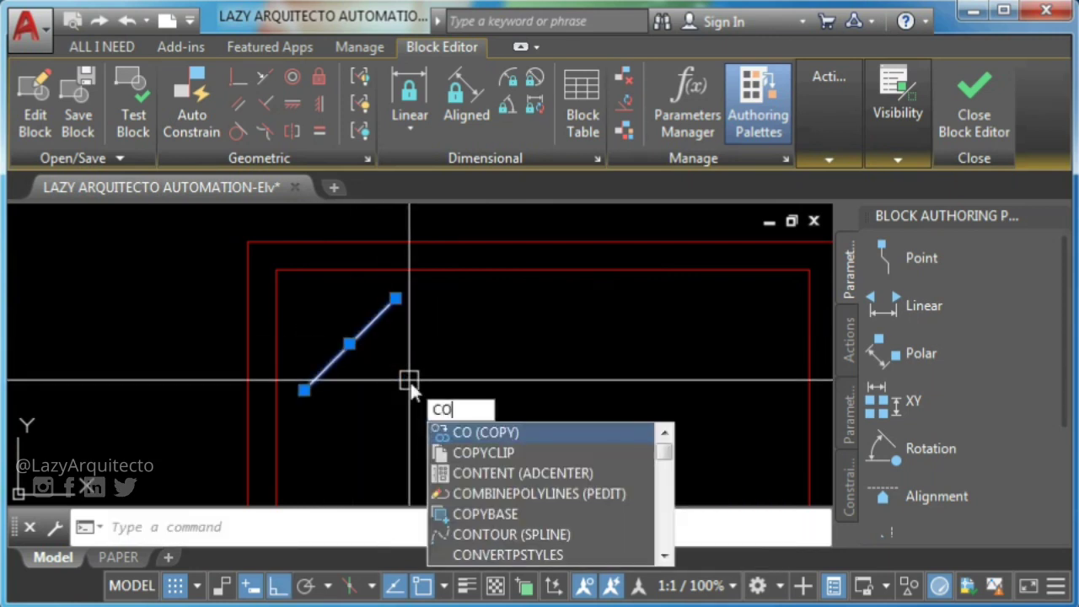
pyautogui.press('Return')
pyautogui.click(411, 356)
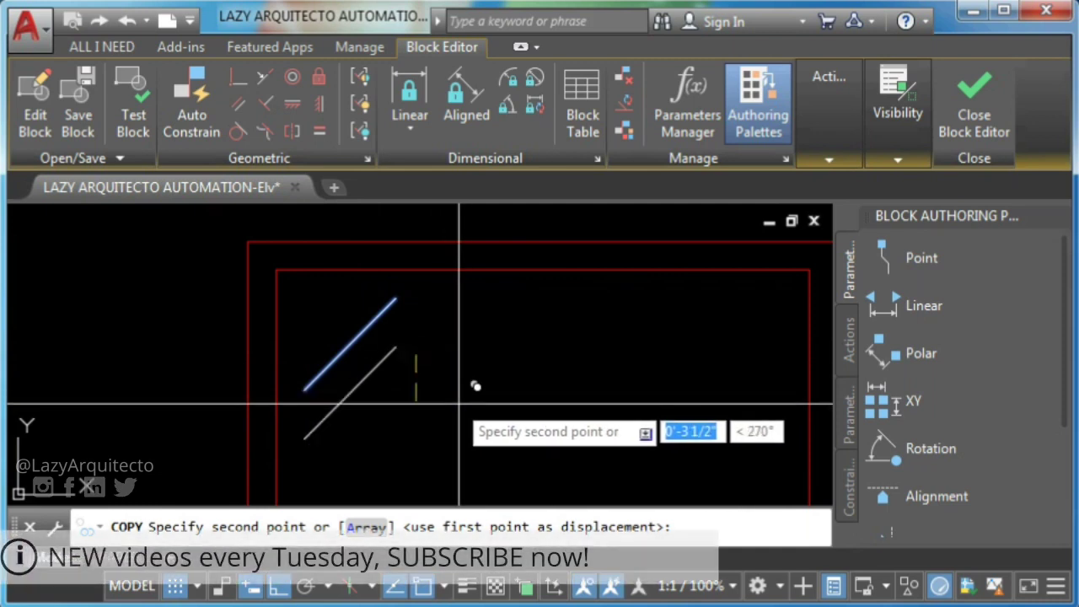
pyautogui.click(433, 385)
pyautogui.press('Return')
pyautogui.click(394, 347)
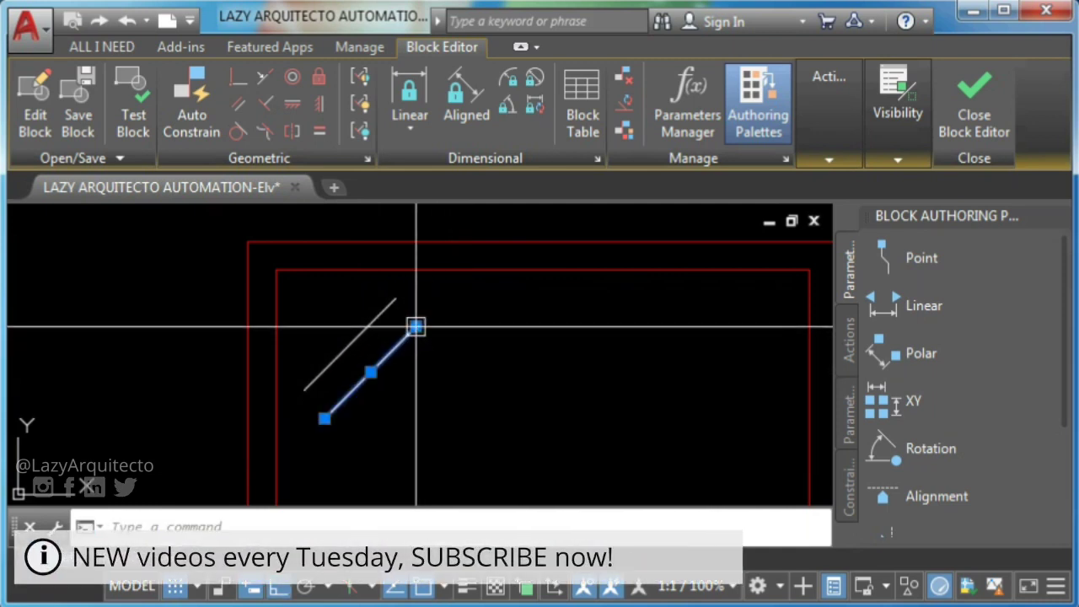
pyautogui.click(417, 326)
pyautogui.click(371, 372)
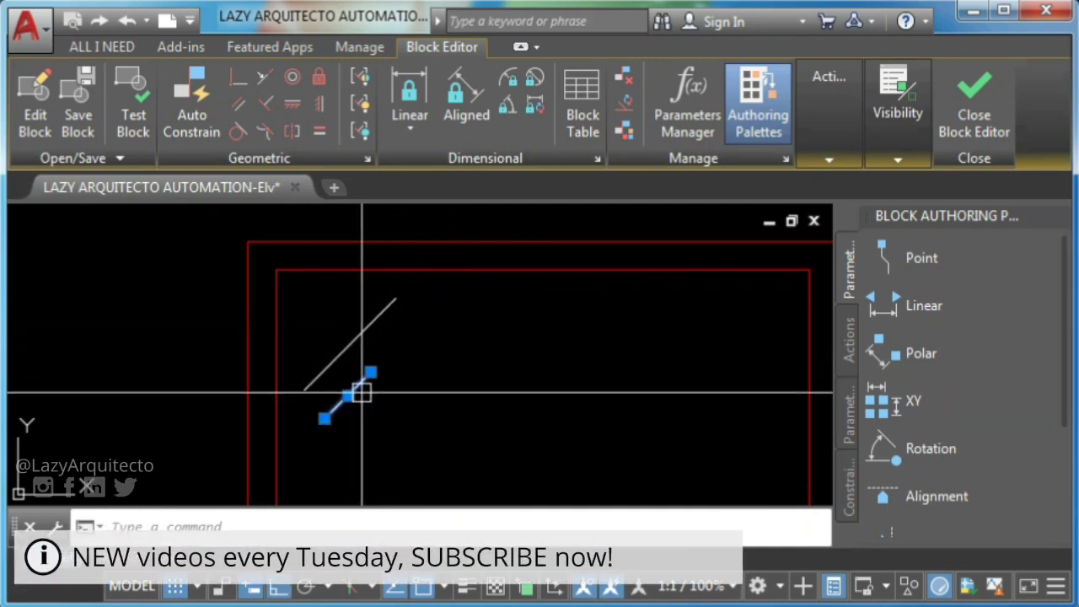
# Copy the short diagonal line to the other side of the long one
pyautogui.click(385, 362)
pyautogui.write('c')
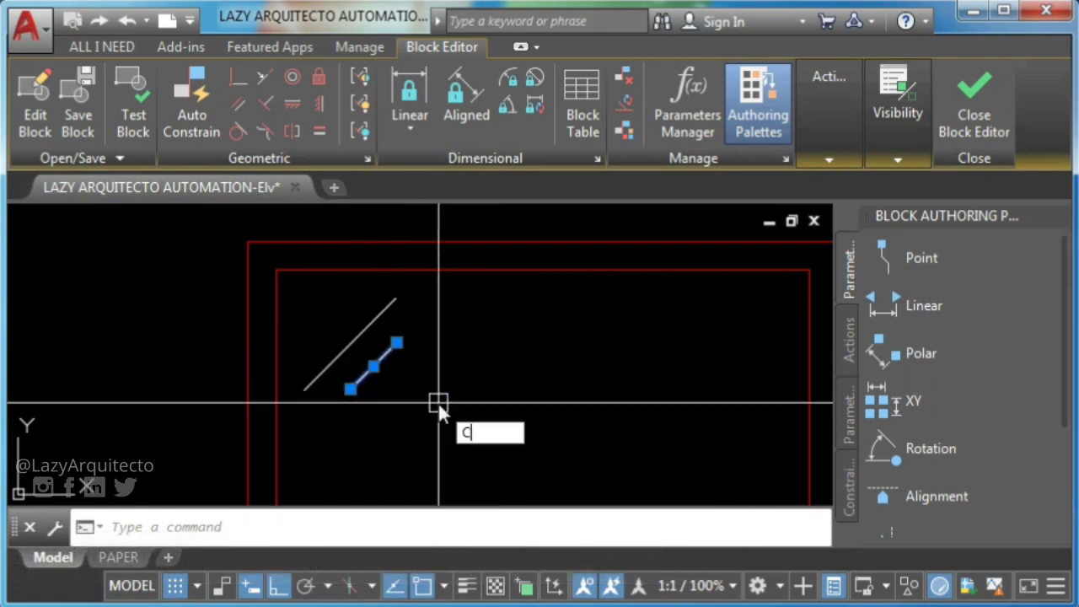
pyautogui.write('o')
pyautogui.press('Return')
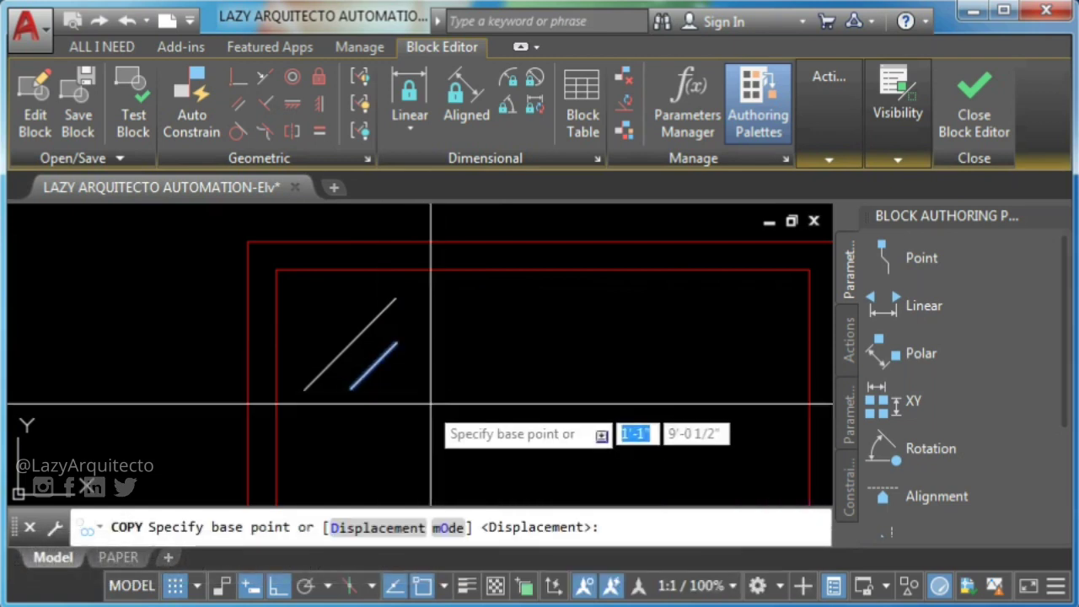
pyautogui.click(382, 376)
pyautogui.scroll(-2, 351, 337)
pyautogui.click(376, 337)
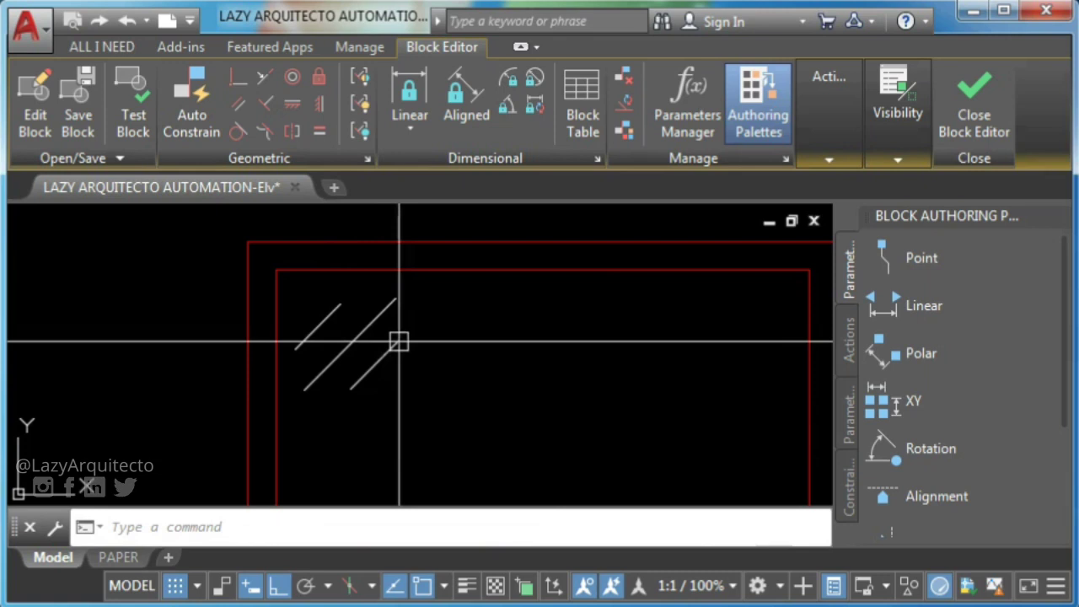
# Mirror the three glass marks downward, keeping the originals
pyautogui.scroll(-3, 397, 337)
pyautogui.moveTo(440, 379); pyautogui.dragTo(409, 268, button='middle')
pyautogui.scroll(-2, 448, 250)
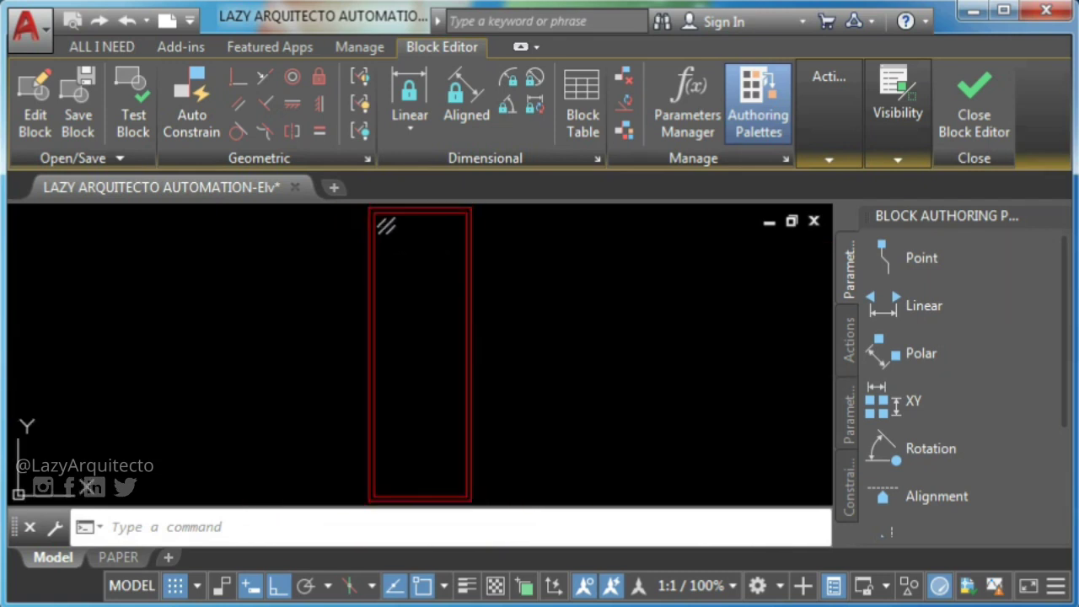
pyautogui.moveTo(398, 223); pyautogui.dragTo(397, 337, button='middle')
pyautogui.scroll(4, 397, 337)
pyautogui.click(330, 334)
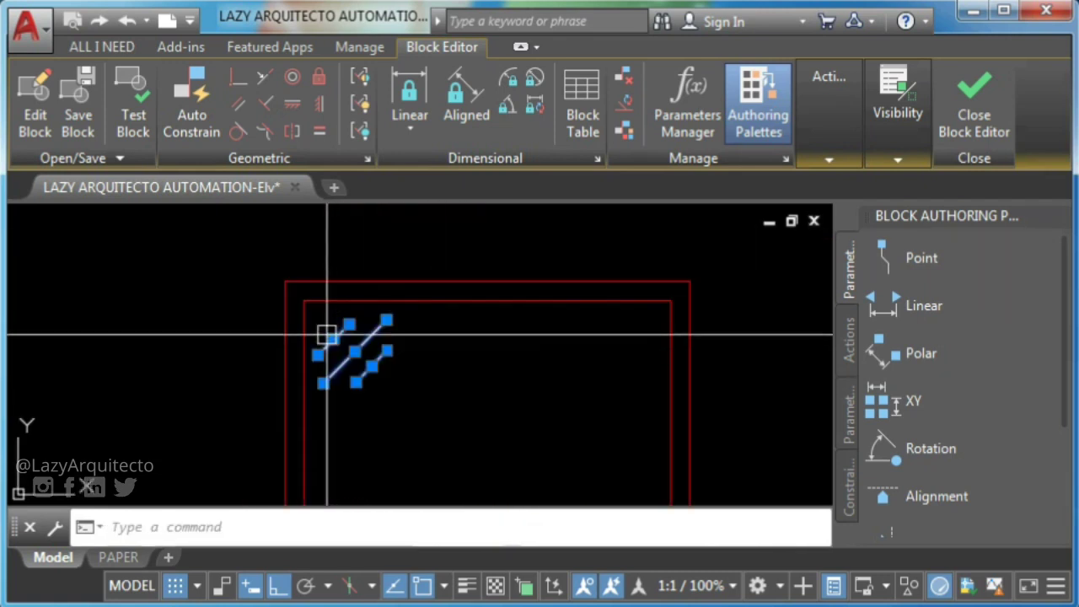
pyautogui.scroll(-4, 428, 291)
pyautogui.moveTo(433, 392); pyautogui.dragTo(438, 303, button='middle')
pyautogui.press('Return')
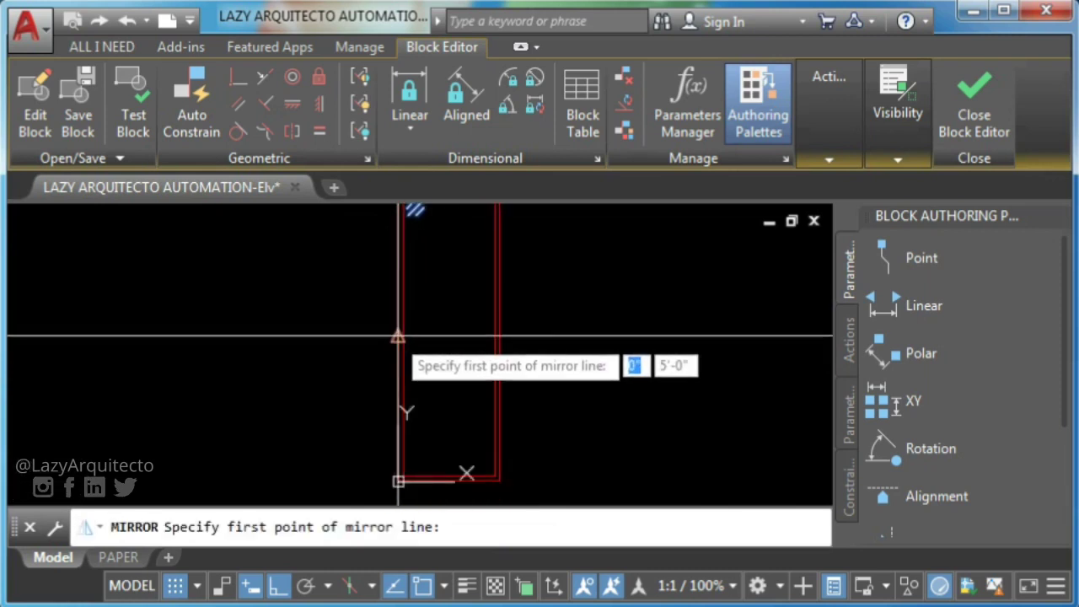
pyautogui.click(402, 336)
pyautogui.click(316, 347)
pyautogui.press('Return')
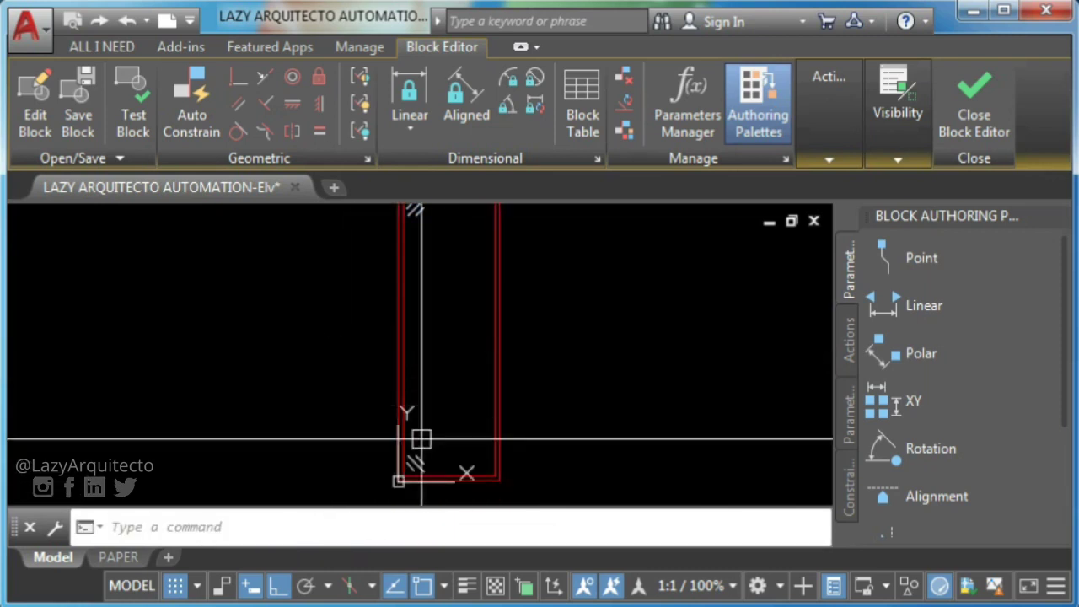
# Mirror the bottom marks across a vertical line to the bottom-right corner, erasing the originals
pyautogui.moveTo(390, 450); pyautogui.dragTo(388, 372, button='middle')
pyautogui.click(414, 386)
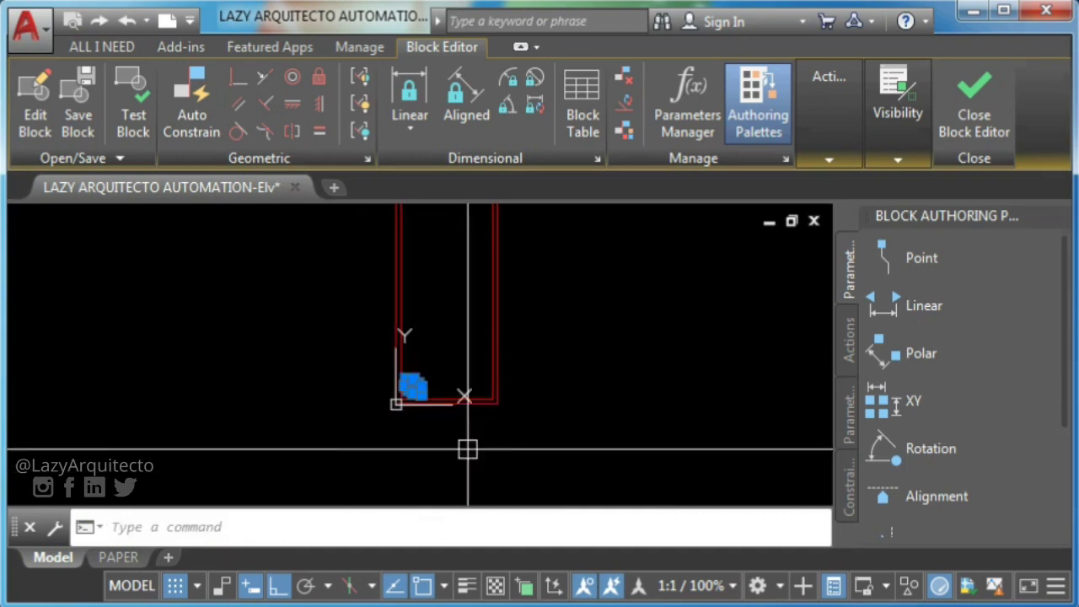
pyautogui.press('Return')
pyautogui.scroll(3, 448, 440)
pyautogui.click(446, 365)
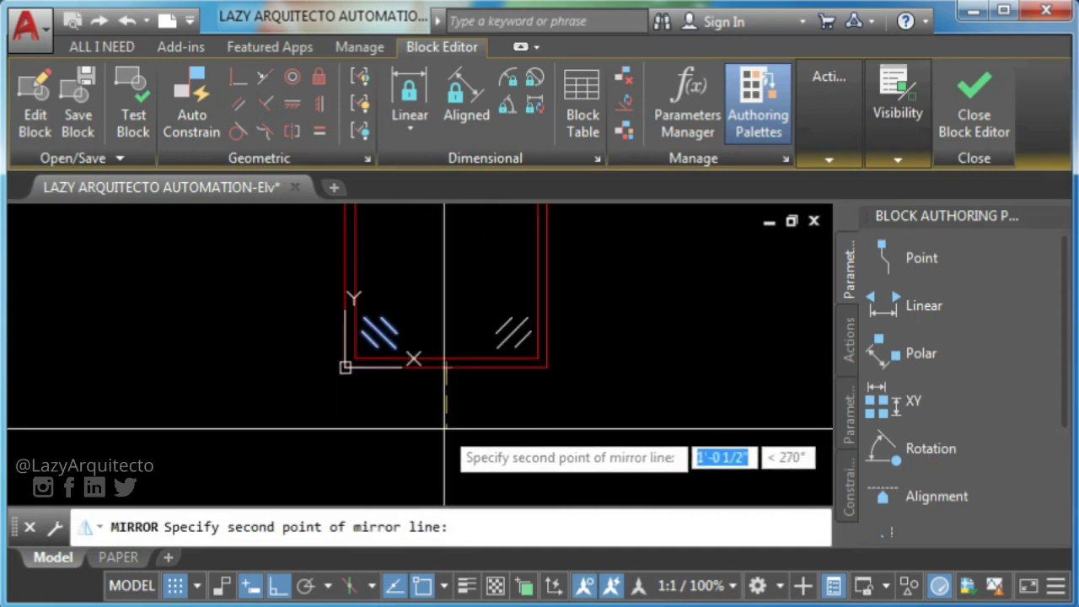
pyautogui.click(445, 428)
pyautogui.write('Y')
pyautogui.press('Return')
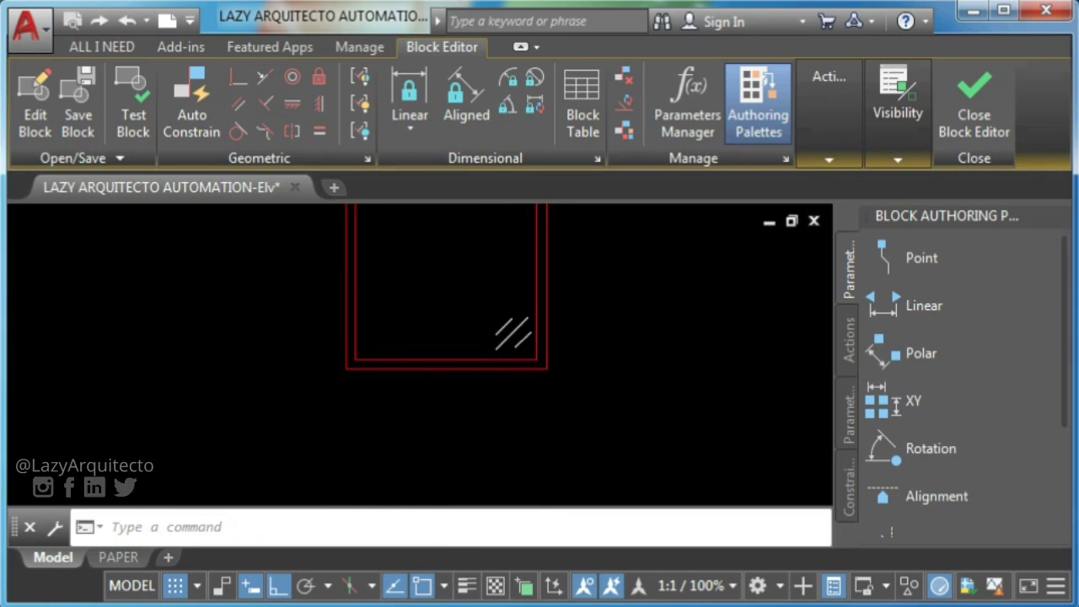
pyautogui.scroll(-3, 444, 427)
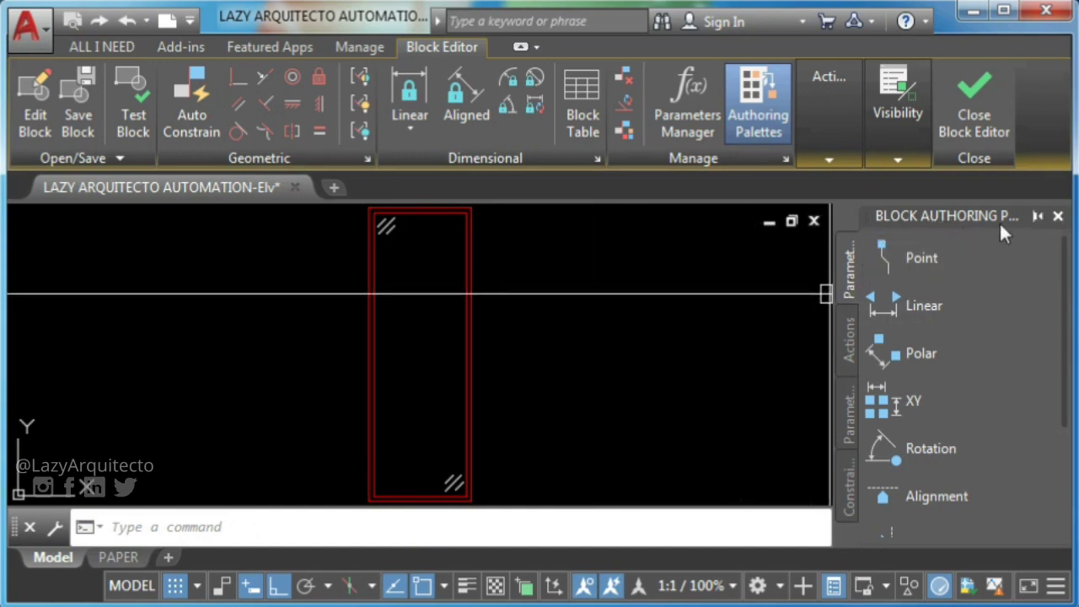
pyautogui.click(1059, 218)
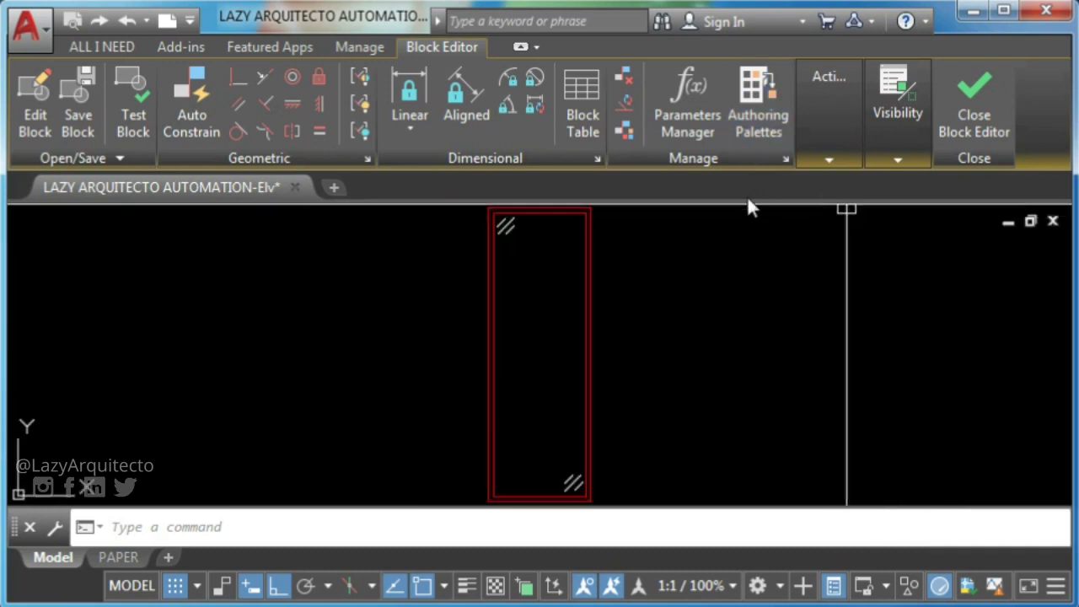
pyautogui.click(769, 99)
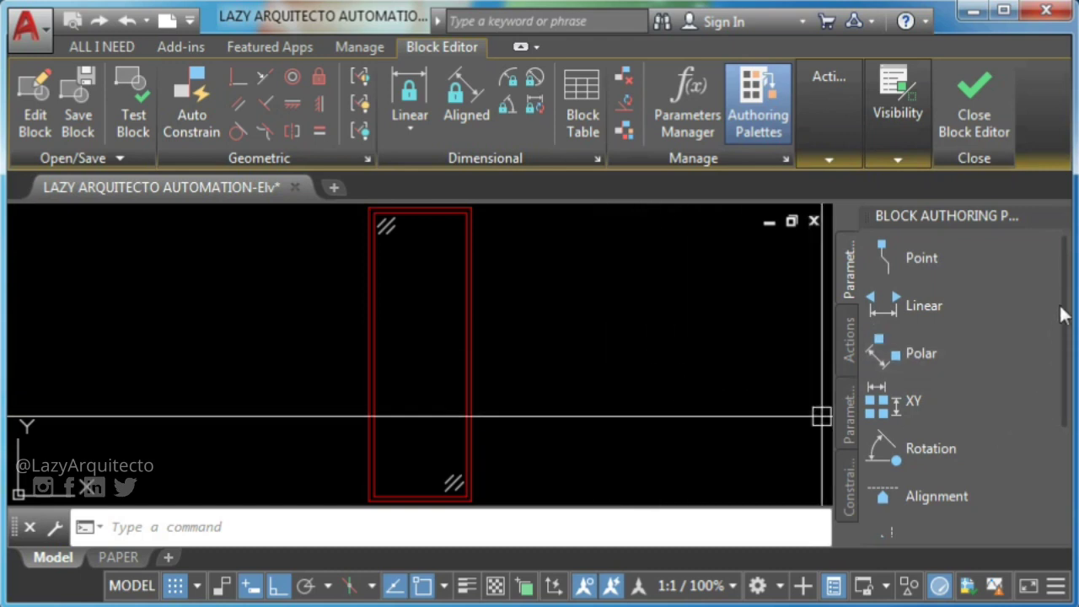
pyautogui.moveTo(1064, 310); pyautogui.dragTo(1077, 412)
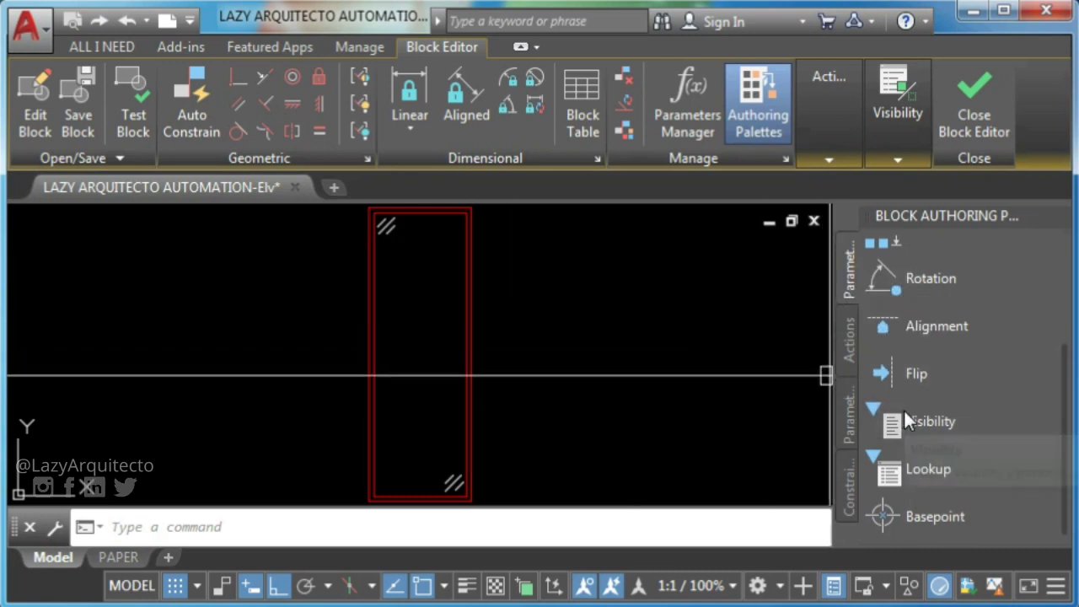
# Place a Visibility parameter just above the window block's top-left corner
pyautogui.click(877, 371)
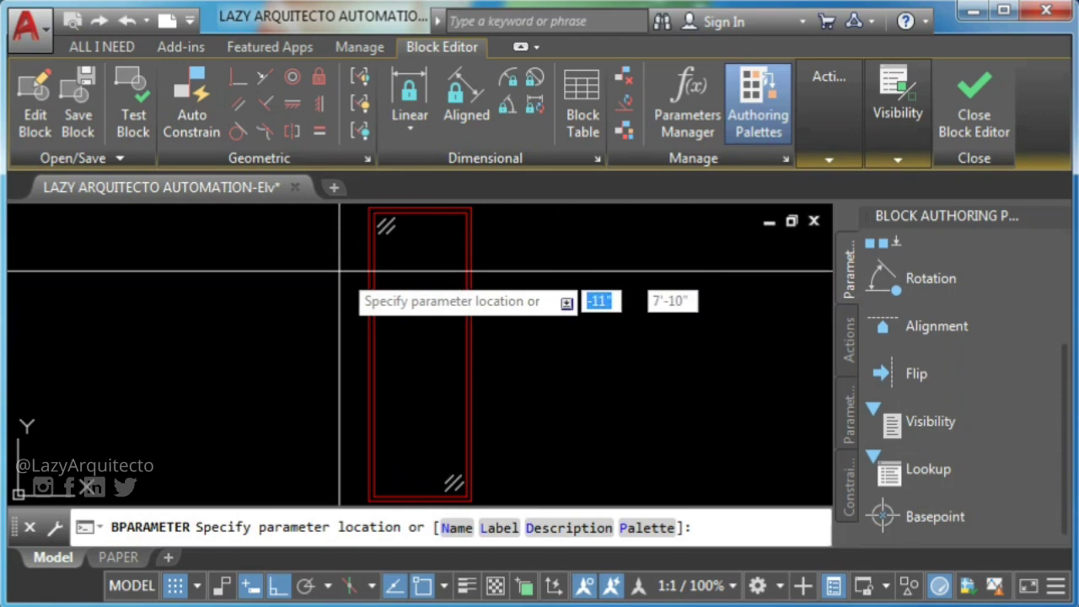
pyautogui.click(342, 225)
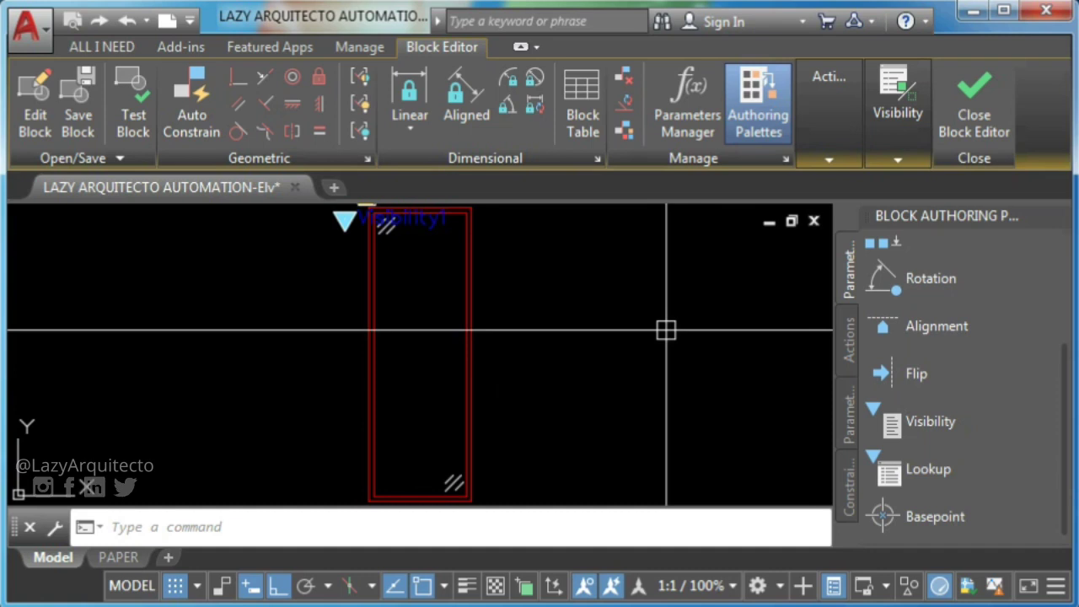
pyautogui.moveTo(900, 114)
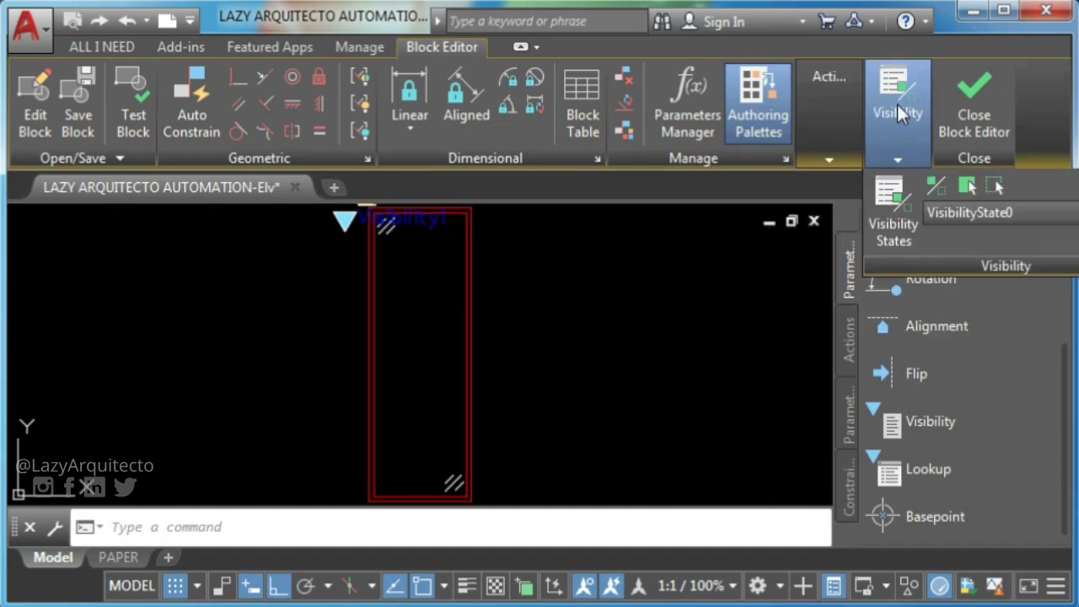
# Rename the existing visibility state to 1-DIVISION
pyautogui.click(895, 221)
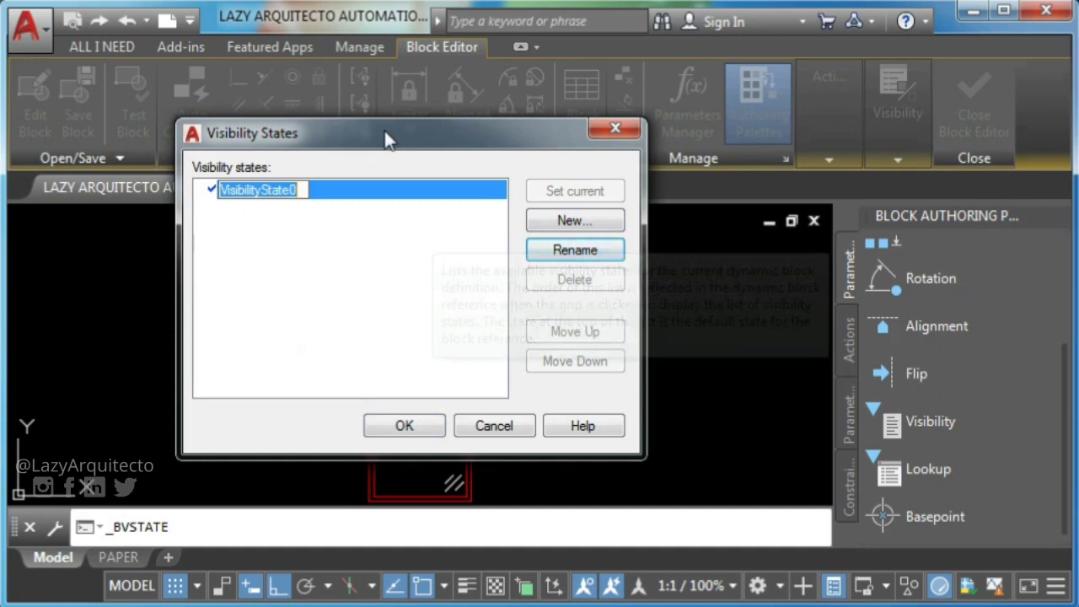
pyautogui.moveTo(385, 137); pyautogui.dragTo(714, 164)
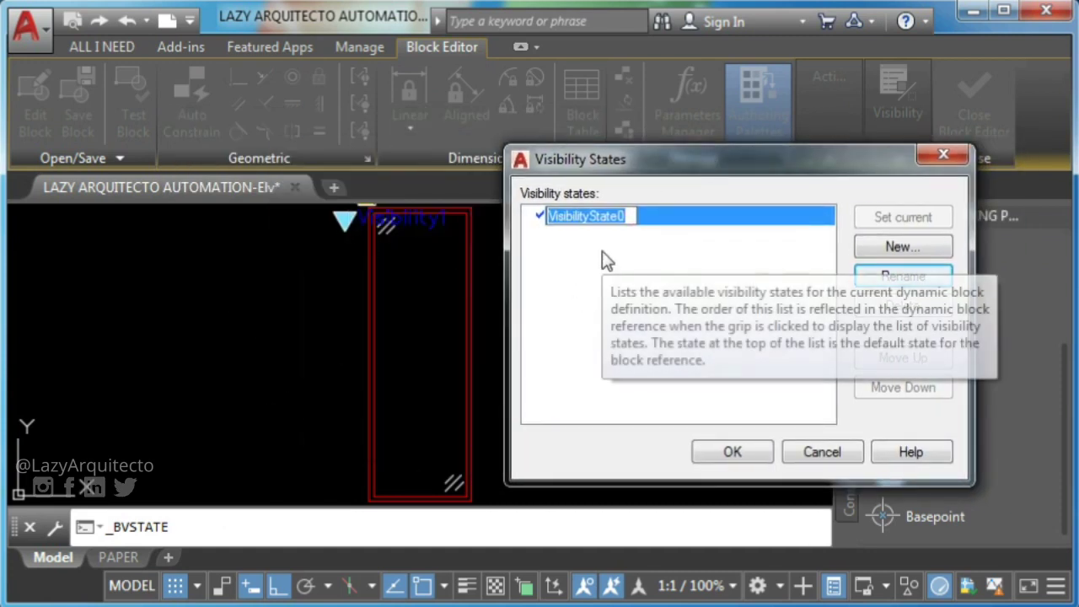
pyautogui.write('1-DIVISION')
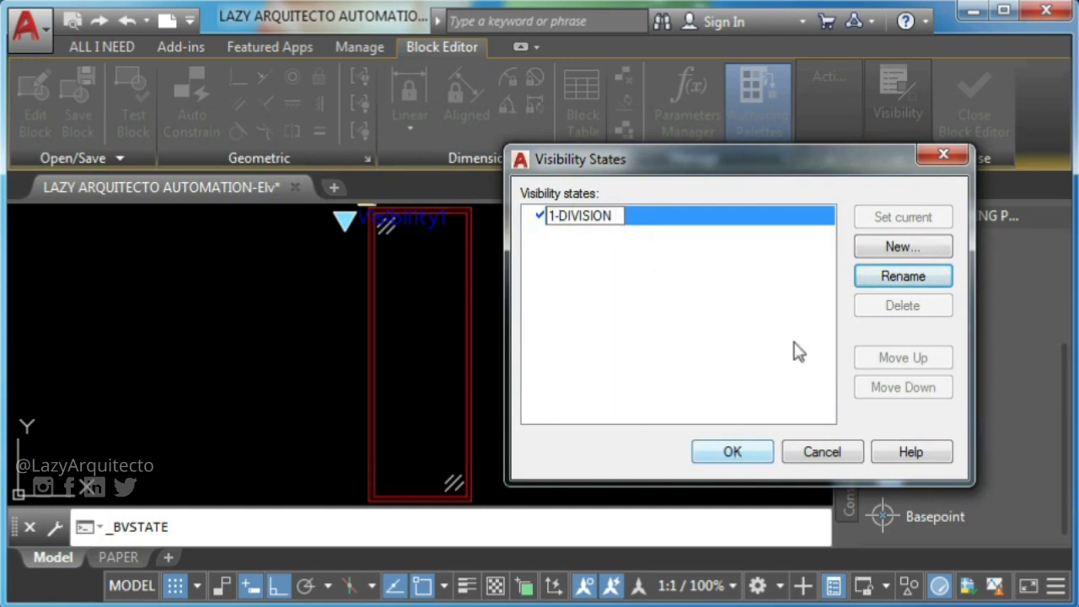
pyautogui.click(617, 231)
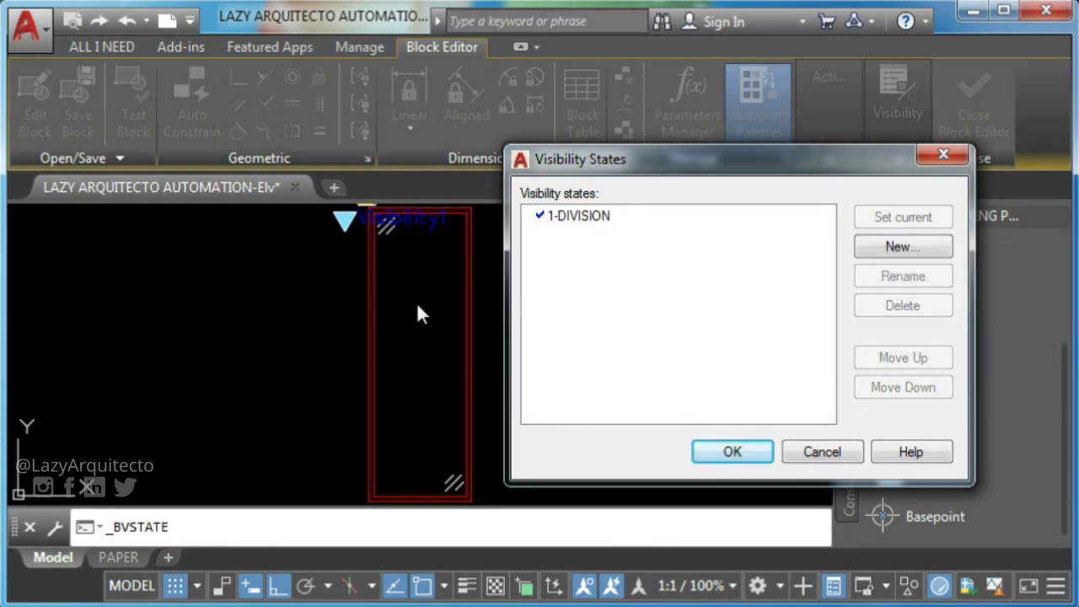
# Add 2-DIVISIONS and 3-DIVISIONS states showing all existing objects, then close the dialog
pyautogui.click(881, 251)
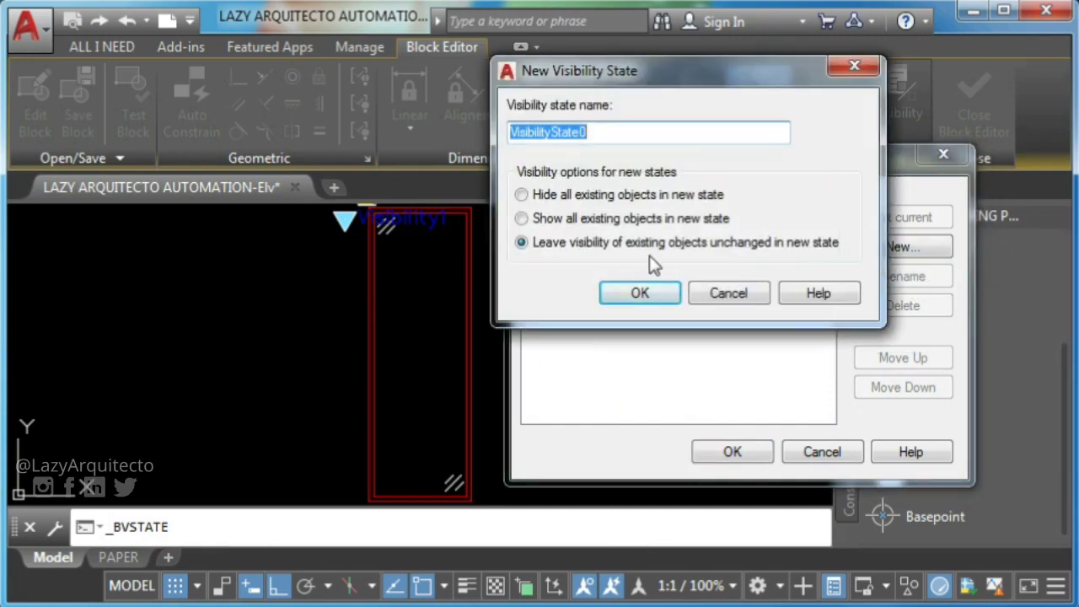
pyautogui.write('2-DIVISIONS')
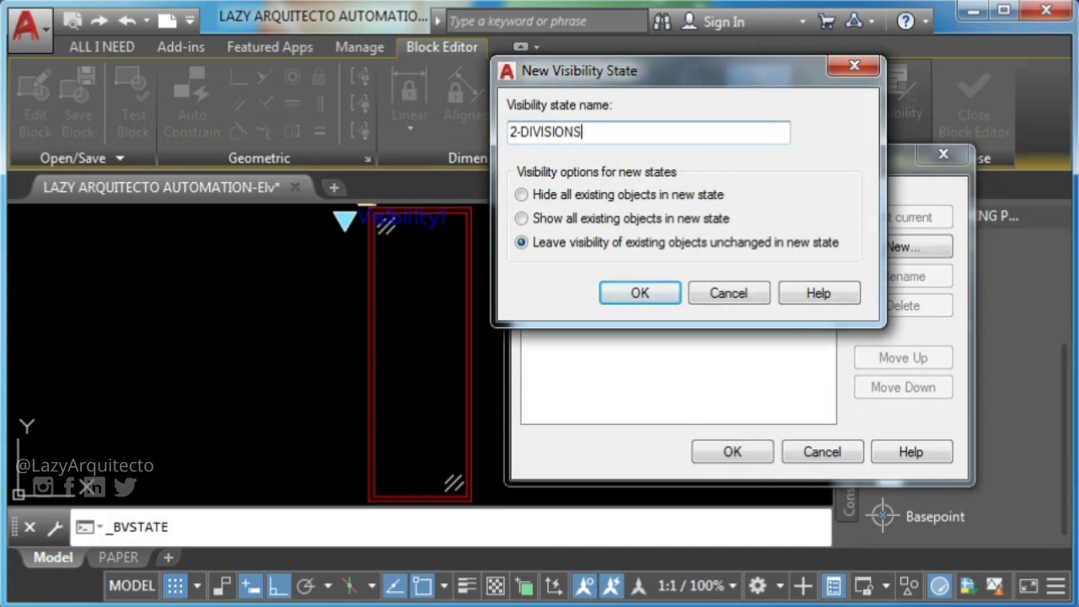
pyautogui.click(522, 219)
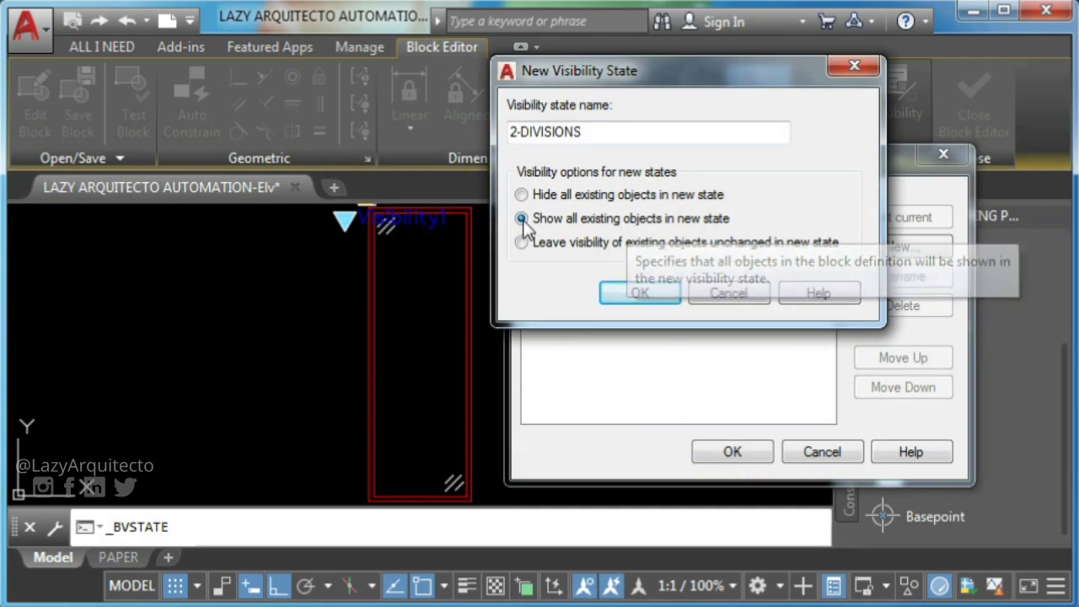
pyautogui.click(616, 301)
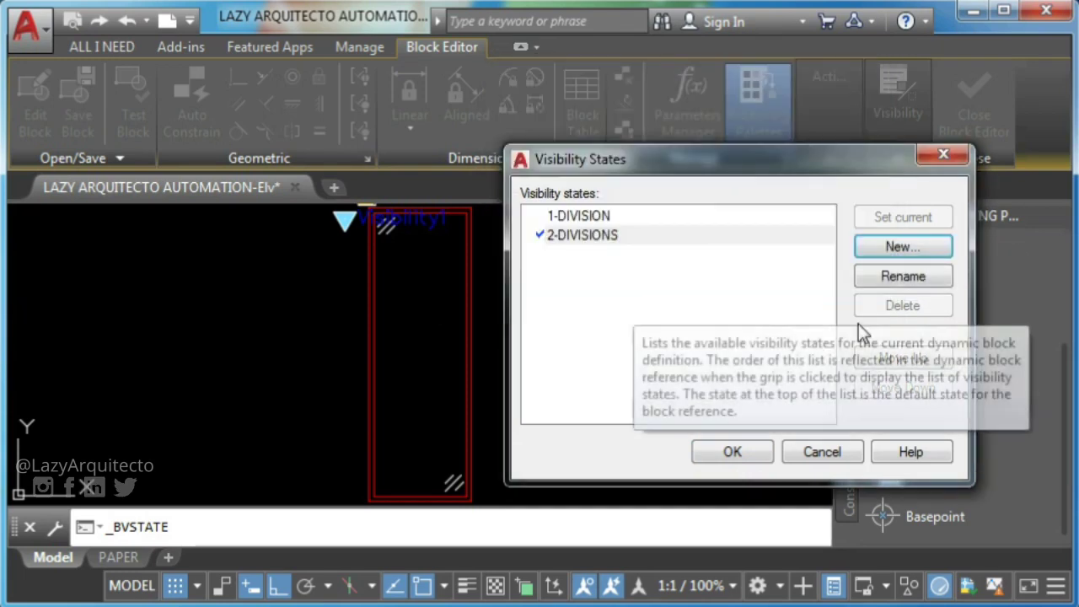
pyautogui.click(892, 249)
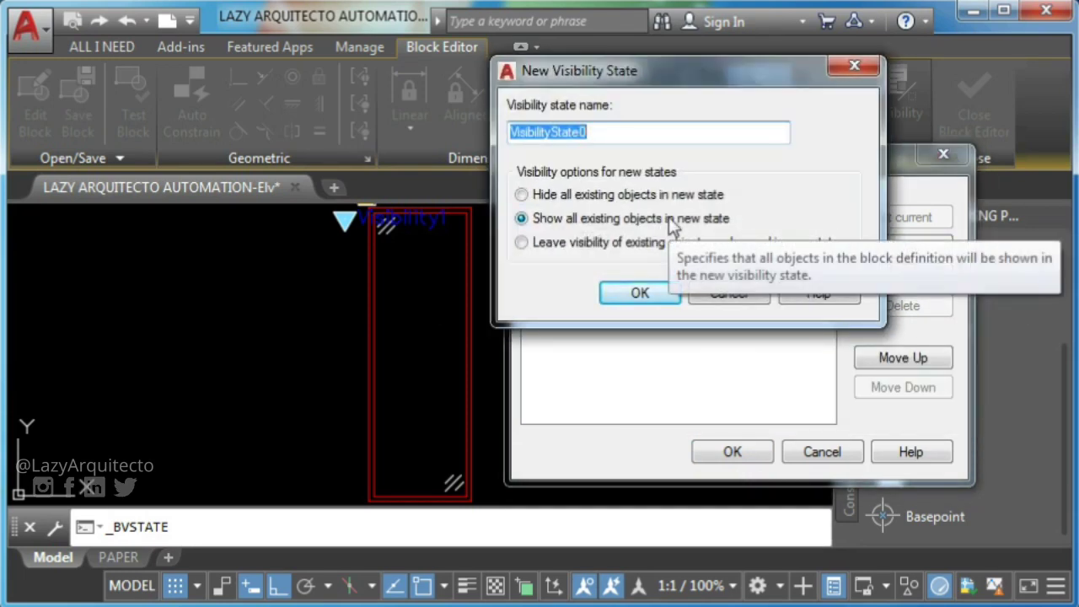
pyautogui.write('3-DIVISIONS')
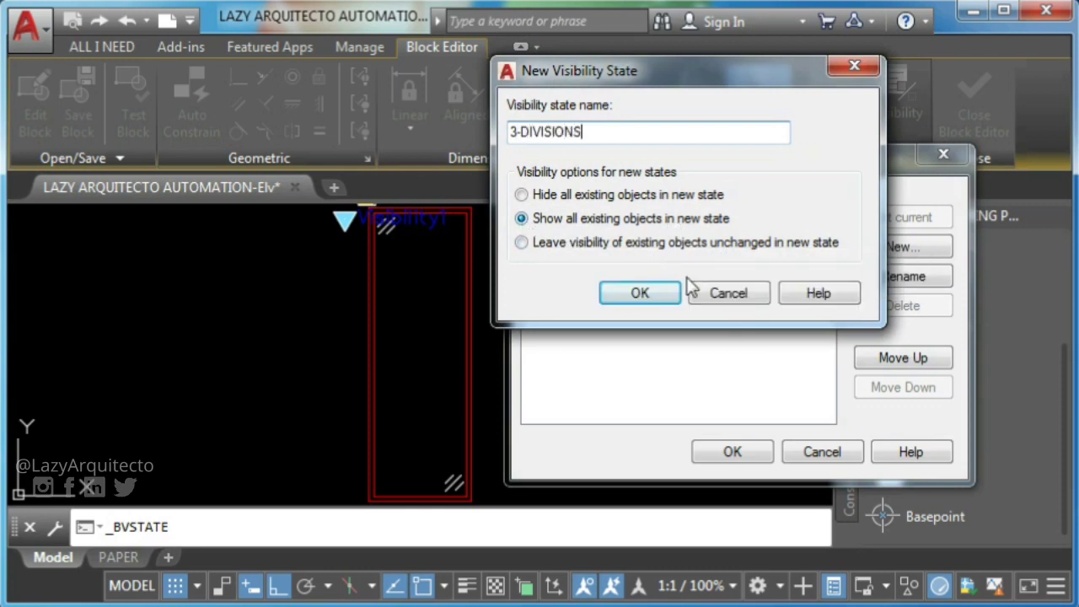
pyautogui.click(624, 292)
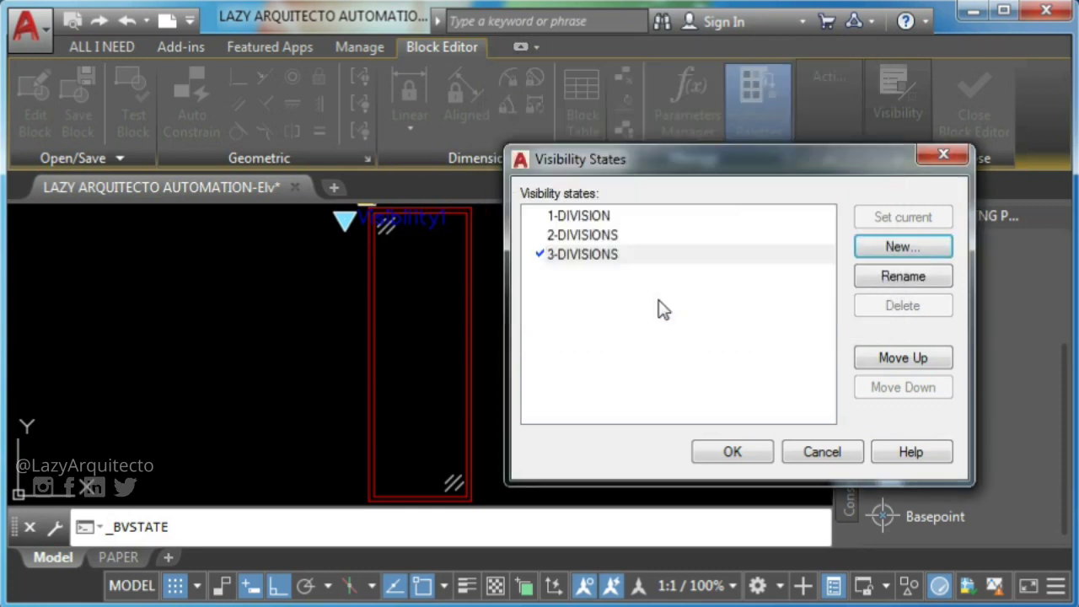
pyautogui.click(732, 454)
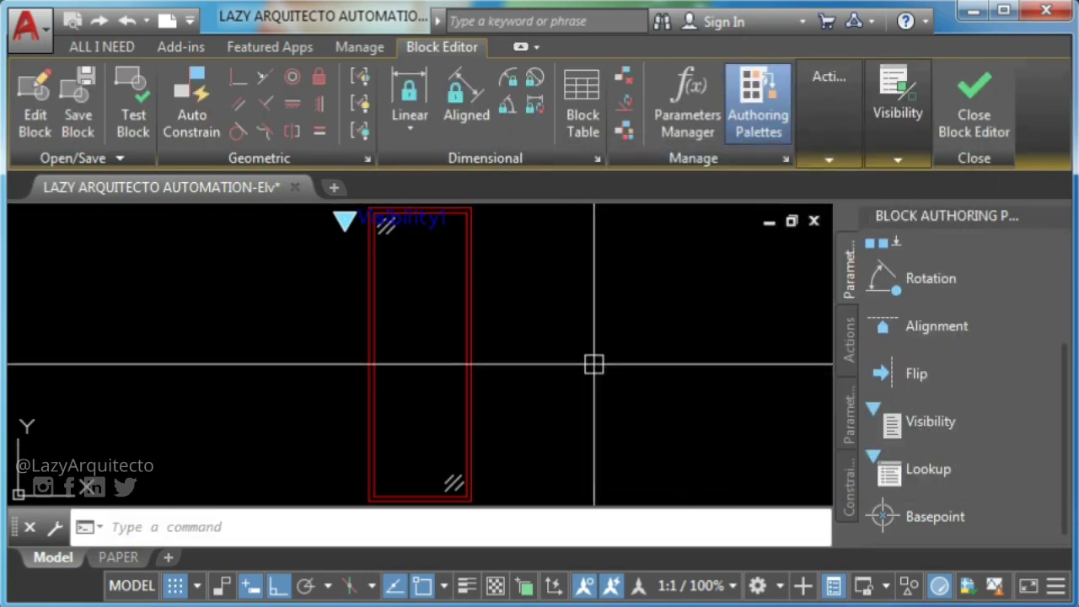
# Crossing-select the window block's objects and set them to layer 0 with ByBlock colour
pyautogui.scroll(-3, 577, 338)
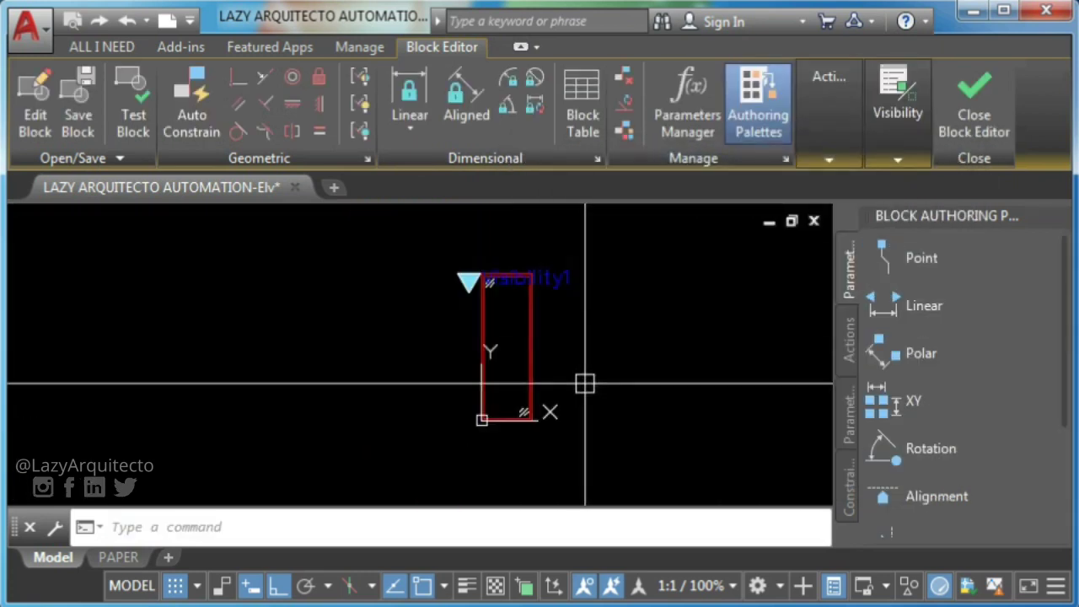
pyautogui.click(634, 441)
pyautogui.click(386, 241)
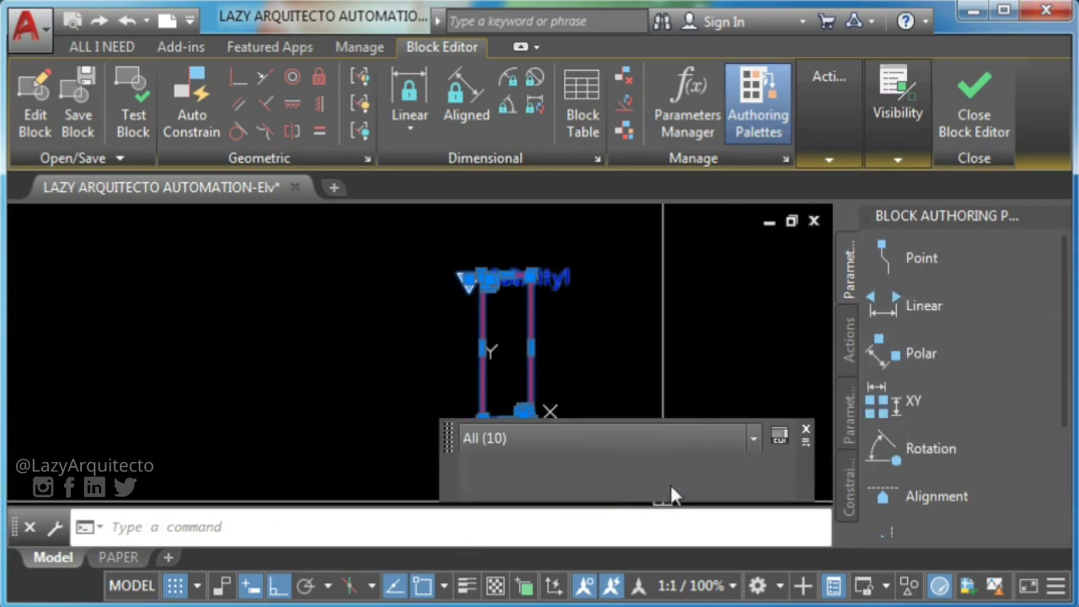
pyautogui.click(671, 486)
pyautogui.scroll(5, 670, 484)
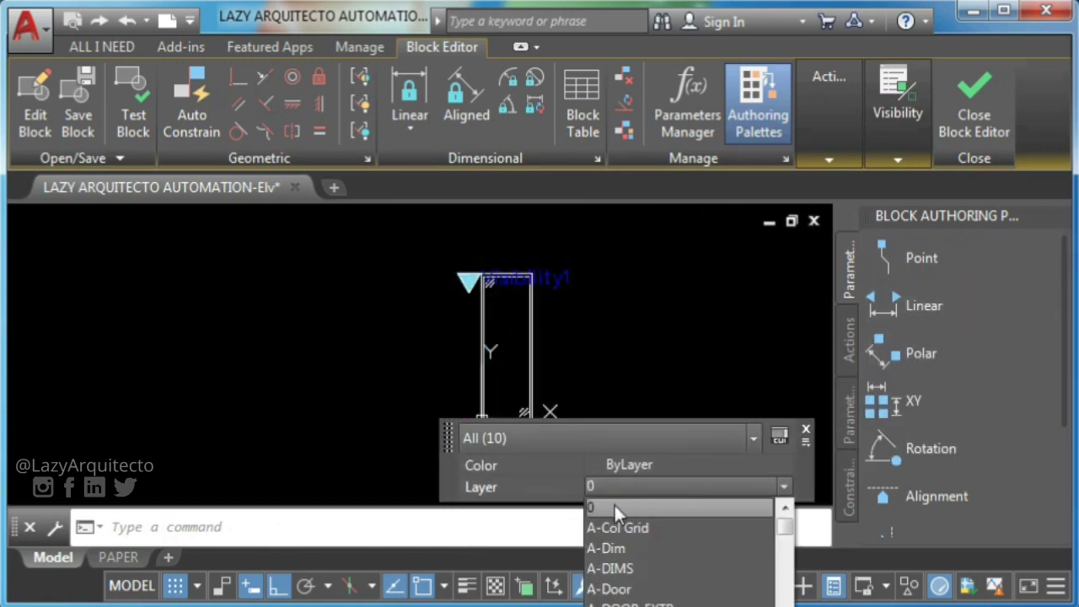
pyautogui.click(613, 506)
pyautogui.click(650, 465)
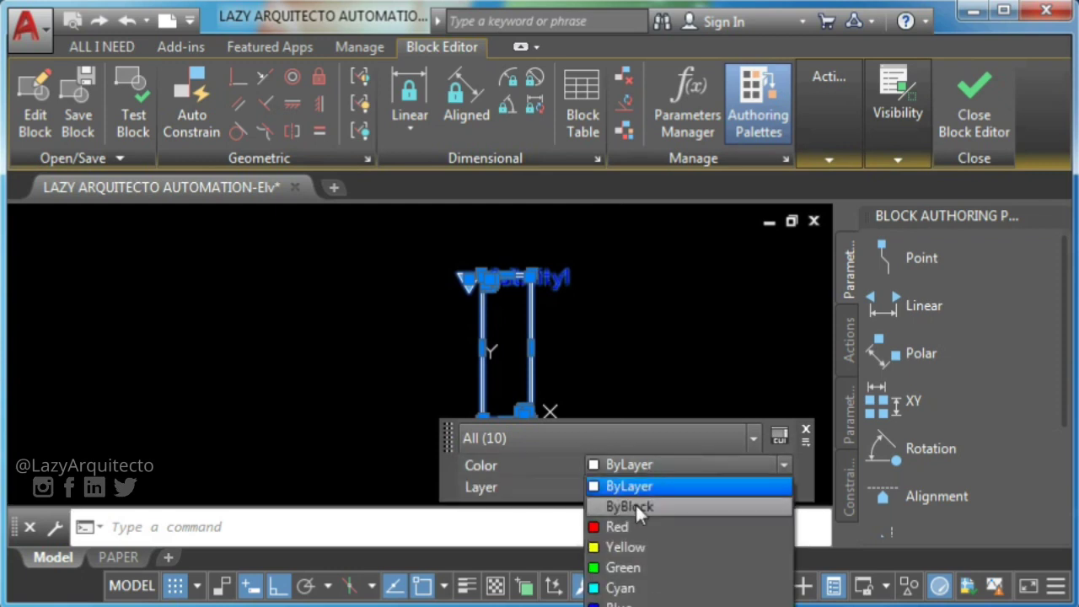
pyautogui.click(635, 504)
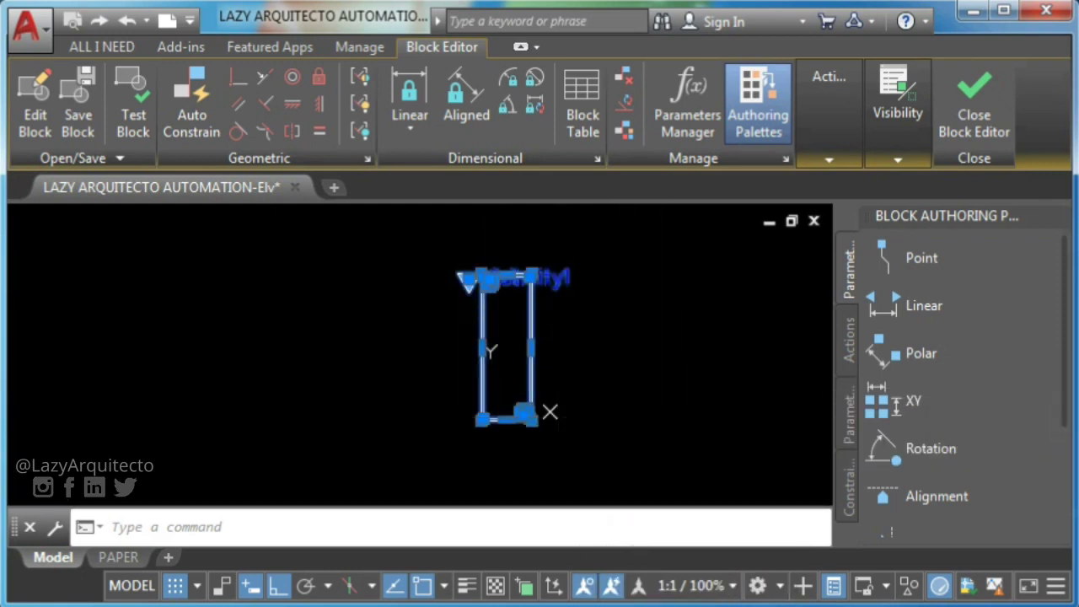
pyautogui.click(913, 402)
pyautogui.scroll(4, 505, 298)
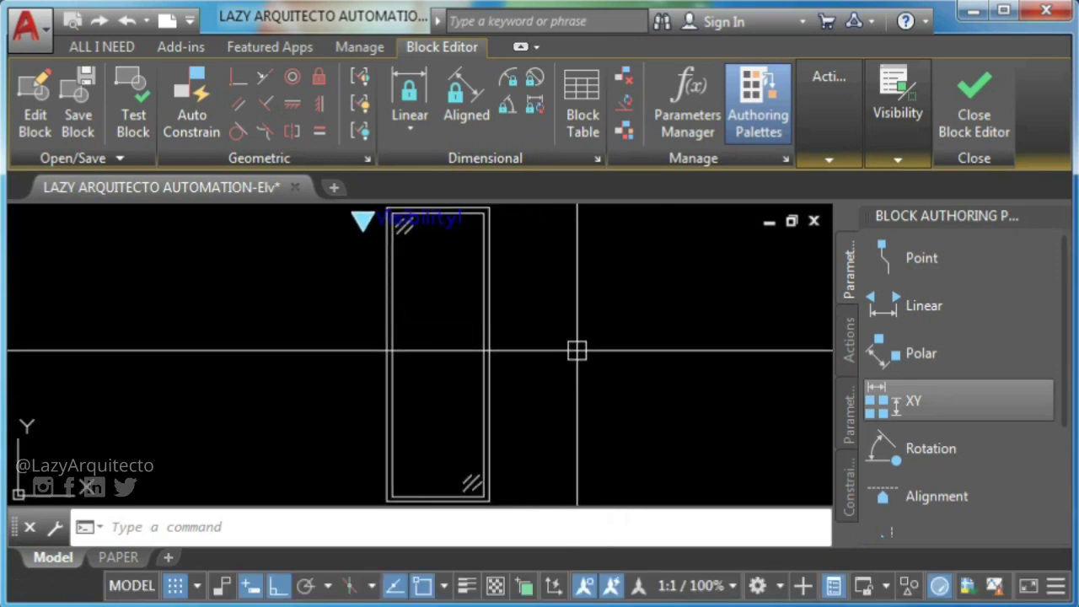
# Add the Distance1 linear parameter across the window's bottom edge, label below
pyautogui.click(909, 306)
pyautogui.moveTo(543, 397); pyautogui.dragTo(554, 328, button='middle')
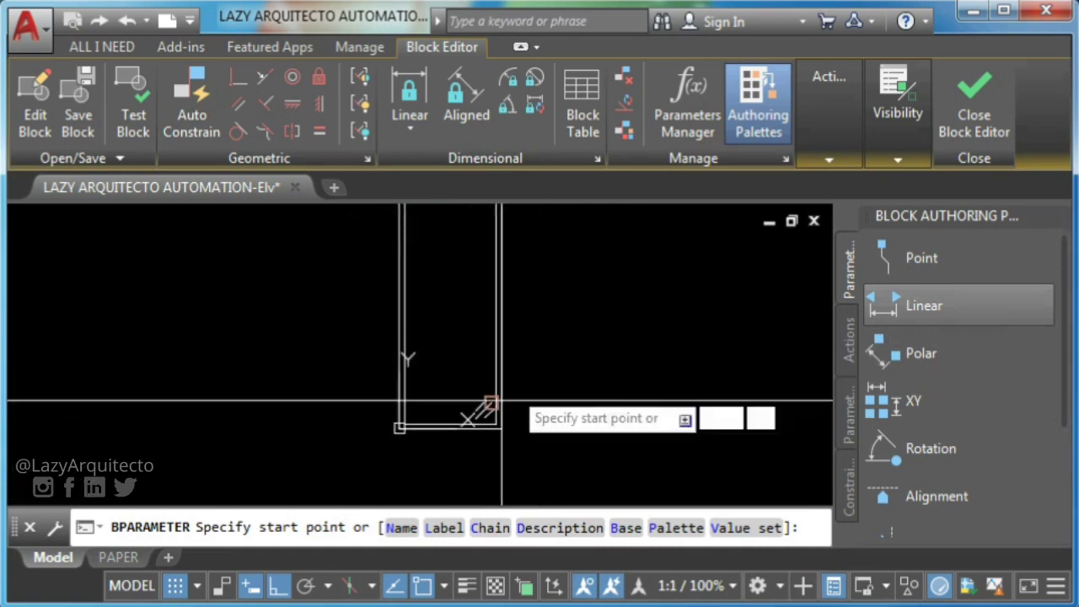
pyautogui.click(400, 430)
pyautogui.click(501, 429)
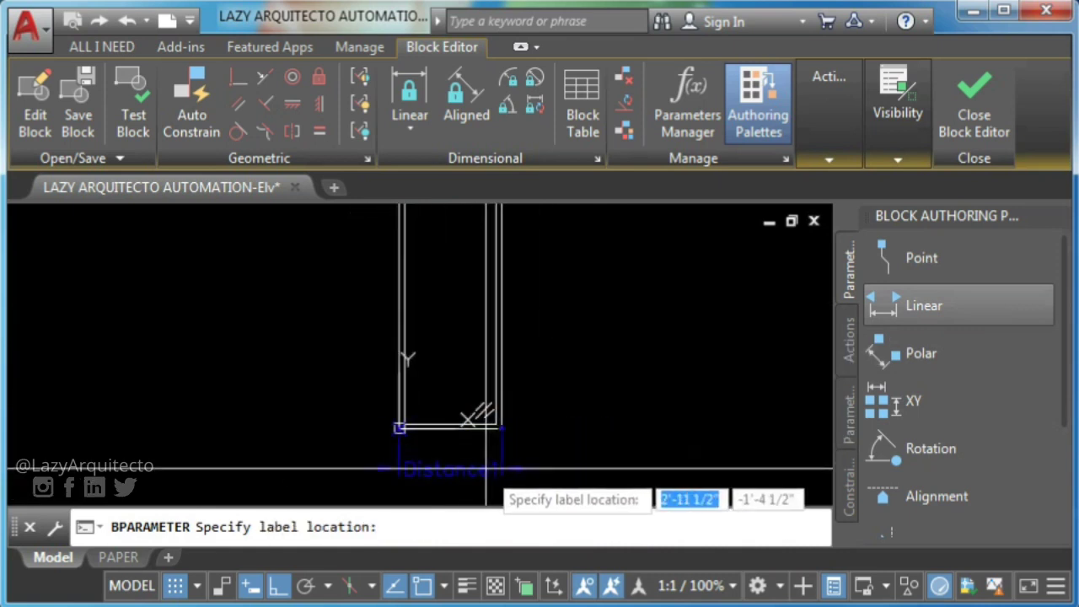
pyautogui.click(475, 475)
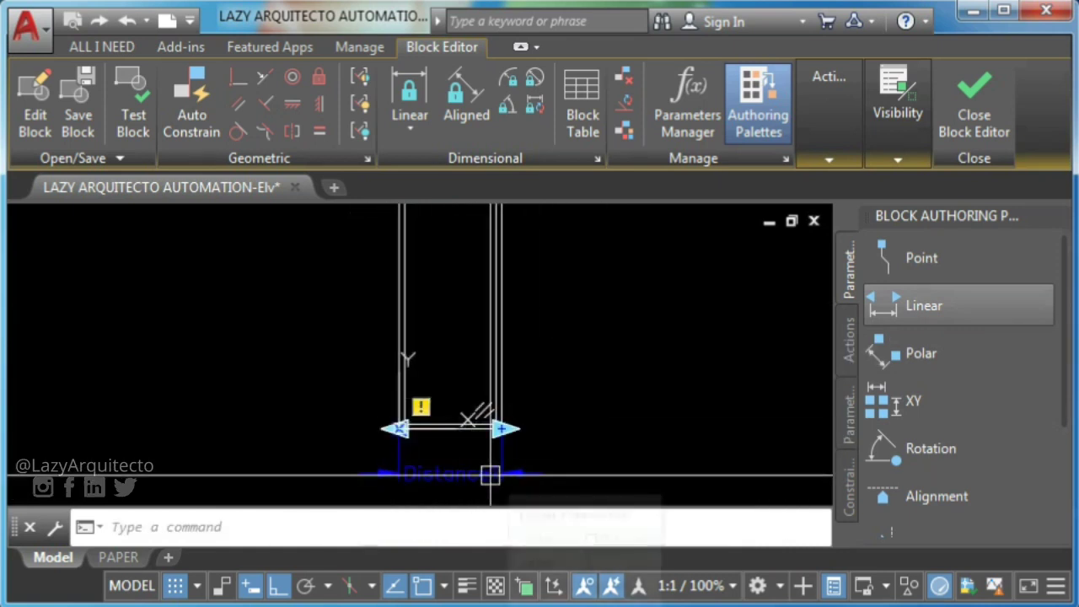
# Add the Distance2 linear parameter up the window's left side, label to the left
pyautogui.click(886, 303)
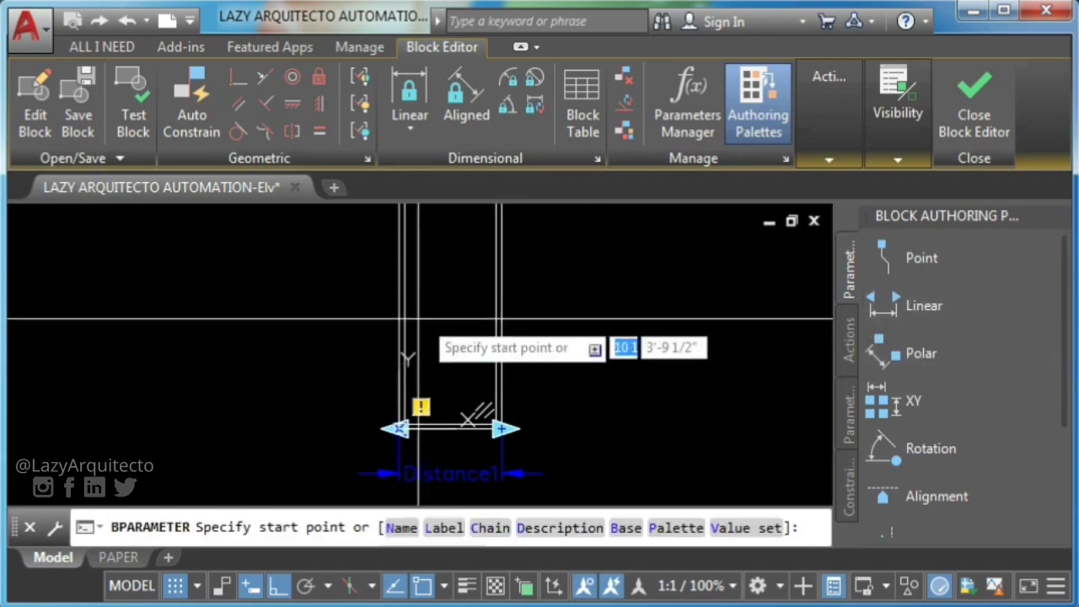
pyautogui.scroll(4, 434, 426)
pyautogui.click(437, 425)
pyautogui.scroll(-5, 437, 426)
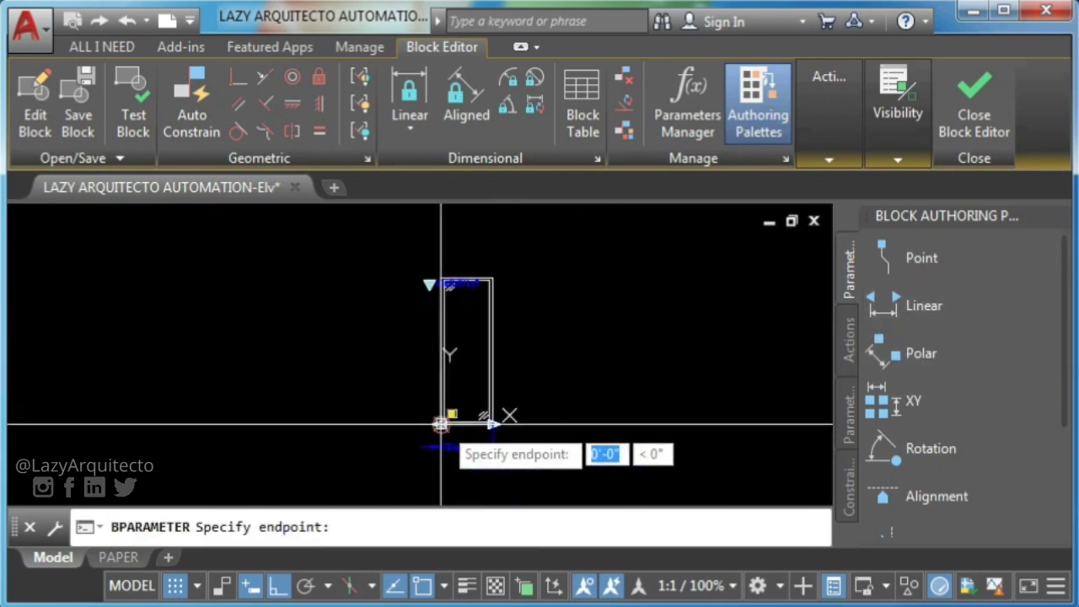
pyautogui.scroll(6, 566, 313)
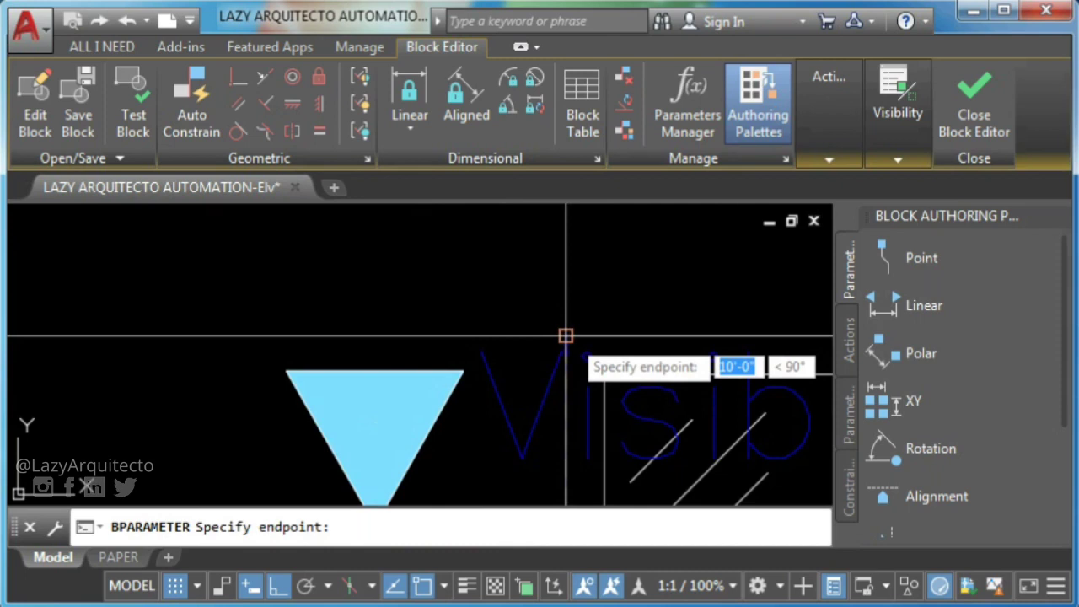
pyautogui.click(566, 335)
pyautogui.scroll(-5, 404, 310)
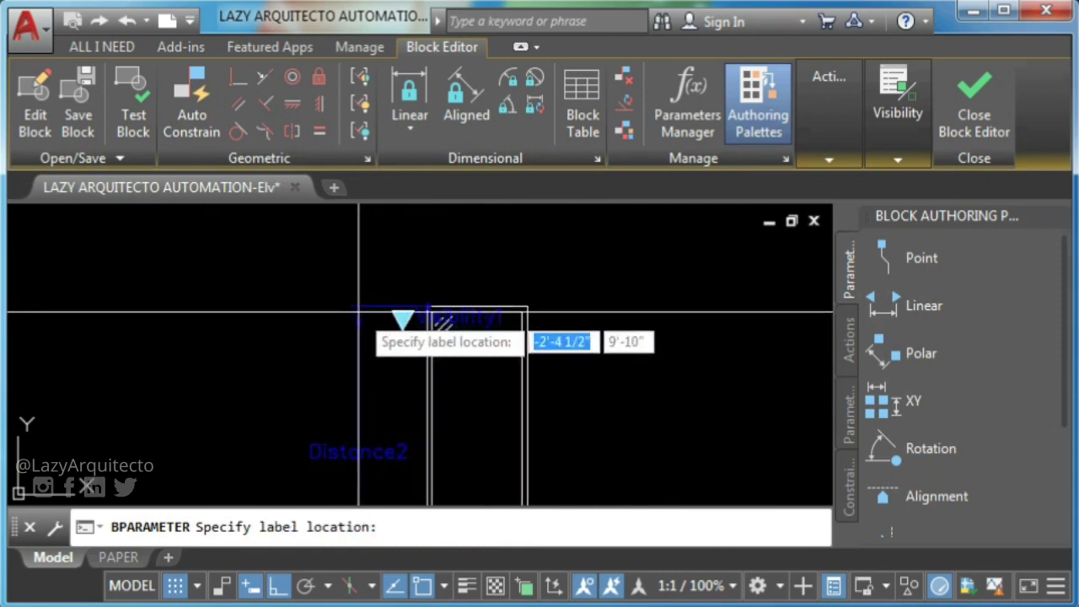
pyautogui.click(400, 313)
pyautogui.scroll(-3, 489, 357)
pyautogui.scroll(2, 626, 494)
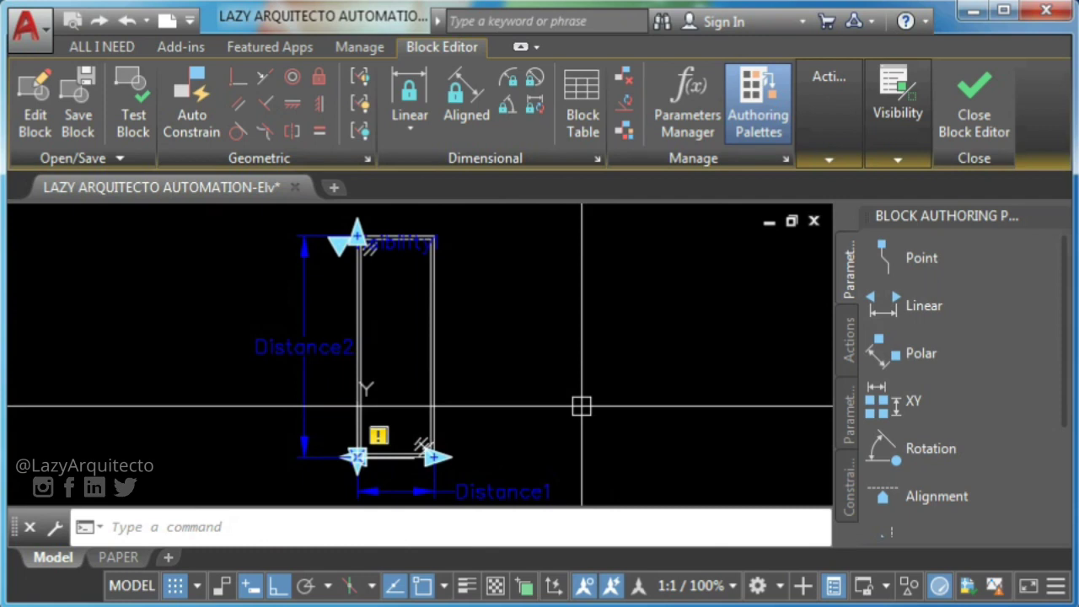
# Open the Properties palette with the PR command
pyautogui.write('R')
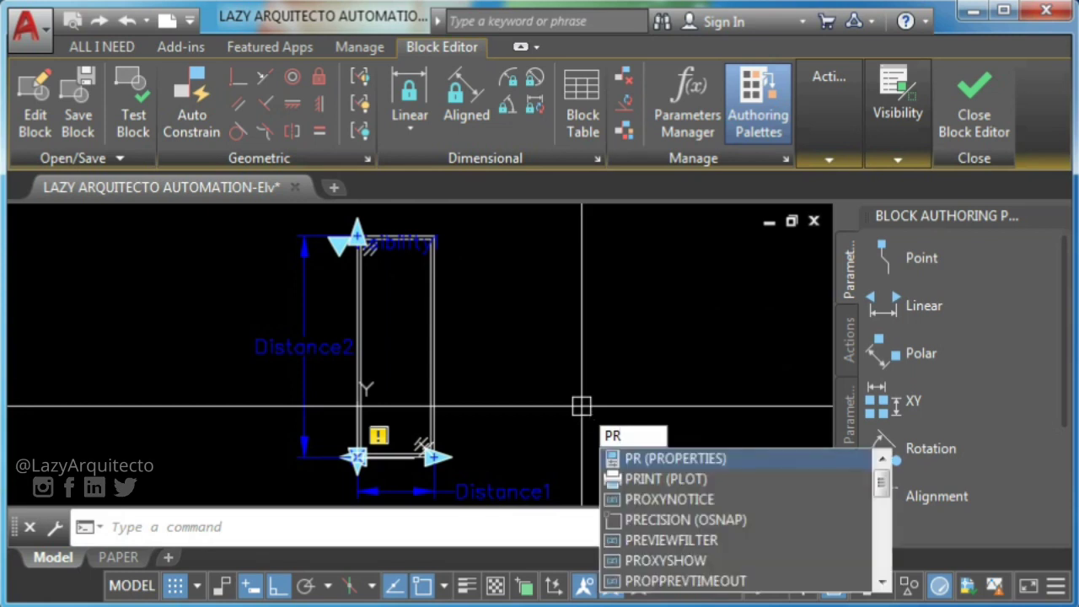
pyautogui.press('Return')
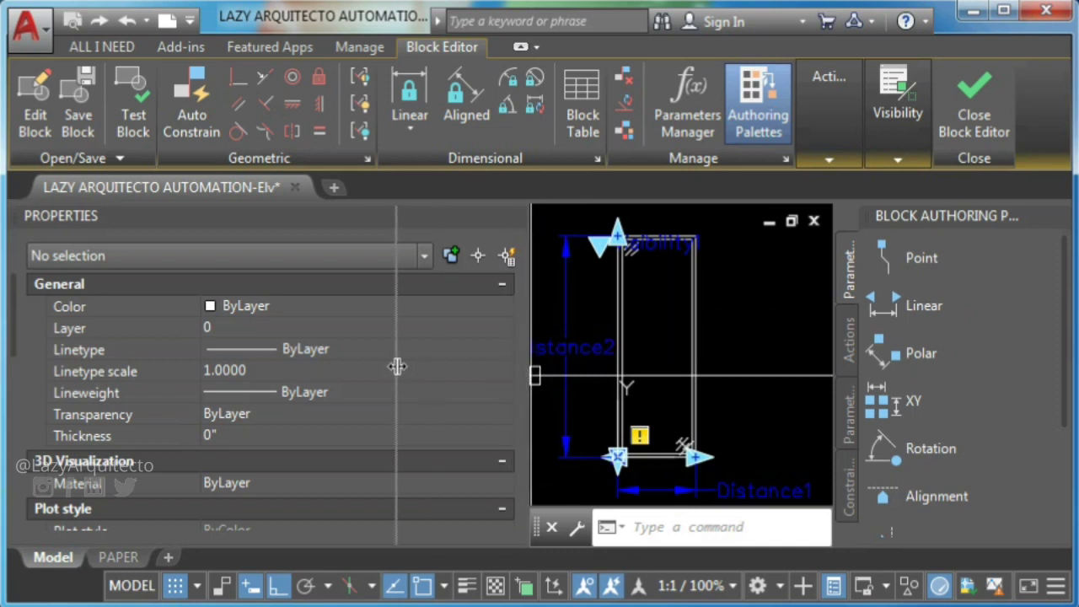
# Set the Distance1 width parameter's Number of Grips to 1
pyautogui.moveTo(397, 365); pyautogui.dragTo(398, 366)
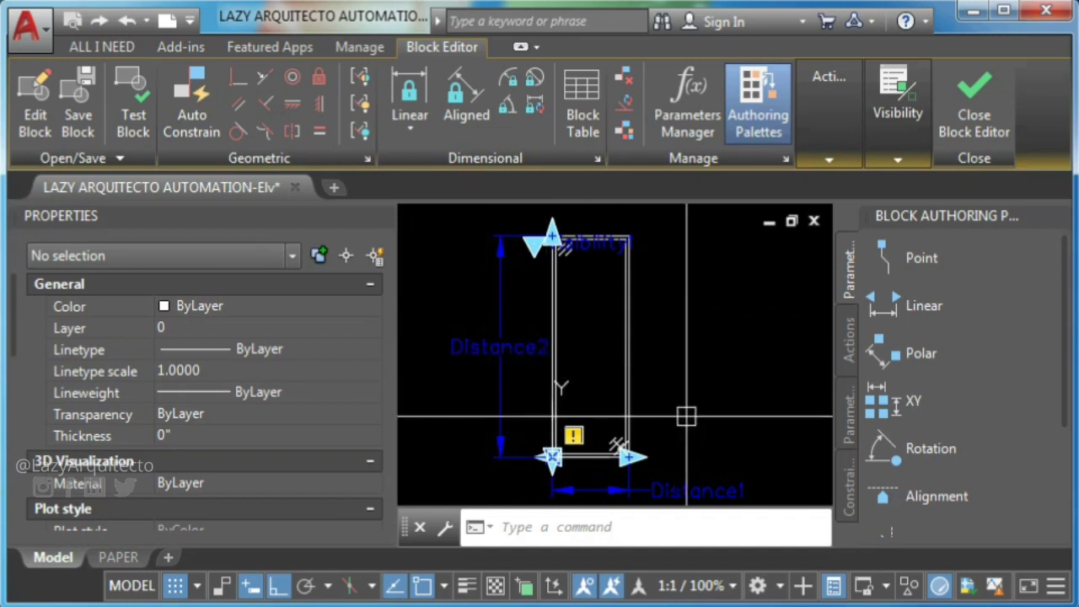
pyautogui.click(695, 486)
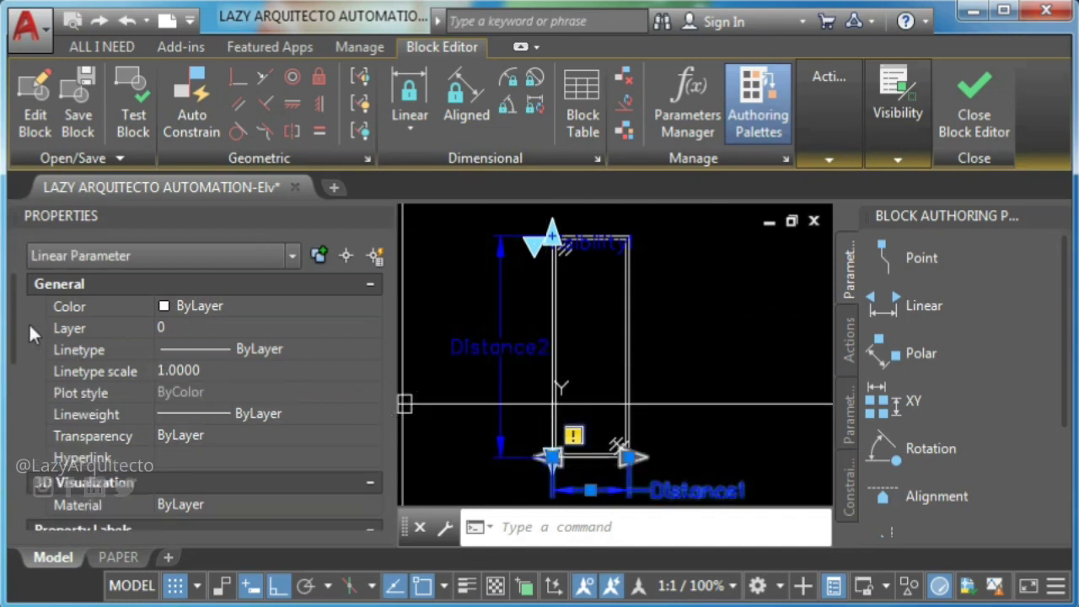
pyautogui.moveTo(11, 332); pyautogui.dragTo(17, 519)
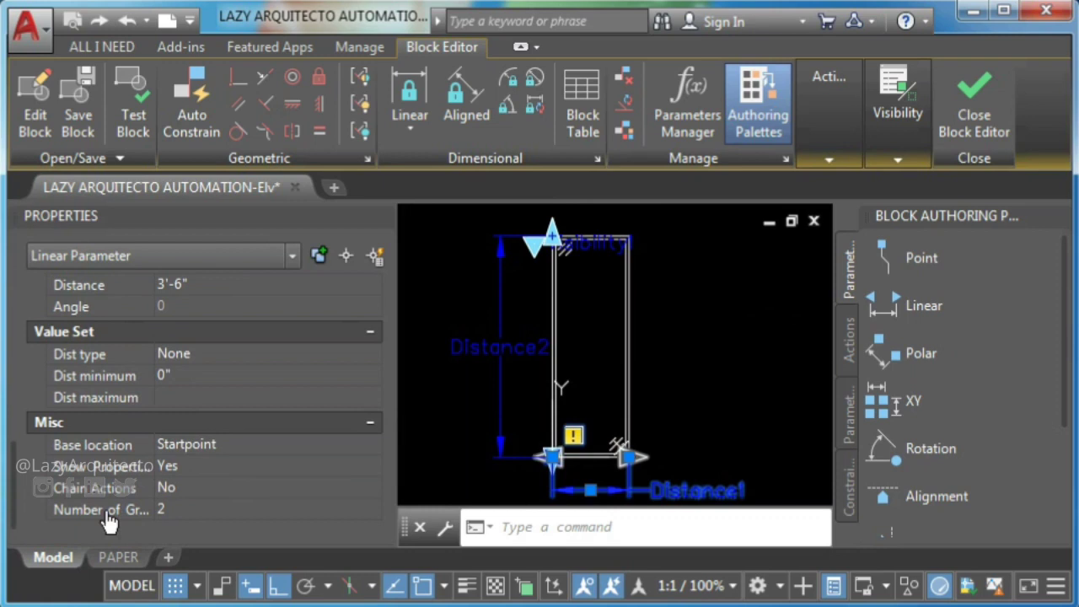
pyautogui.click(199, 509)
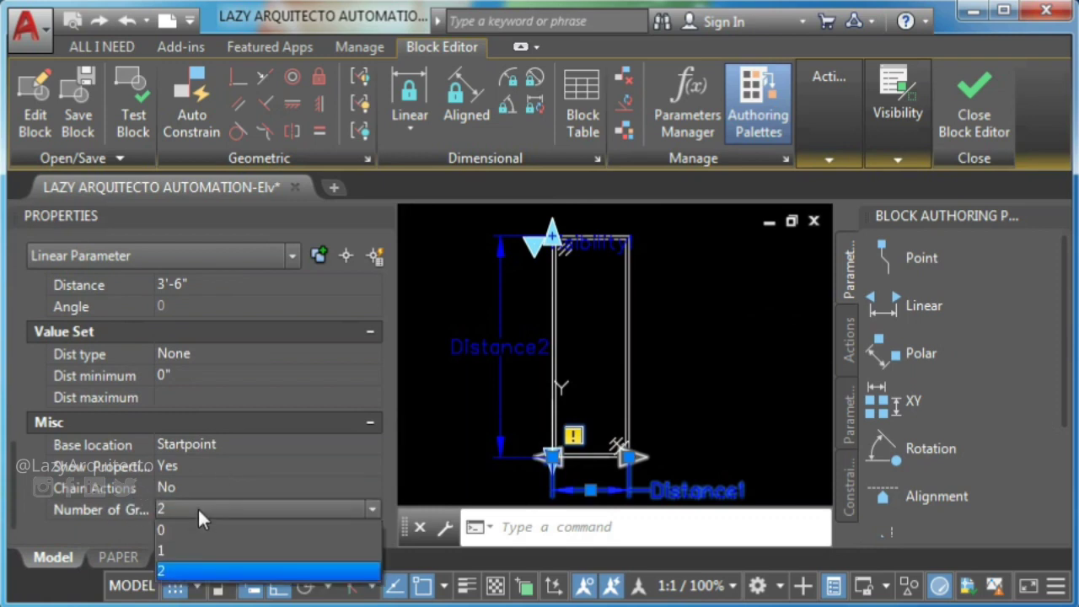
pyautogui.click(181, 544)
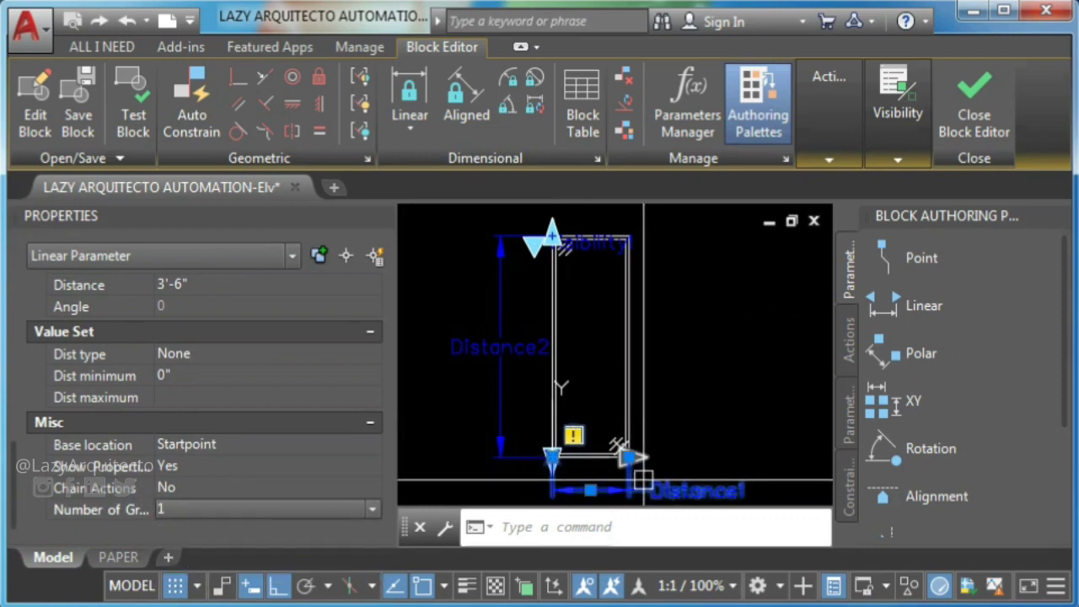
pyautogui.press('Escape')
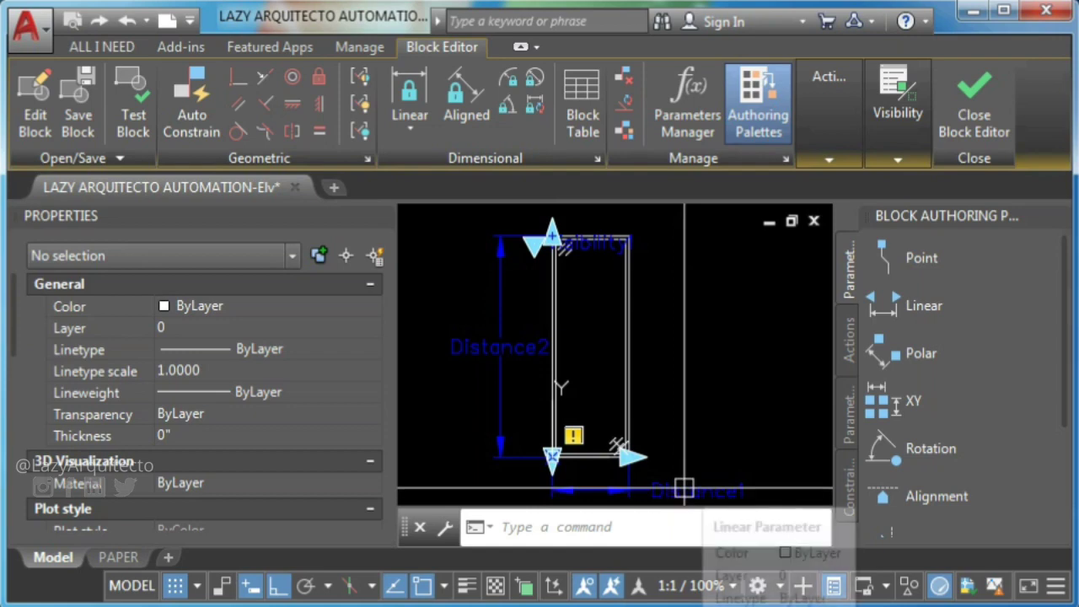
# Select the Distance2 height parameter and check its grip setting in Properties
pyautogui.click(666, 490)
pyautogui.moveTo(652, 492); pyautogui.dragTo(633, 385, button='middle')
pyautogui.scroll(2, 636, 404)
pyautogui.press('Escape')
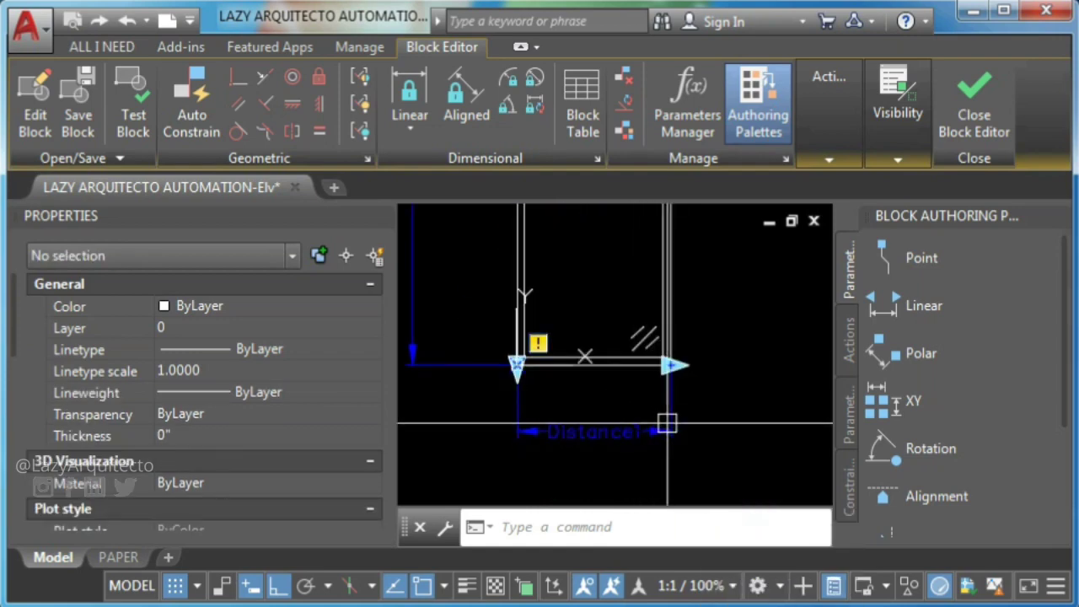
pyautogui.scroll(-5, 672, 445)
pyautogui.click(607, 376)
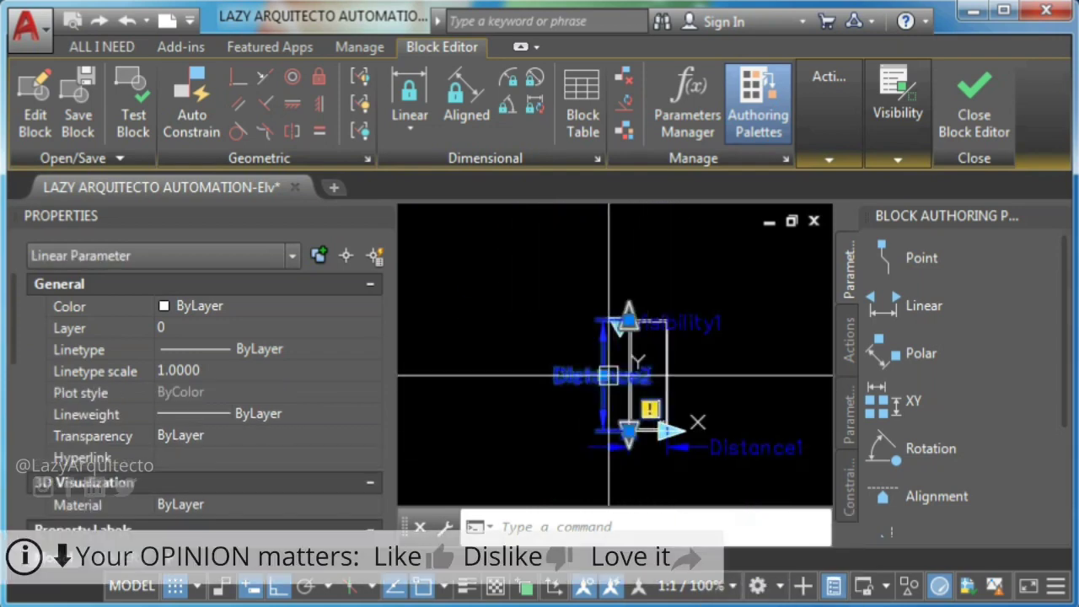
pyautogui.moveTo(15, 346); pyautogui.dragTo(21, 527)
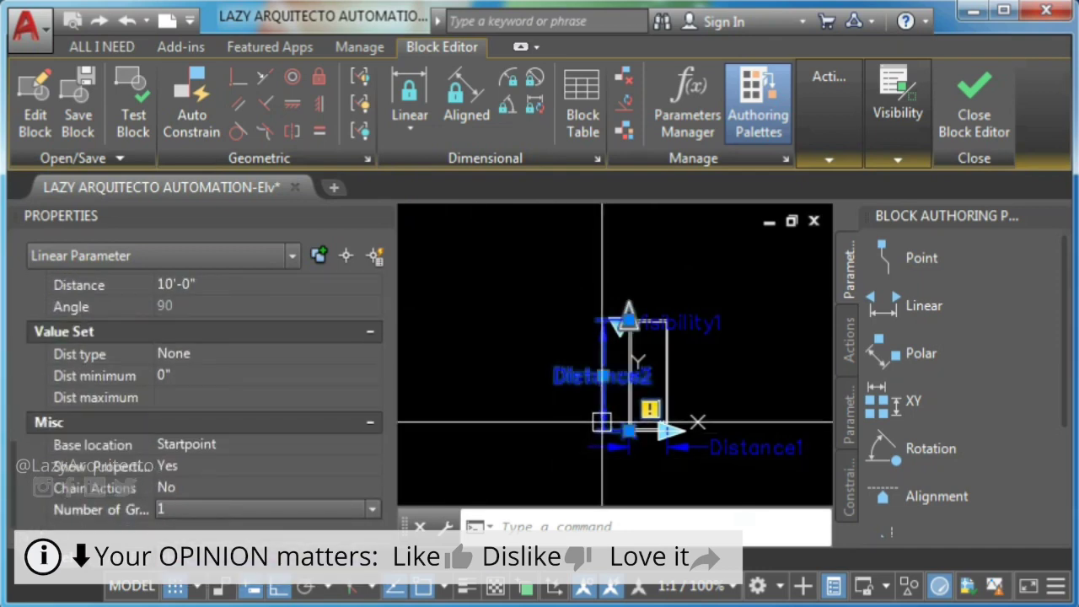
pyautogui.press('Escape')
pyautogui.scroll(3, 632, 331)
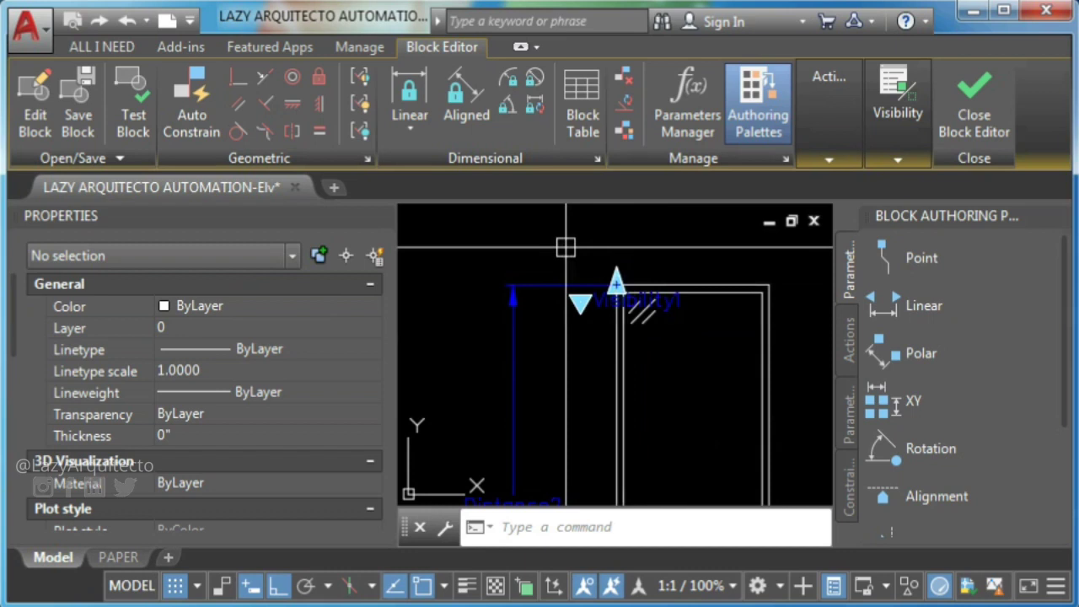
pyautogui.scroll(-3, 573, 424)
pyautogui.scroll(5, 554, 403)
pyautogui.scroll(-5, 556, 405)
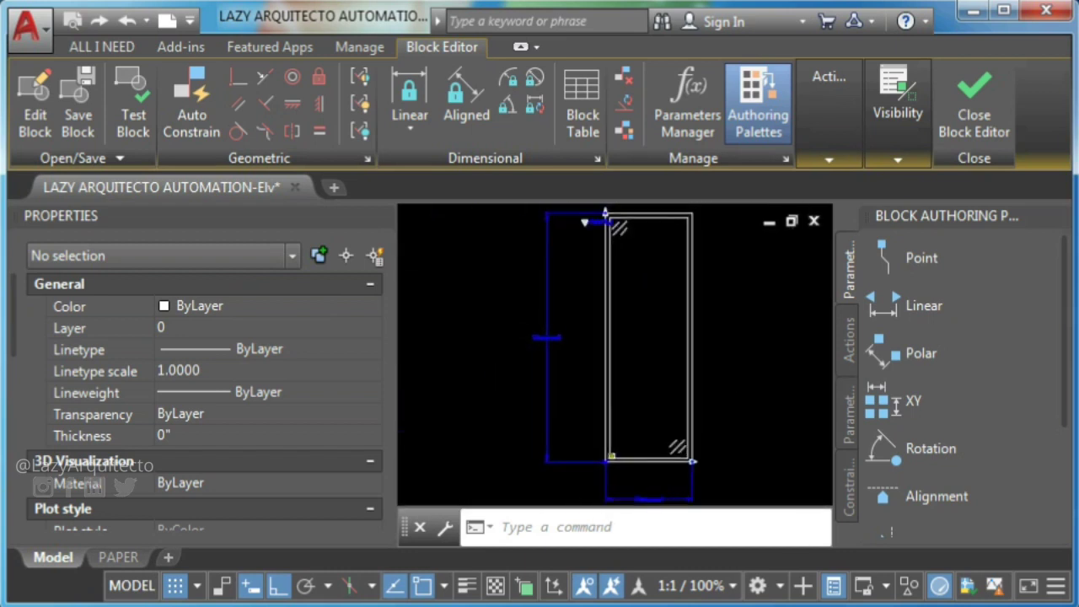
pyautogui.moveTo(560, 410); pyautogui.dragTo(552, 371, button='middle')
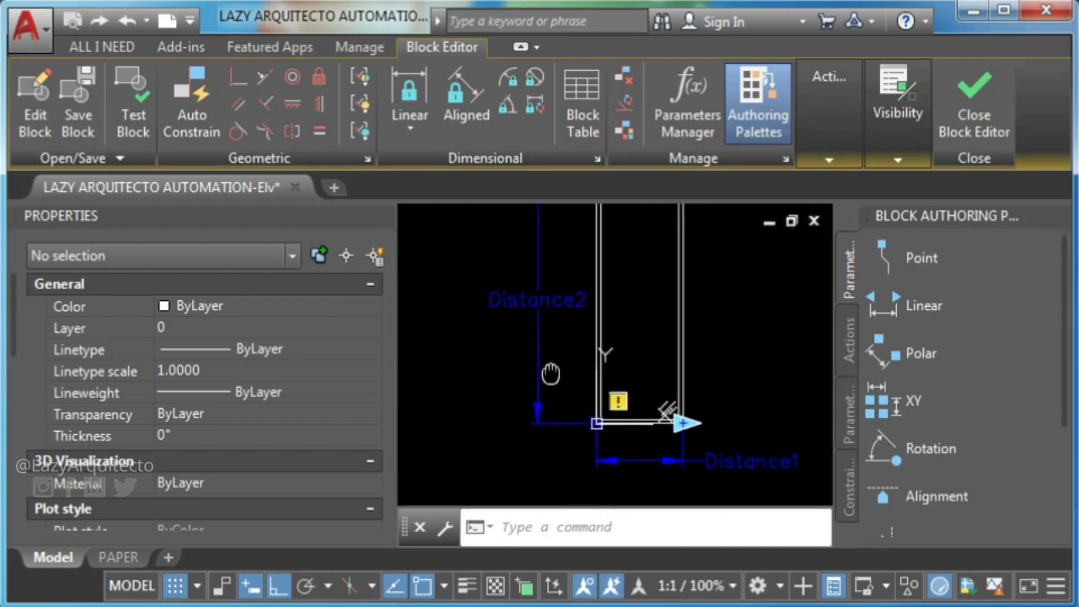
# Rename the Distance1 parameter's distance name to WIDTH
pyautogui.click(762, 466)
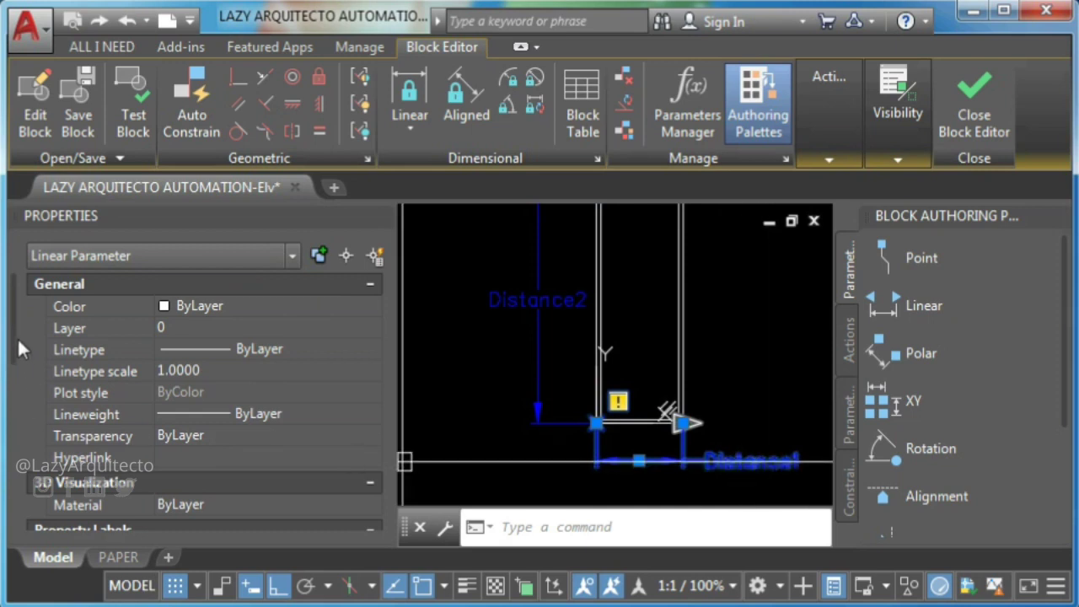
pyautogui.moveTo(16, 349); pyautogui.dragTo(30, 434)
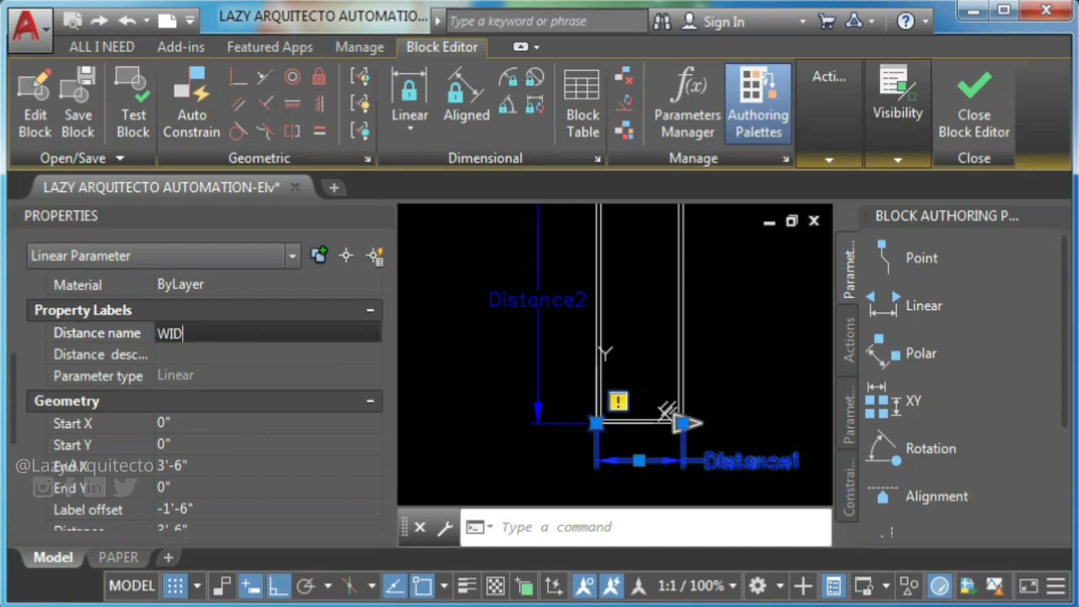
pyautogui.click(524, 398)
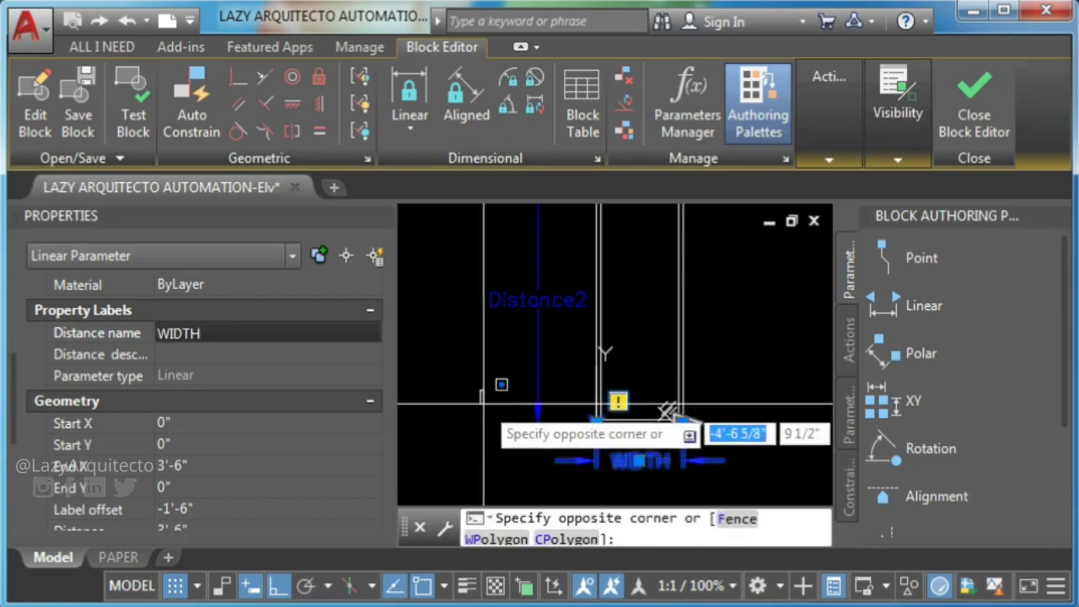
pyautogui.click(506, 427)
pyautogui.press('Escape')
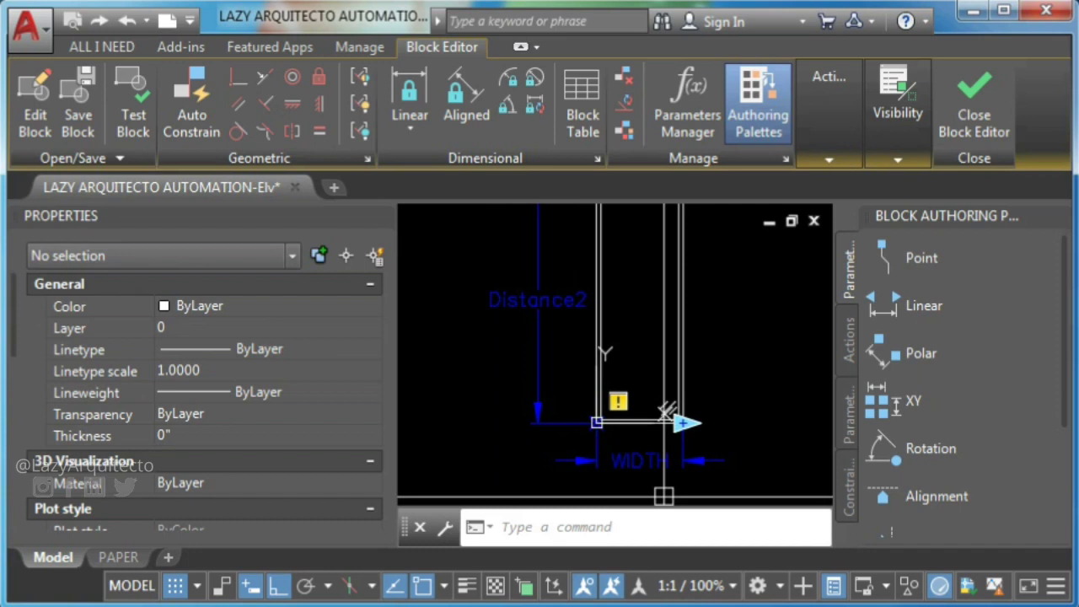
# Rename the Distance2 parameter's distance name to HEIGHT
pyautogui.click(540, 305)
pyautogui.scroll(-3, 21, 397)
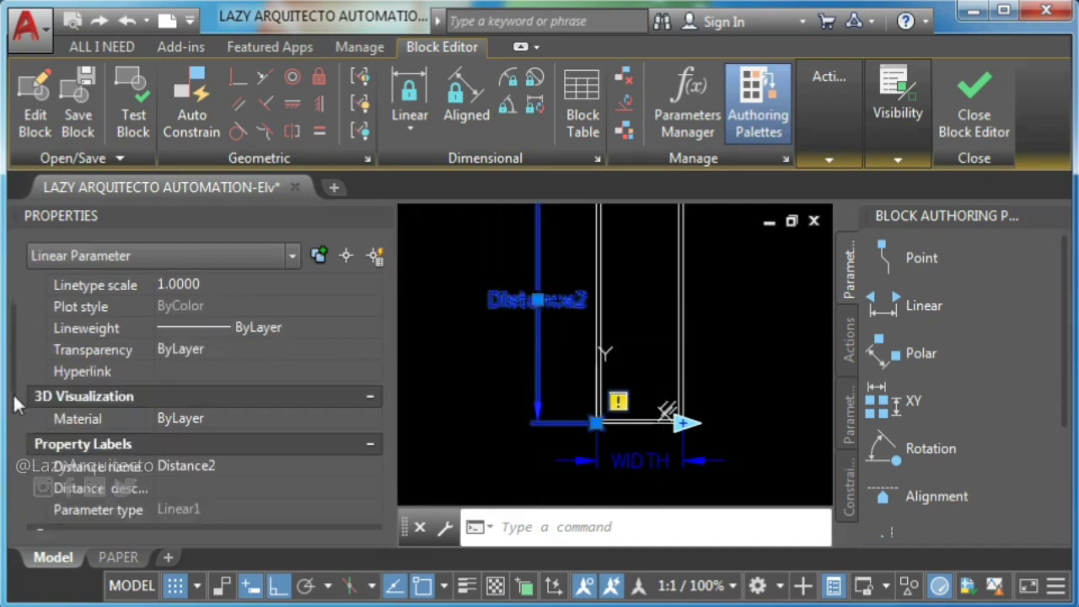
pyautogui.scroll(-2, 21, 405)
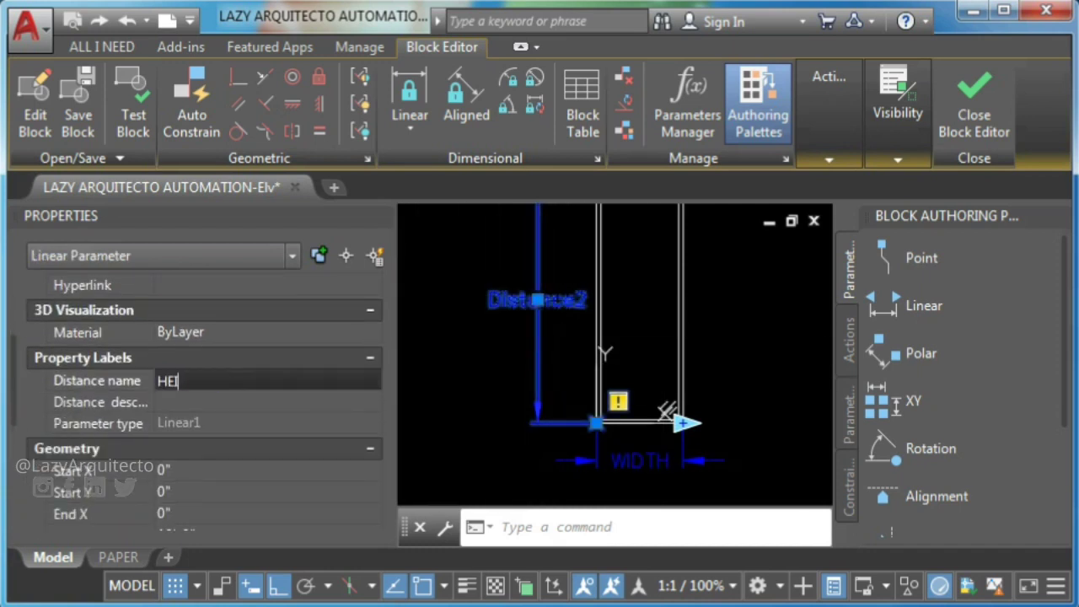
pyautogui.press('Return')
pyautogui.press('Escape')
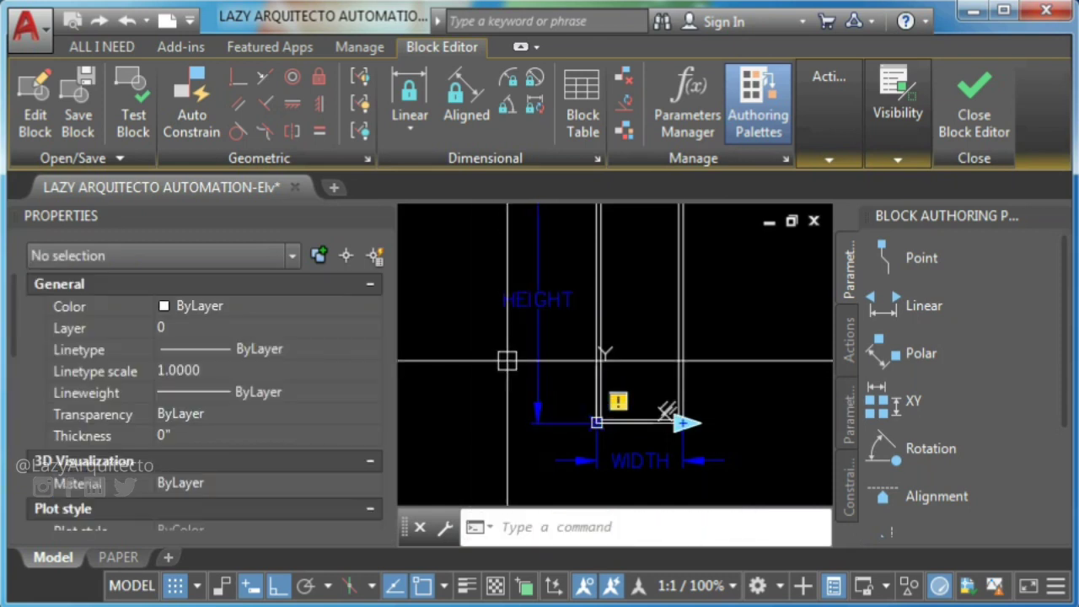
pyautogui.moveTo(506, 362); pyautogui.dragTo(505, 400, button='middle')
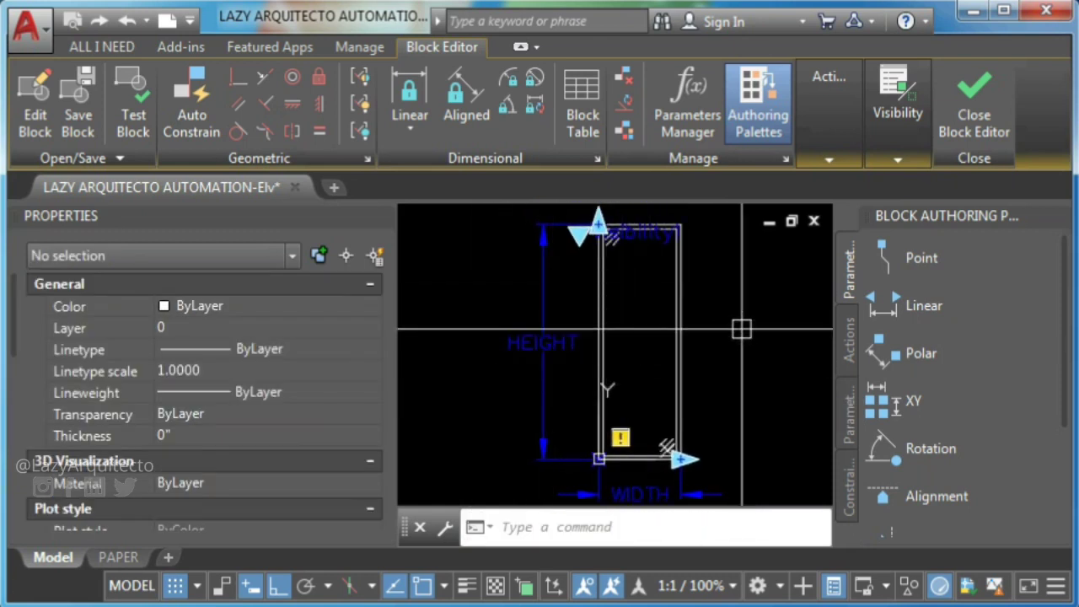
# Start a Stretch action on the WIDTH parameter, associated with its right-end point
pyautogui.click(848, 339)
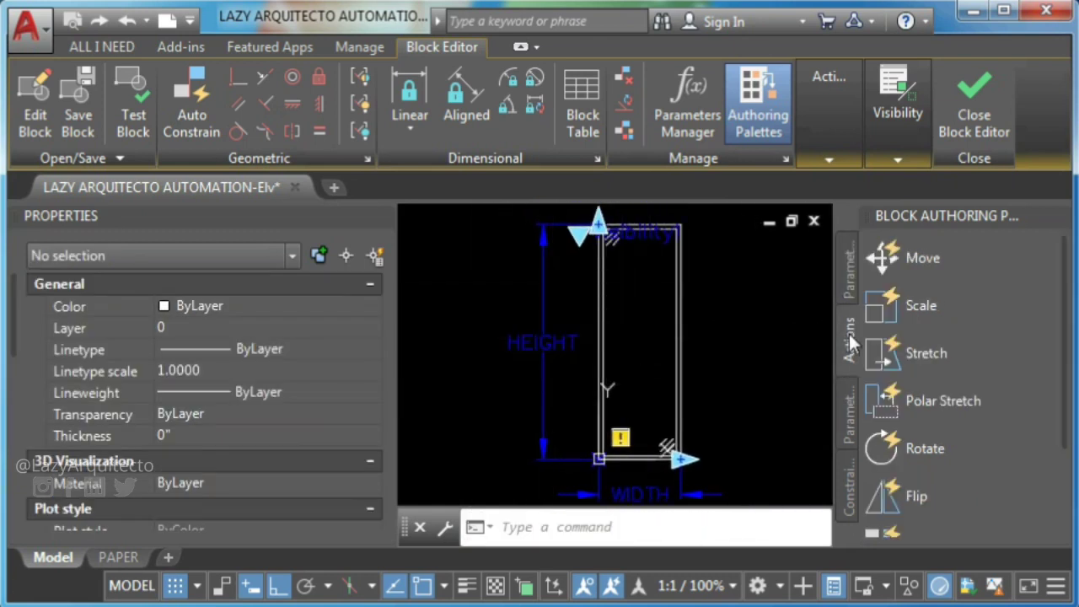
pyautogui.click(911, 354)
pyautogui.moveTo(723, 383); pyautogui.dragTo(677, 372, button='middle')
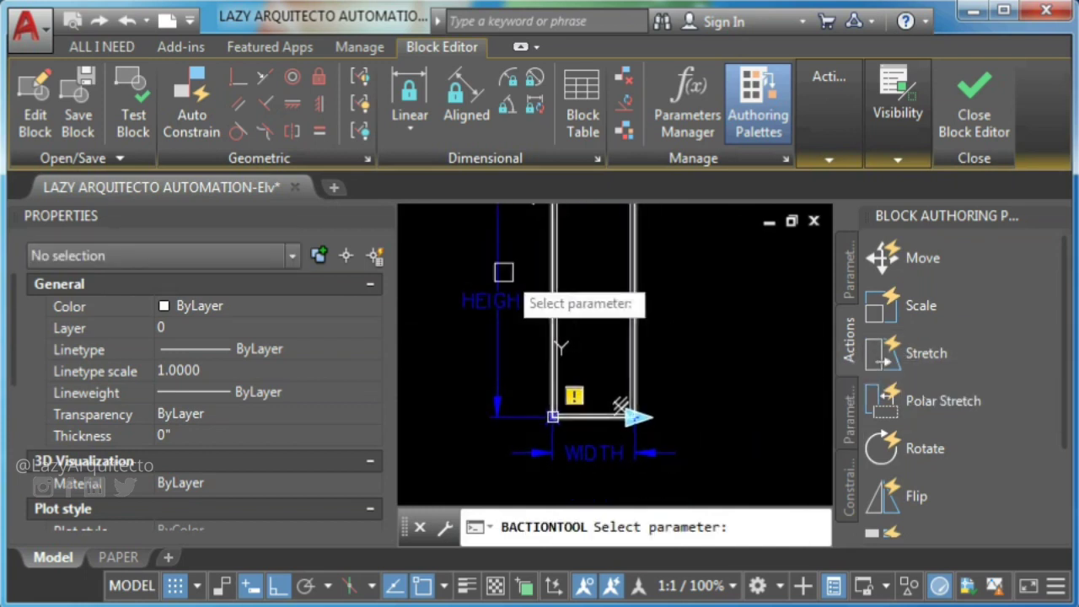
pyautogui.click(378, 214)
pyautogui.moveTo(489, 369); pyautogui.dragTo(530, 409, button='middle')
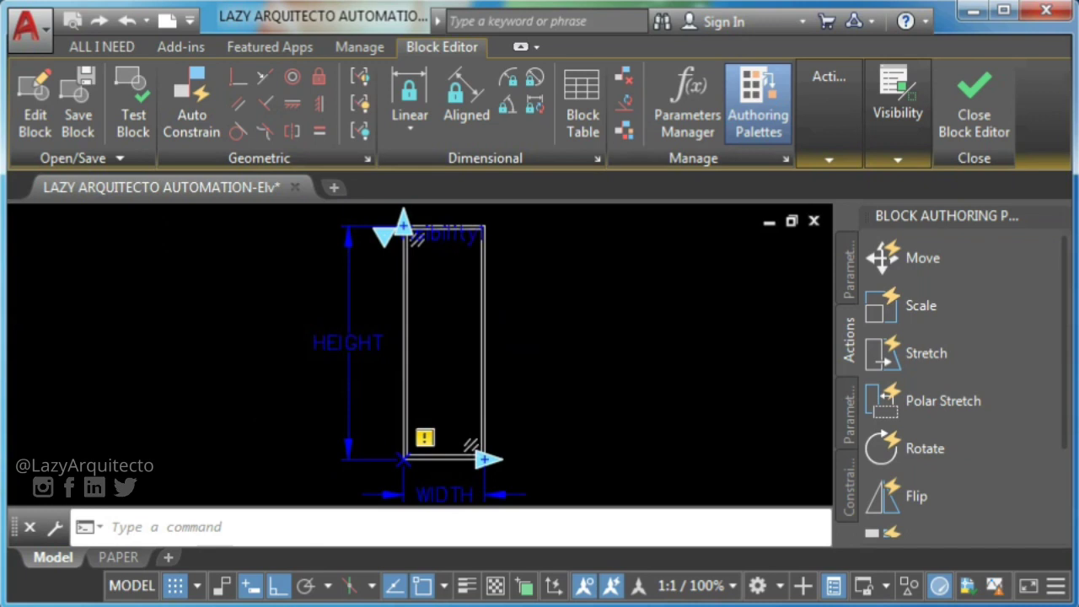
pyautogui.click(912, 355)
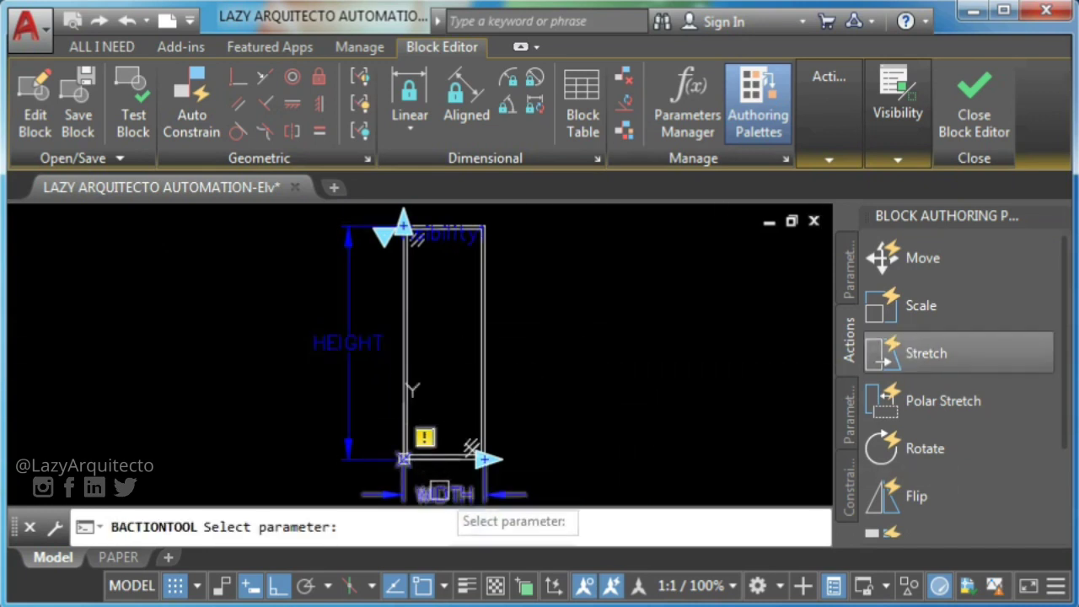
pyautogui.moveTo(438, 494); pyautogui.dragTo(457, 440, button='middle')
pyautogui.click(484, 438)
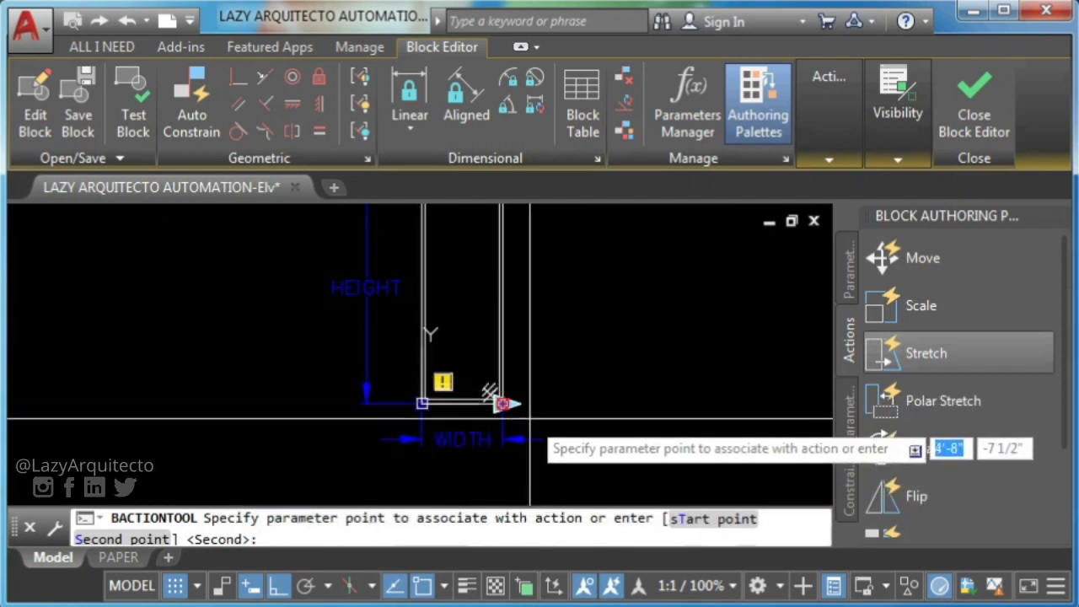
pyautogui.scroll(5, 489, 395)
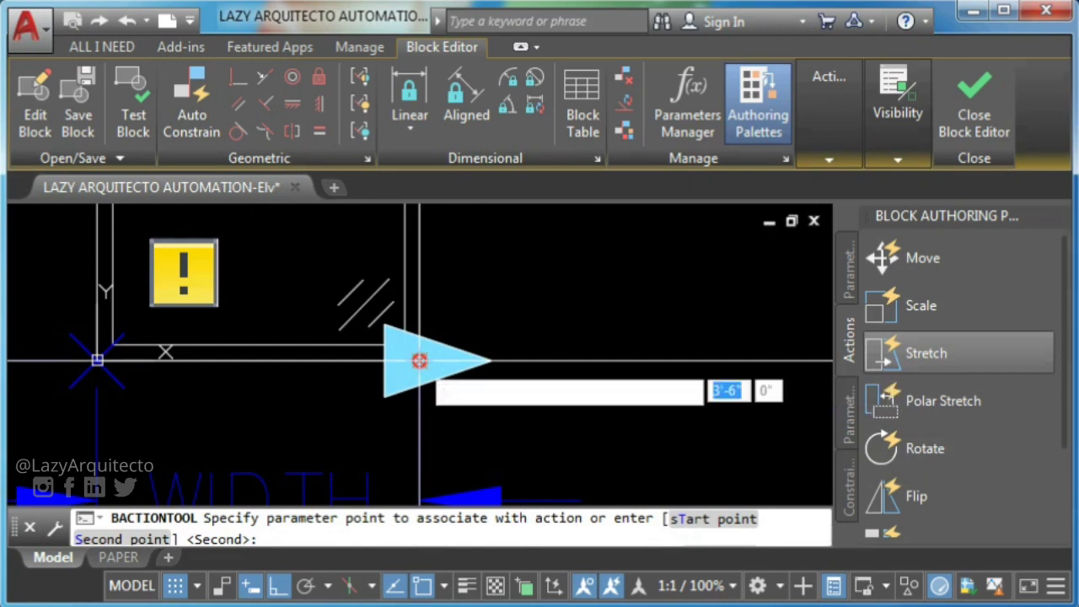
pyautogui.click(419, 361)
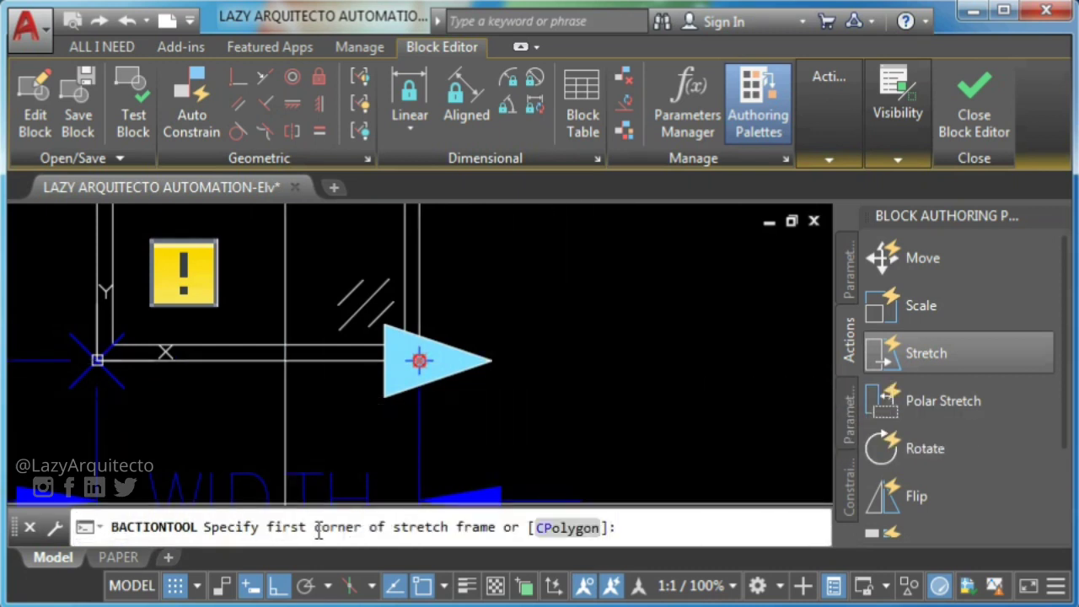
# Draw the stretch frame around the window's right side
pyautogui.scroll(-5, 494, 355)
pyautogui.scroll(-3, 523, 447)
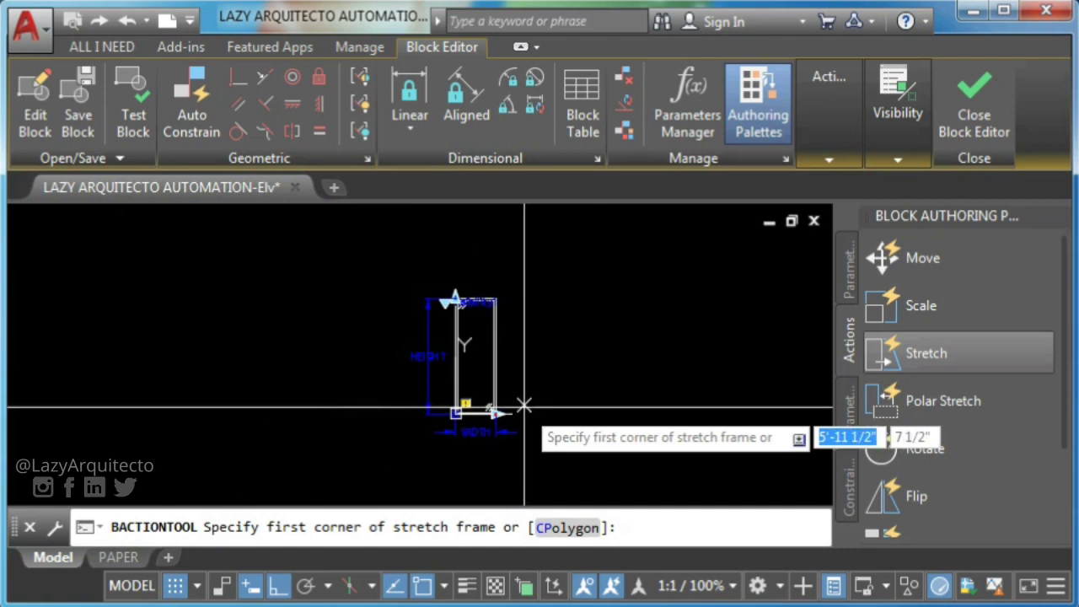
pyautogui.click(544, 449)
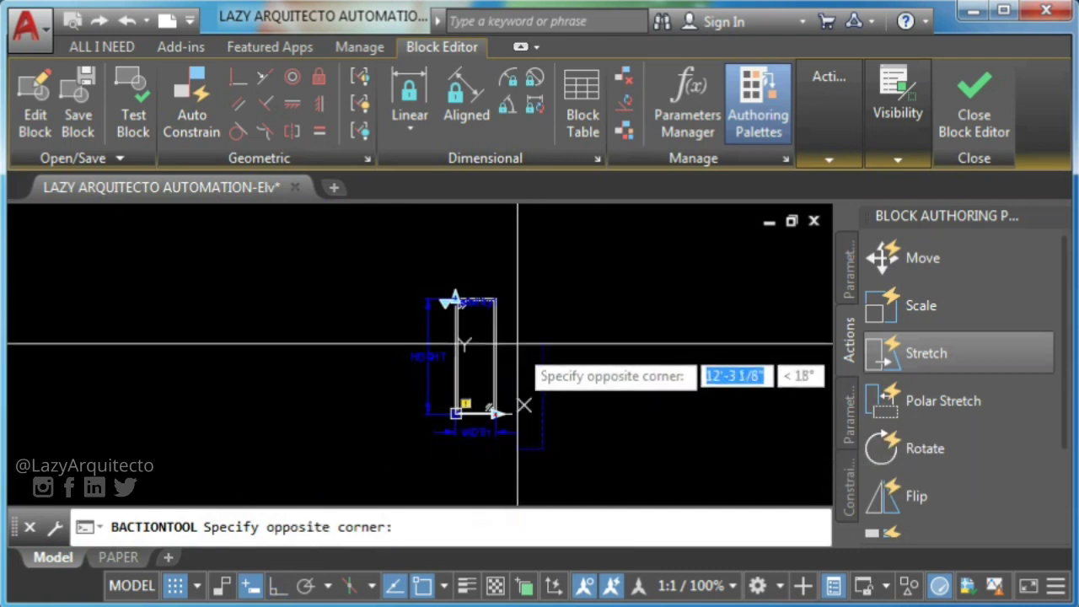
pyautogui.click(474, 249)
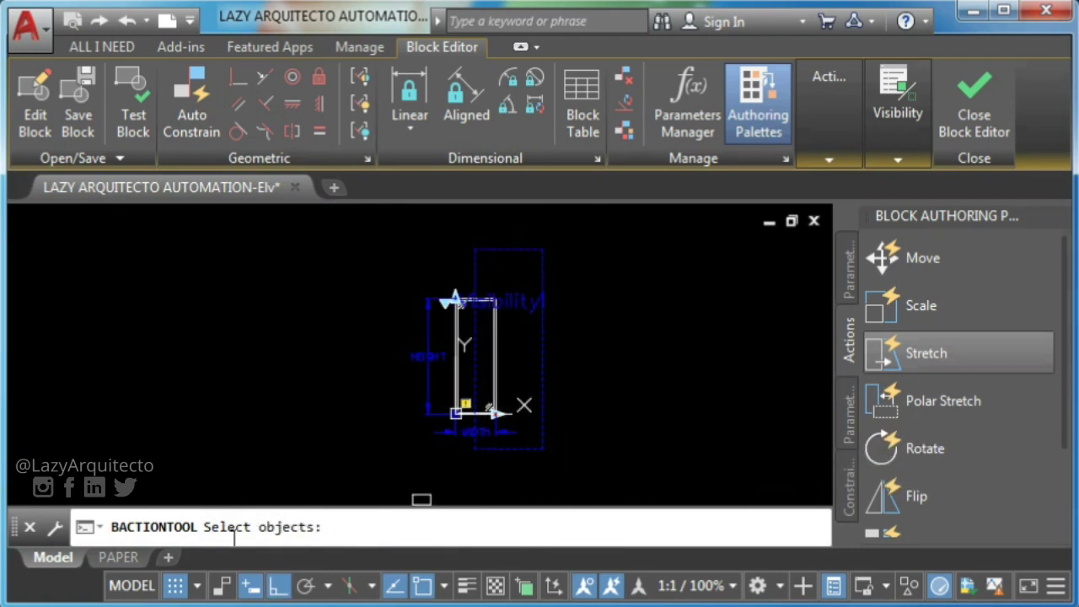
# Select the right-side lines, diagonal glazing lines and WIDTH parameter as stretch objects
pyautogui.scroll(4, 491, 410)
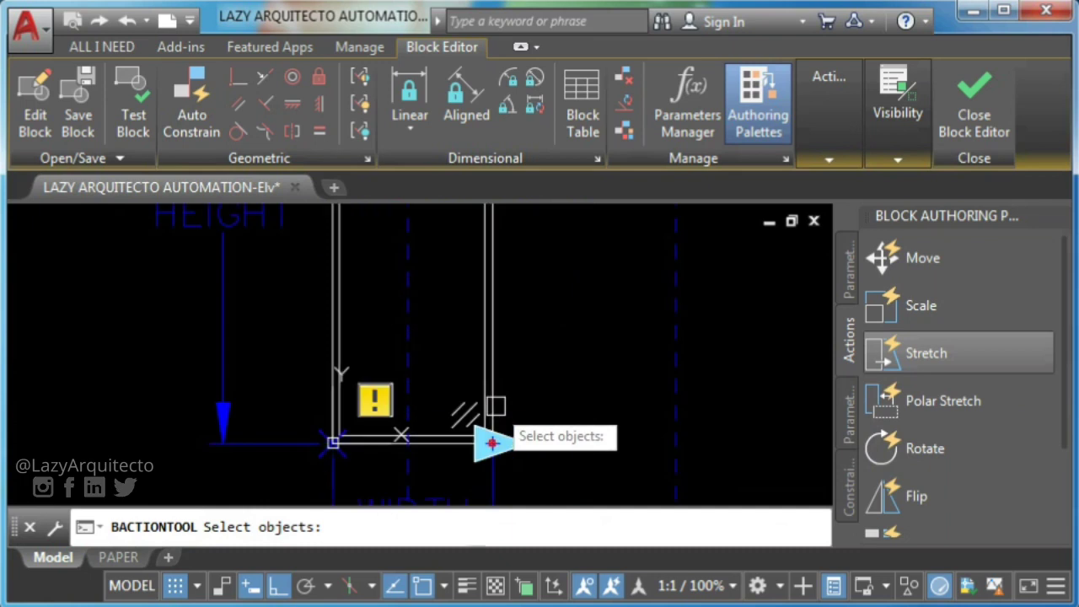
pyautogui.click(518, 301)
pyautogui.click(472, 270)
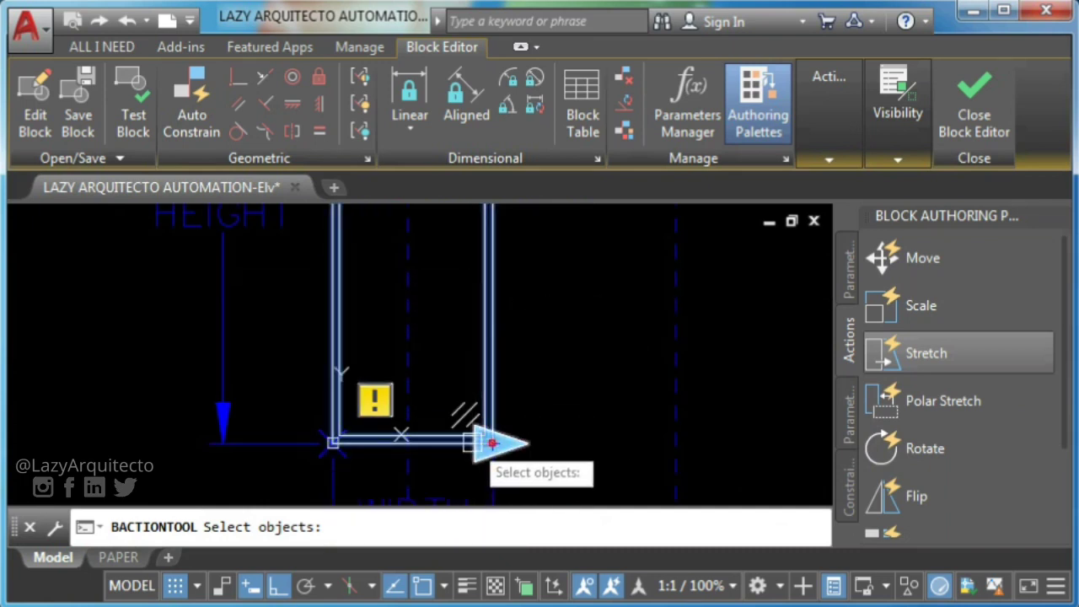
pyautogui.scroll(5, 471, 436)
pyautogui.click(463, 409)
pyautogui.click(409, 302)
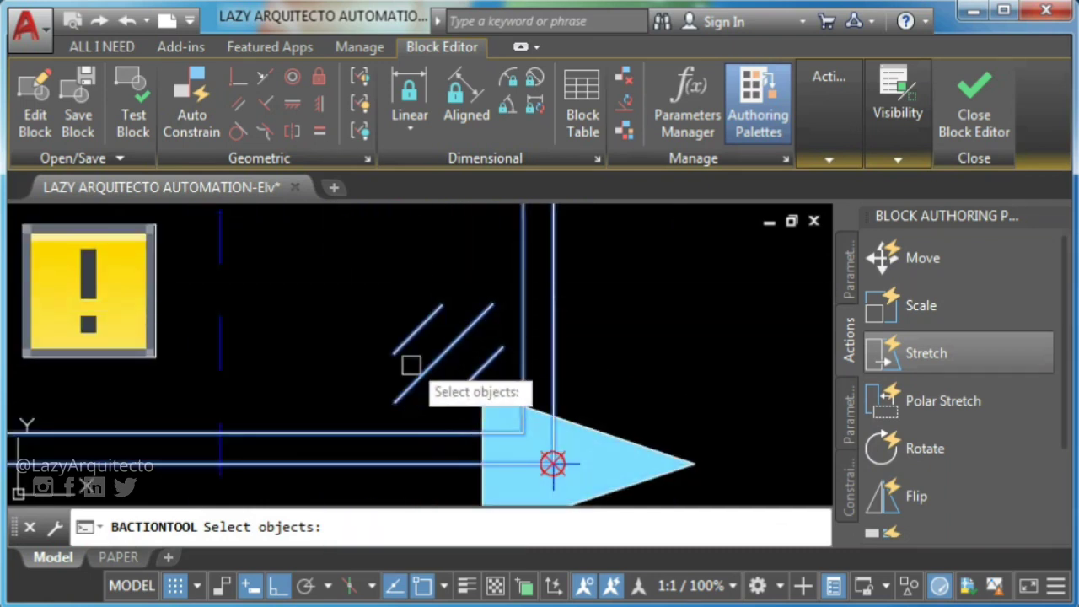
pyautogui.scroll(-5, 409, 366)
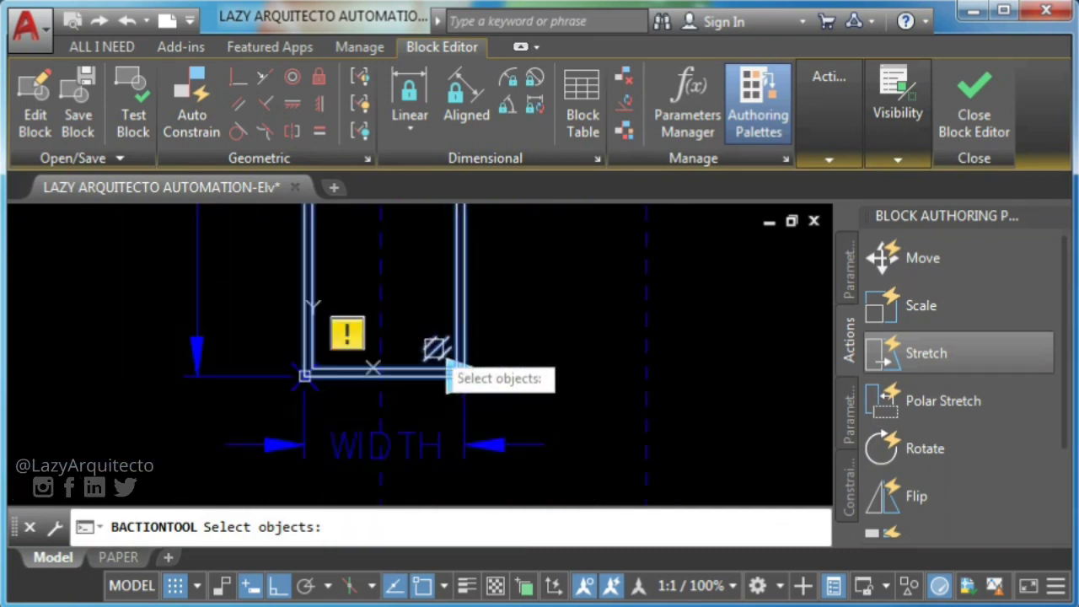
pyautogui.click(562, 463)
pyautogui.click(459, 347)
pyautogui.scroll(-8, 505, 390)
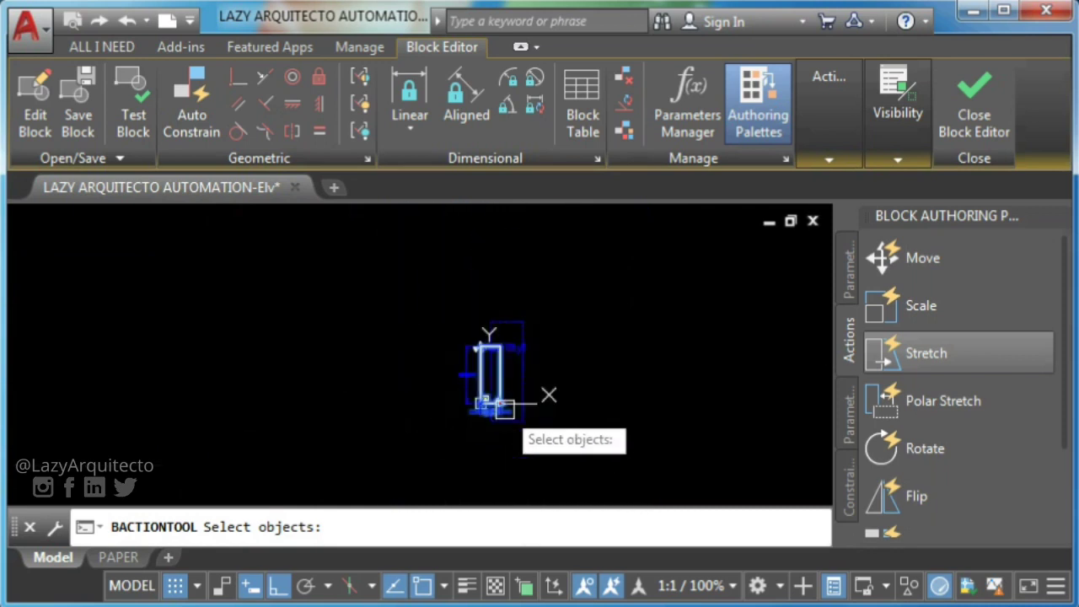
pyautogui.scroll(5, 503, 407)
pyautogui.scroll(-3, 506, 366)
pyautogui.scroll(1, 539, 371)
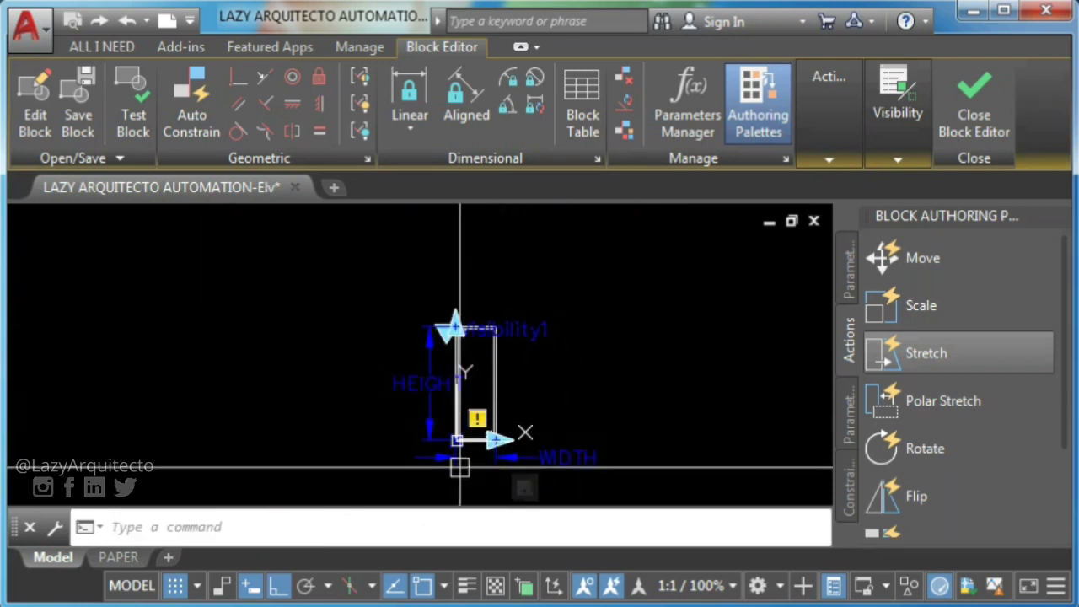
pyautogui.scroll(3, 502, 460)
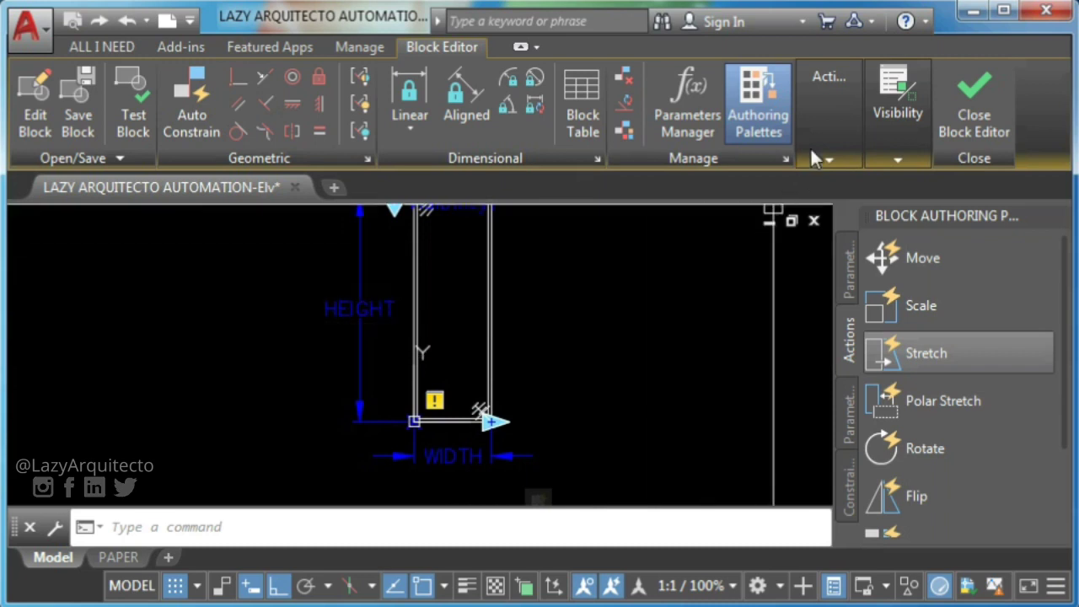
# Open Test Block and widen the window by dragging its right WIDTH grip
pyautogui.click(826, 118)
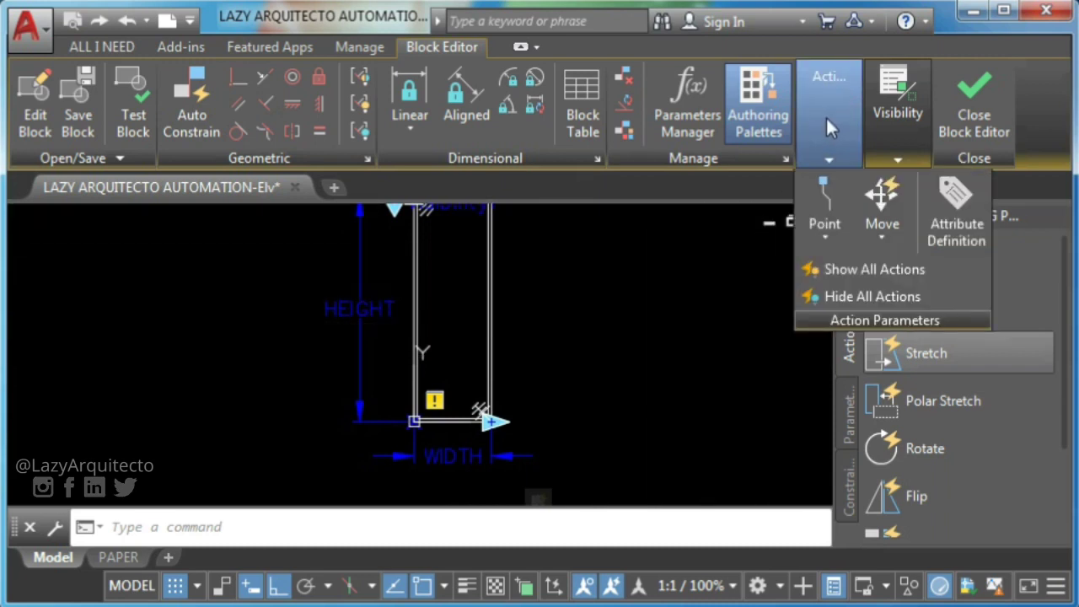
pyautogui.click(130, 125)
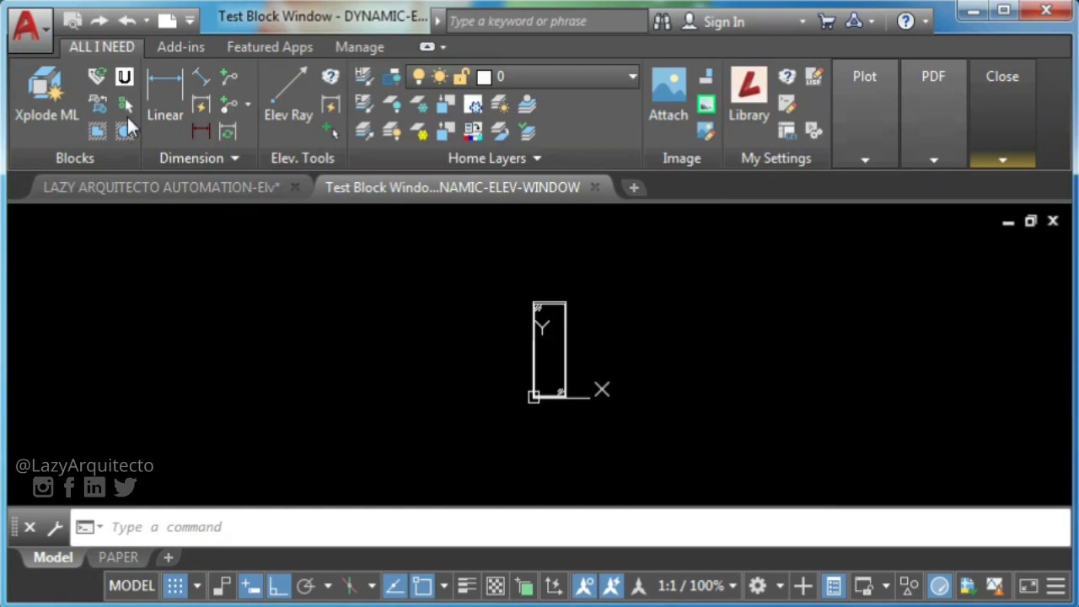
pyautogui.click(574, 331)
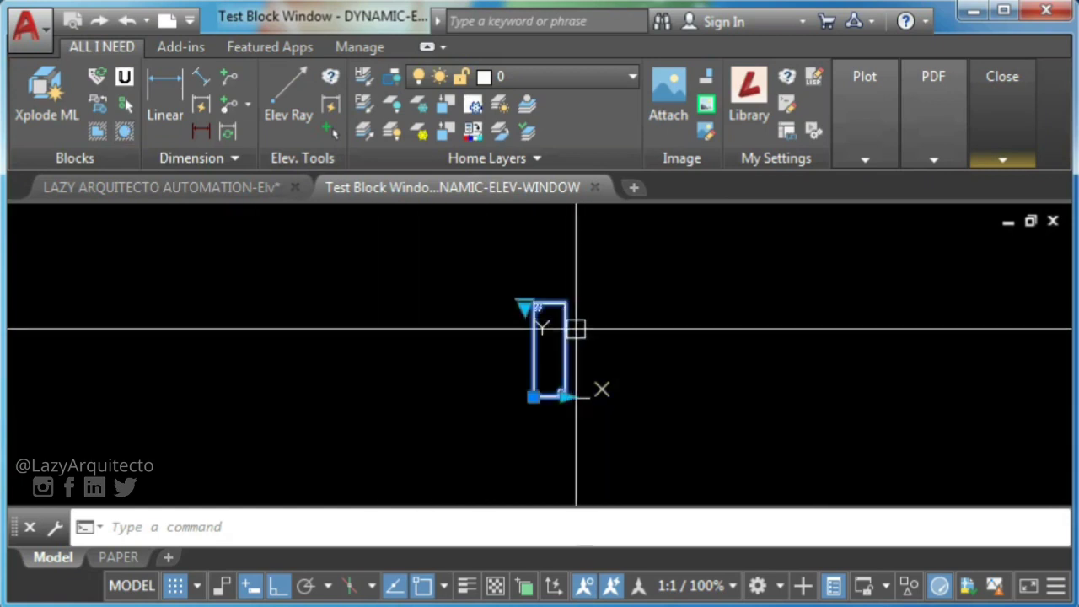
pyautogui.scroll(5, 590, 398)
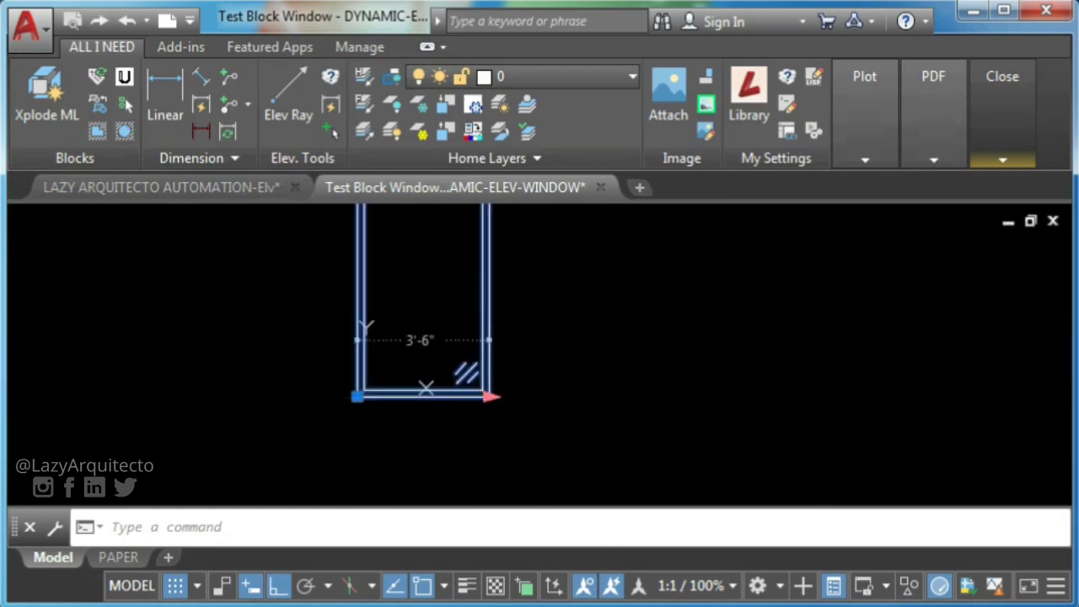
pyautogui.click(492, 397)
pyautogui.click(622, 397)
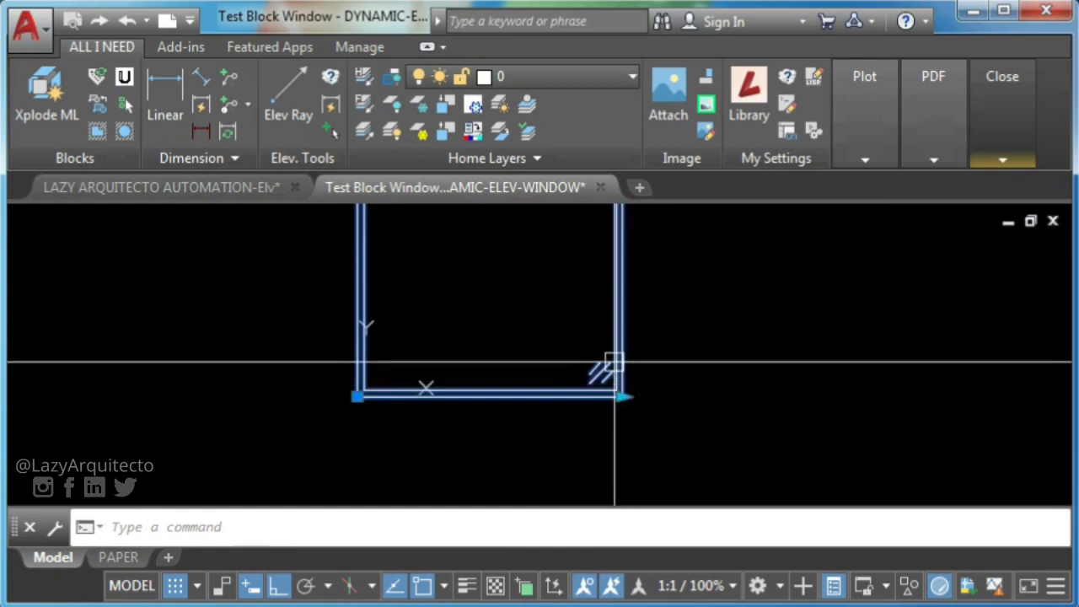
pyautogui.middleClick(592, 415)
# Narrow the window with the width grip, then widen it back to full width
pyautogui.click(645, 423)
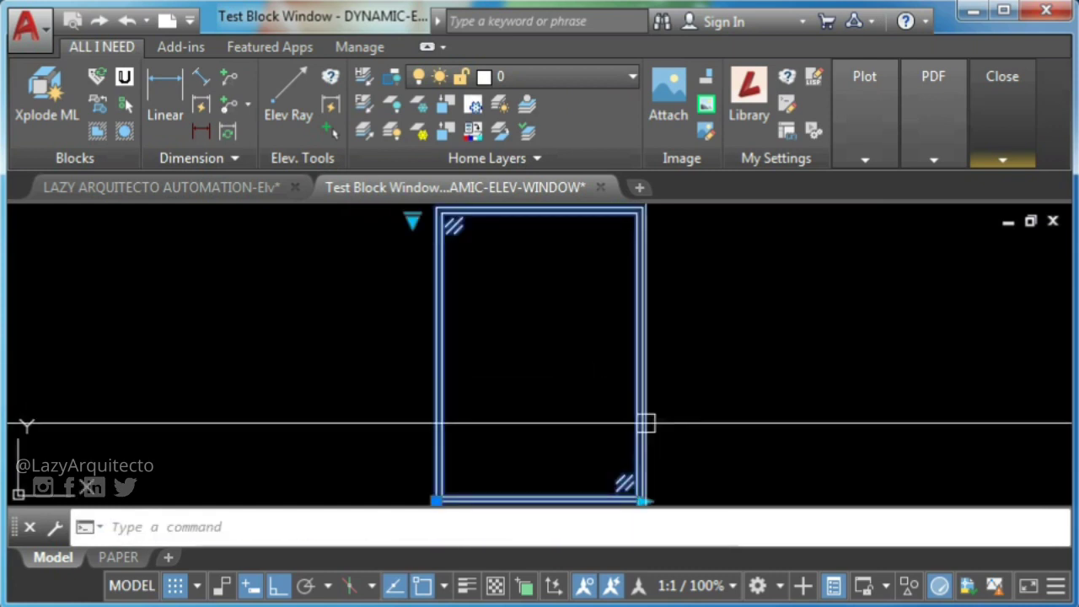
pyautogui.click(643, 501)
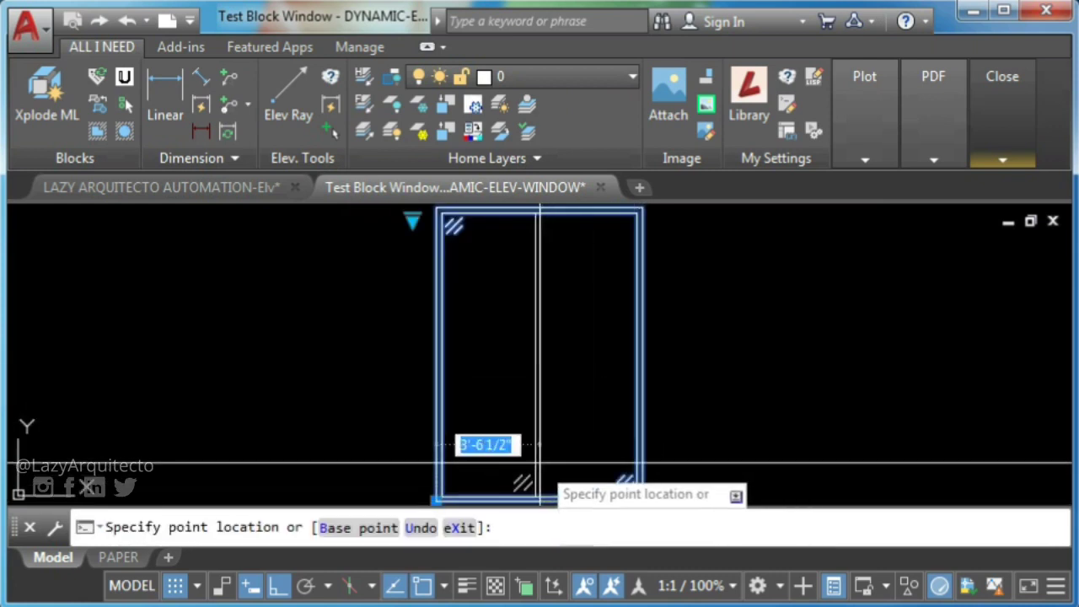
pyautogui.click(541, 463)
pyautogui.click(540, 500)
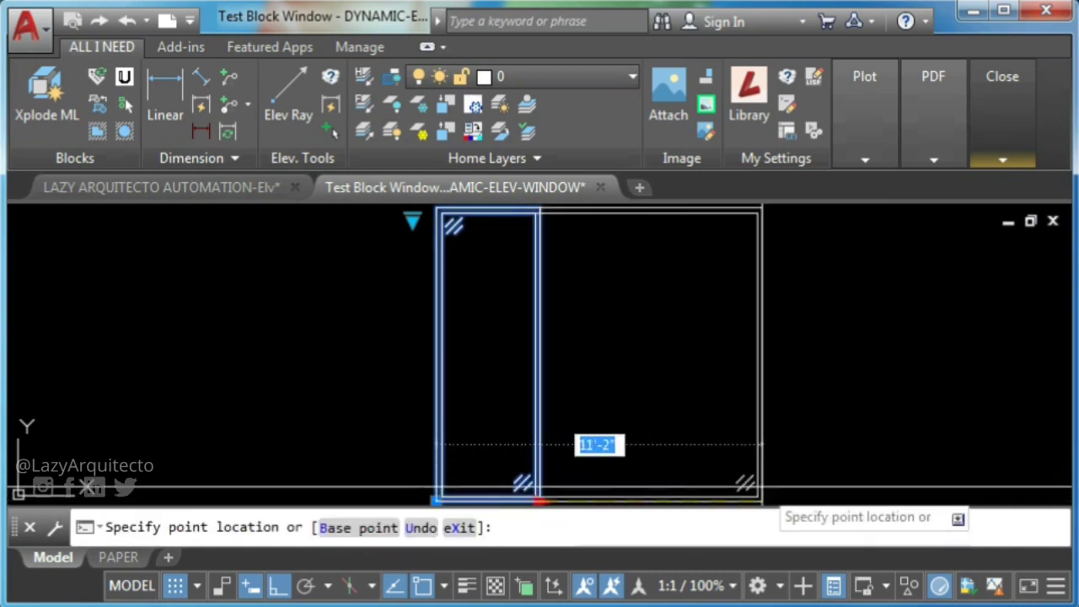
pyautogui.click(762, 445)
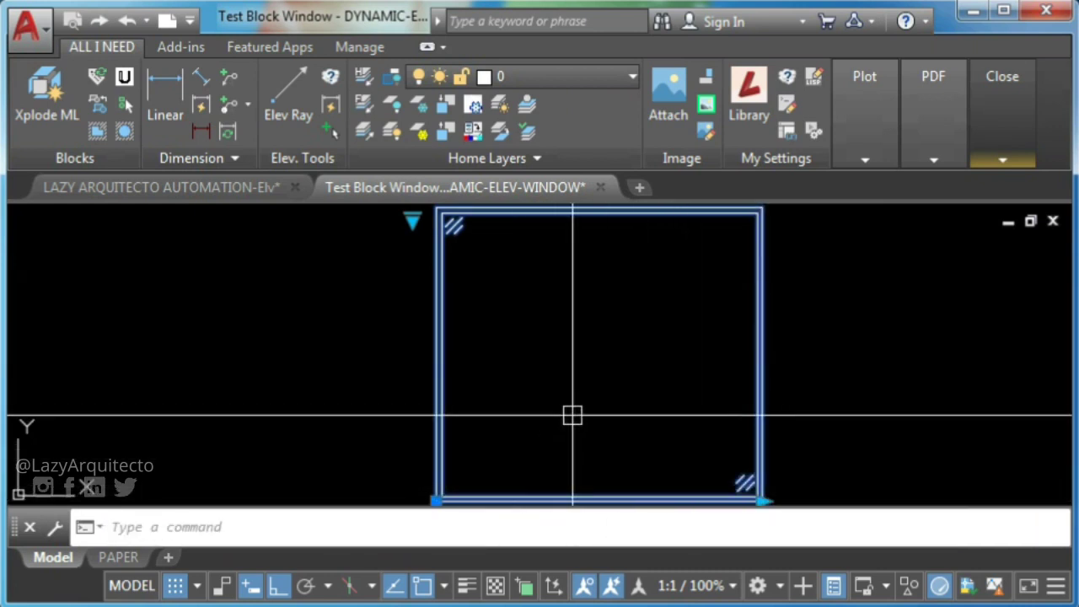
pyautogui.press('Escape')
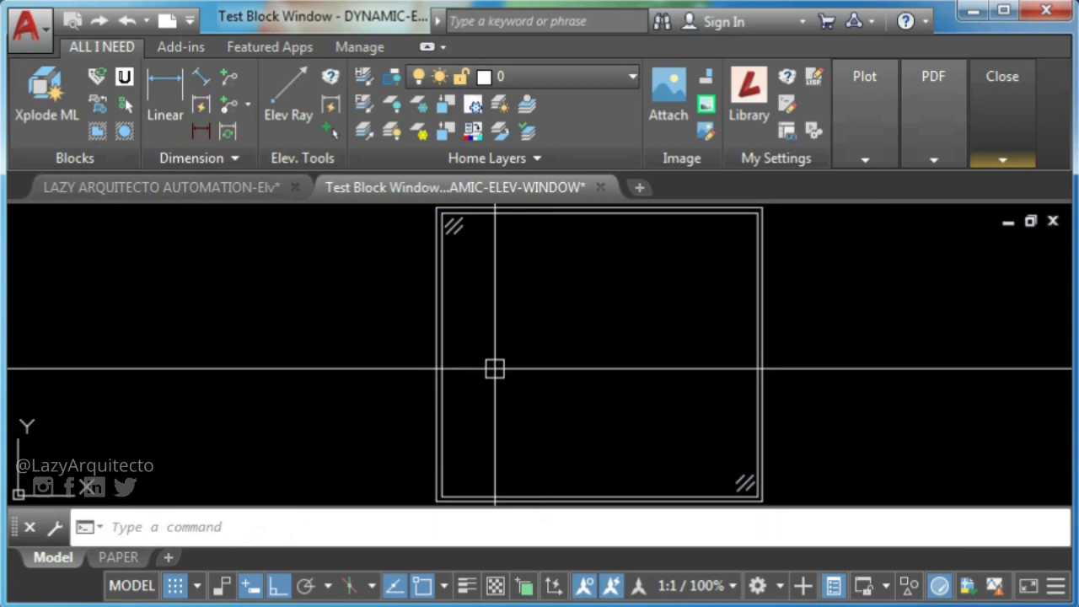
pyautogui.moveTo(494, 314); pyautogui.dragTo(494, 367, button='middle')
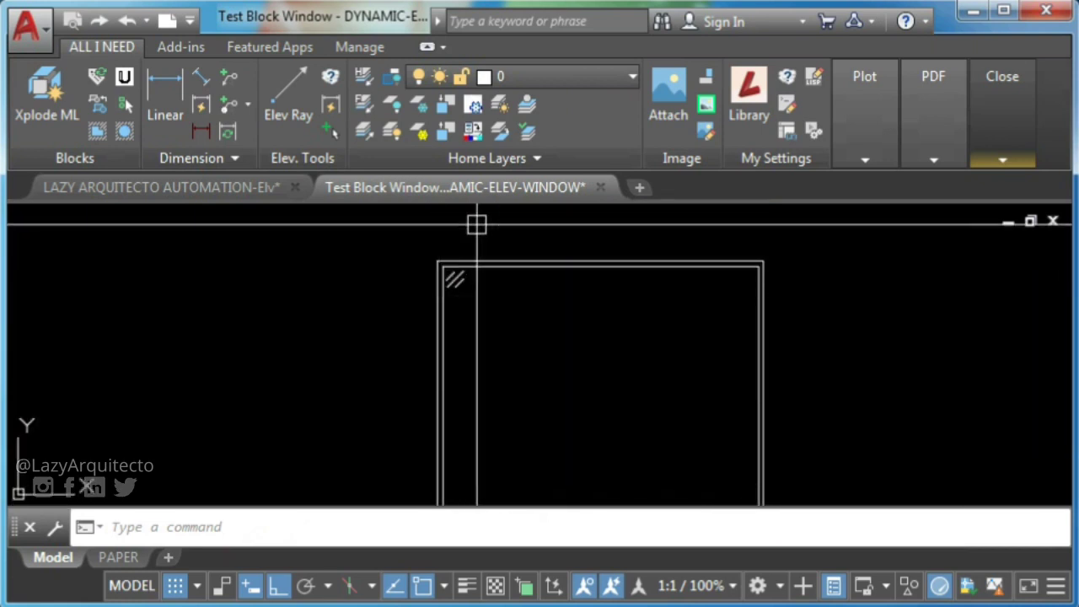
# Close the test block to return to the Block Editor
pyautogui.moveTo(1004, 93)
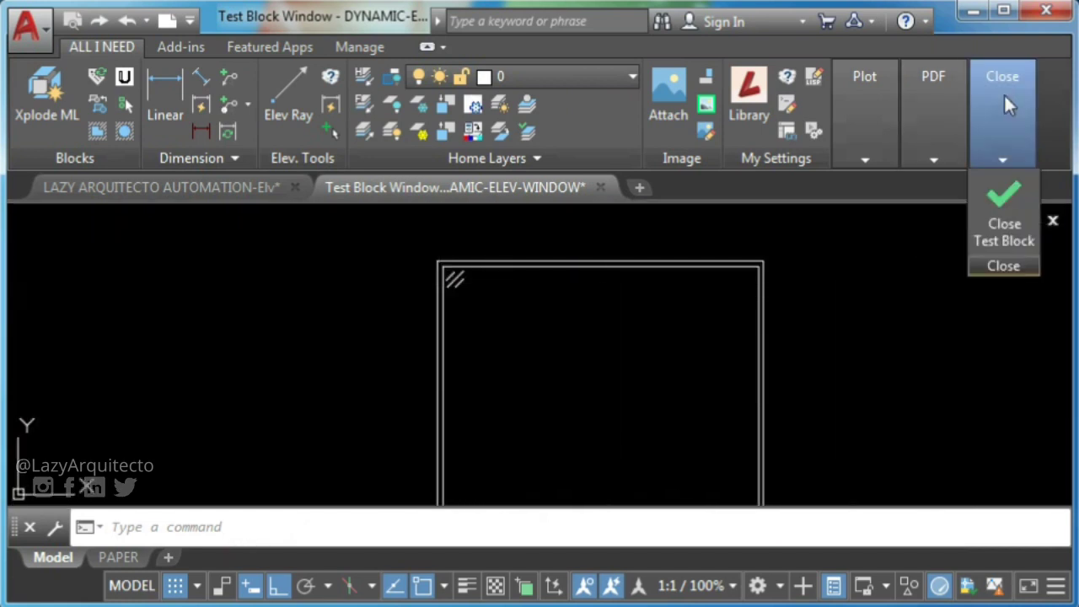
pyautogui.click(1002, 221)
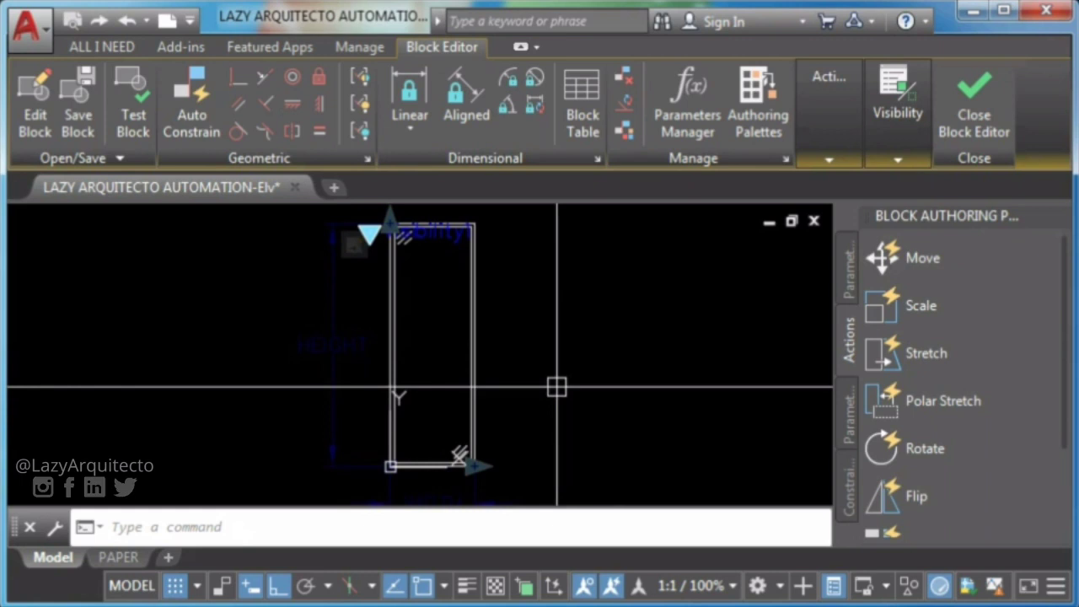
# Add a Stretch action on HEIGHT's top point, framing and selecting the window's top edges
pyautogui.click(889, 355)
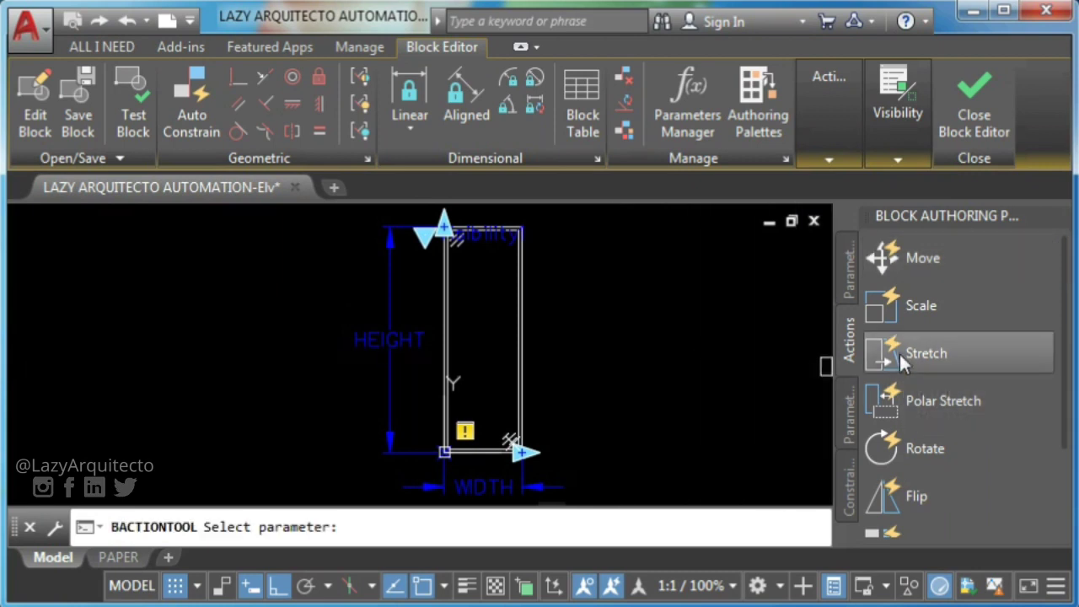
pyautogui.click(394, 341)
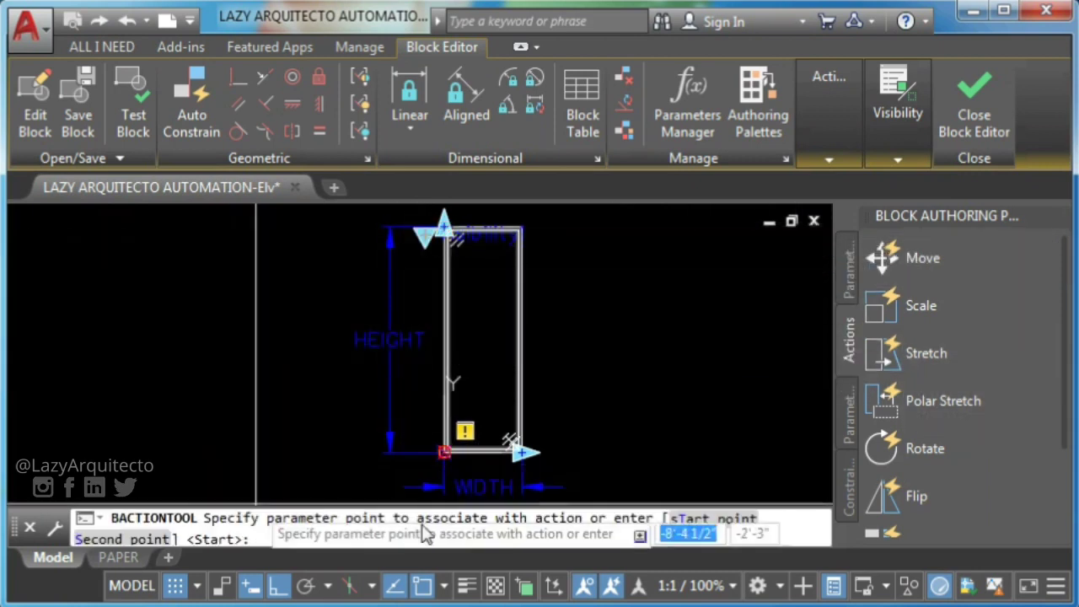
pyautogui.scroll(4, 393, 258)
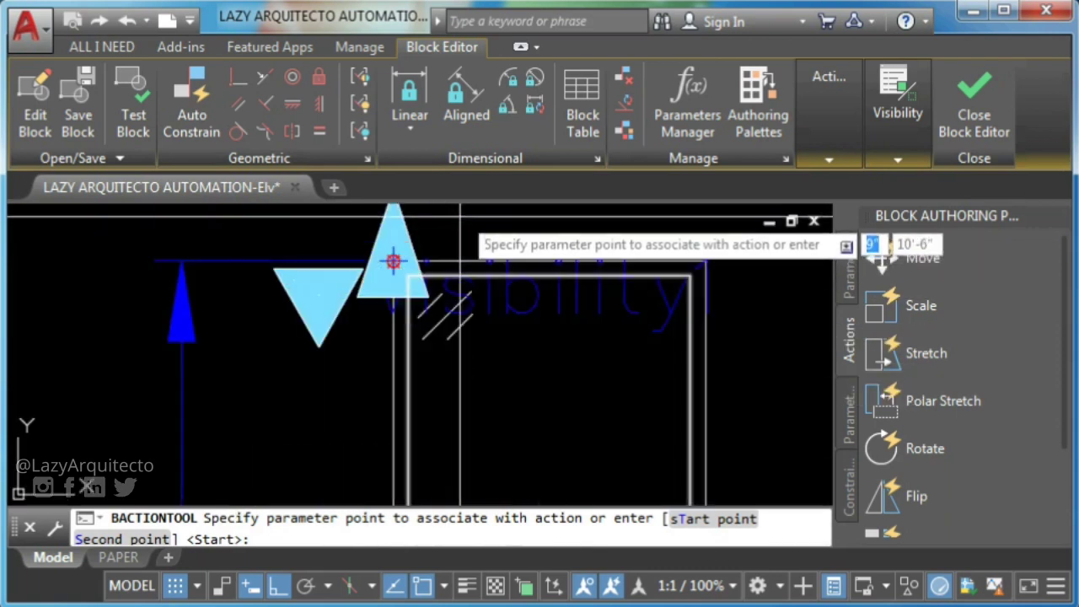
pyautogui.click(393, 262)
pyautogui.scroll(-5, 393, 261)
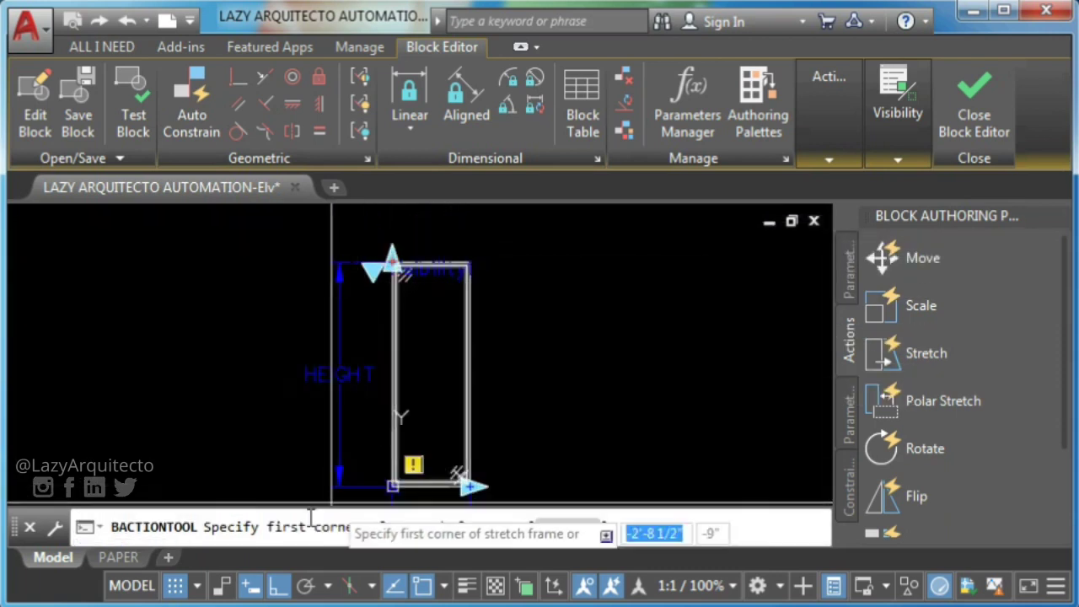
pyautogui.scroll(-3, 497, 376)
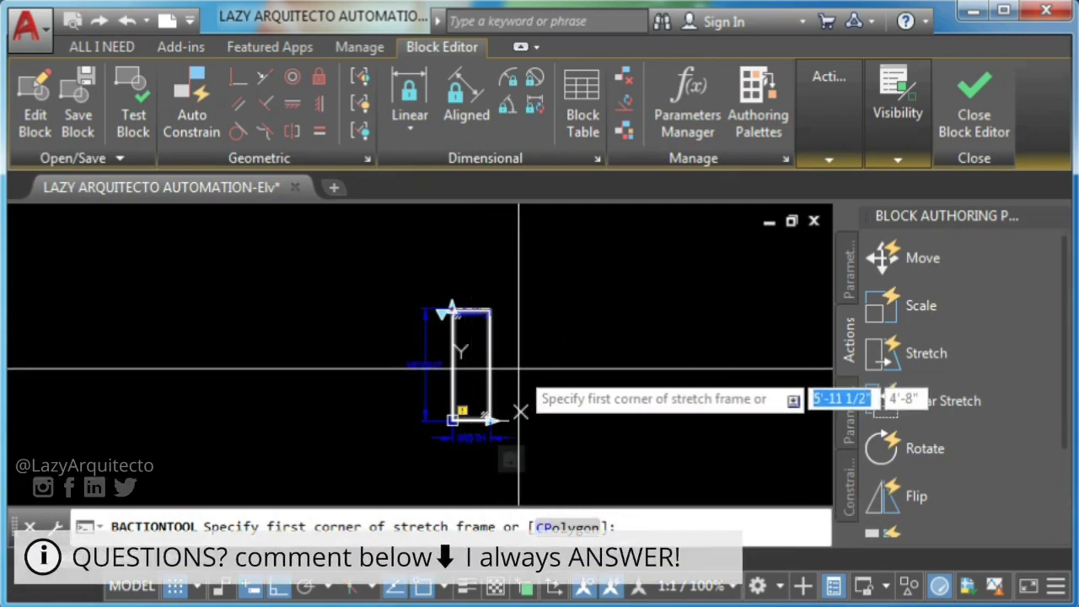
pyautogui.click(519, 411)
pyautogui.click(397, 256)
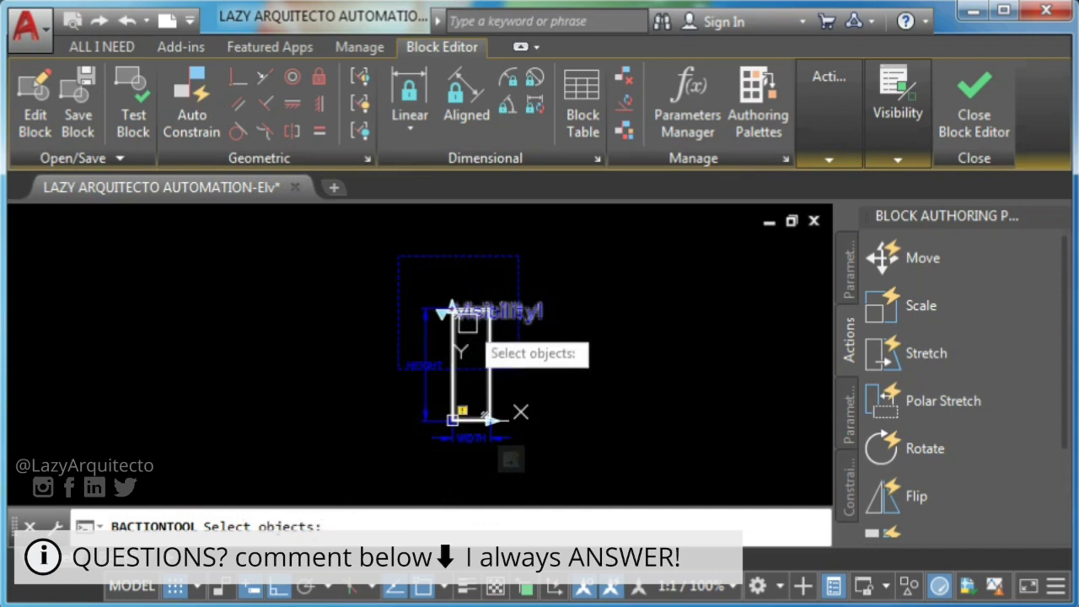
pyautogui.scroll(5, 506, 338)
pyautogui.click(607, 412)
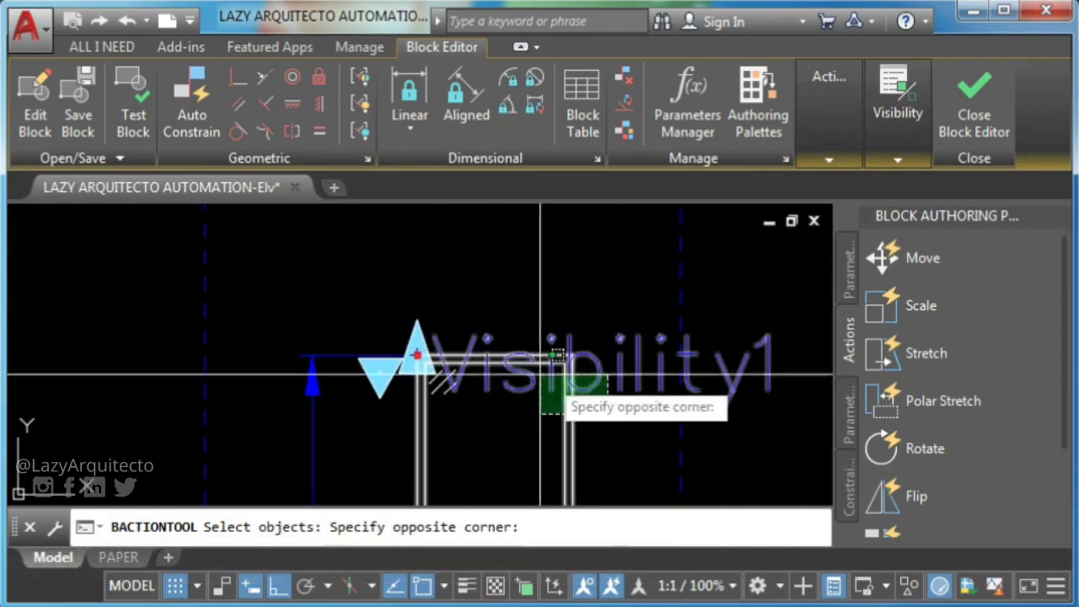
pyautogui.click(282, 261)
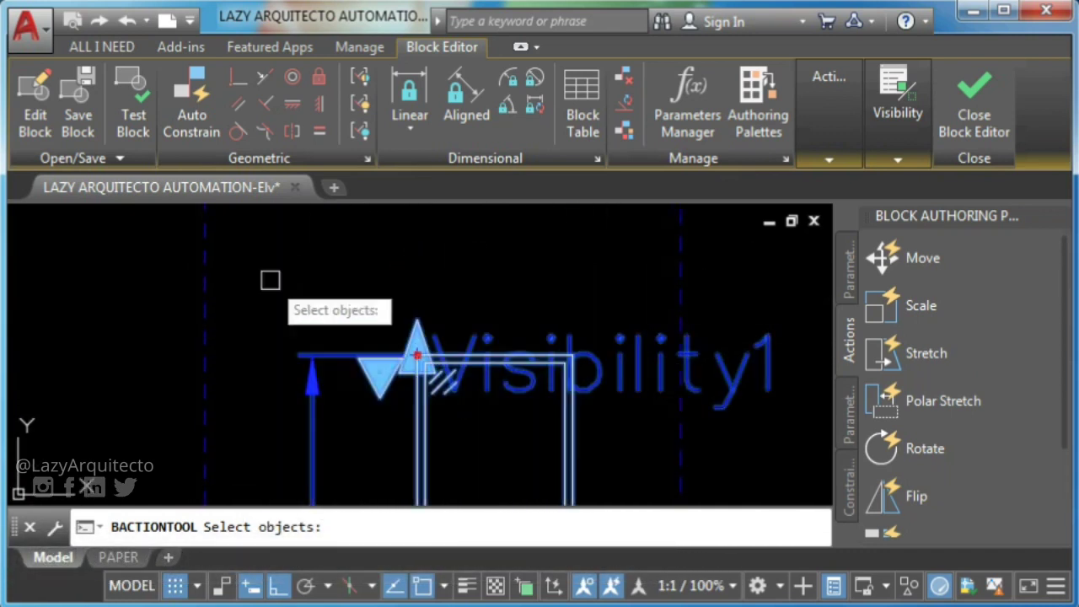
pyautogui.press('Return')
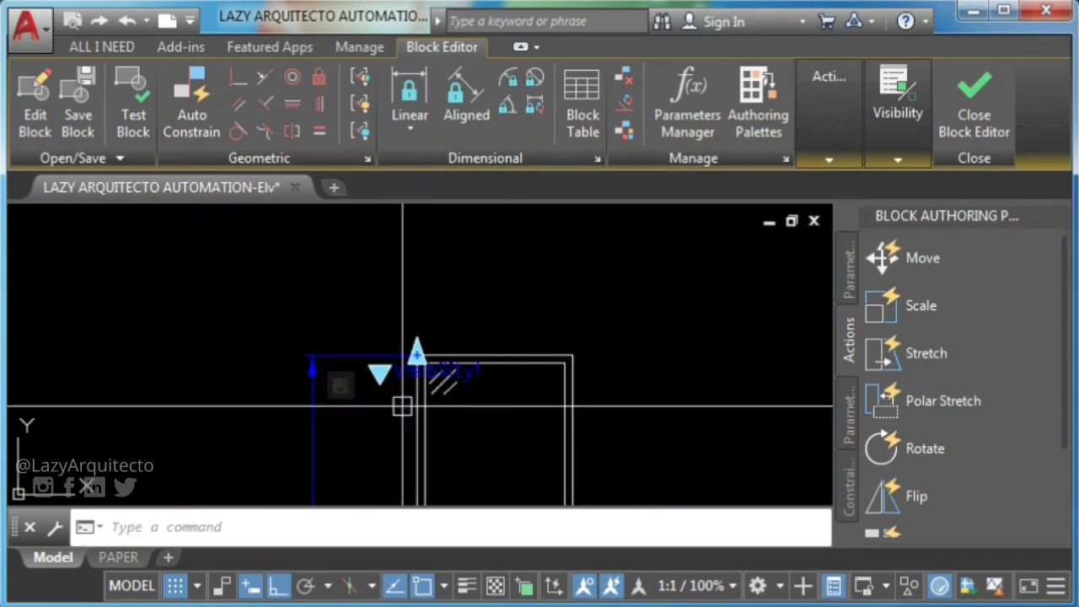
# In a block test window, stretch the window taller and then shorter with its top grip
pyautogui.click(133, 123)
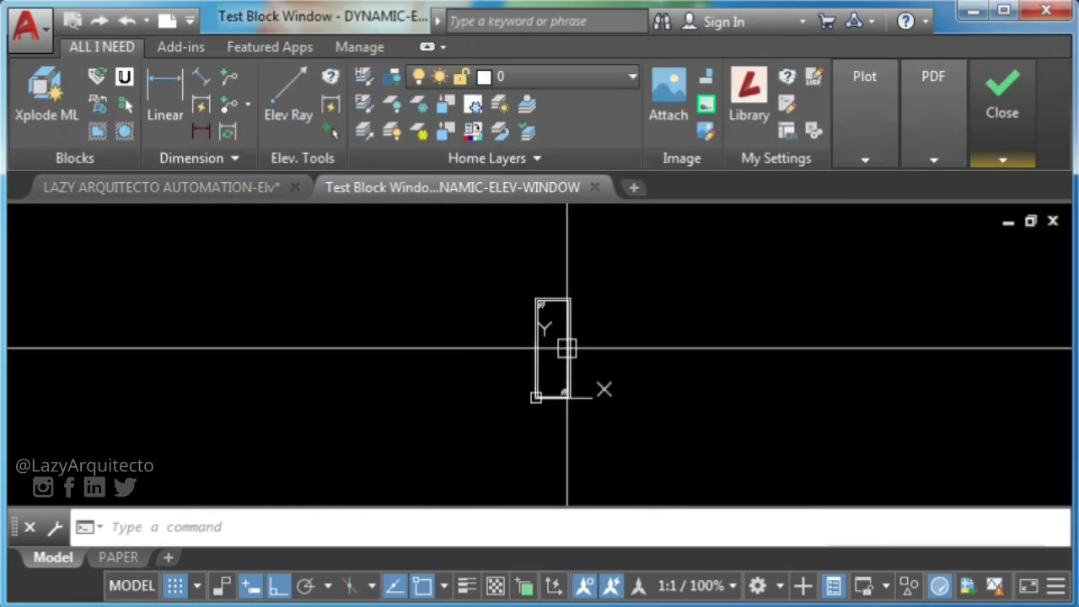
pyautogui.click(564, 347)
pyautogui.click(543, 301)
pyautogui.click(533, 236)
pyautogui.click(534, 240)
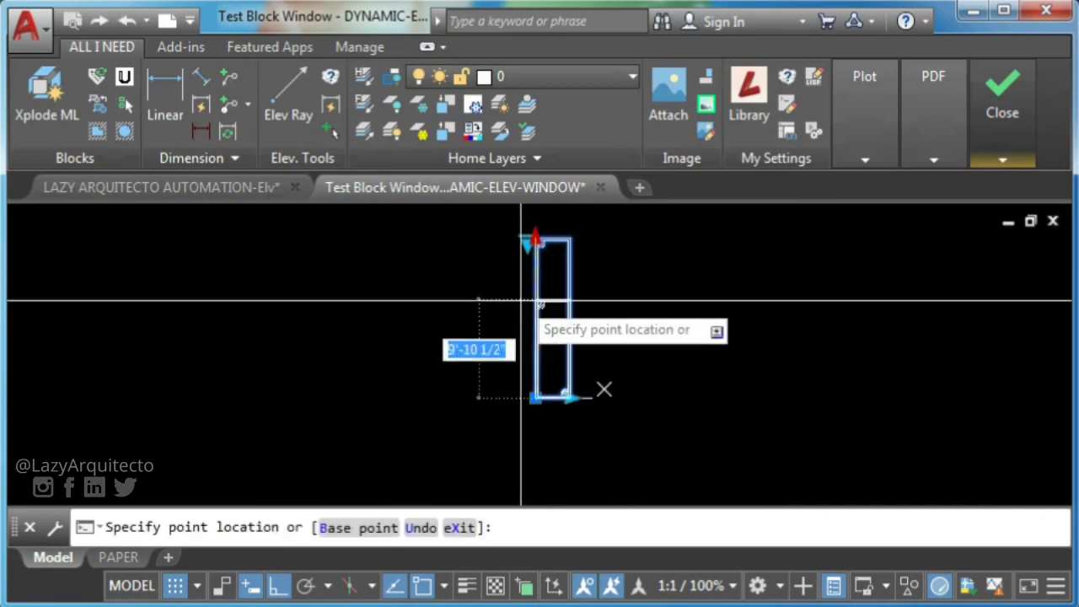
pyautogui.click(527, 320)
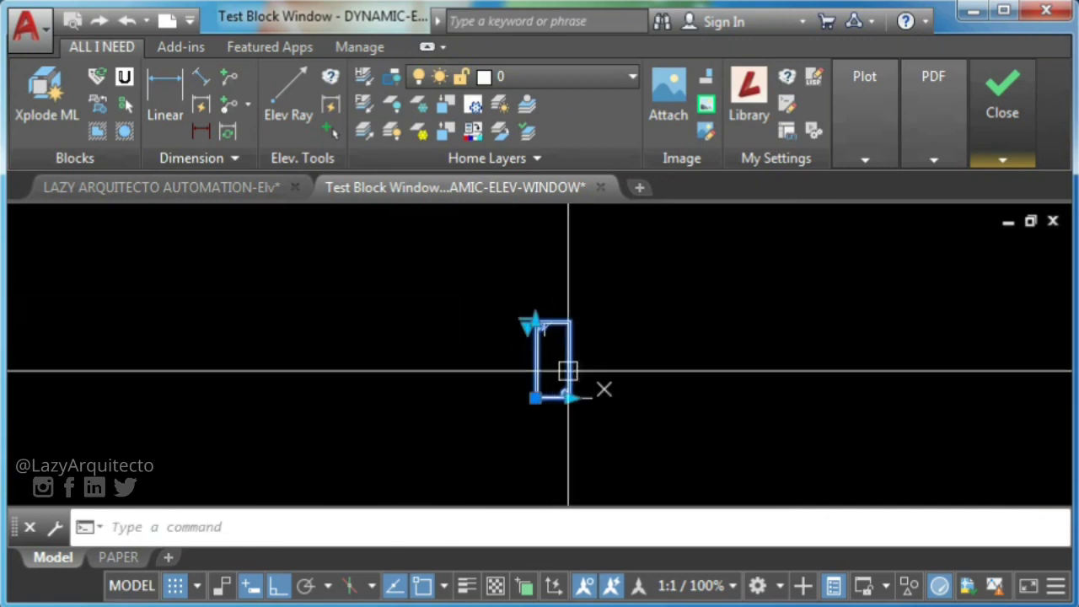
# Widen the window with its right grip, shorten it once more, then deselect it
pyautogui.scroll(3, 567, 371)
pyautogui.click(571, 425)
pyautogui.click(698, 449)
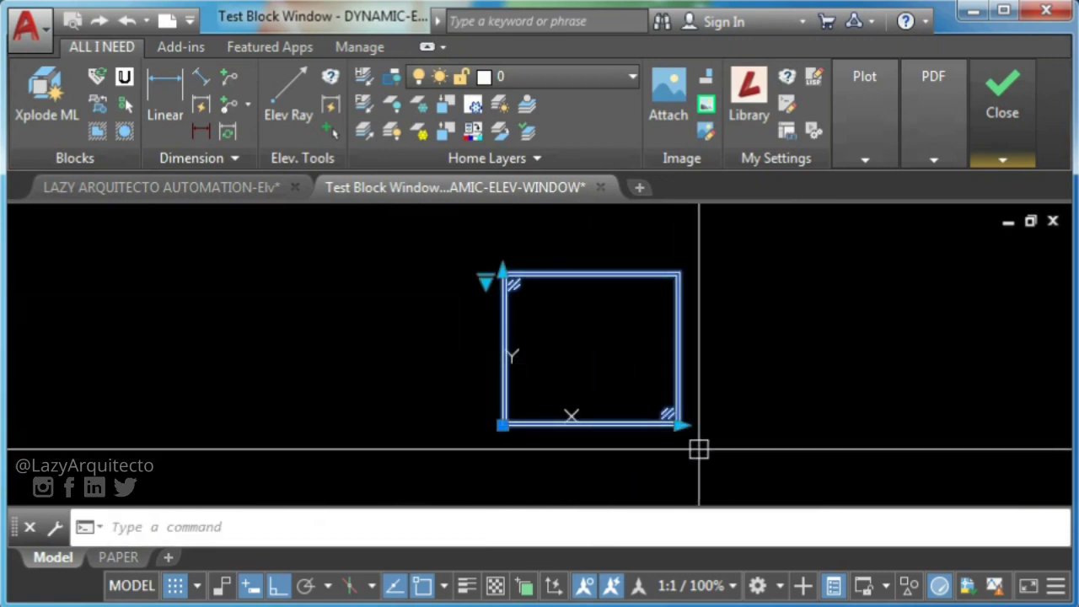
pyautogui.click(501, 272)
pyautogui.click(503, 347)
pyautogui.press('Escape')
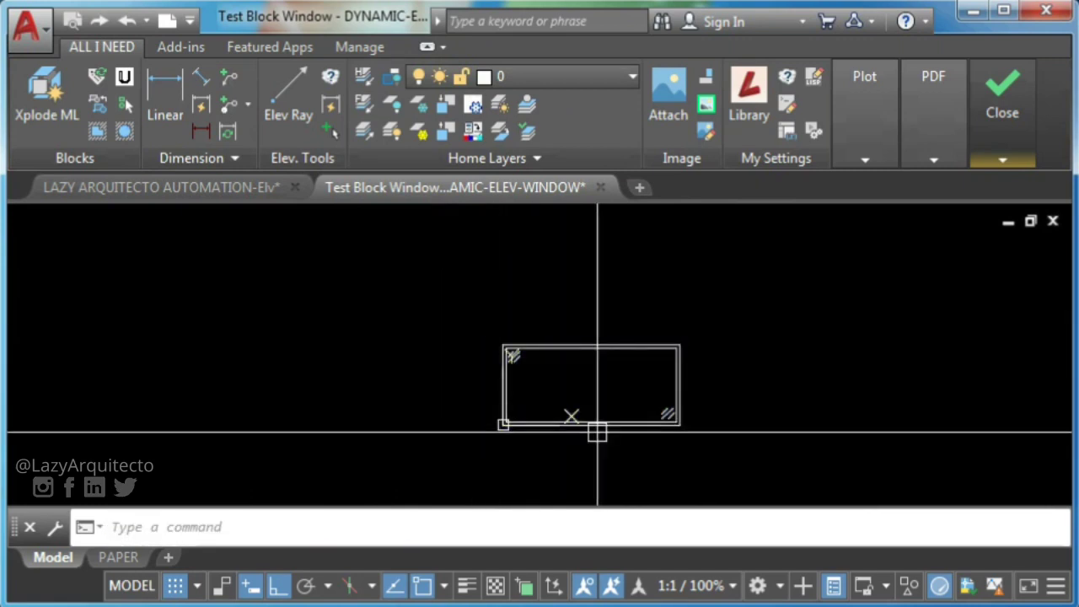
pyautogui.click(978, 92)
# Close the test and switch the Block Editor to the 2-DIVISIONS visibility state
pyautogui.click(1007, 234)
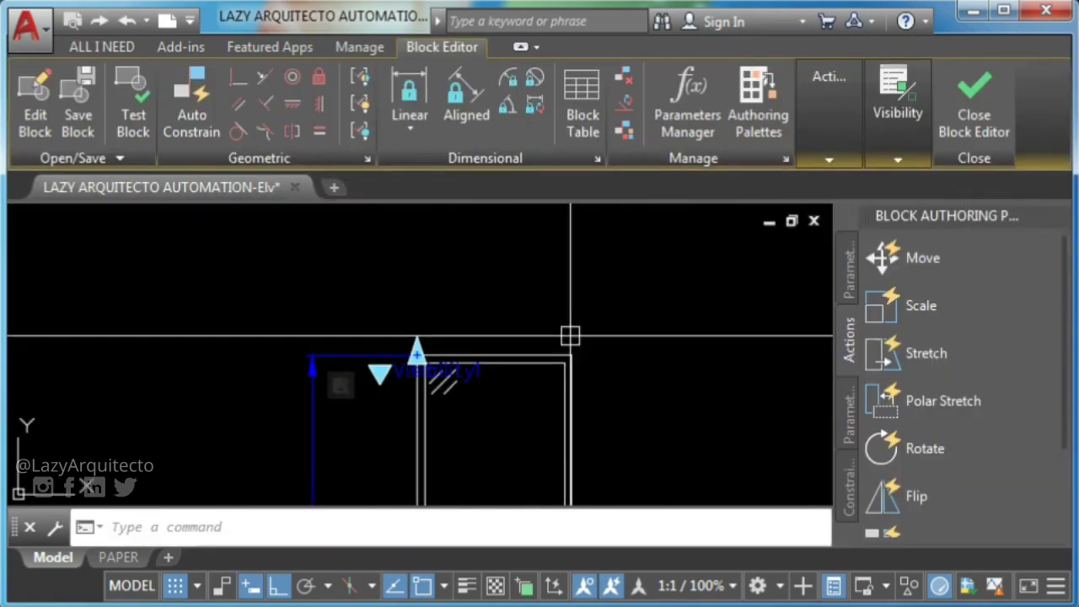
pyautogui.scroll(-2, 570, 336)
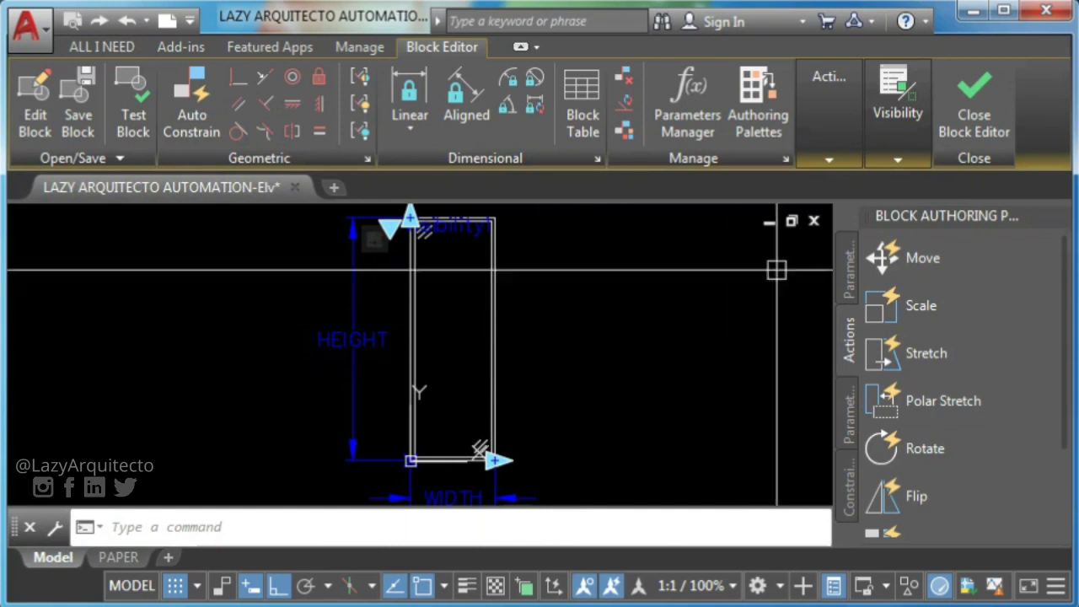
pyautogui.moveTo(889, 100)
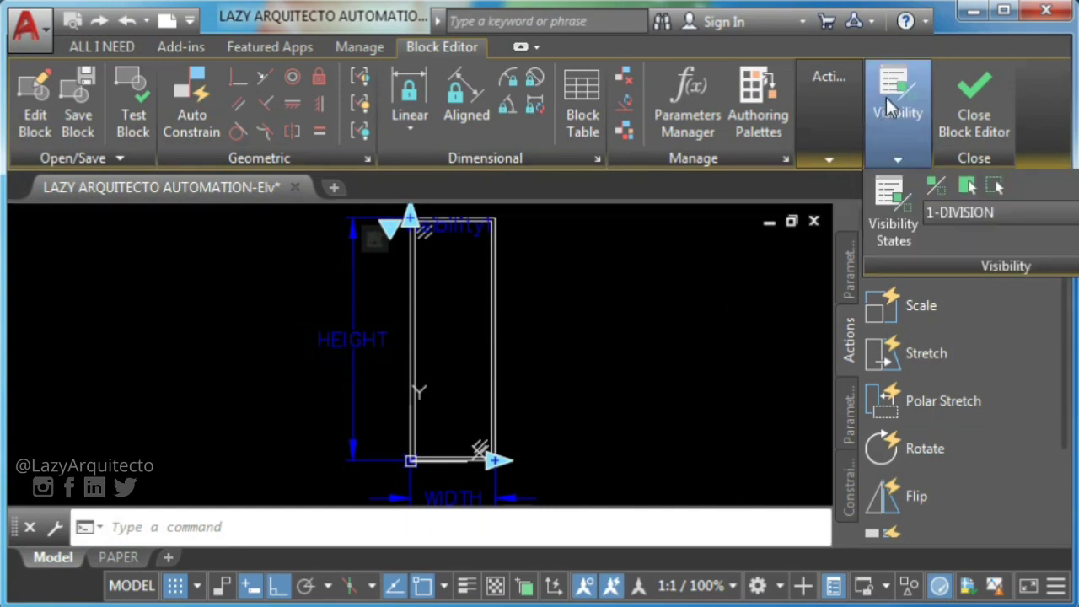
pyautogui.click(951, 211)
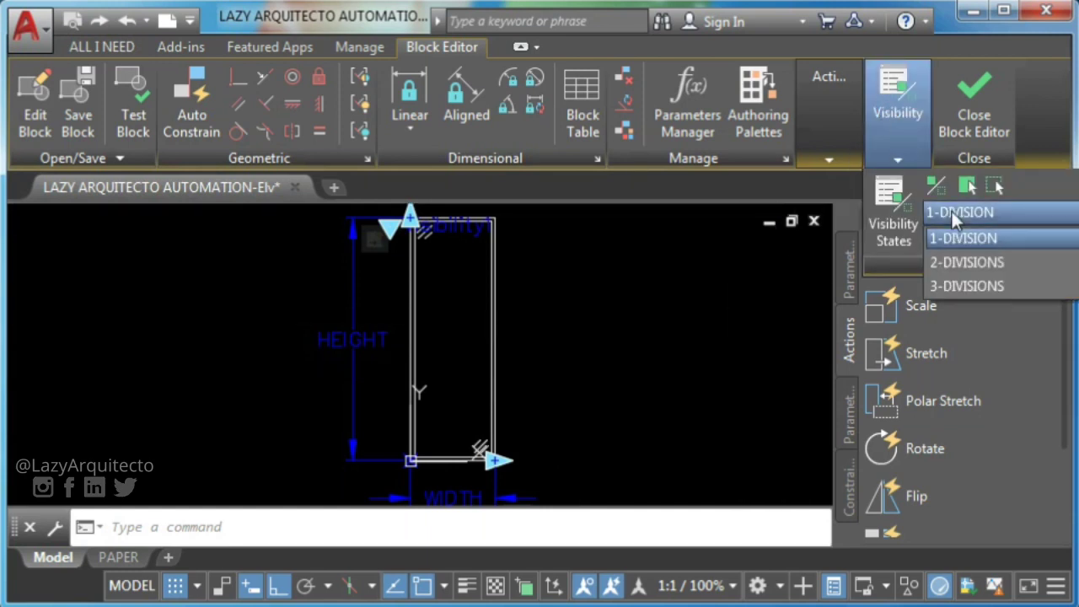
pyautogui.click(950, 262)
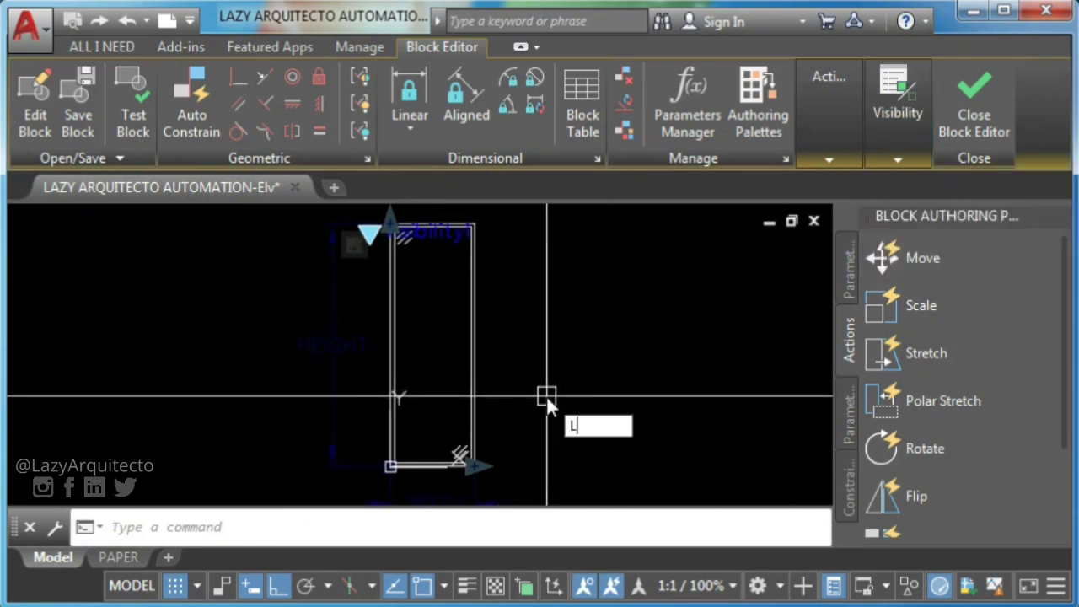
# Draw a vertical center line from the bottom to the top of the frame
pyautogui.press('Return')
pyautogui.scroll(2, 459, 442)
pyautogui.click(458, 439)
pyautogui.scroll(-2, 463, 417)
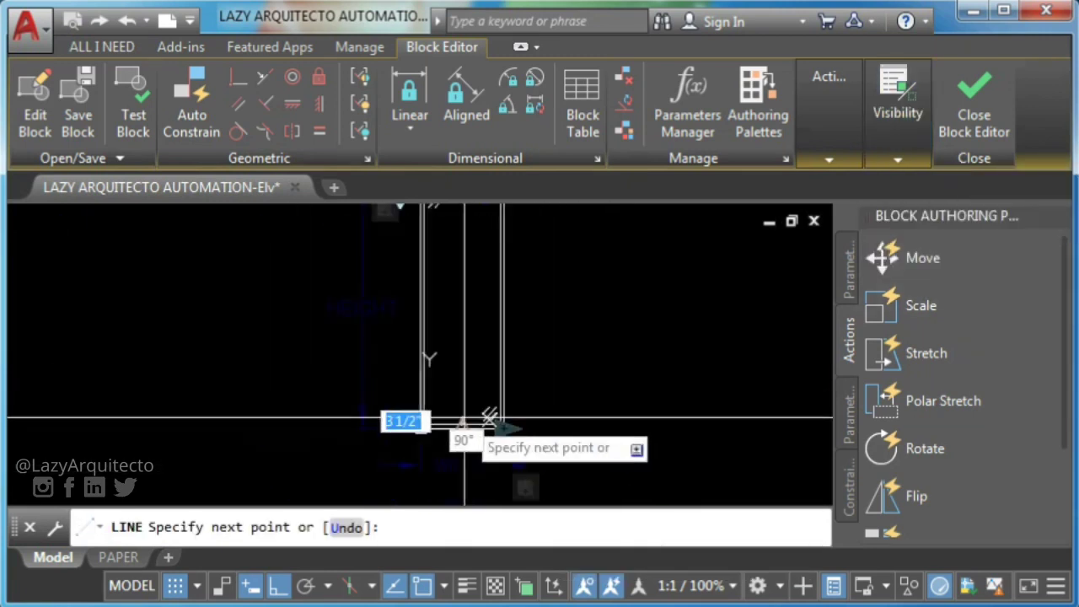
pyautogui.scroll(8, 458, 295)
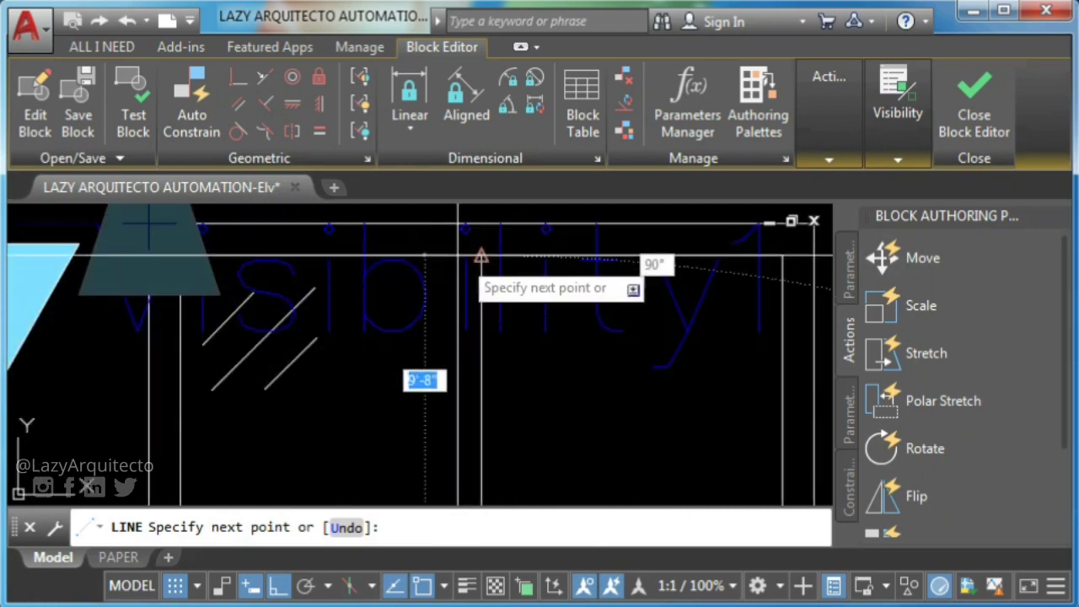
pyautogui.click(481, 254)
pyautogui.press('Return')
pyautogui.scroll(-5, 529, 306)
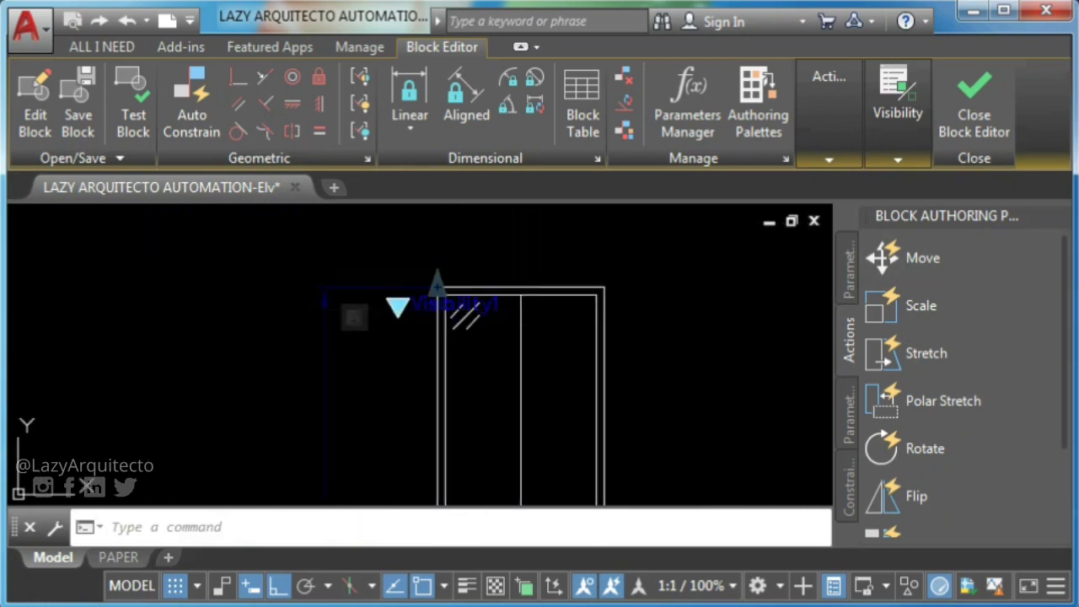
# Offset the center line by 1 to each side to form the mullion
pyautogui.press('Return')
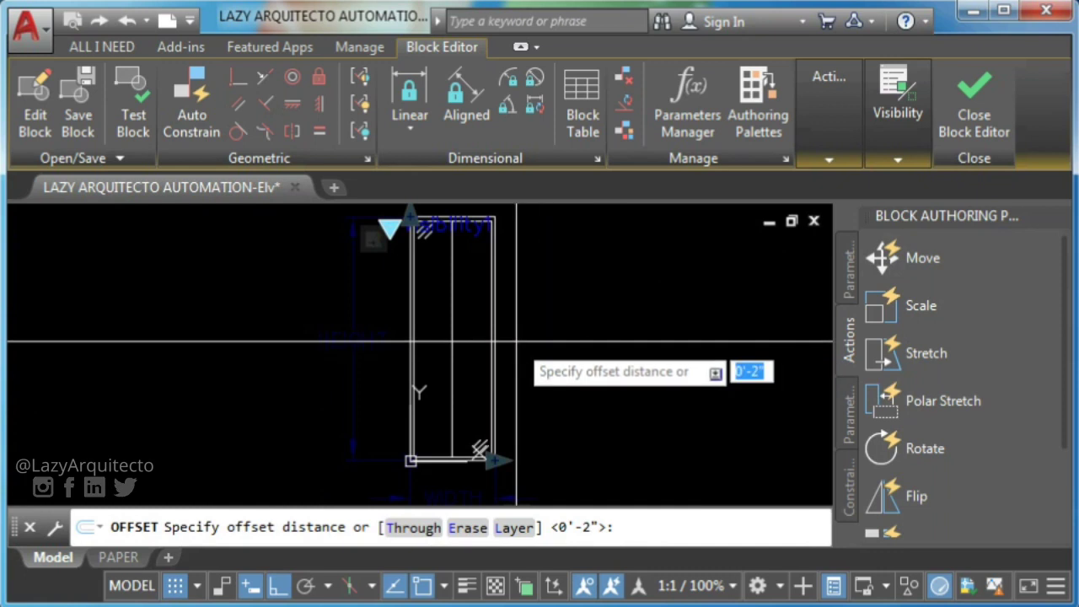
pyautogui.write('1')
pyautogui.press('Return')
pyautogui.click(453, 318)
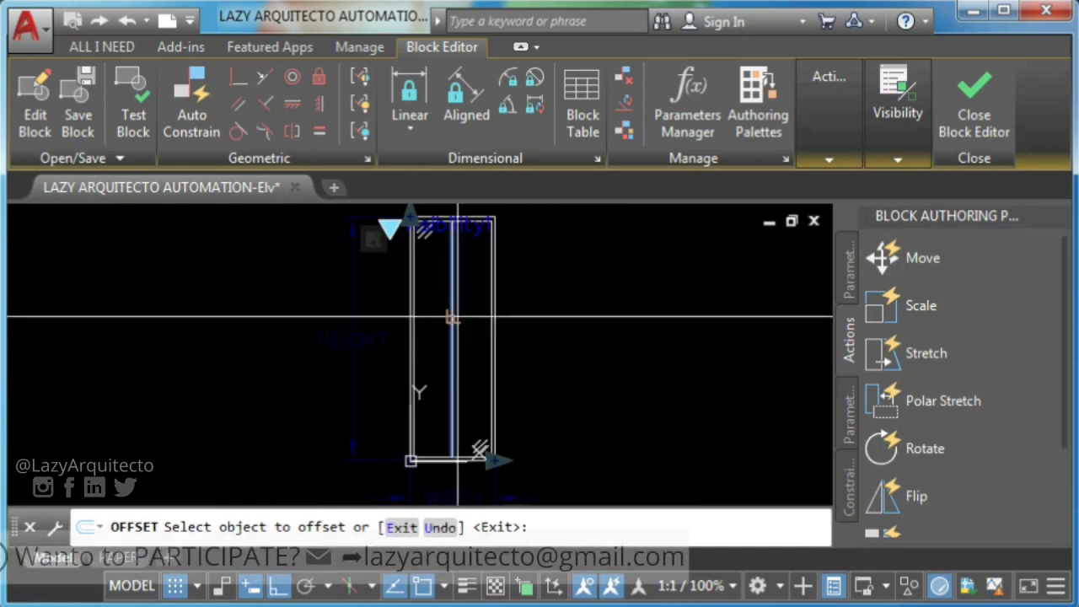
pyautogui.click(487, 308)
pyautogui.scroll(3, 441, 328)
pyautogui.click(458, 313)
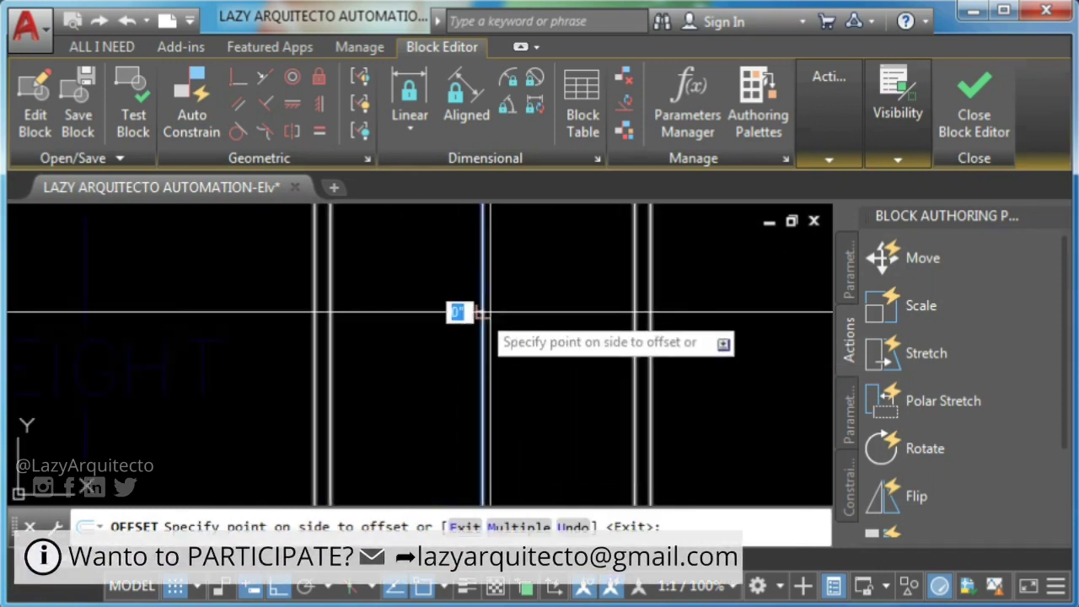
pyautogui.scroll(2, 466, 336)
pyautogui.click(511, 362)
pyautogui.press('Return')
# Erase the original center line with ER, leaving the two mullion lines
pyautogui.scroll(-2, 498, 362)
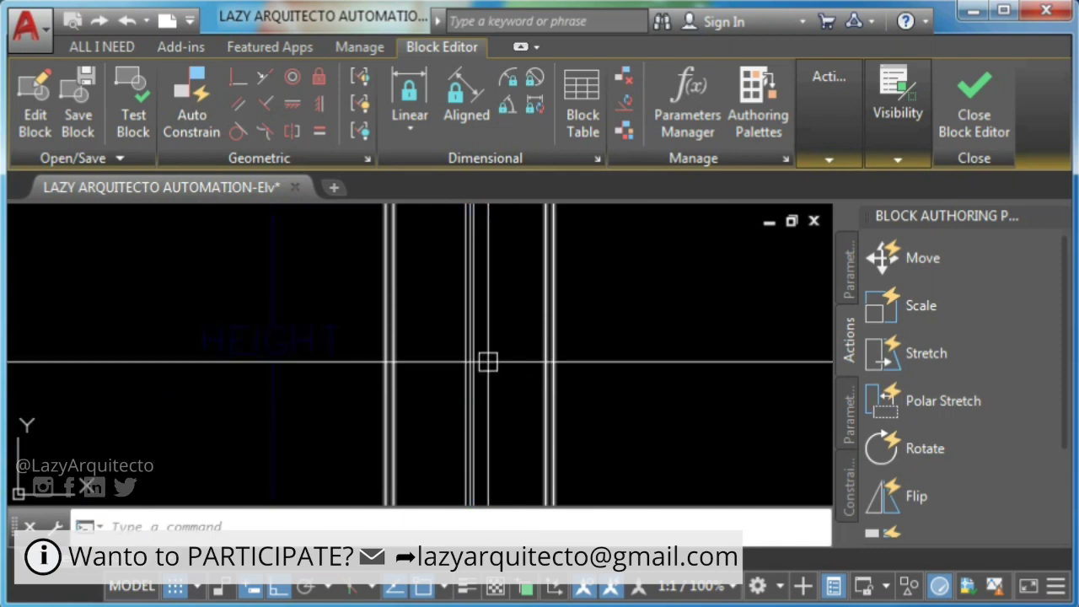
pyautogui.moveTo(484, 361); pyautogui.dragTo(447, 345, button='middle')
pyautogui.click(438, 325)
pyautogui.write('ER')
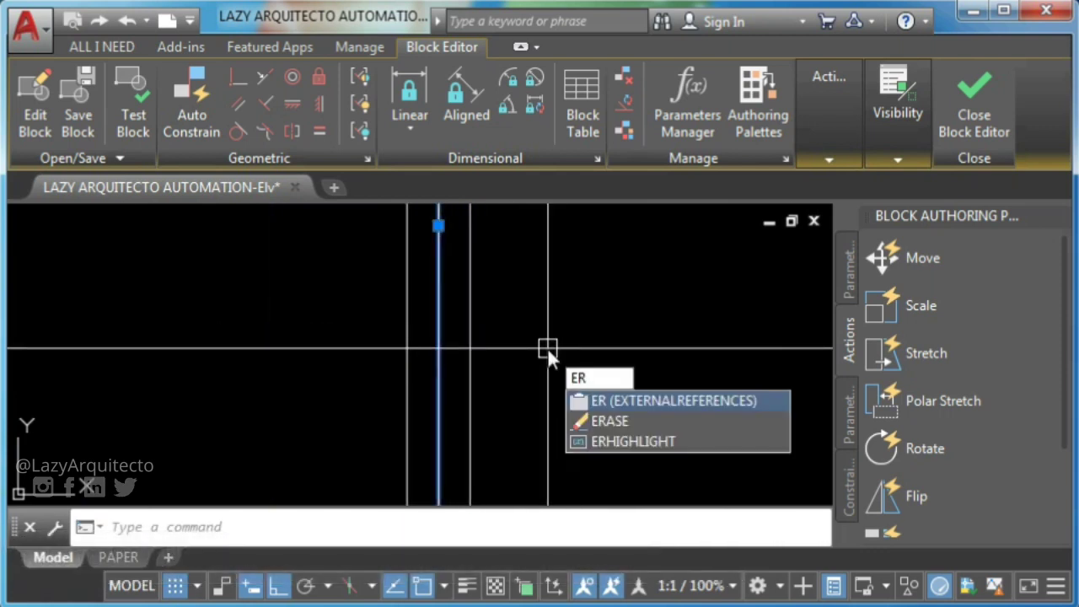
pyautogui.click(624, 419)
pyautogui.scroll(-2, 443, 335)
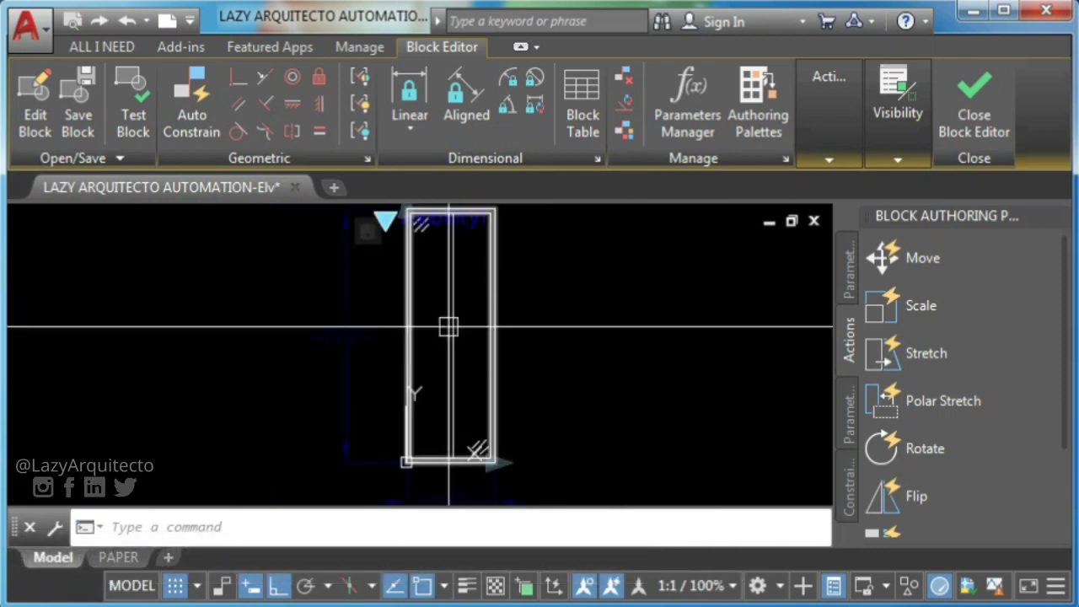
# Copy the lower glass hatch marks into the new pane
pyautogui.scroll(5, 496, 449)
pyautogui.click(397, 342)
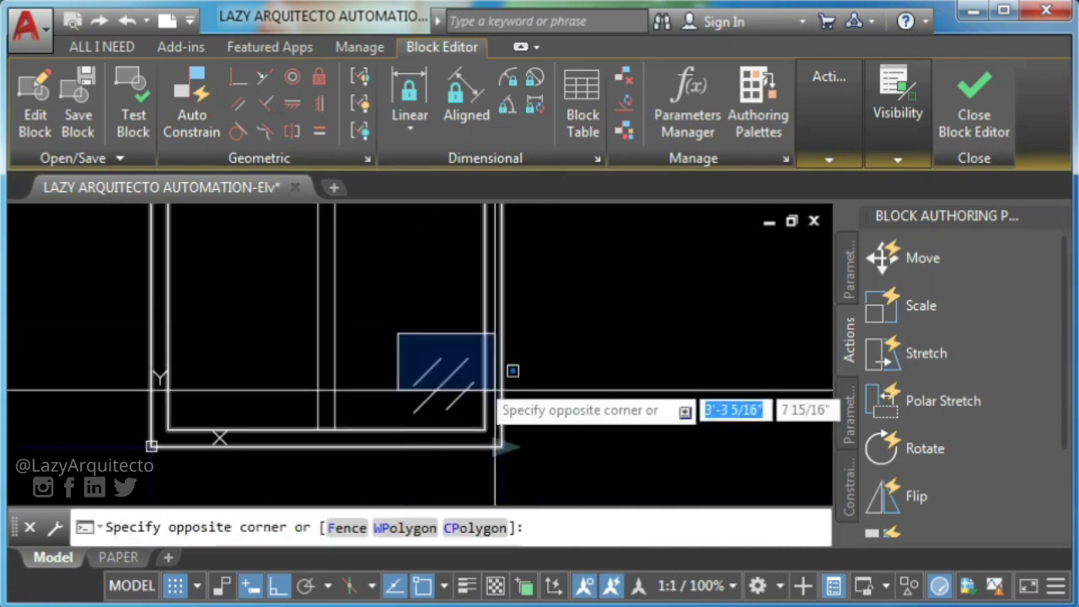
pyautogui.click(506, 430)
pyautogui.write('co')
pyautogui.press('Return')
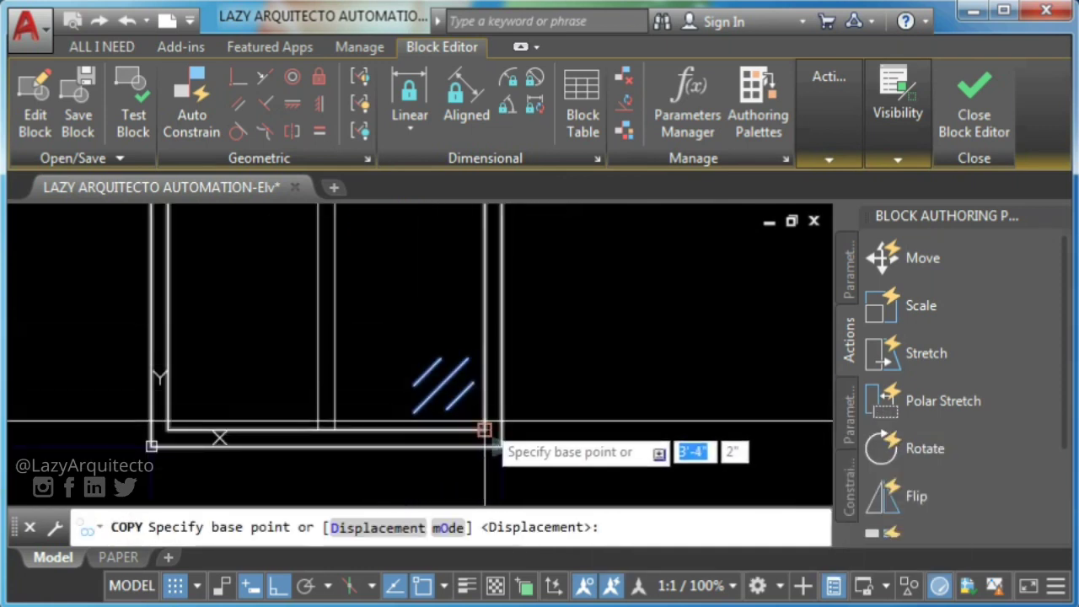
pyautogui.click(485, 432)
pyautogui.click(315, 429)
pyautogui.press('Return')
pyautogui.scroll(-4, 441, 443)
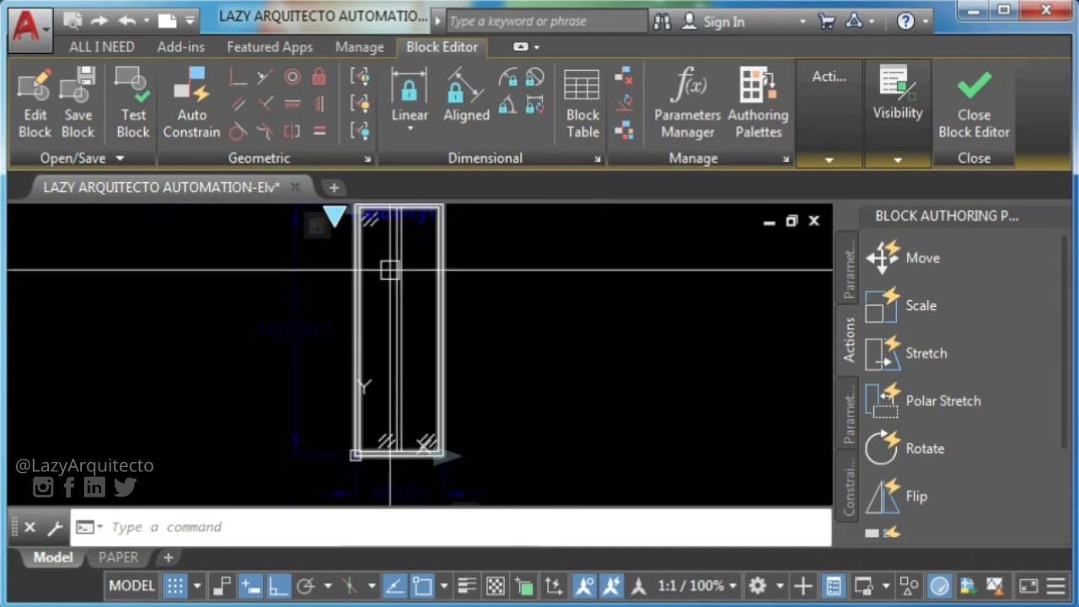
# Copy the upper glass hatch marks into the second pane's top corner
pyautogui.scroll(2, 353, 316)
pyautogui.scroll(2, 353, 316)
pyautogui.click(371, 315)
pyautogui.click(480, 432)
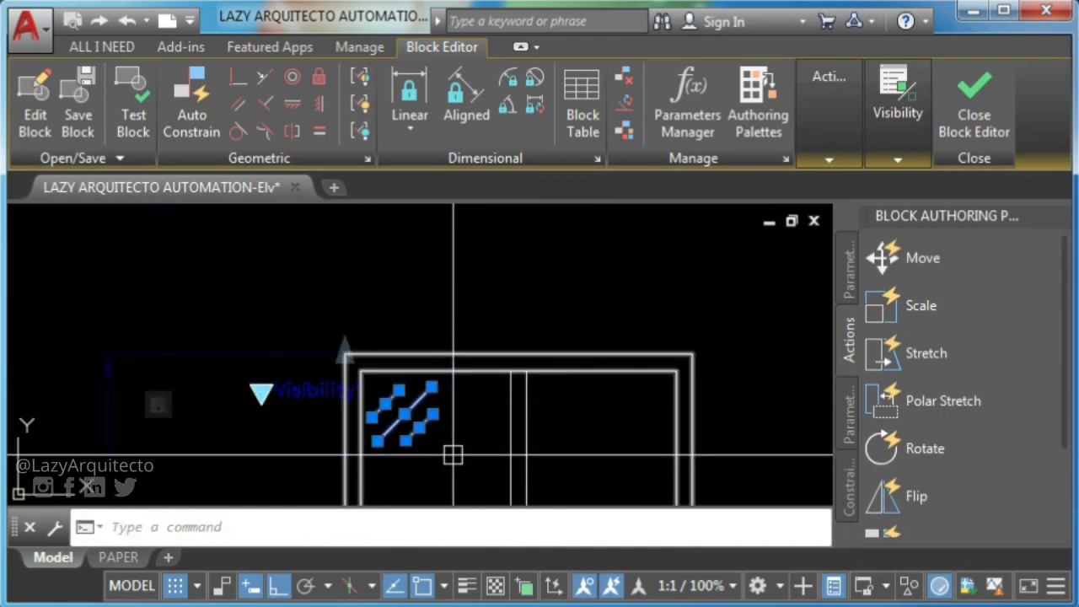
pyautogui.write('Co')
pyautogui.press('Return')
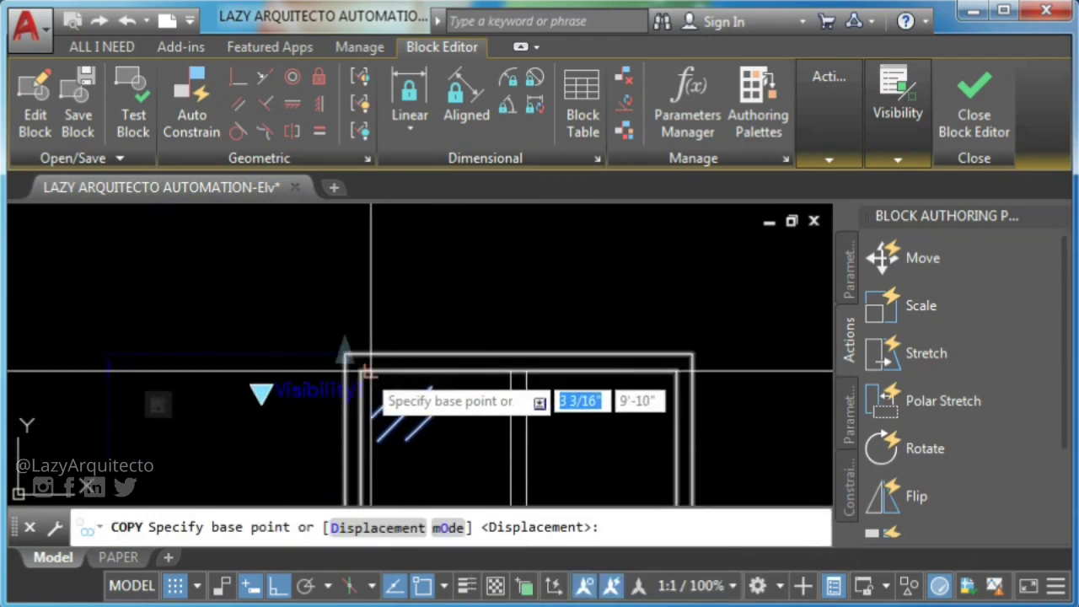
pyautogui.scroll(3, 386, 400)
pyautogui.click(299, 291)
pyautogui.scroll(-3, 312, 286)
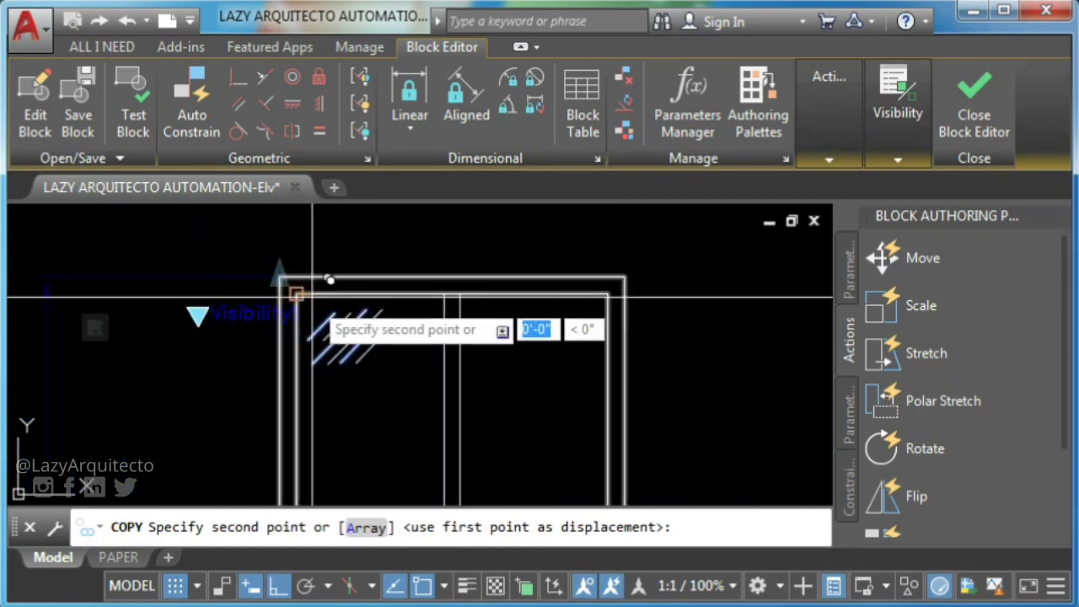
pyautogui.scroll(2, 410, 311)
pyautogui.click(318, 244)
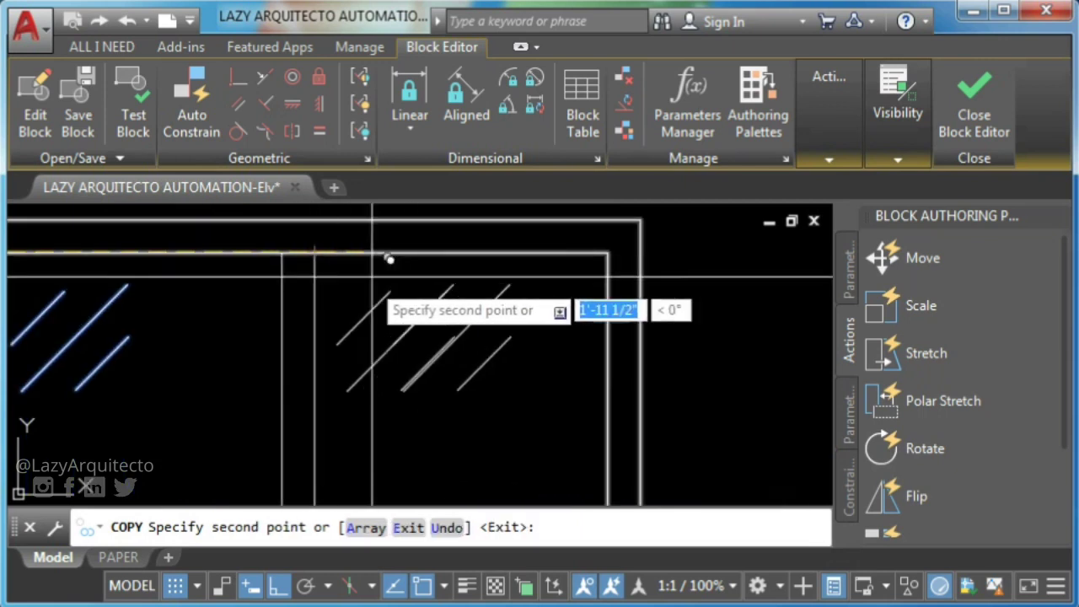
pyautogui.press('Return')
# Make the HEIGHT and WIDTH parameters visible in the 2-DIVISIONS state
pyautogui.scroll(3, 440, 323)
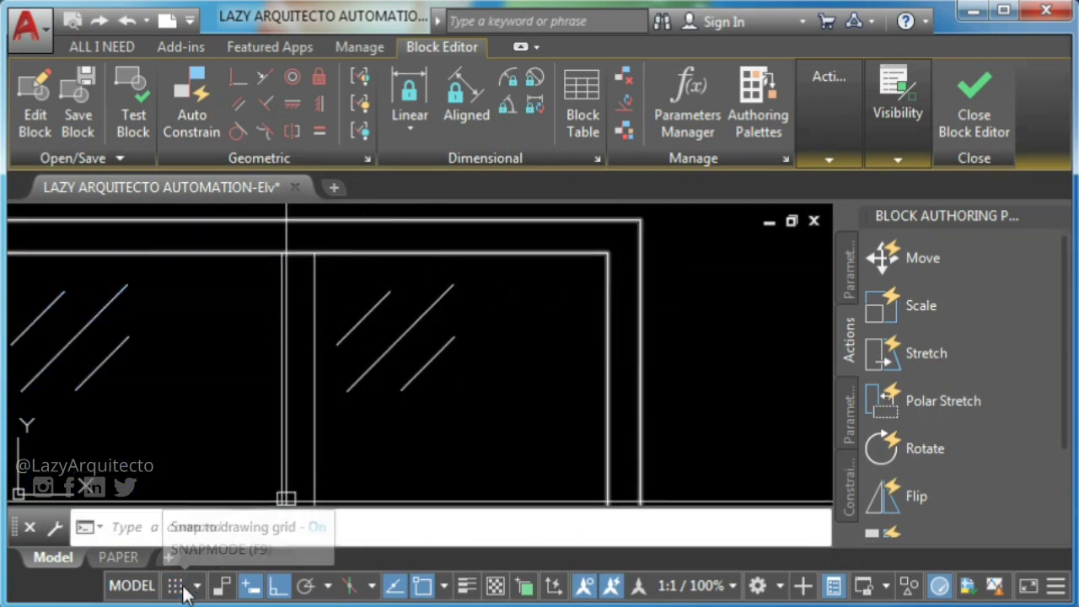
pyautogui.scroll(-6, 408, 381)
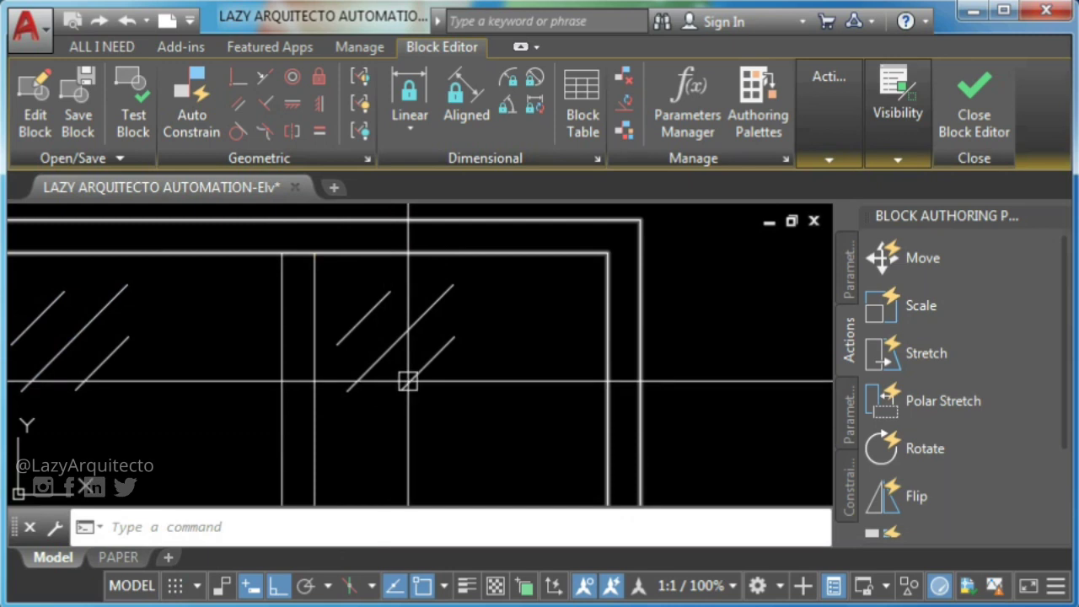
pyautogui.click(549, 426)
pyautogui.click(397, 267)
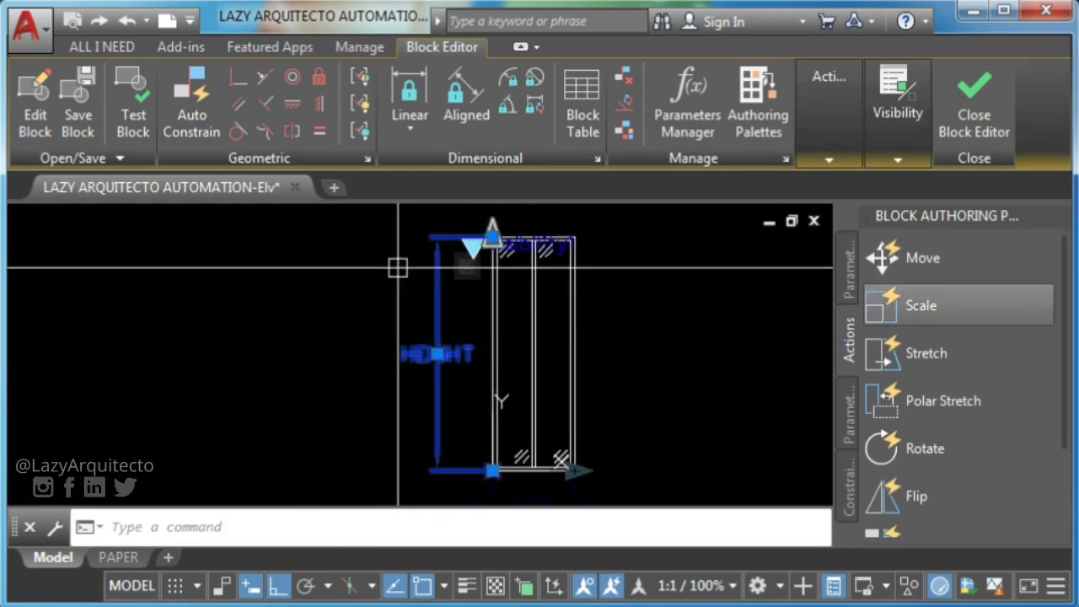
pyautogui.click(700, 481)
pyautogui.click(458, 422)
pyautogui.moveTo(691, 330); pyautogui.dragTo(691, 414, button='middle')
pyautogui.click(908, 134)
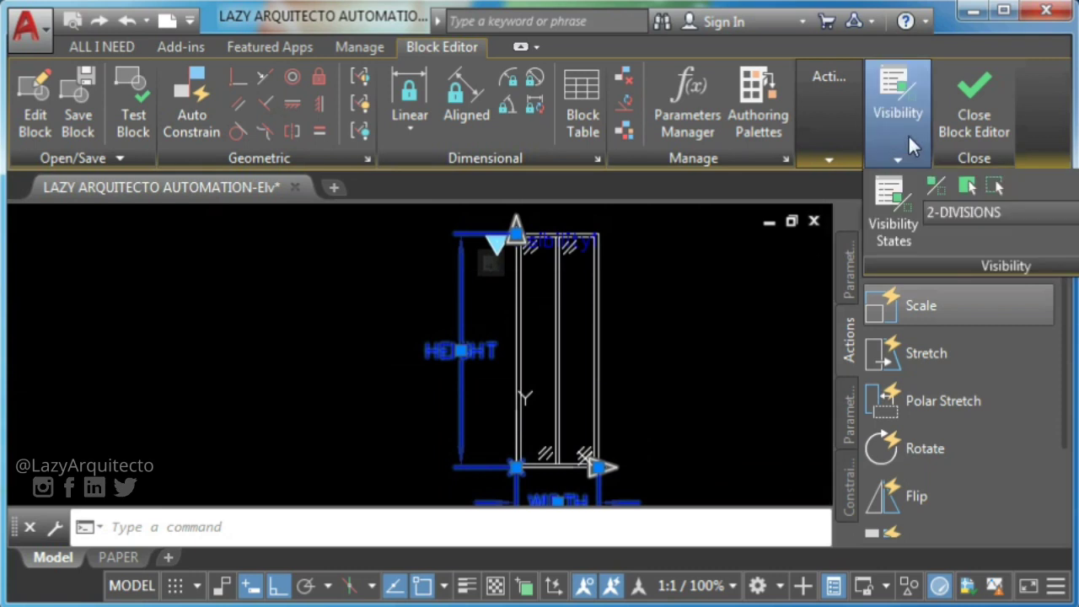
pyautogui.click(967, 187)
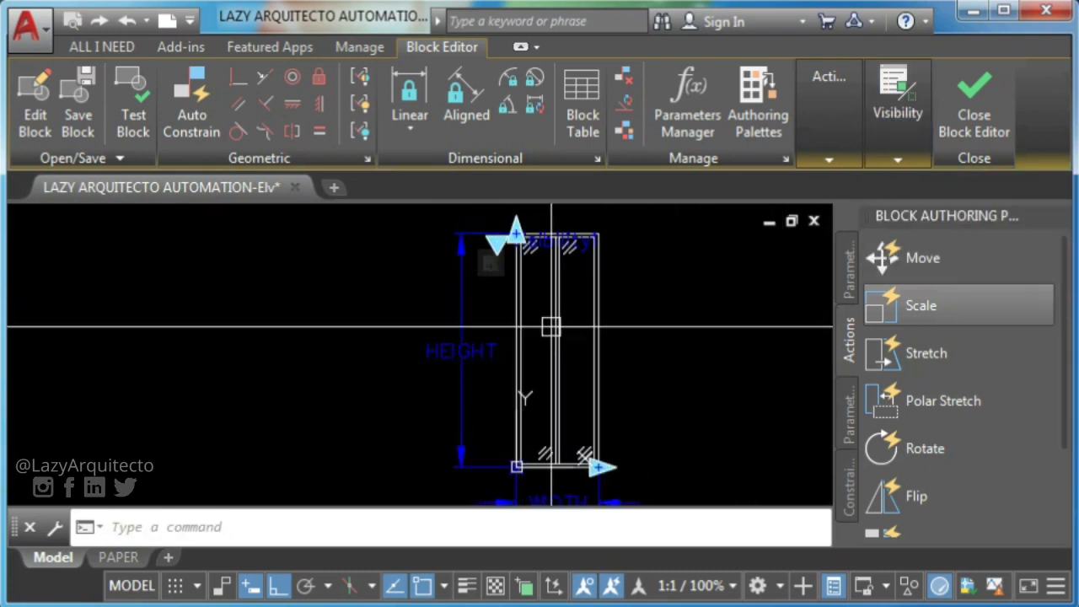
pyautogui.click(133, 101)
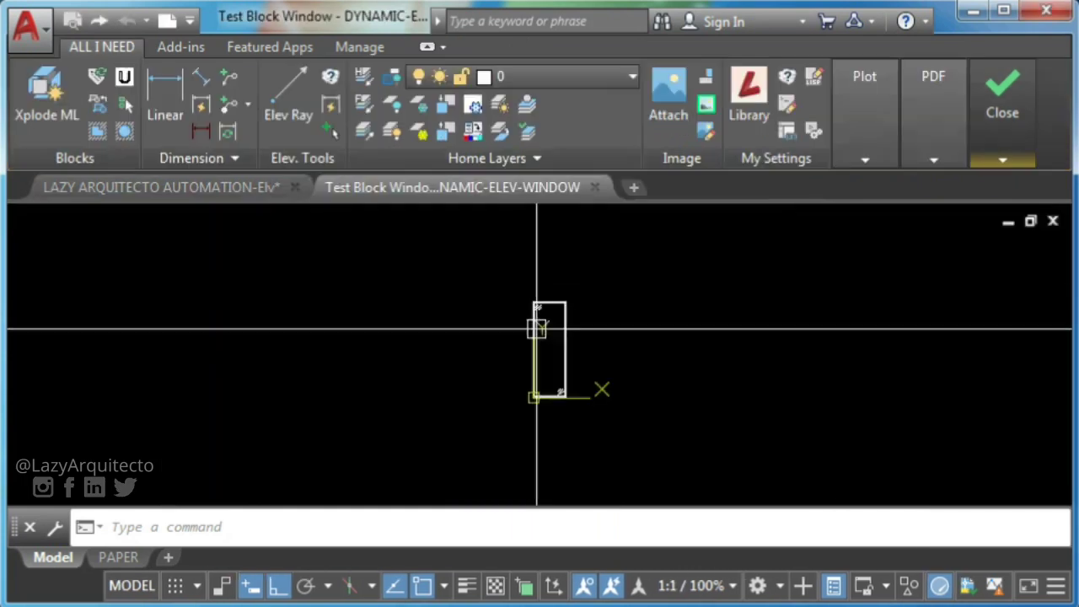
pyautogui.scroll(3, 557, 360)
pyautogui.click(494, 251)
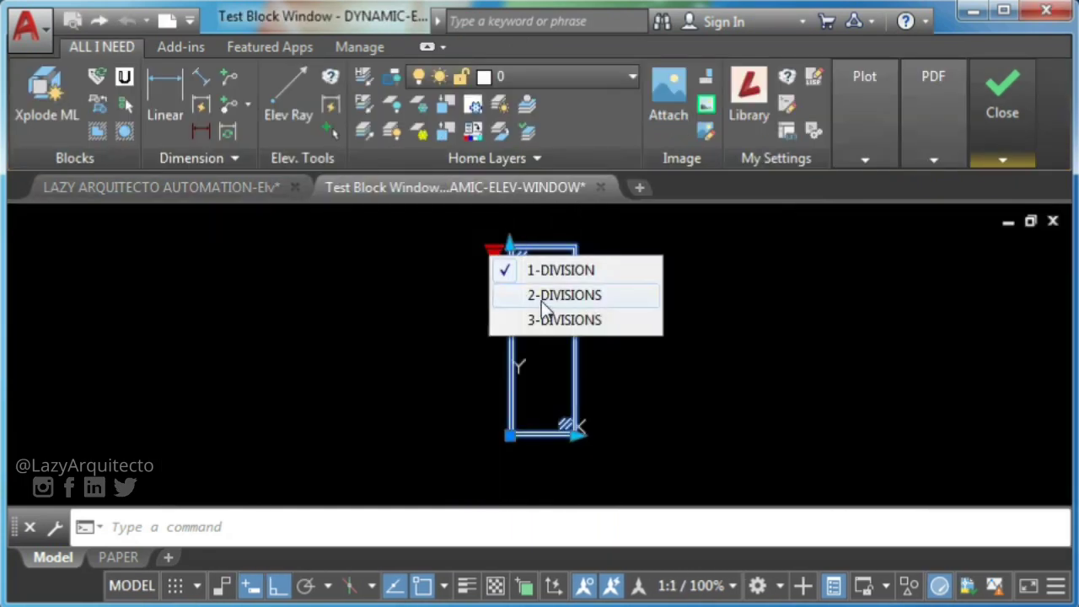
pyautogui.click(542, 295)
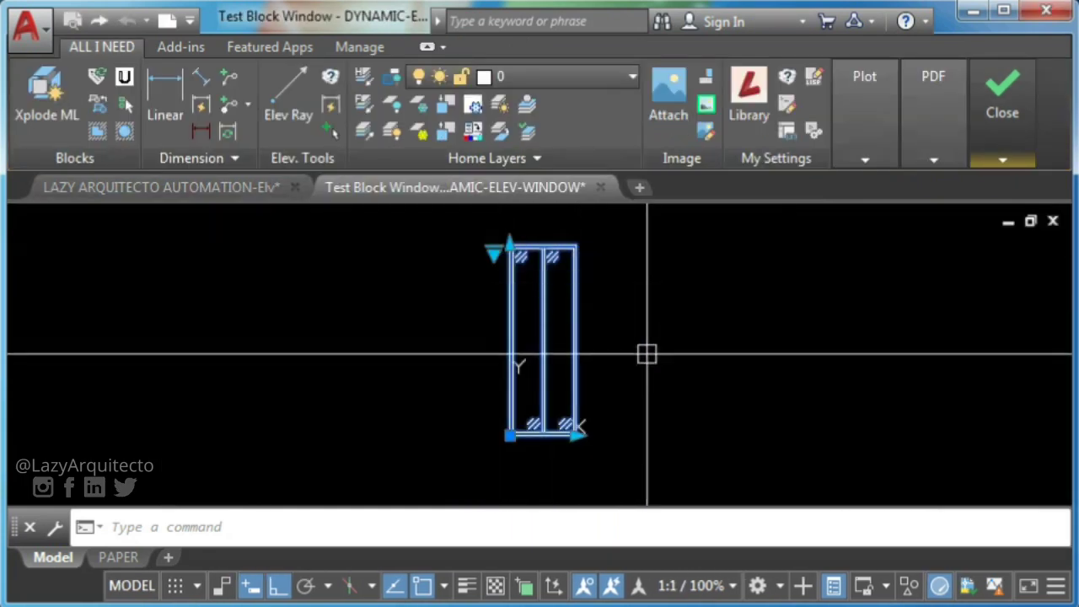
pyautogui.click(576, 434)
pyautogui.click(647, 435)
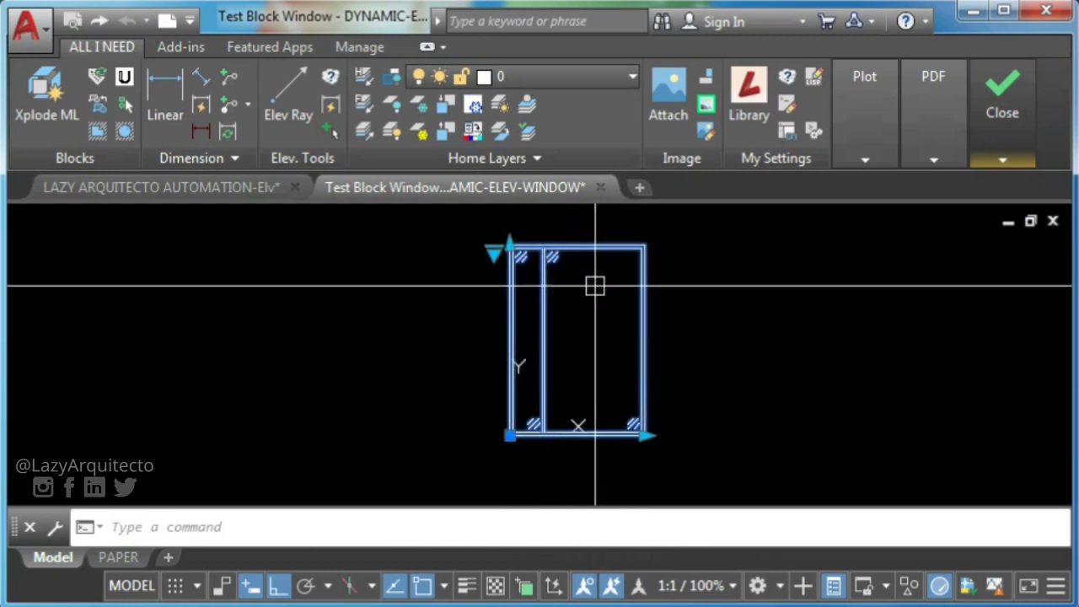
pyautogui.click(503, 250)
pyautogui.click(475, 307)
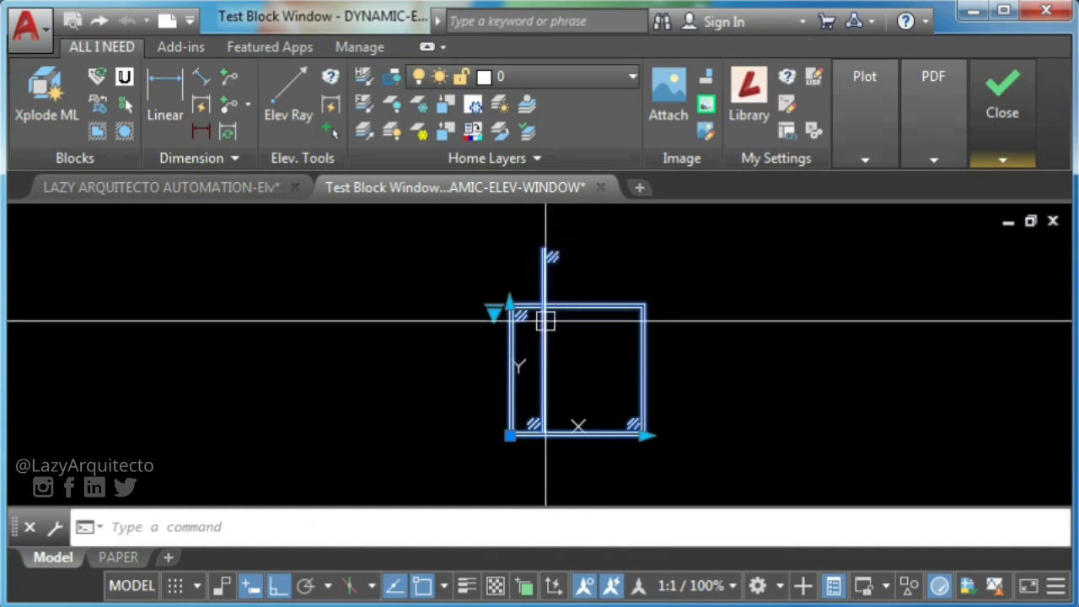
pyautogui.click(507, 305)
pyautogui.click(510, 234)
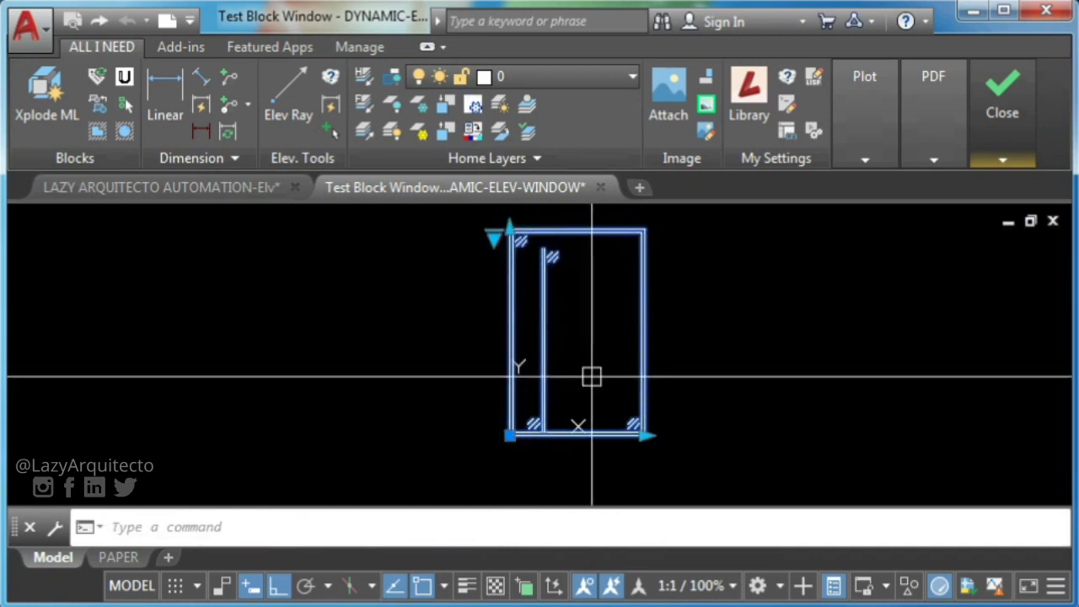
pyautogui.click(994, 125)
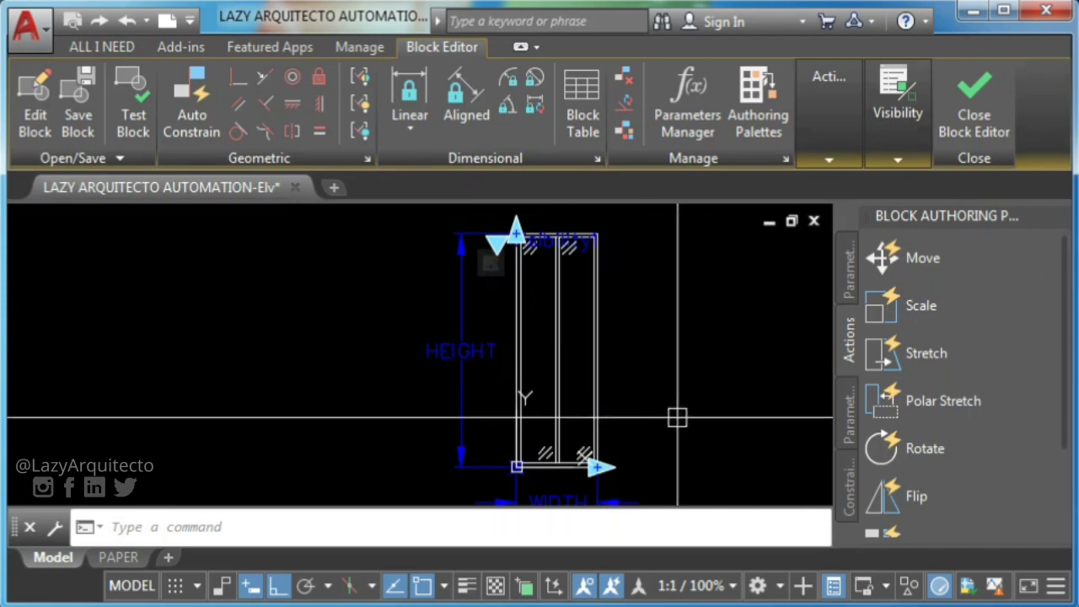
# Add a Move action tied to the WIDTH parameter's right end point
pyautogui.click(924, 259)
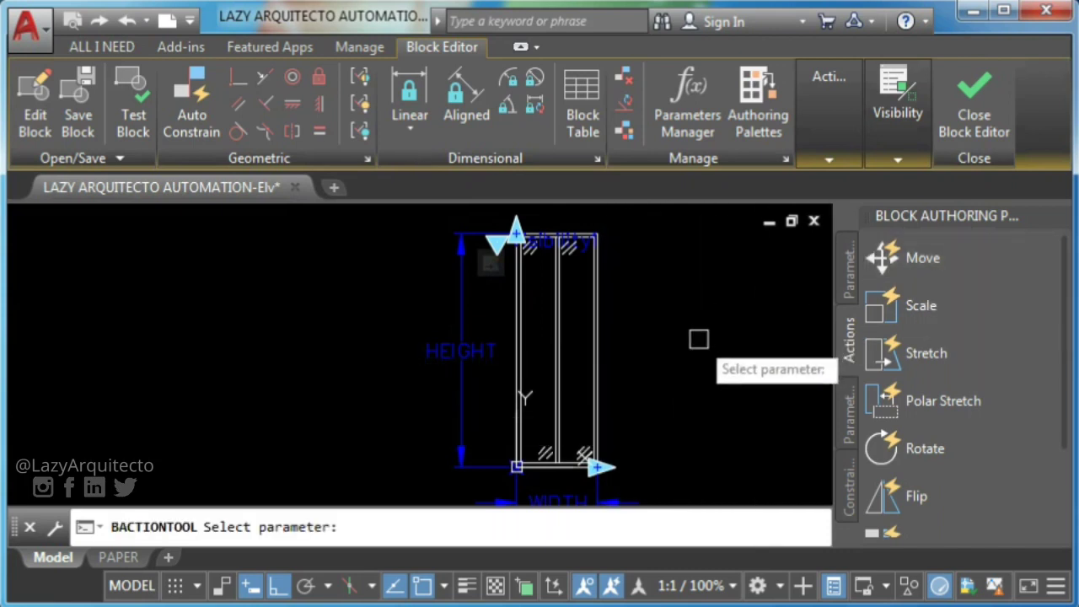
pyautogui.moveTo(680, 430)
pyautogui.mouseDown(button='middle')
pyautogui.moveTo(677, 385)
pyautogui.moveTo(662, 365)
pyautogui.mouseUp(button='middle')
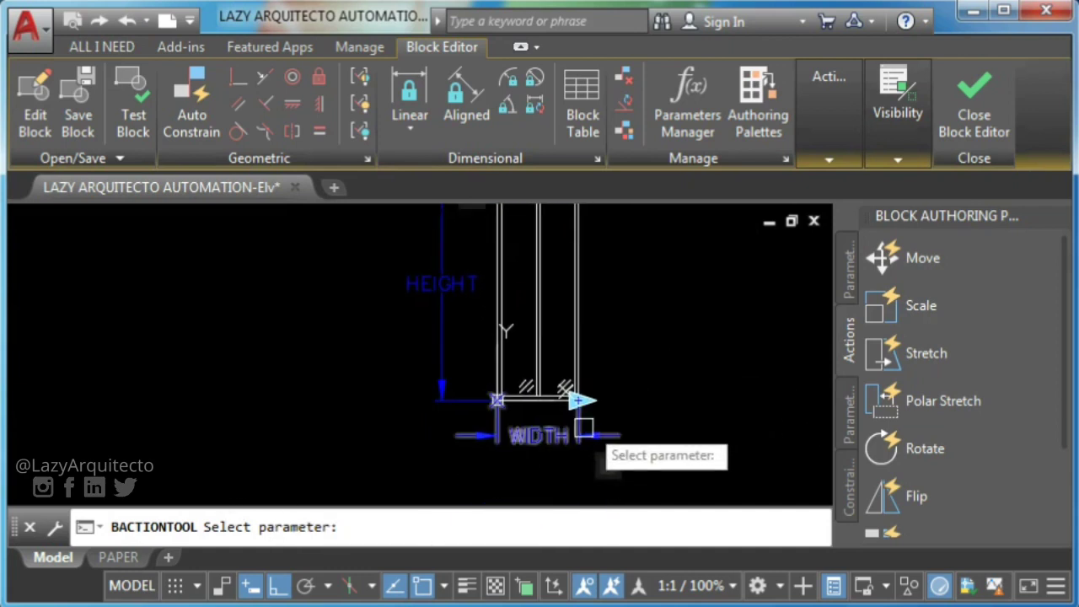
pyautogui.click(537, 434)
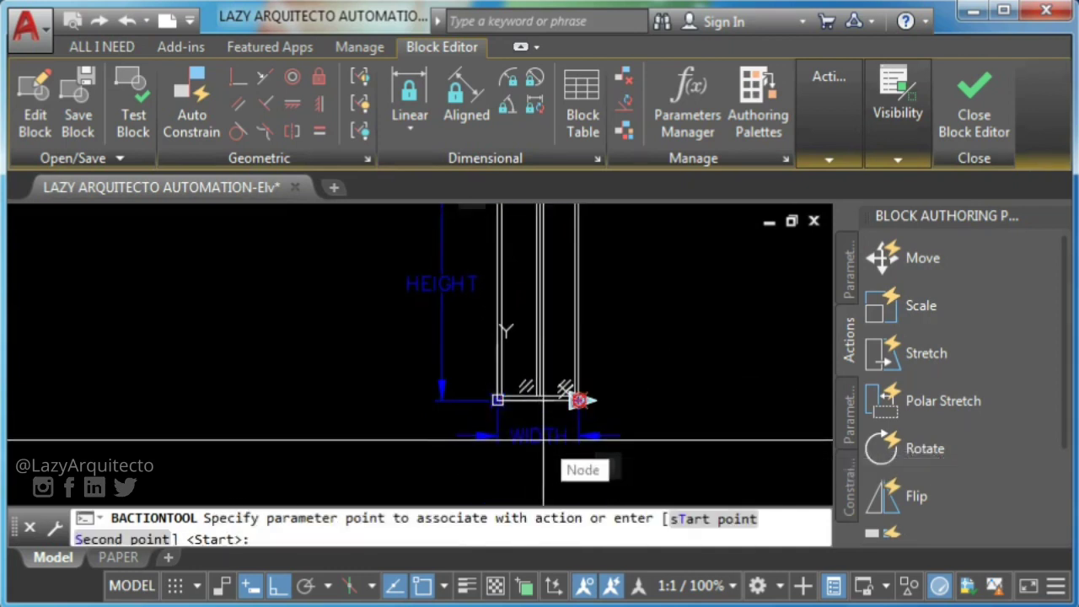
pyautogui.scroll(3, 609, 413)
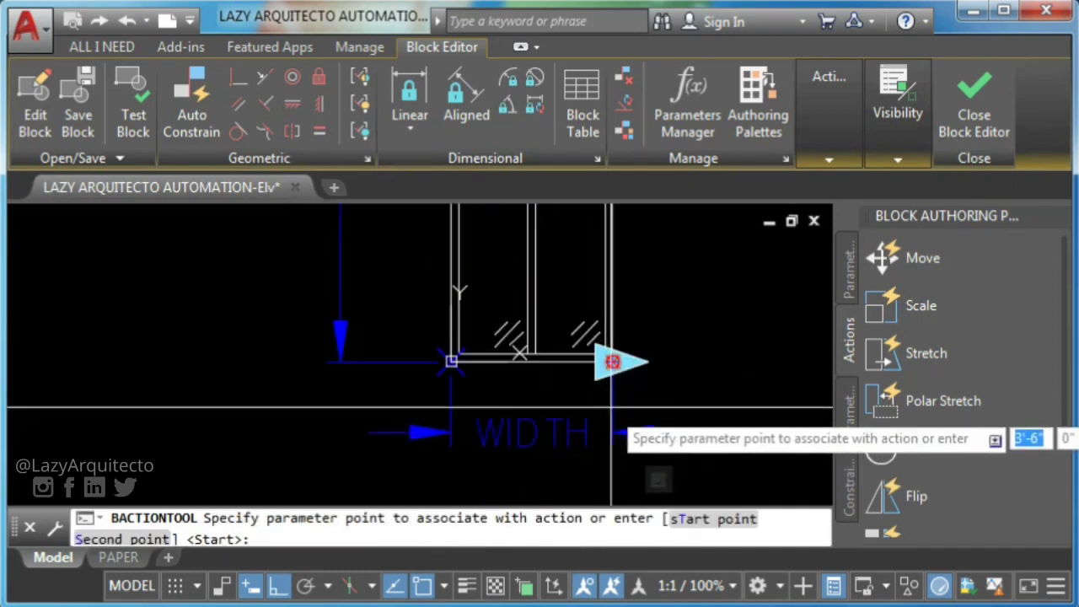
pyautogui.click(612, 362)
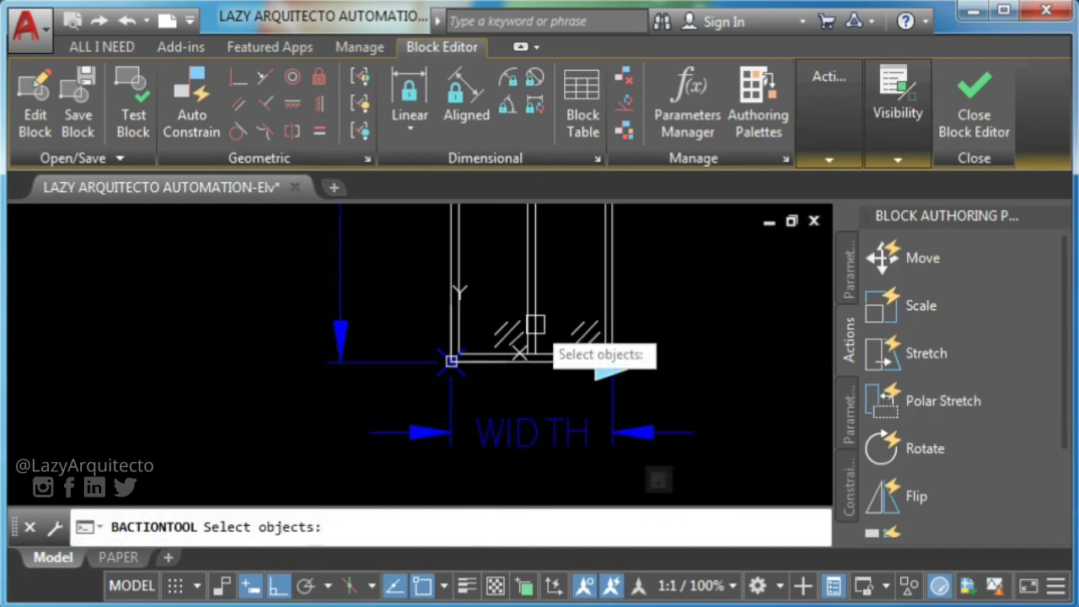
# Give the move action the middle mullion lines and the second-pane glass hatch lines
pyautogui.click(558, 275)
pyautogui.click(519, 244)
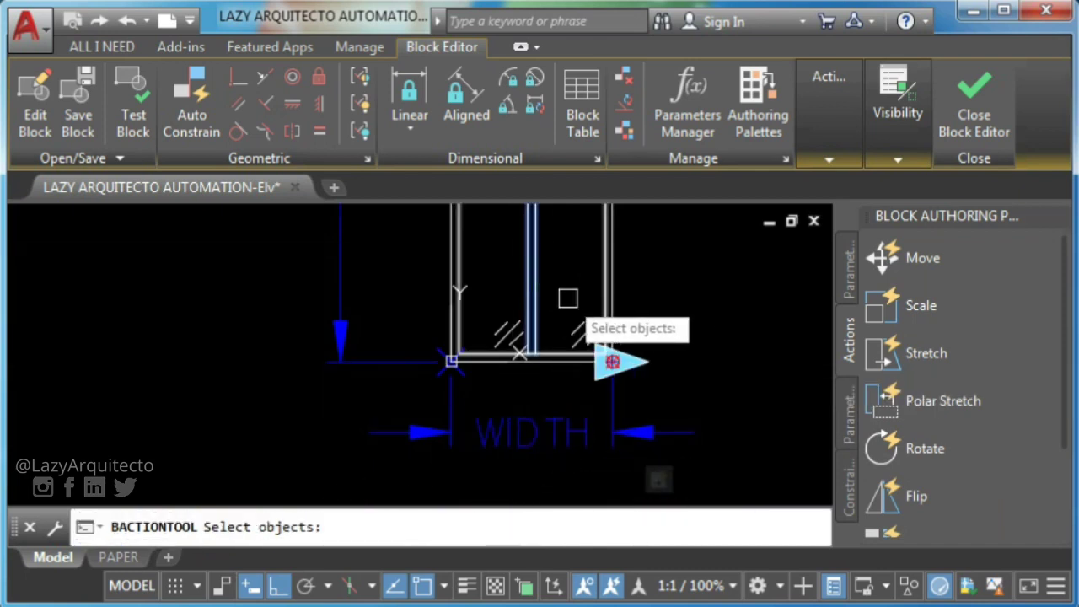
pyautogui.scroll(4, 569, 299)
pyautogui.click(573, 337)
pyautogui.click(513, 244)
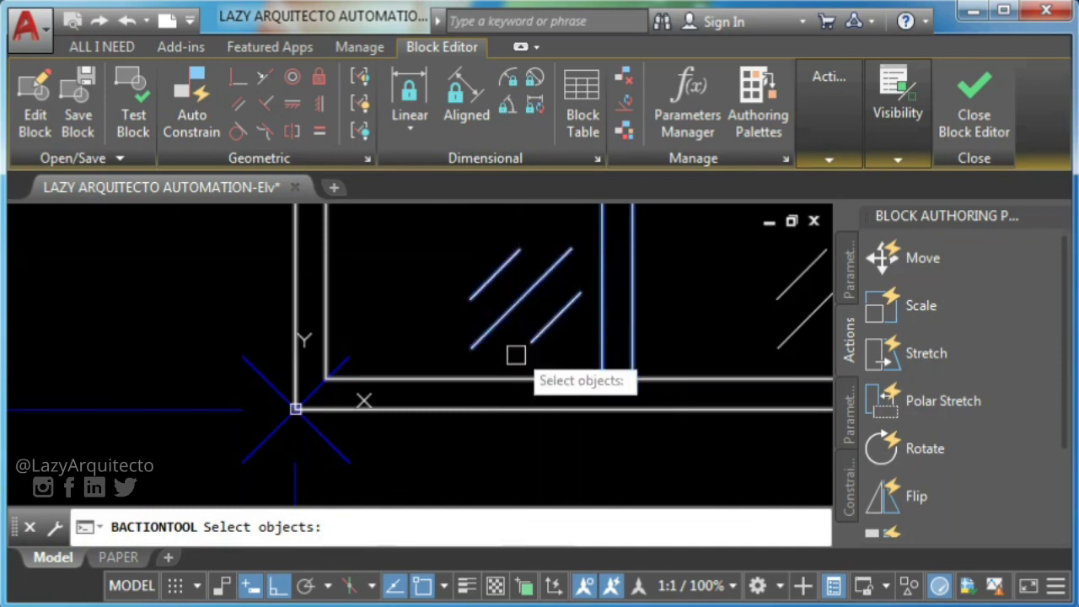
pyautogui.scroll(-3, 516, 355)
pyautogui.scroll(5, 556, 320)
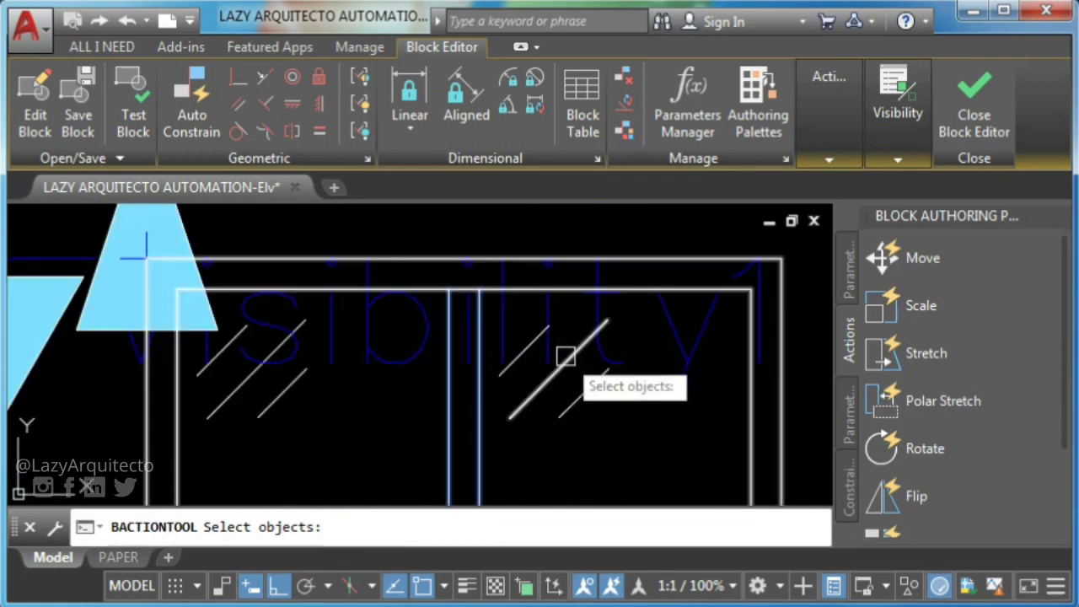
pyautogui.click(595, 432)
pyautogui.click(514, 386)
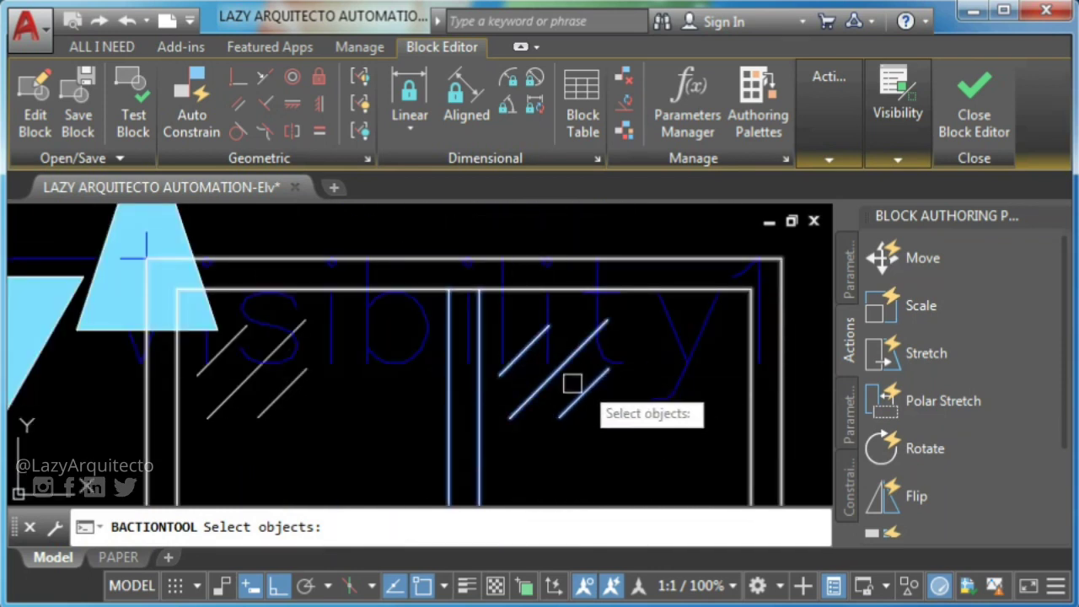
pyautogui.press('Return')
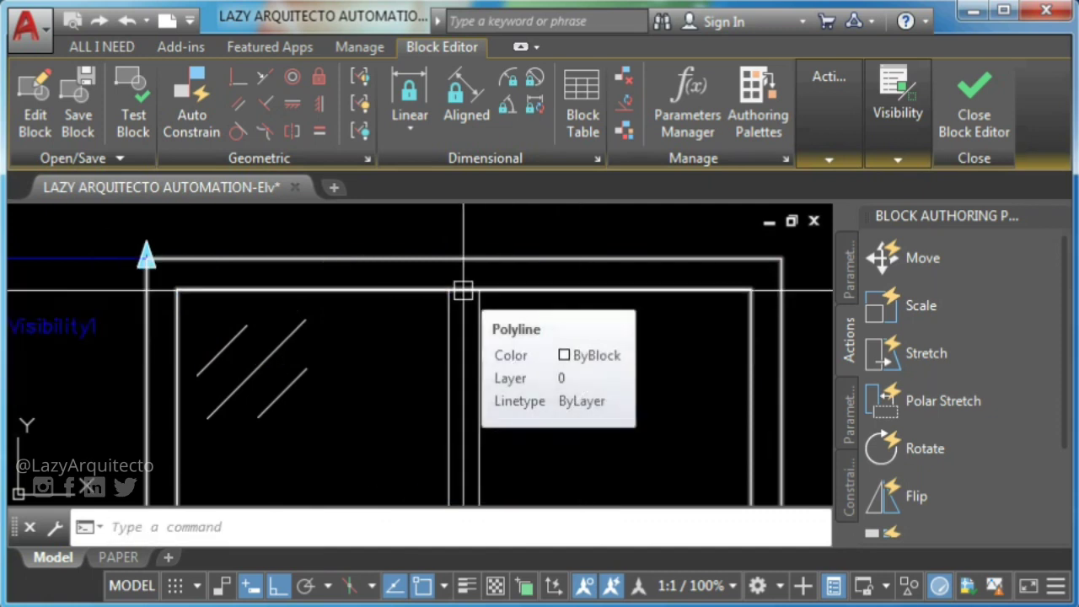
pyautogui.scroll(-5, 463, 291)
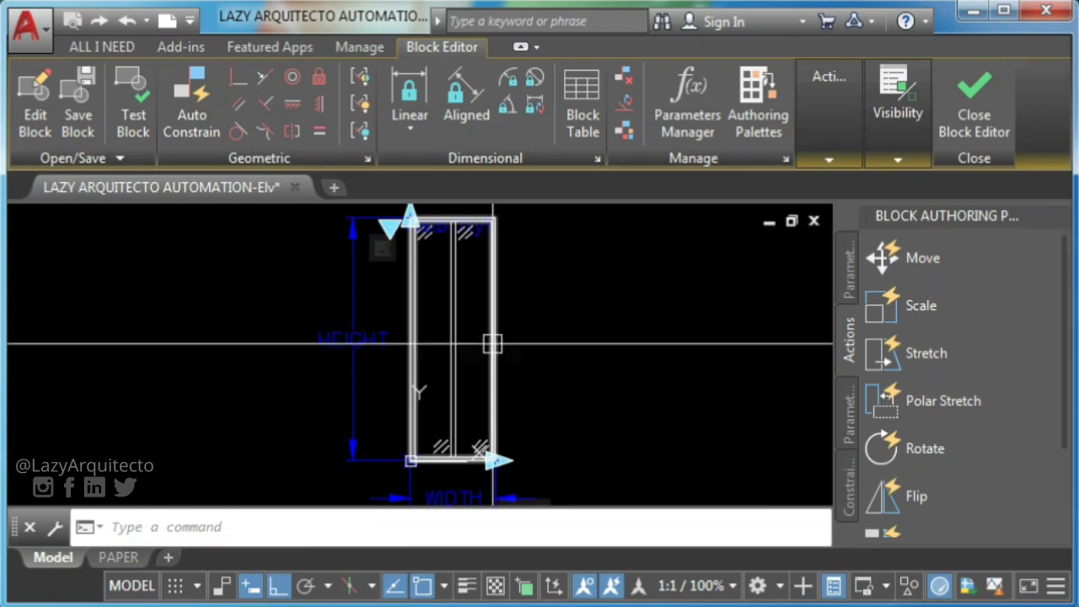
pyautogui.click(133, 118)
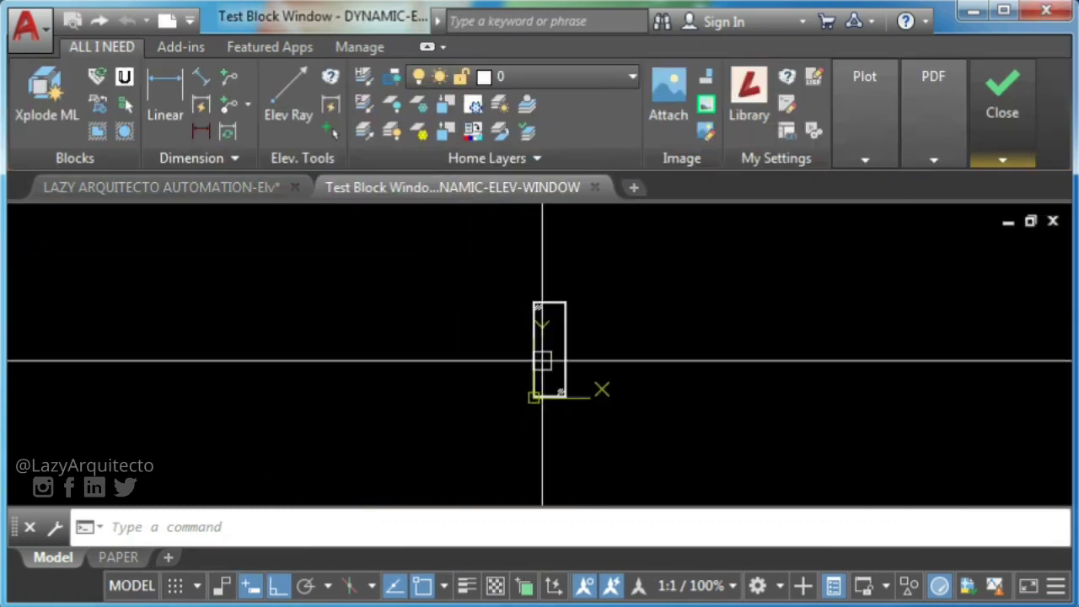
pyautogui.scroll(3, 542, 361)
pyautogui.click(524, 291)
pyautogui.click(506, 250)
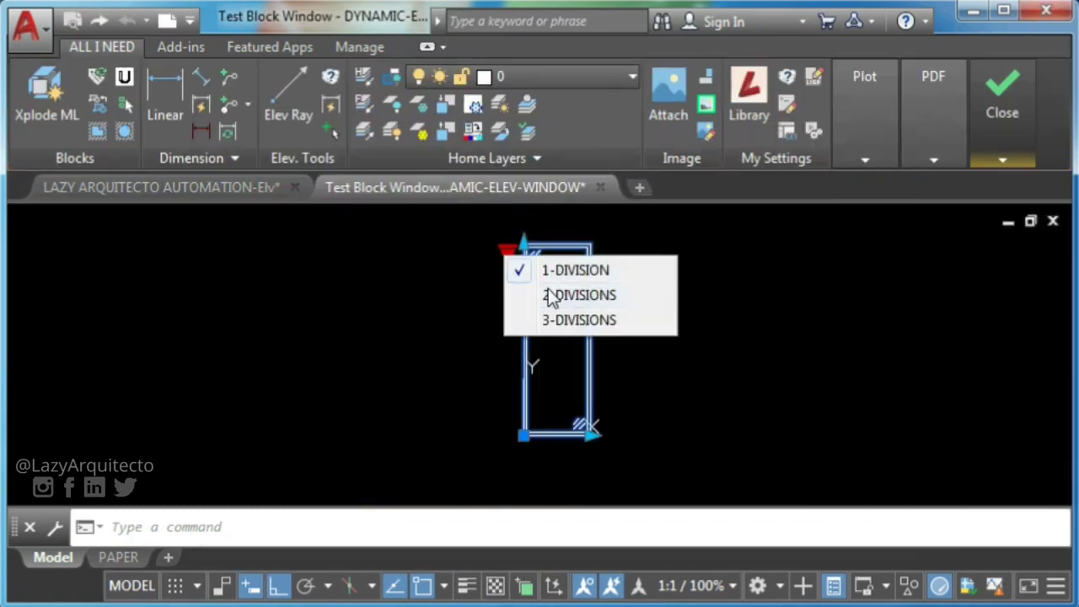
pyautogui.click(550, 295)
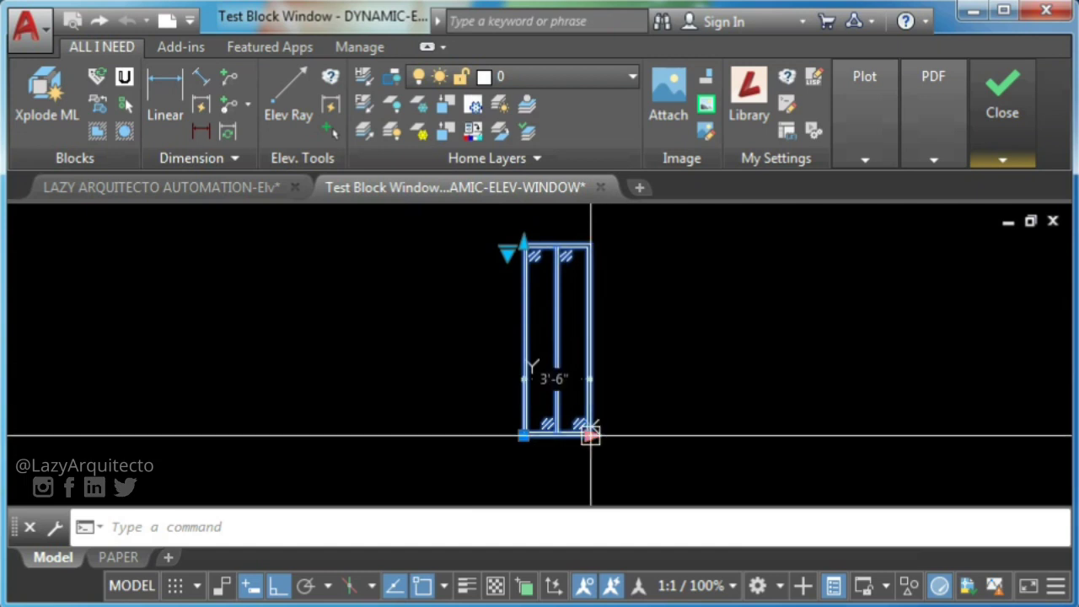
pyautogui.click(590, 435)
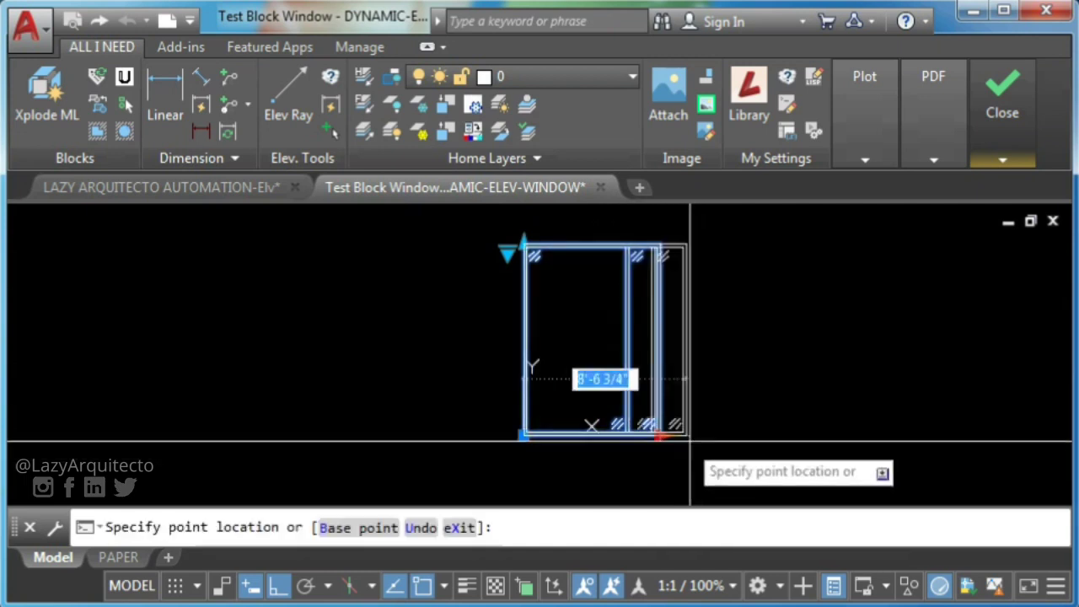
pyautogui.click(718, 435)
pyautogui.click(718, 435)
pyautogui.click(609, 435)
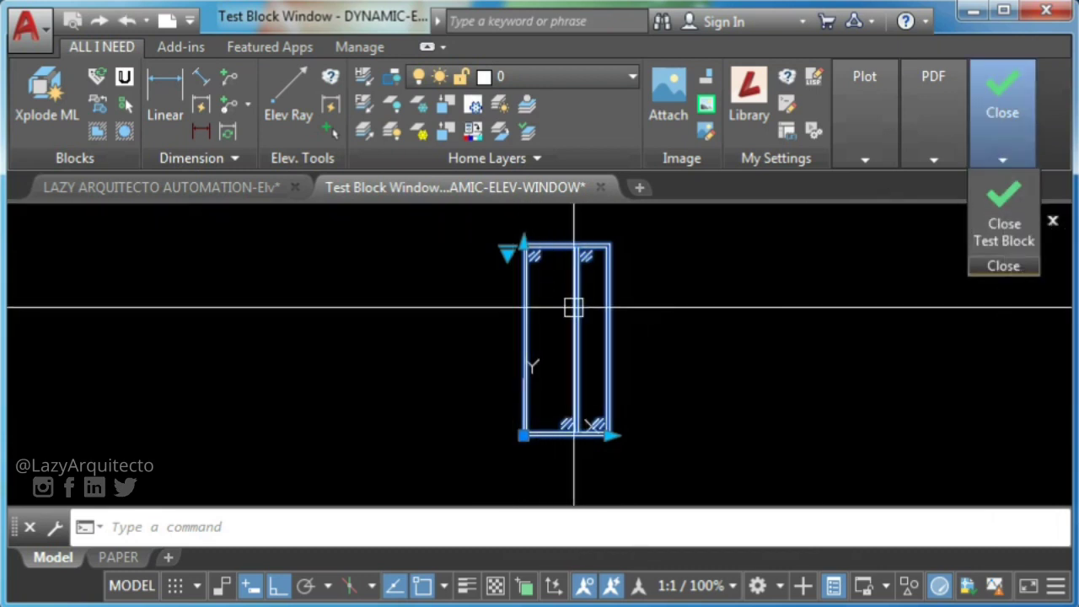
pyautogui.click(1000, 135)
pyautogui.click(1000, 245)
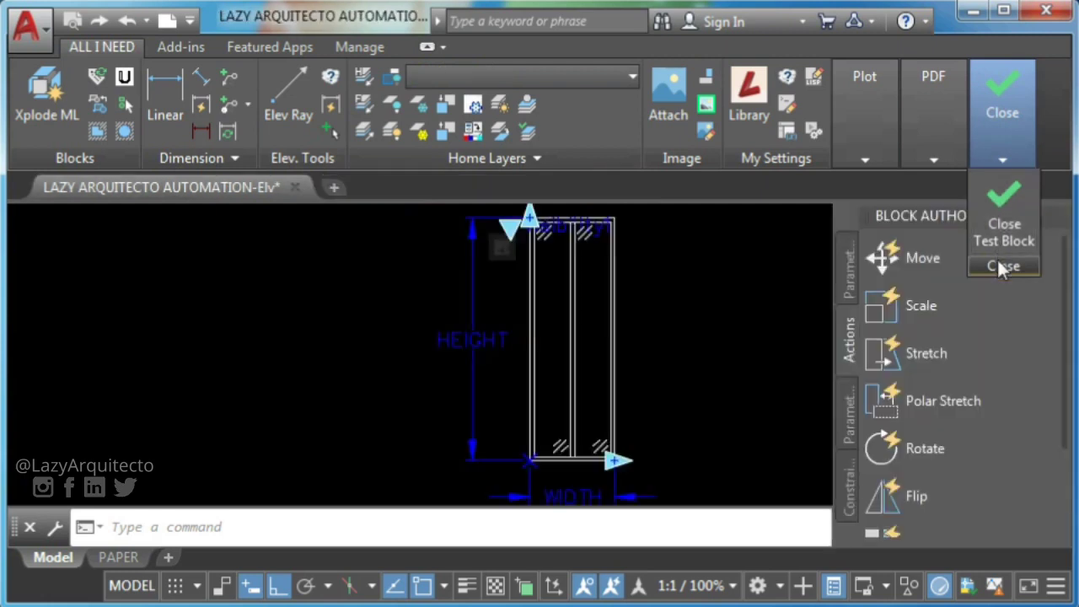
# Open the Properties palette with PR and select the WIDTH move action
pyautogui.moveTo(524, 441); pyautogui.dragTo(574, 329, button='middle')
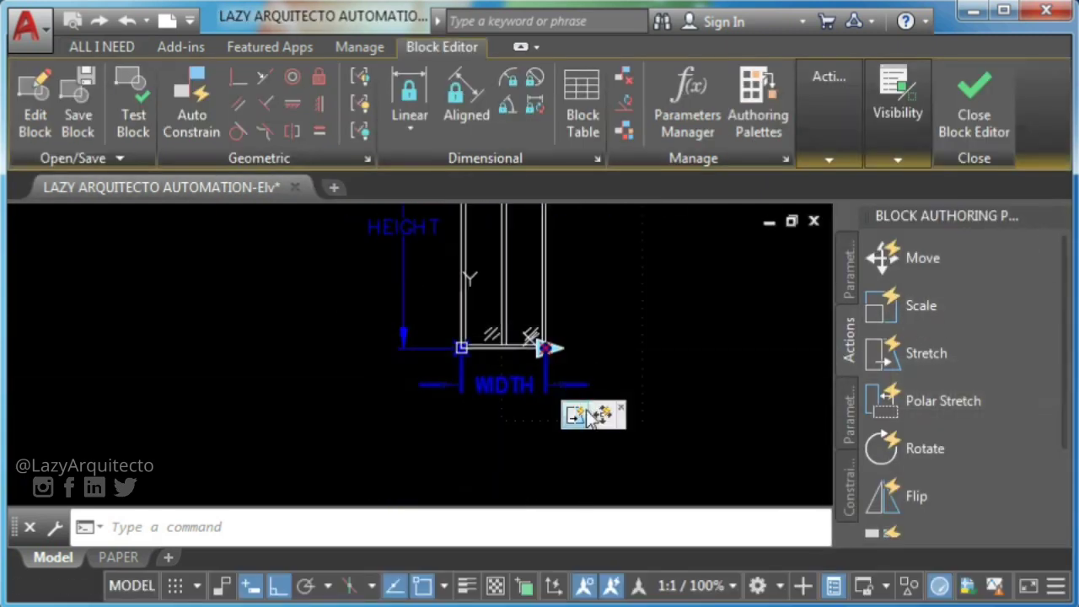
pyautogui.write('pr')
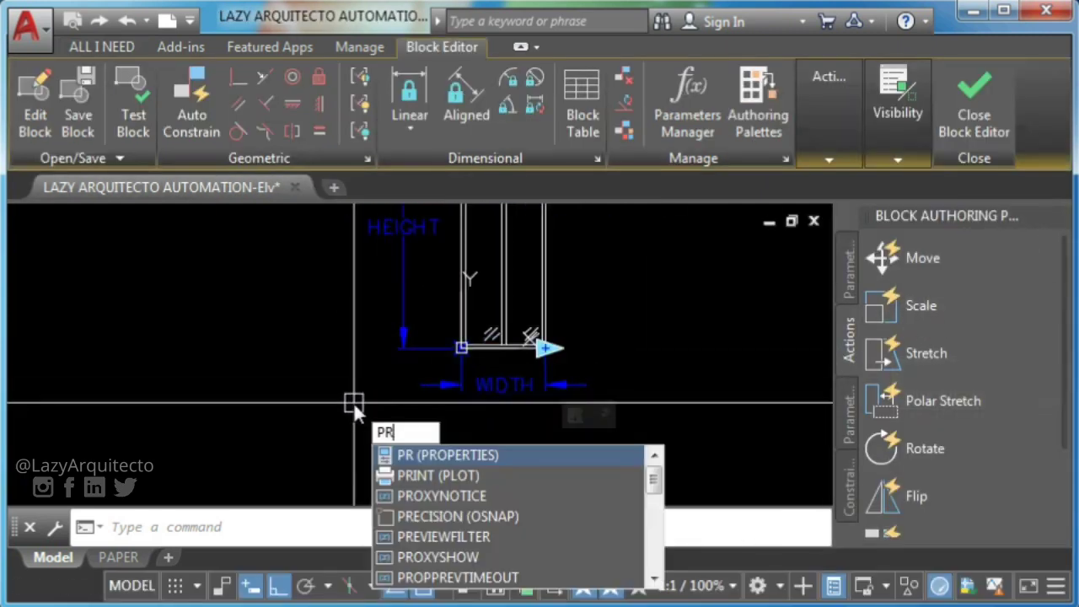
pyautogui.press('Return')
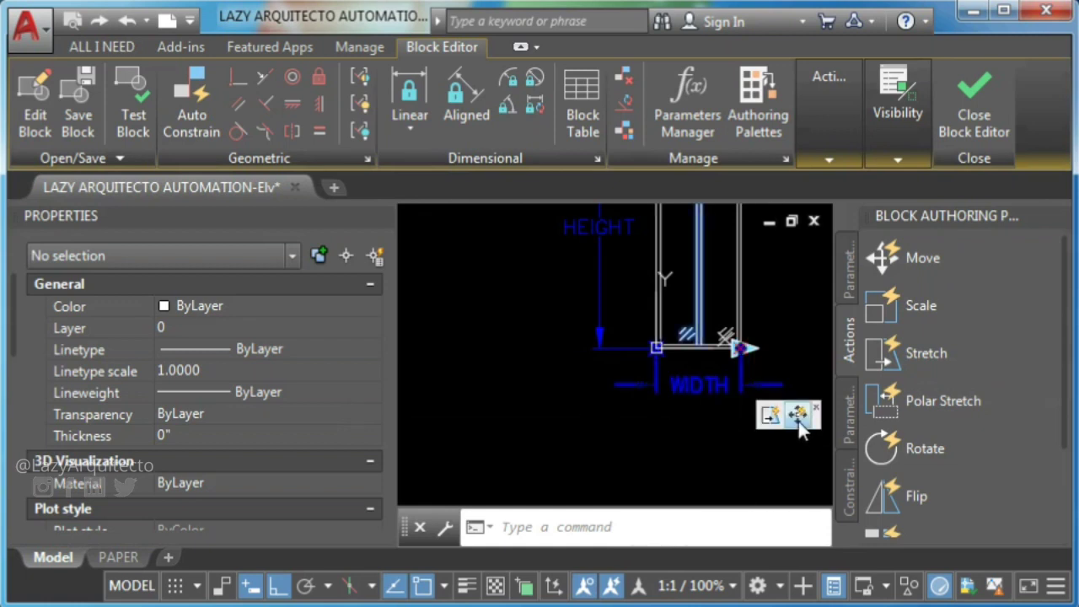
pyautogui.click(797, 417)
pyautogui.moveTo(779, 287); pyautogui.dragTo(724, 383, button='middle')
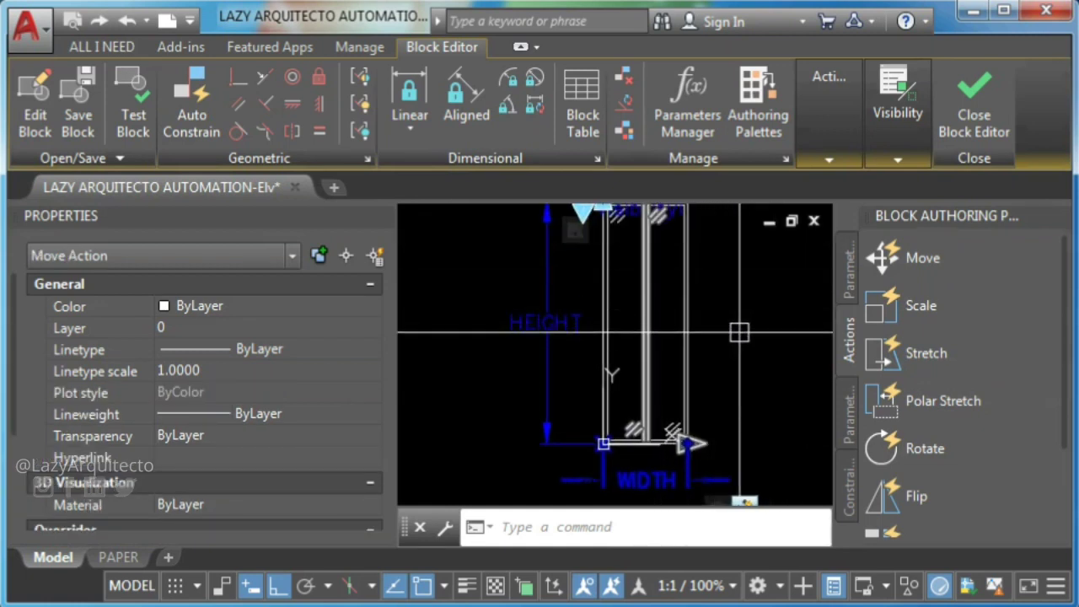
# Zoom to the whole block and set the move action's Distance multiplier to 1/2
pyautogui.write('z')
pyautogui.press('Return')
pyautogui.write('e')
pyautogui.press('Return')
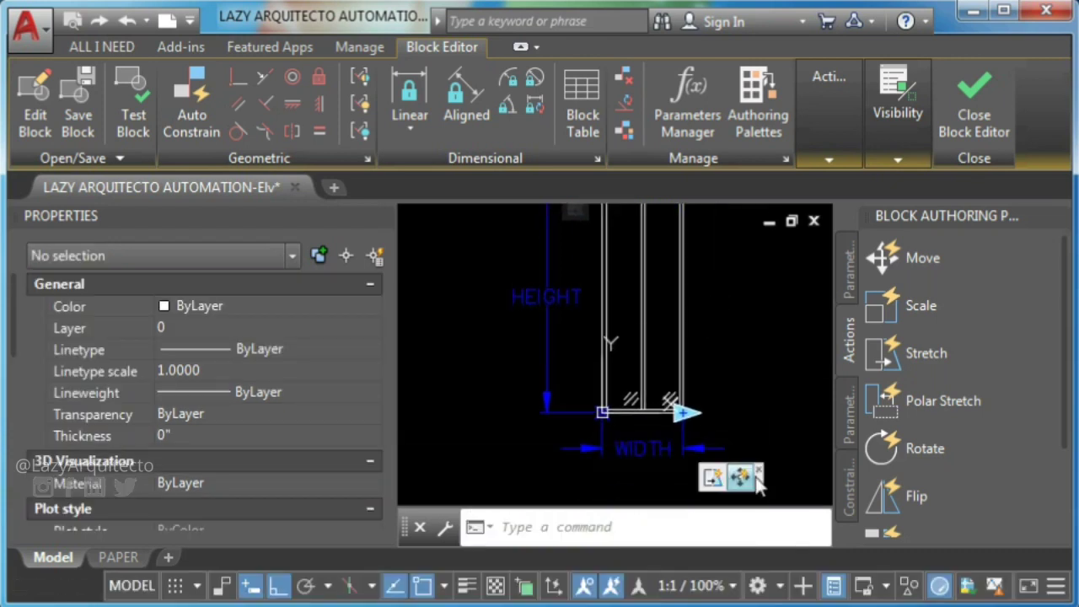
pyautogui.click(748, 485)
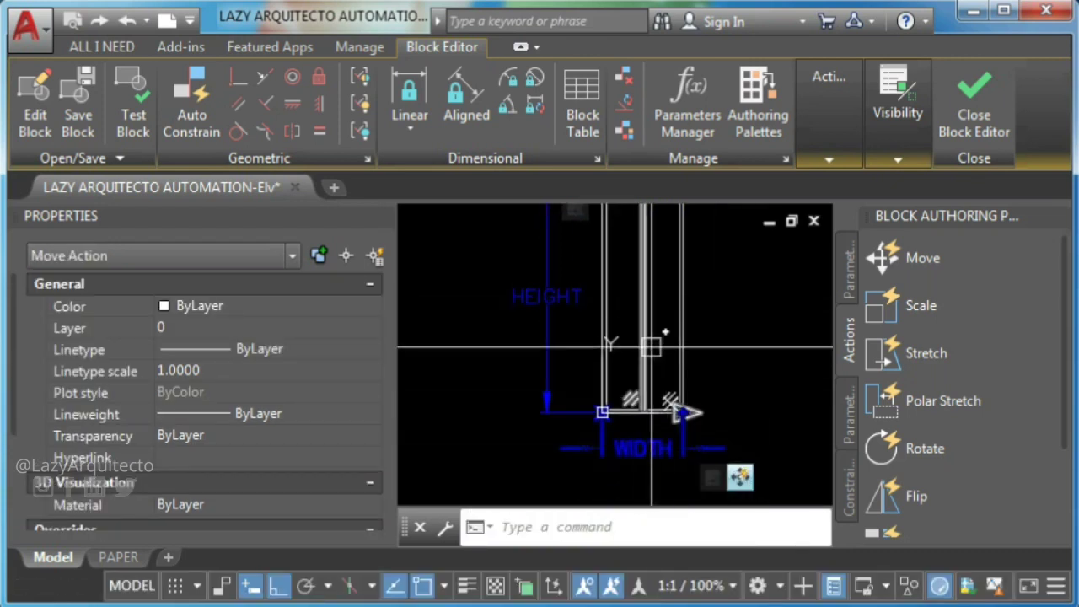
pyautogui.scroll(-3, 21, 382)
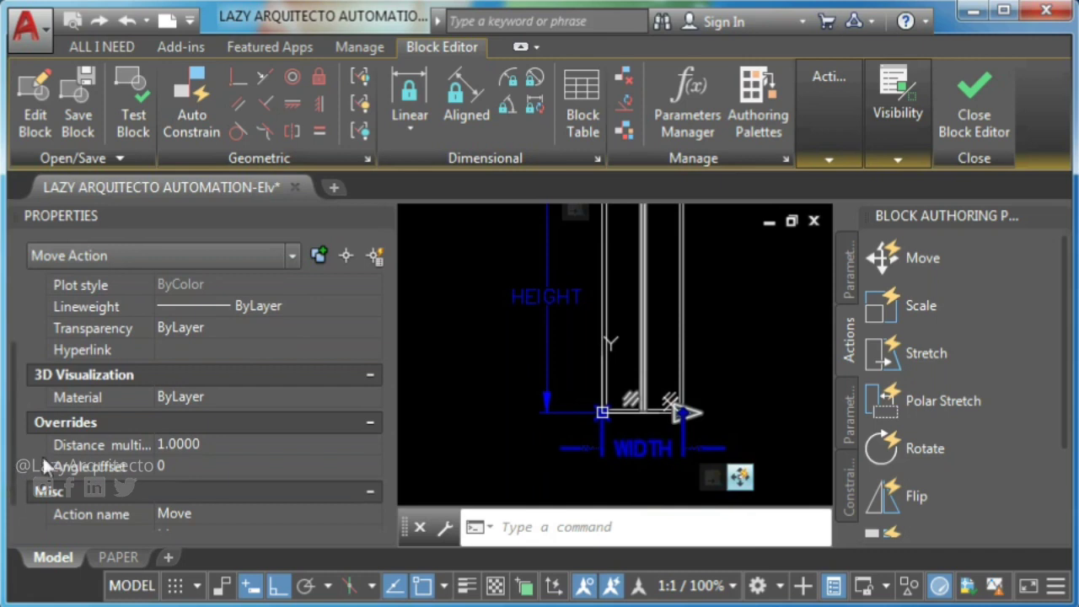
pyautogui.moveTo(154, 288); pyautogui.dragTo(210, 287)
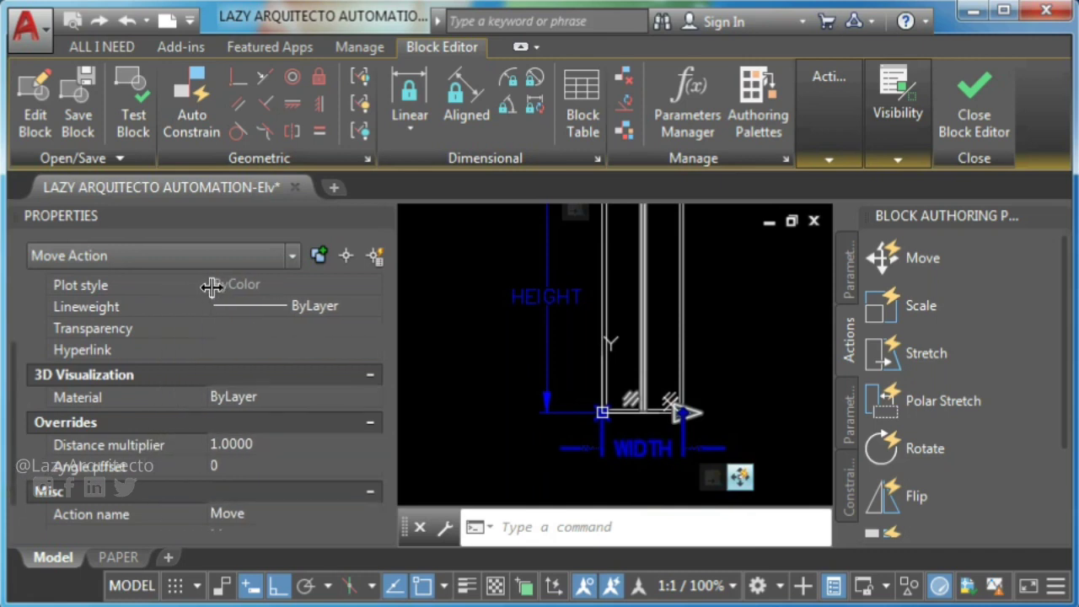
pyautogui.click(273, 445)
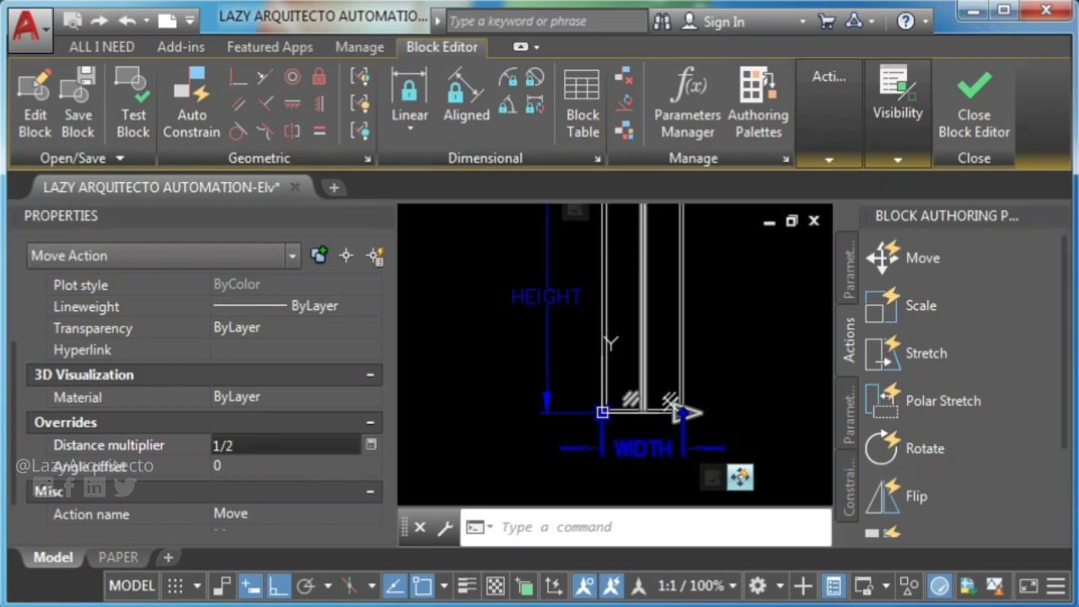
pyautogui.press('Escape')
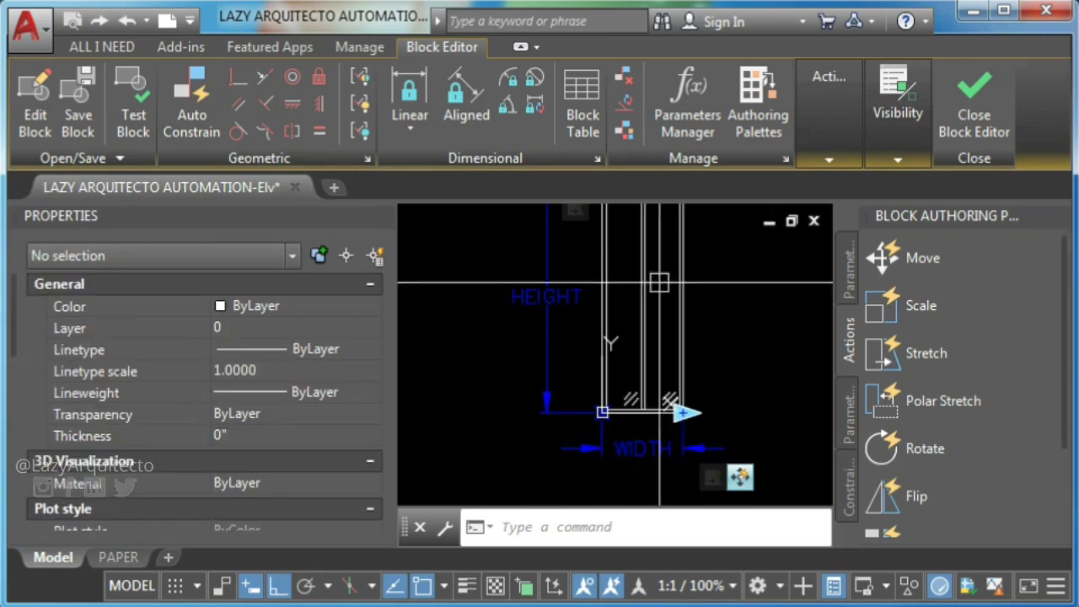
# Close Properties, open a test window and switch the window block to 2-DIVISIONS
pyautogui.click(386, 217)
pyautogui.click(130, 127)
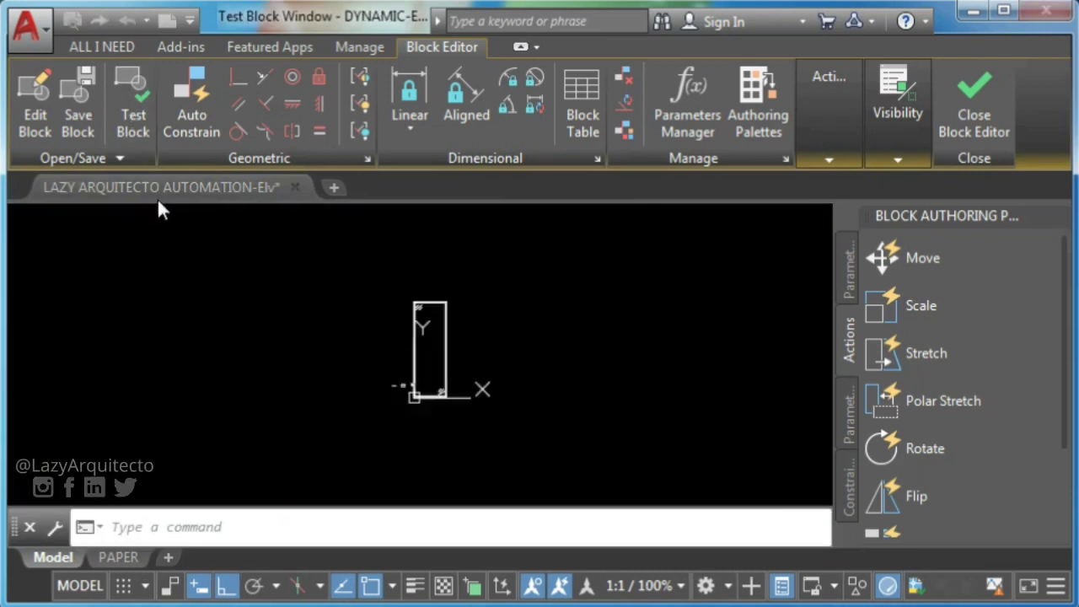
pyautogui.click(528, 320)
pyautogui.click(524, 306)
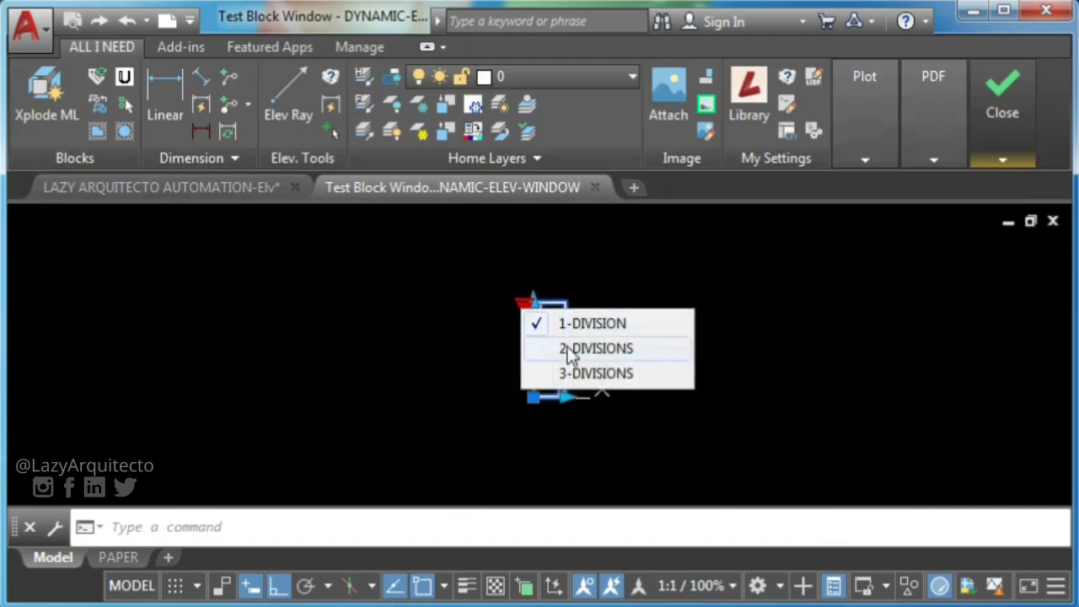
pyautogui.click(569, 350)
# Stretch the window wider, then narrow, then taller, and close the test
pyautogui.scroll(3, 582, 362)
pyautogui.click(549, 444)
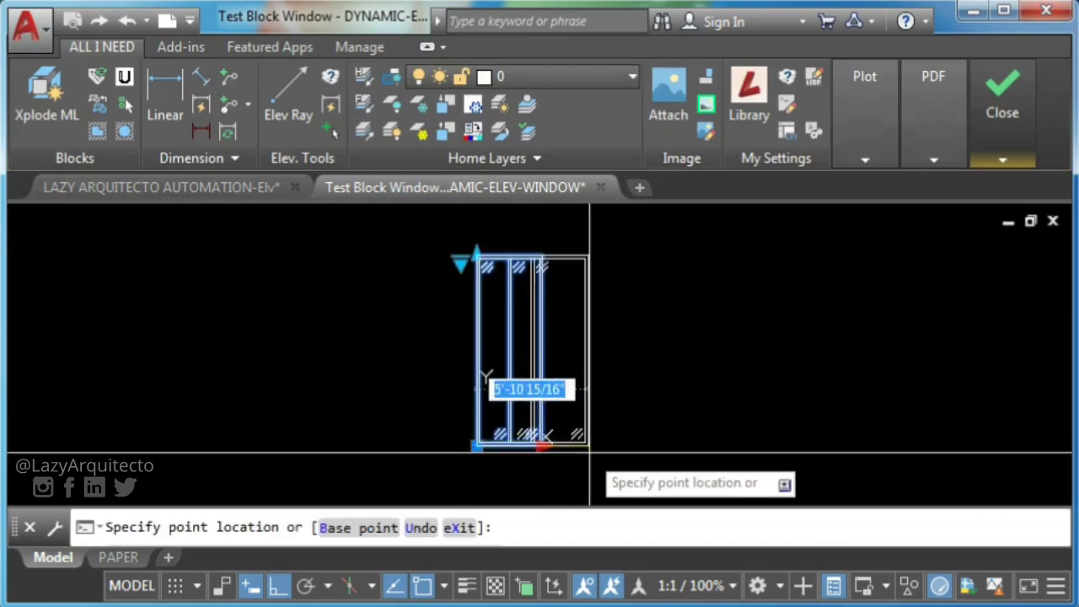
pyautogui.click(725, 445)
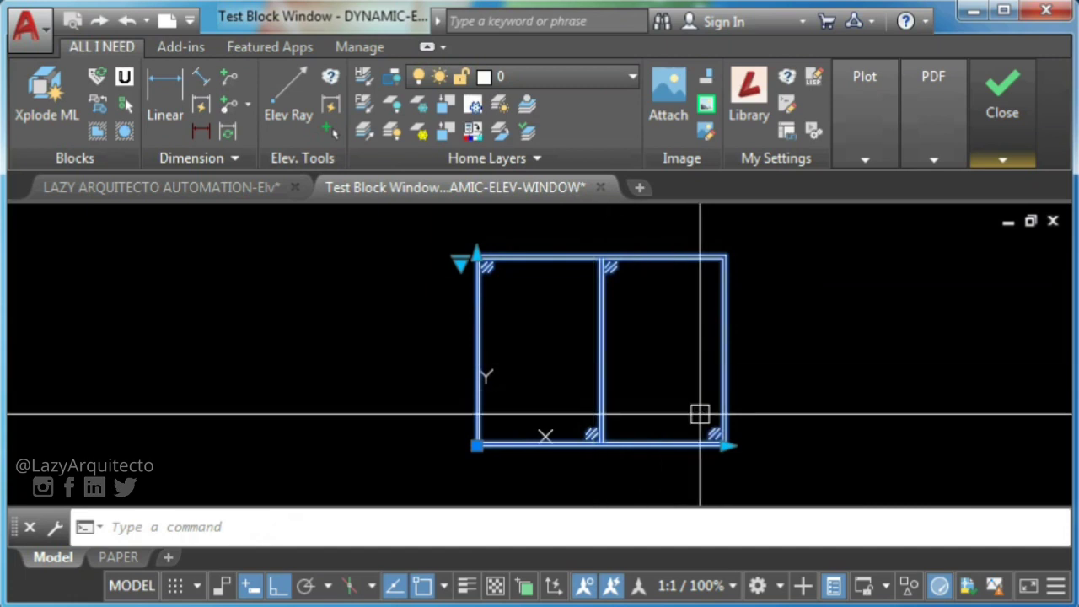
pyautogui.click(726, 445)
pyautogui.click(588, 470)
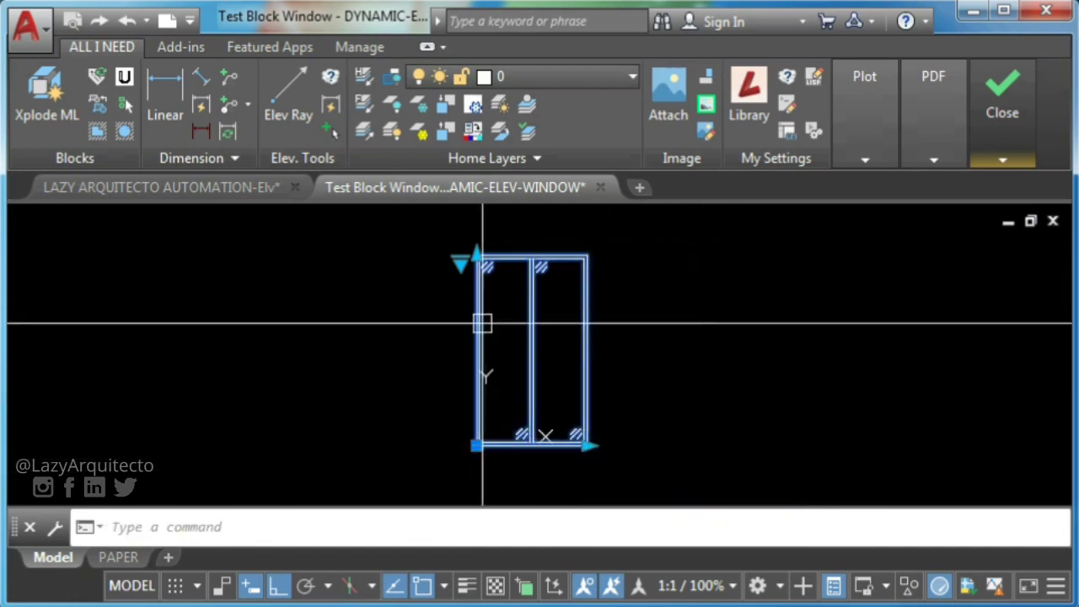
pyautogui.click(477, 254)
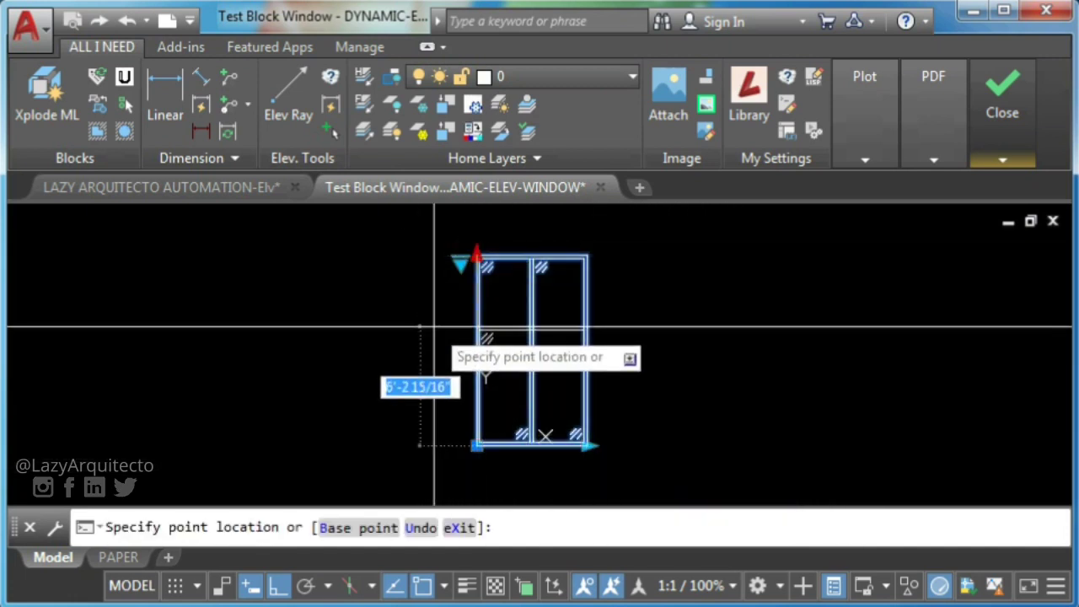
pyautogui.click(477, 229)
pyautogui.click(995, 225)
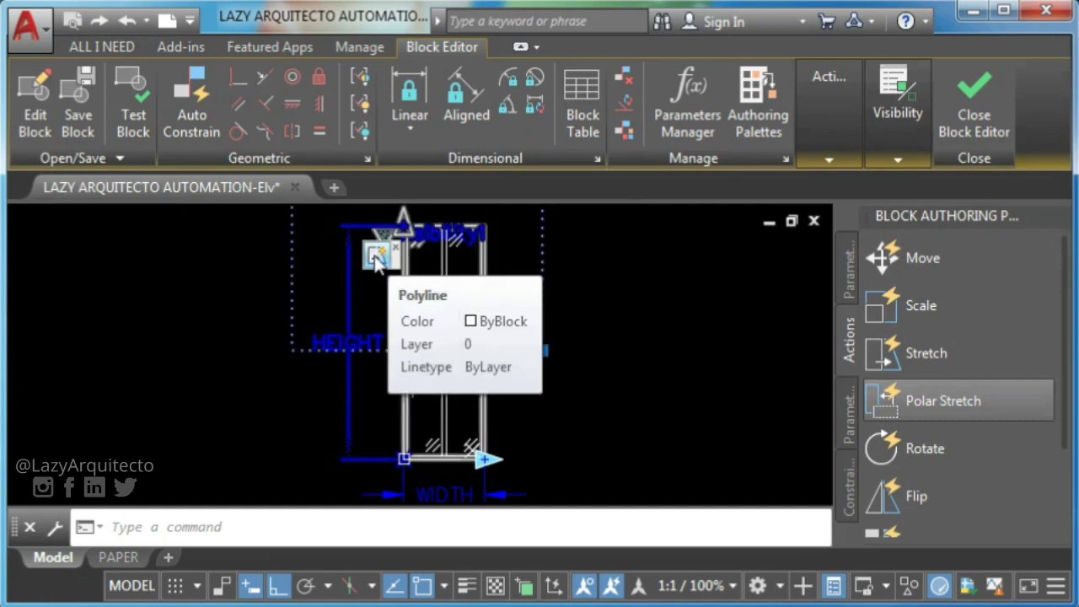
# Modify the stretch action's selection set and draw a new stretch frame
pyautogui.moveTo(377, 259); pyautogui.dragTo(380, 324, button='middle')
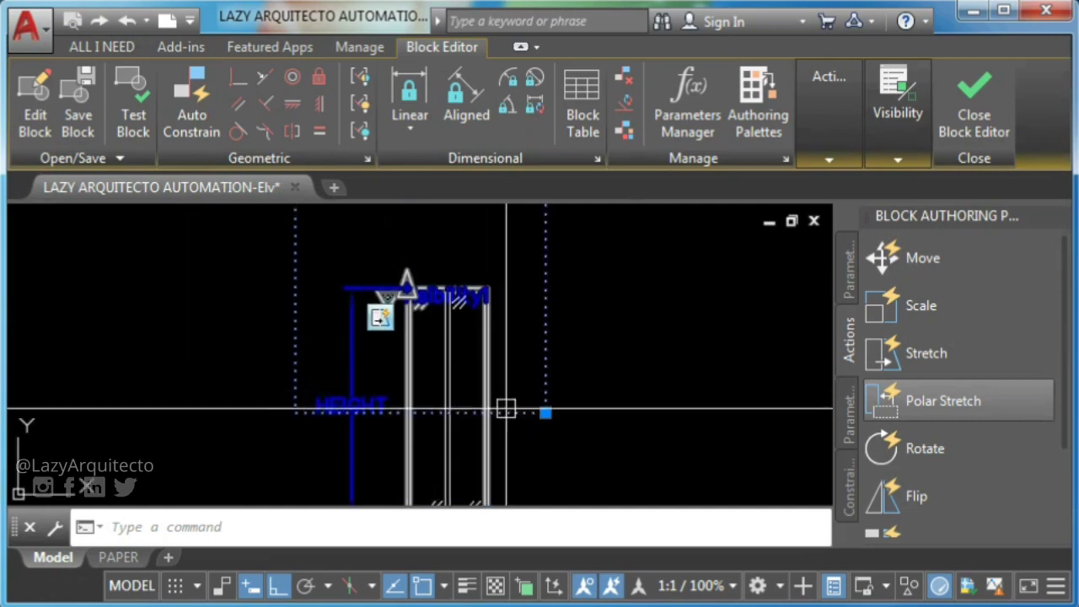
pyautogui.scroll(3, 459, 332)
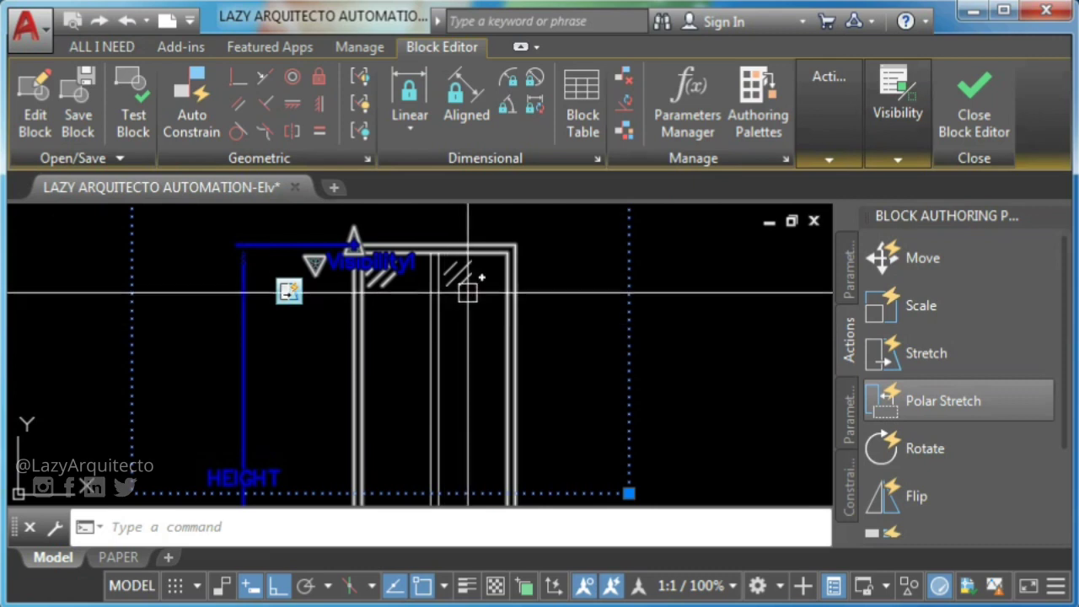
pyautogui.rightClick(276, 296)
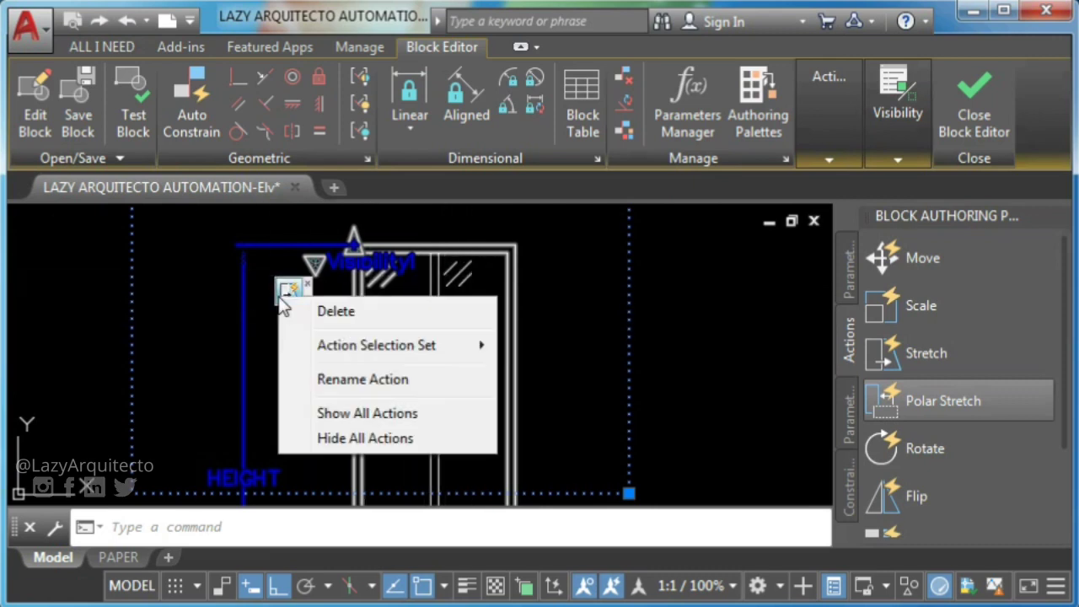
pyautogui.moveTo(346, 350)
pyautogui.click(560, 377)
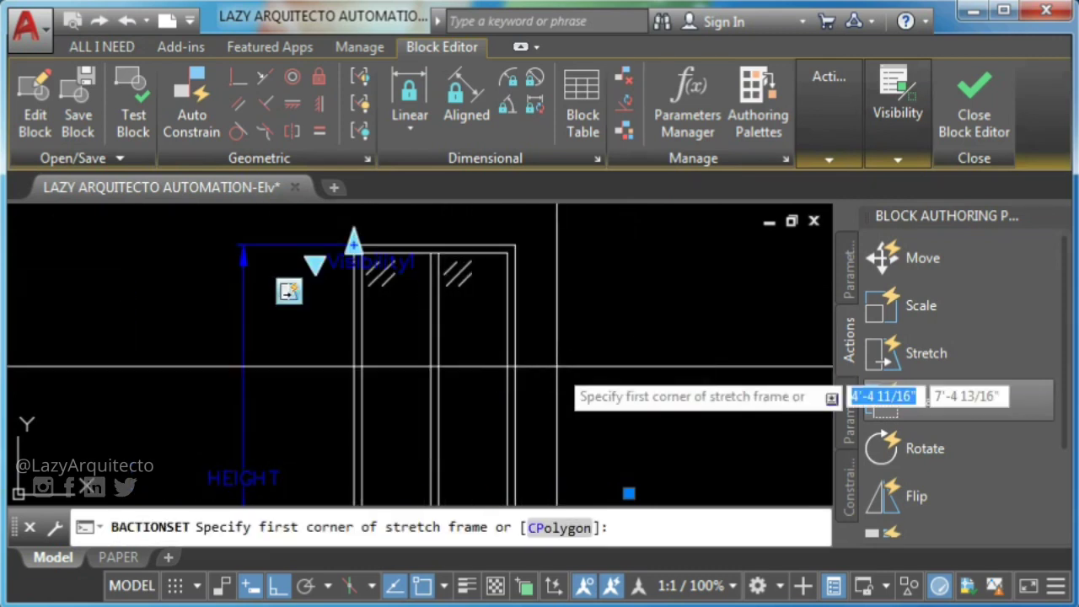
pyautogui.scroll(-3, 496, 387)
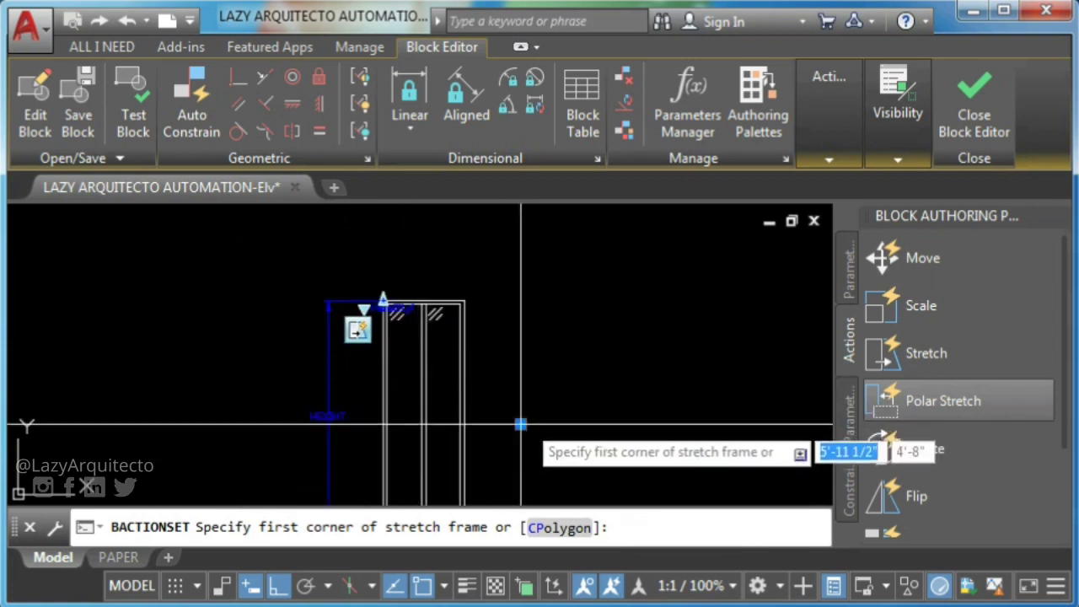
pyautogui.click(518, 493)
pyautogui.scroll(-3, 494, 401)
pyautogui.click(382, 295)
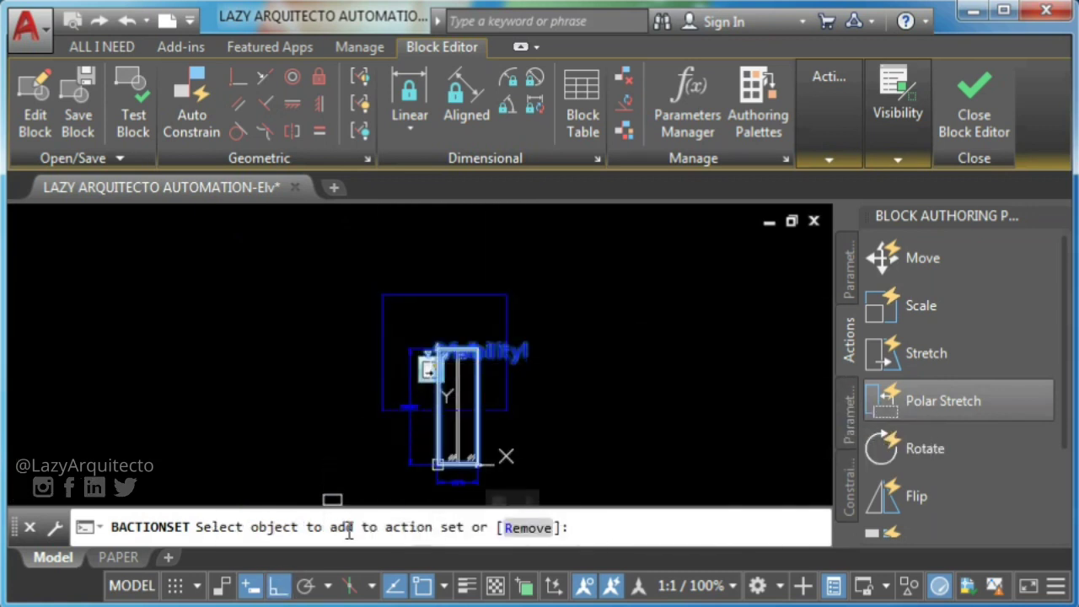
# Add the mullion lines and hatch marks near the window's top to the stretch objects
pyautogui.scroll(5, 466, 368)
pyautogui.click(446, 361)
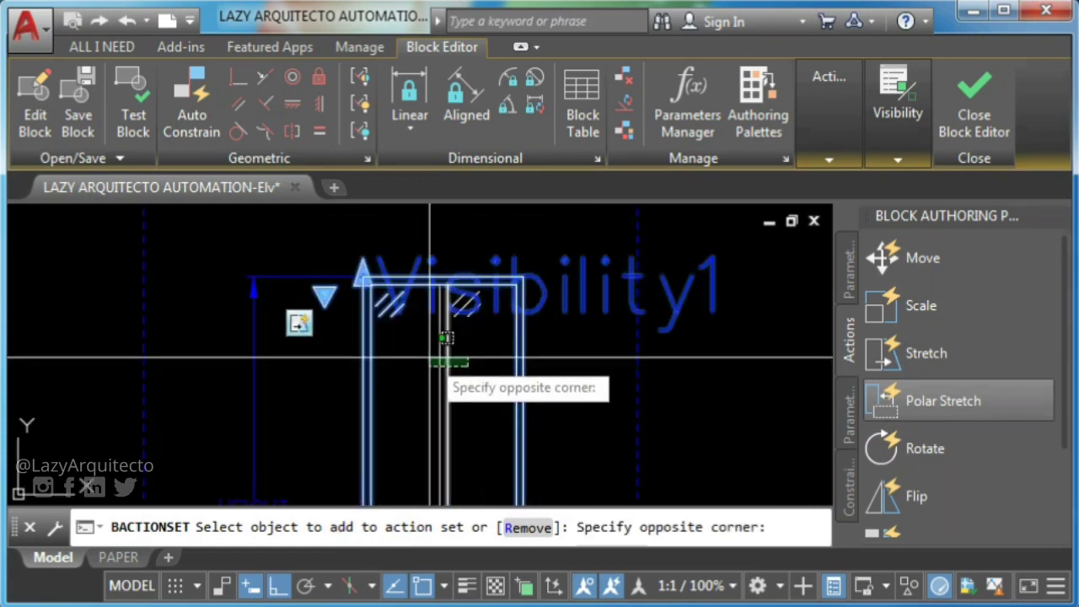
pyautogui.click(424, 355)
pyautogui.scroll(3, 424, 355)
pyautogui.click(516, 389)
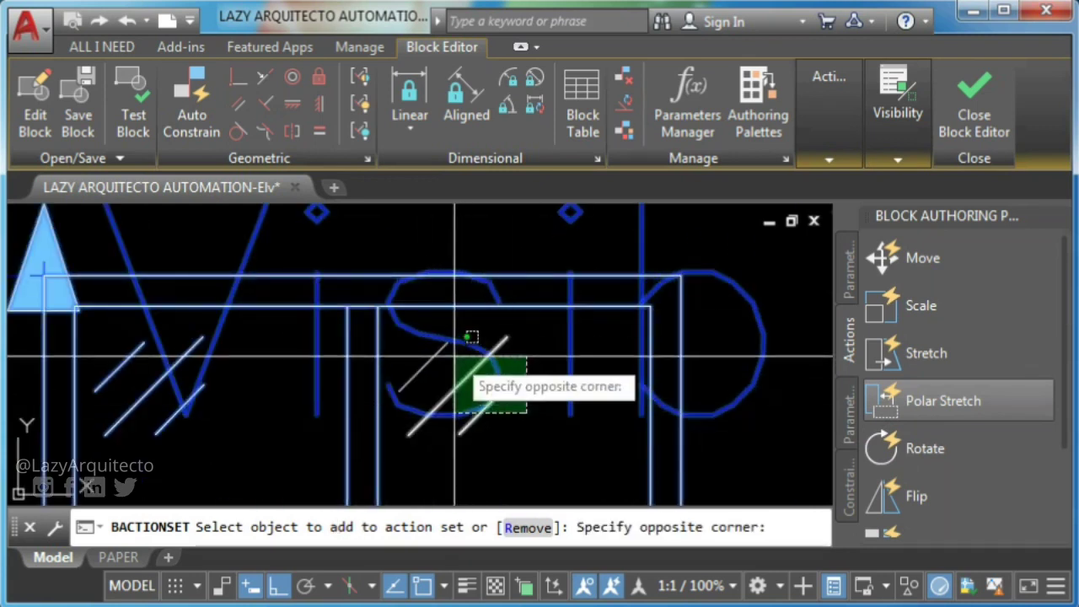
pyautogui.click(427, 354)
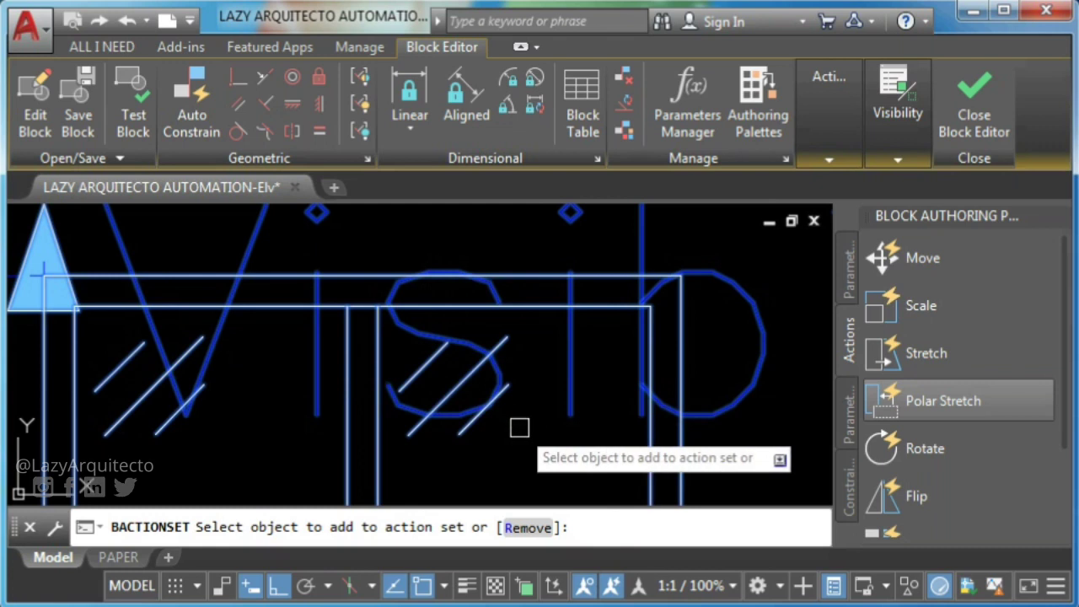
pyautogui.press('Return')
# Zoom to the whole window, start a block test and switch to the 2-DIVISIONS state
pyautogui.middleClick(513, 391)
pyautogui.middleClick(514, 390)
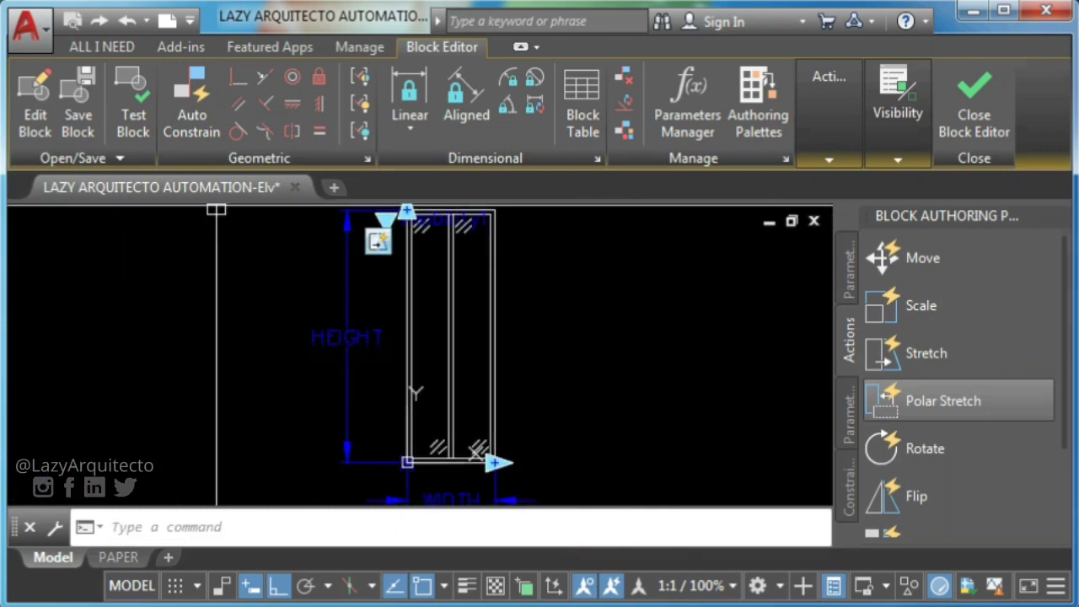
pyautogui.click(569, 312)
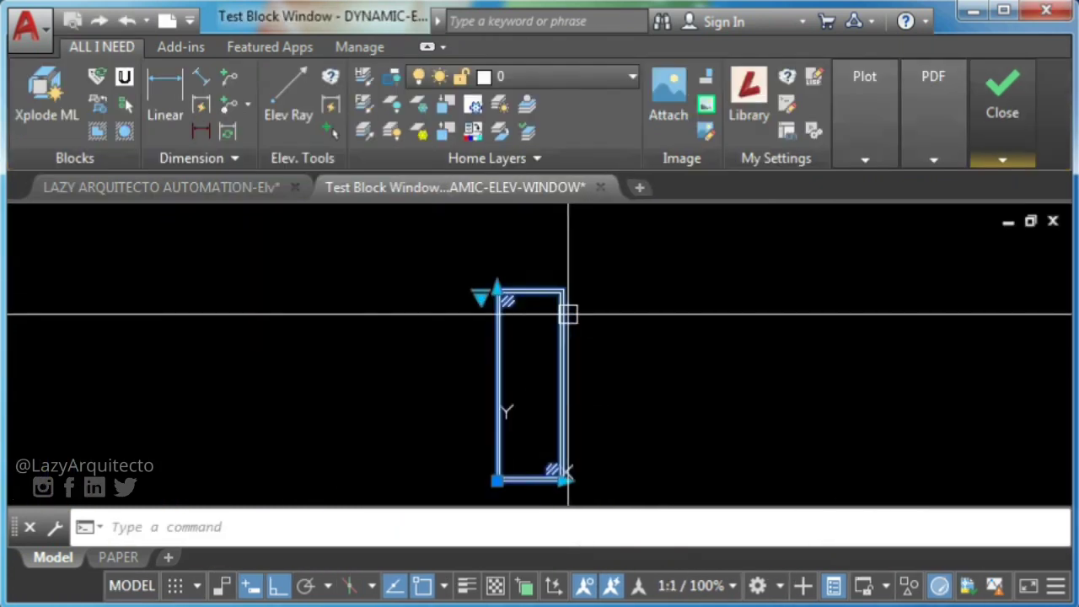
pyautogui.scroll(2, 569, 313)
pyautogui.click(482, 296)
pyautogui.click(537, 337)
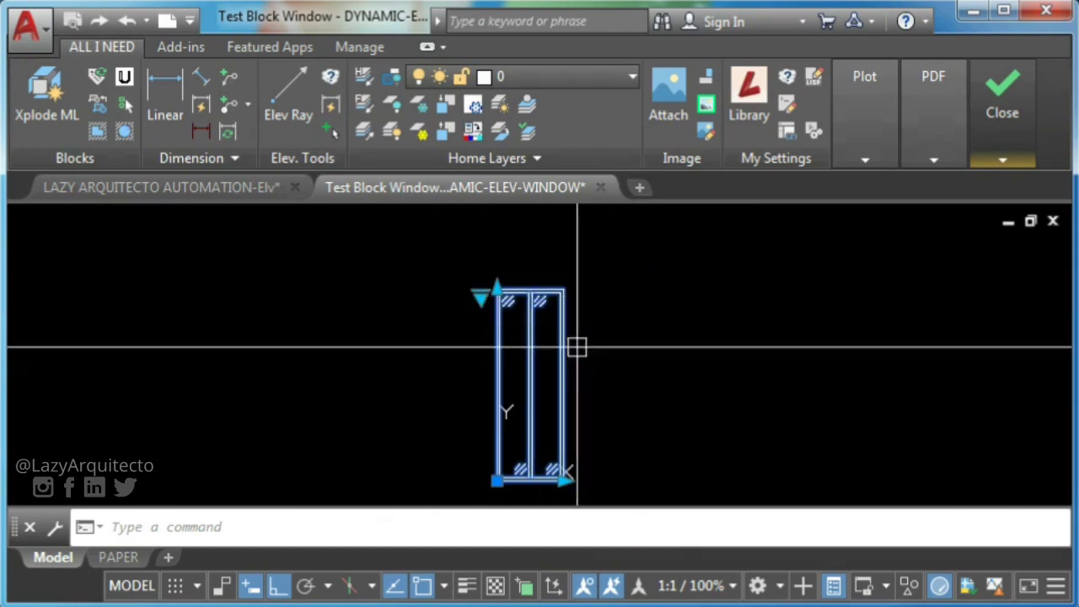
# Stretch the test window about three times wider and shorter, then close the test block
pyautogui.moveTo(482, 296); pyautogui.dragTo(495, 263)
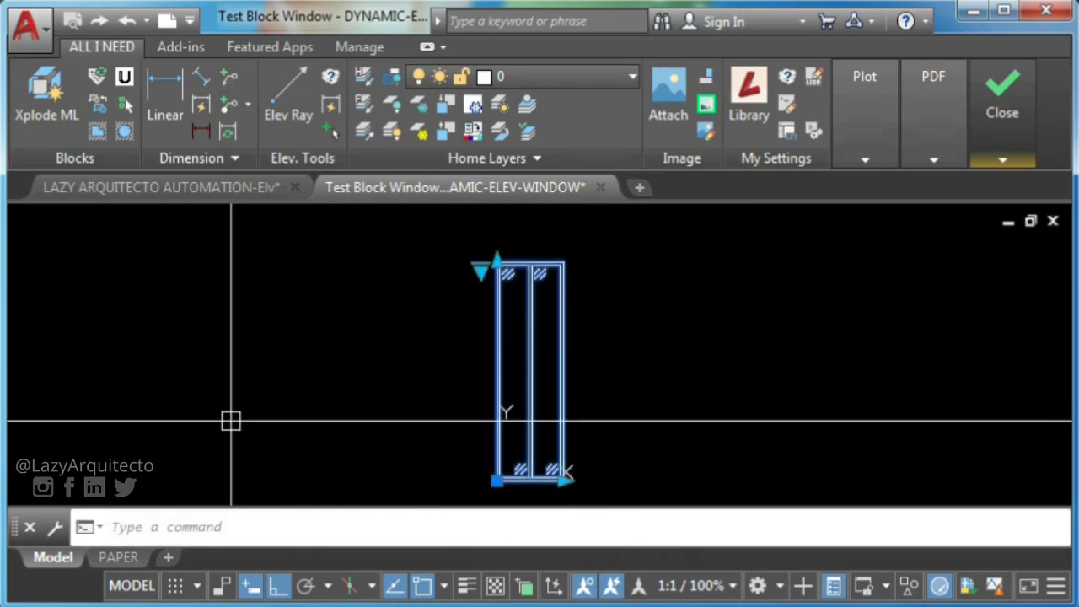
pyautogui.click(562, 479)
pyautogui.click(704, 479)
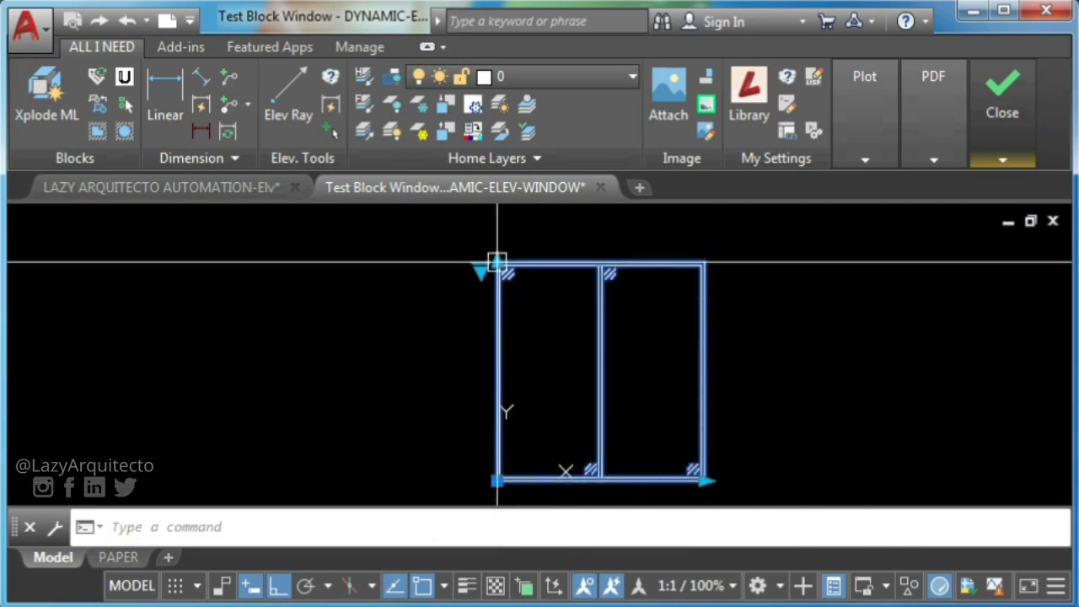
pyautogui.moveTo(498, 262); pyautogui.dragTo(497, 357)
pyautogui.click(1003, 151)
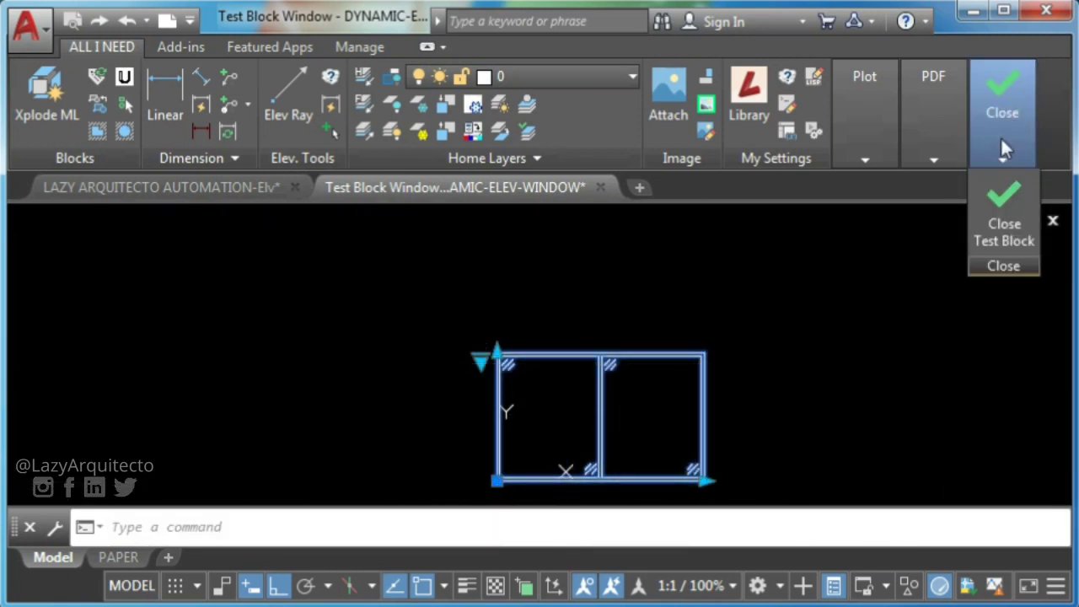
pyautogui.click(988, 200)
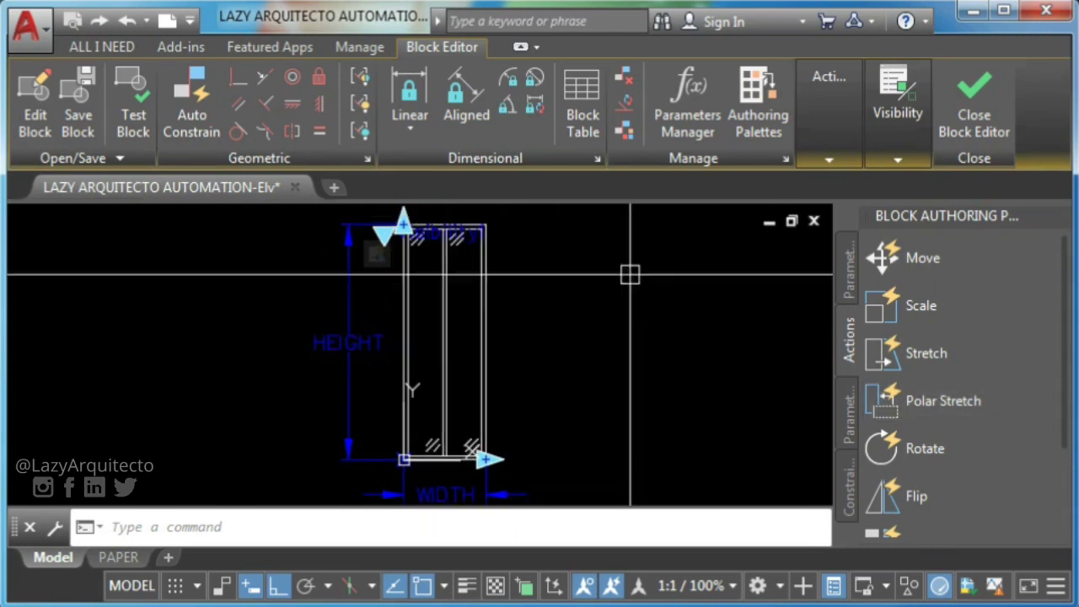
# Switch the block's visibility state to 3-DIVISIONS
pyautogui.click(906, 137)
pyautogui.click(974, 213)
pyautogui.click(959, 286)
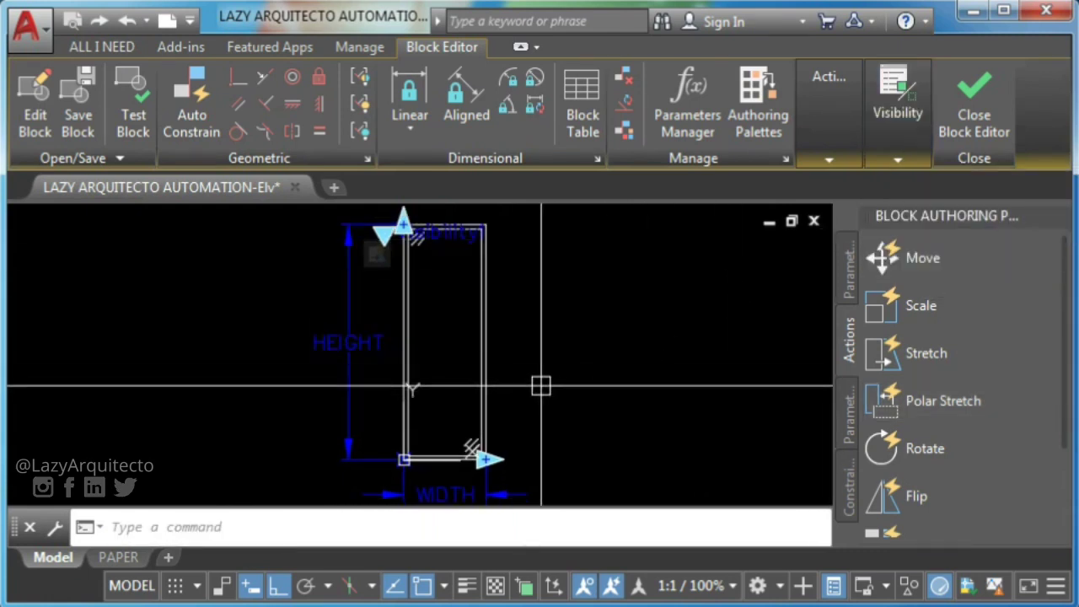
pyautogui.scroll(5, 441, 479)
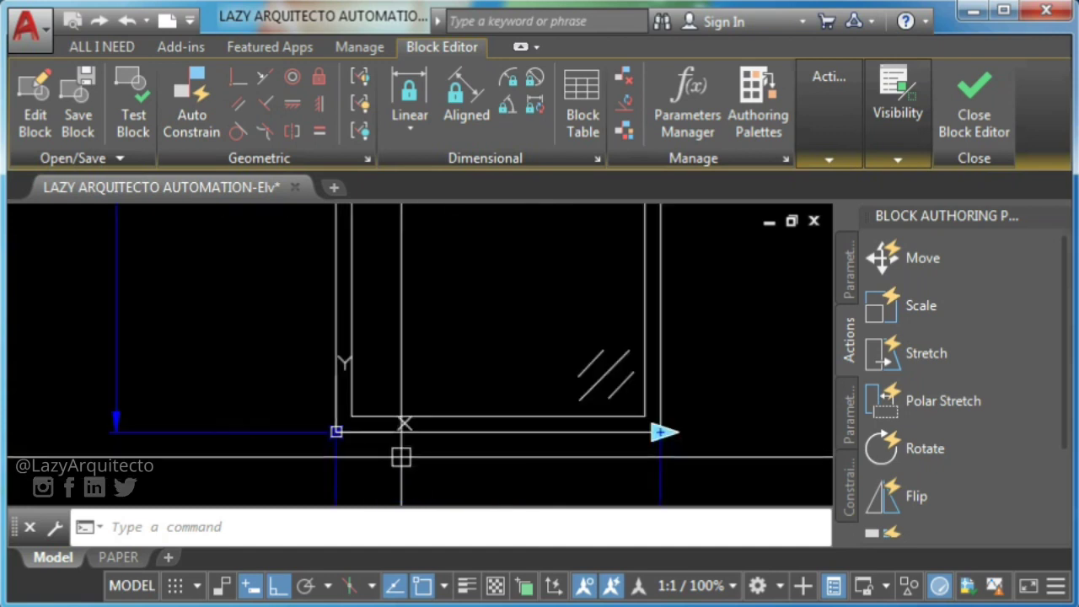
pyautogui.scroll(3, 408, 460)
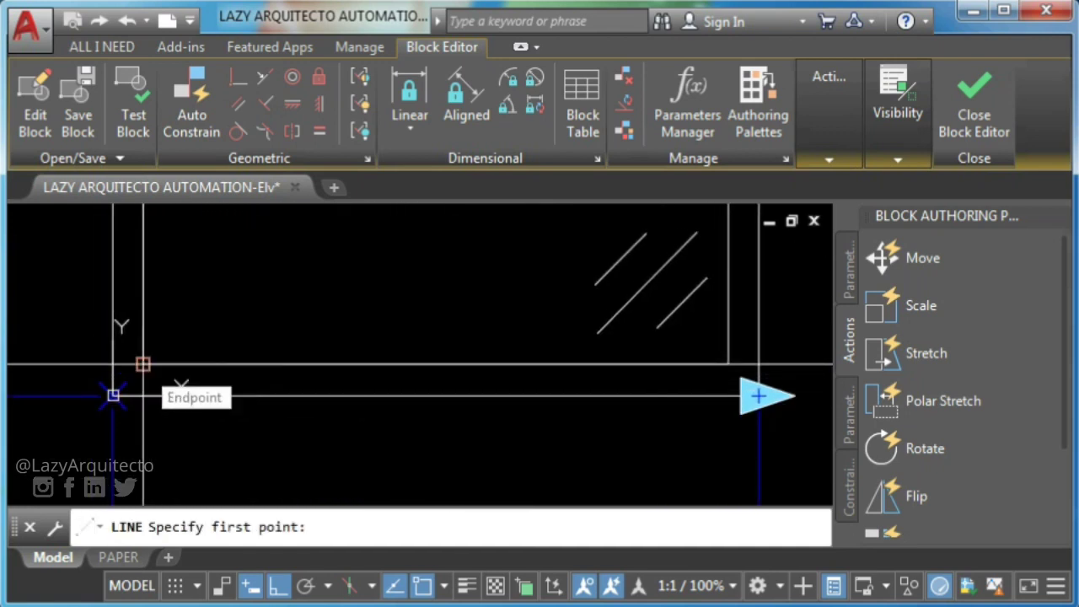
# Draw a horizontal line across the window's bottom and move it onto the inner sill edge
pyautogui.click(143, 365)
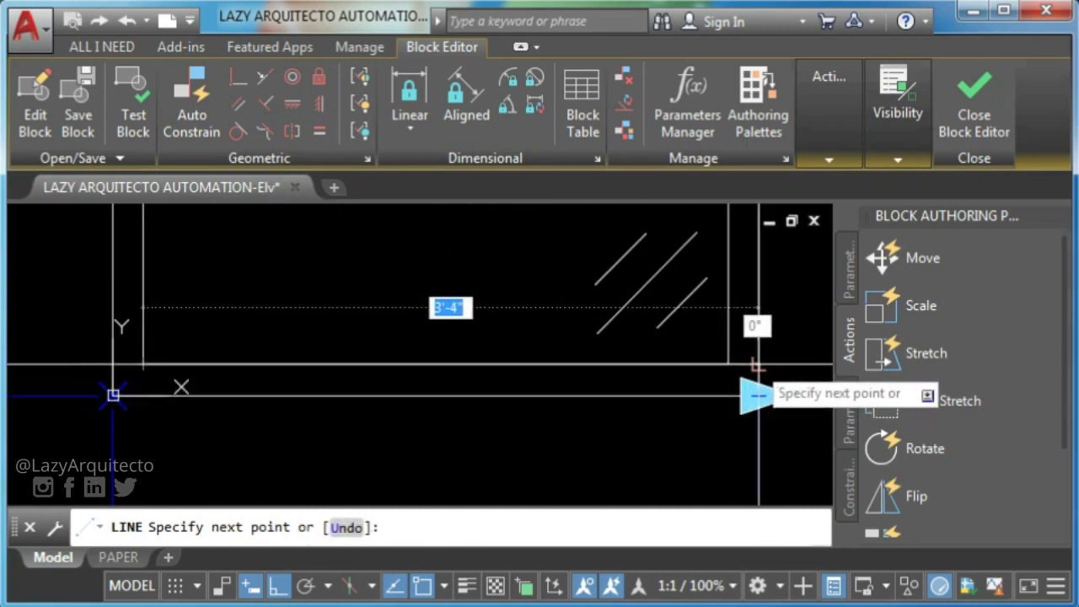
pyautogui.click(728, 365)
pyautogui.press('Escape')
pyautogui.click(651, 364)
pyautogui.write('M')
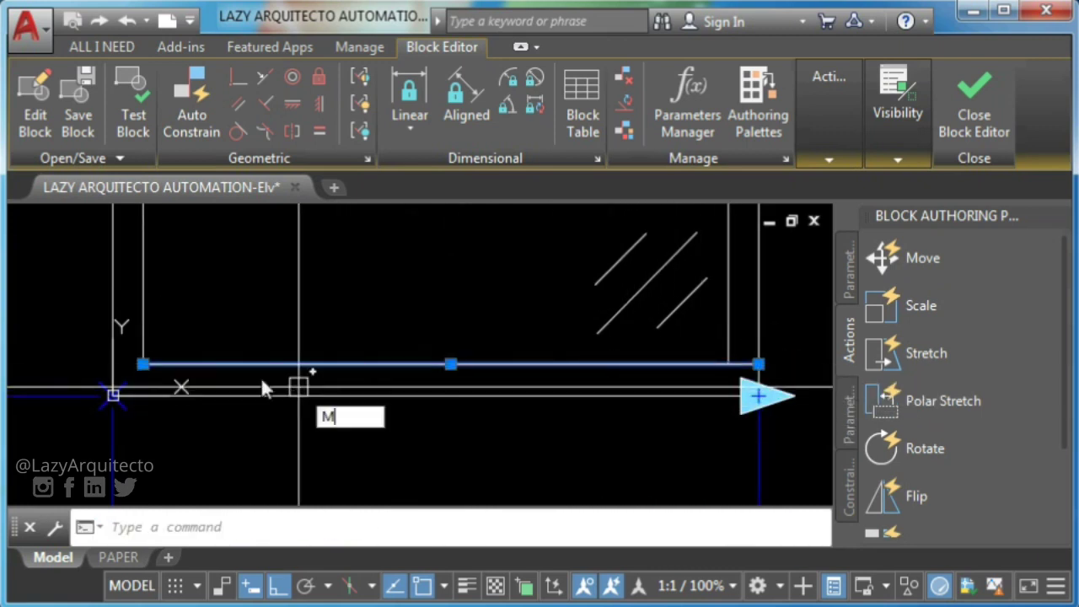
pyautogui.press('Return')
pyautogui.click(248, 316)
pyautogui.click(229, 316)
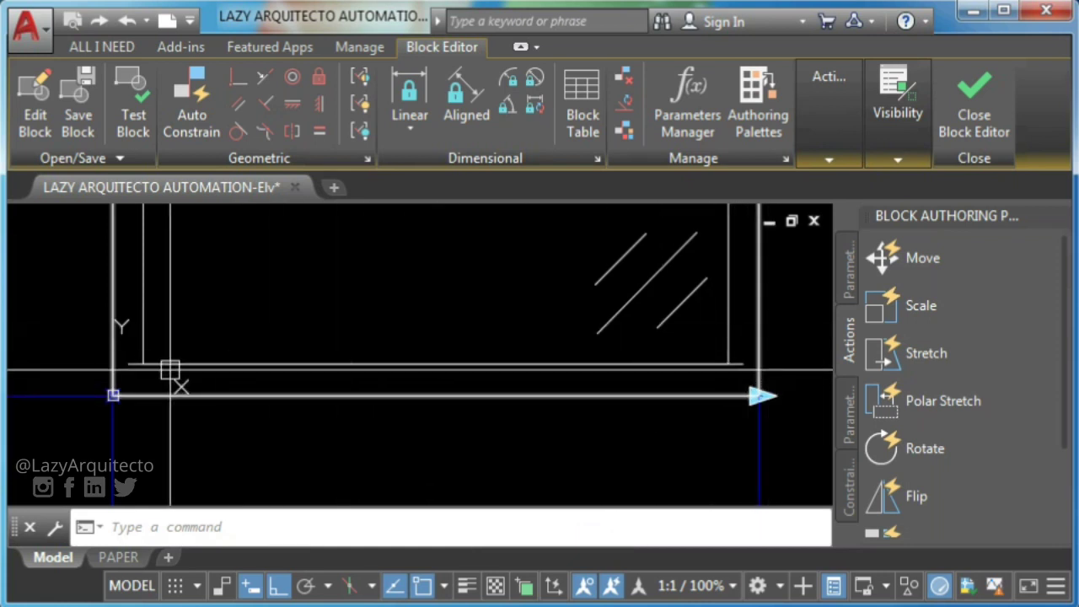
# DIVIDE the new sill line into 3 equal segments
pyautogui.write('DIV')
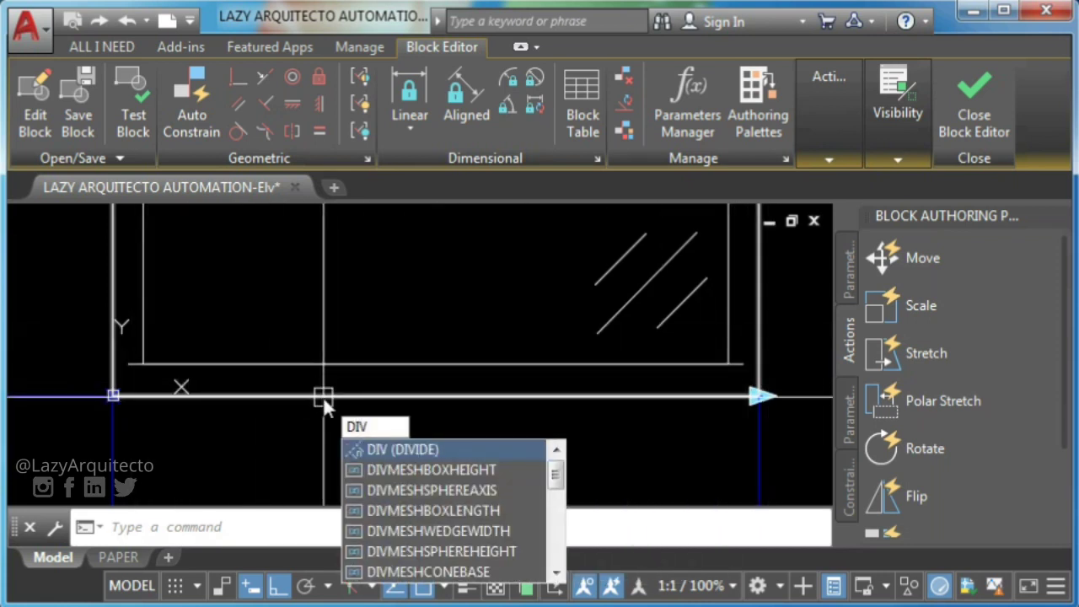
pyautogui.press('Return')
pyautogui.click(142, 365)
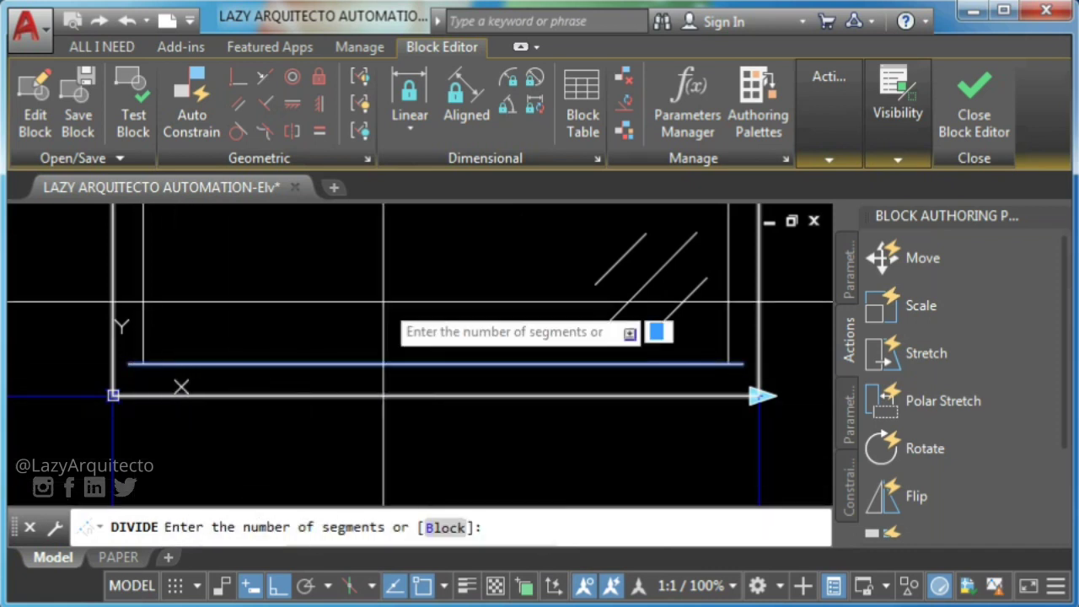
pyautogui.write('3')
pyautogui.press('Return')
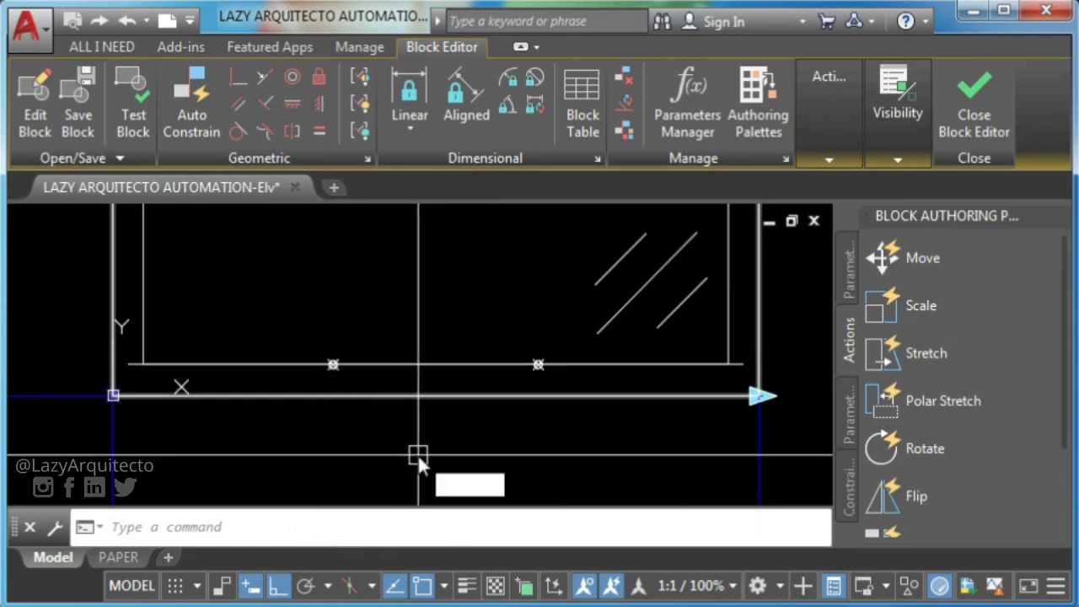
pyautogui.write('DDP')
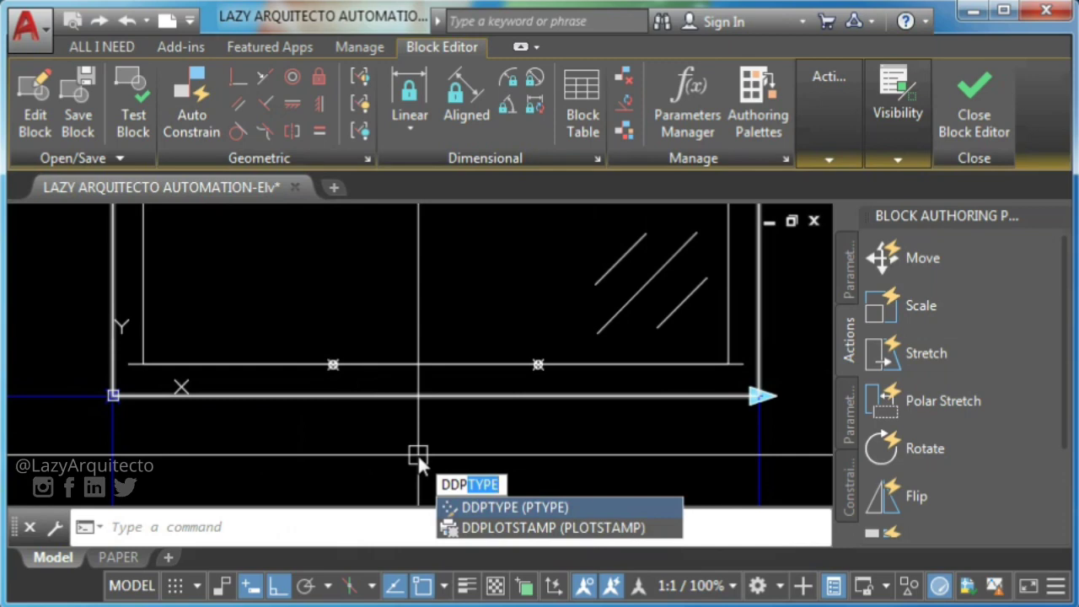
# Set the point style to a small tick so the two division points are visible
pyautogui.click(522, 507)
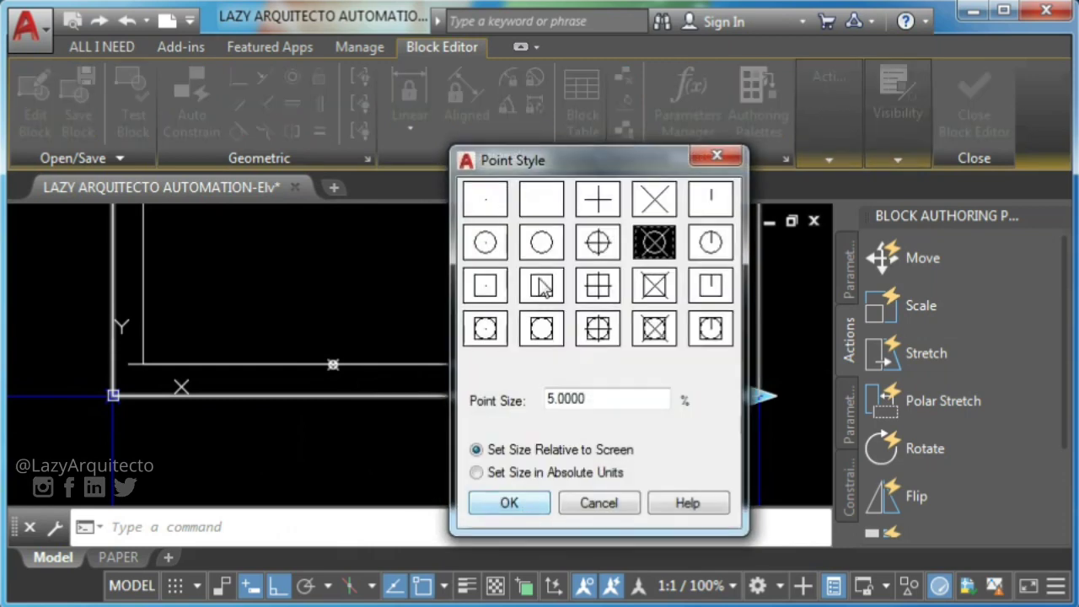
pyautogui.moveTo(540, 160); pyautogui.dragTo(633, 130)
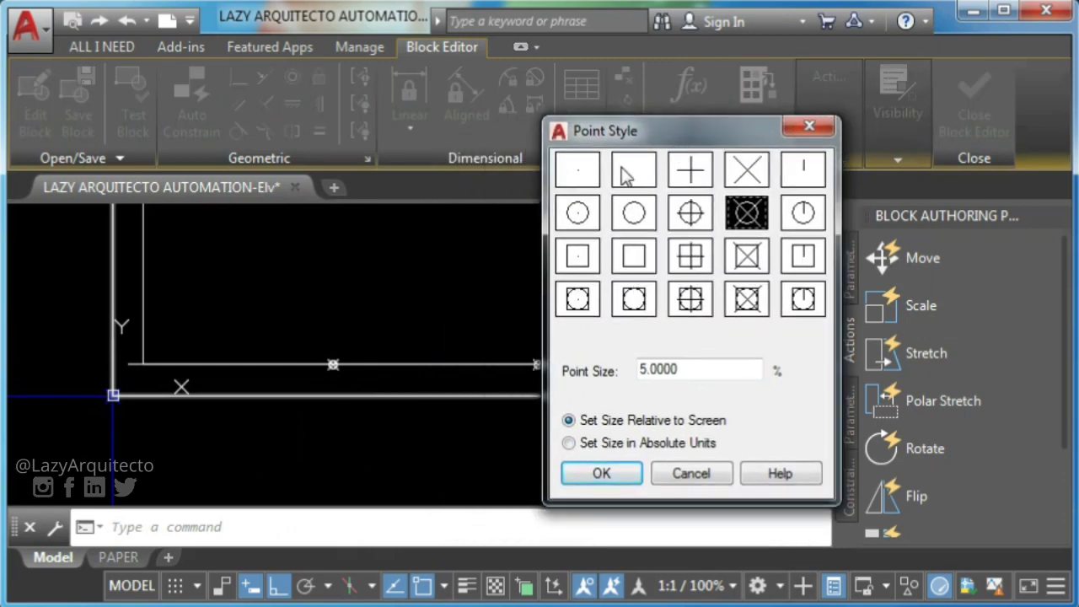
pyautogui.click(602, 474)
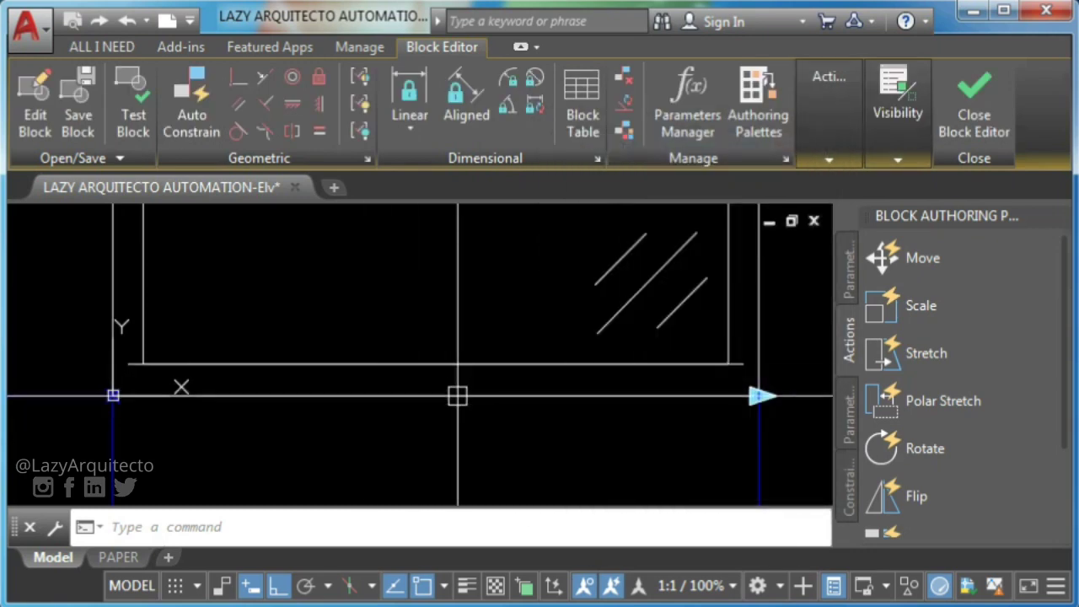
pyautogui.press('Return')
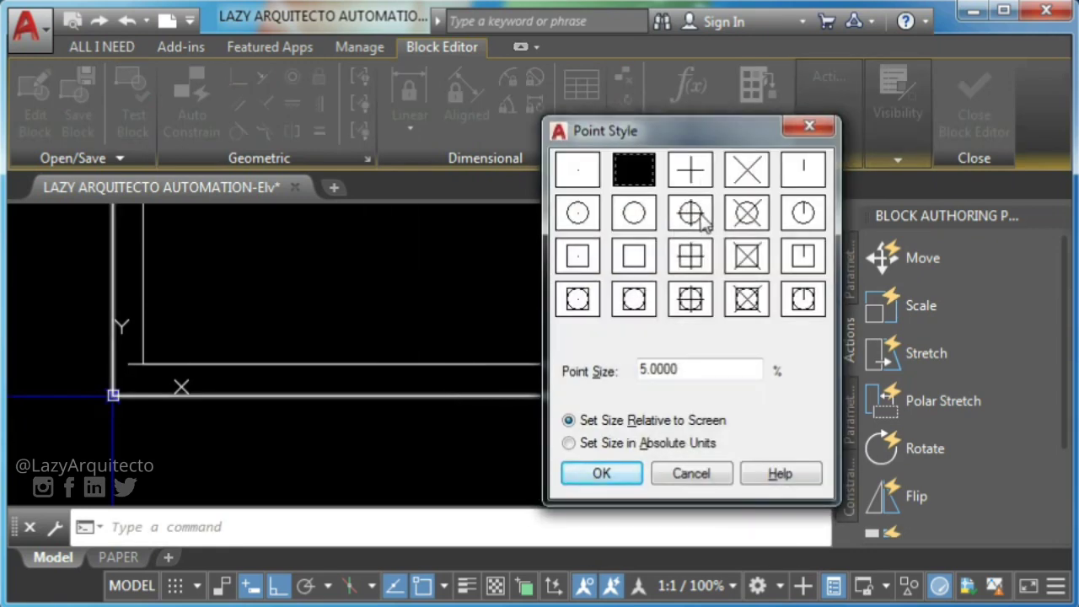
pyautogui.click(624, 475)
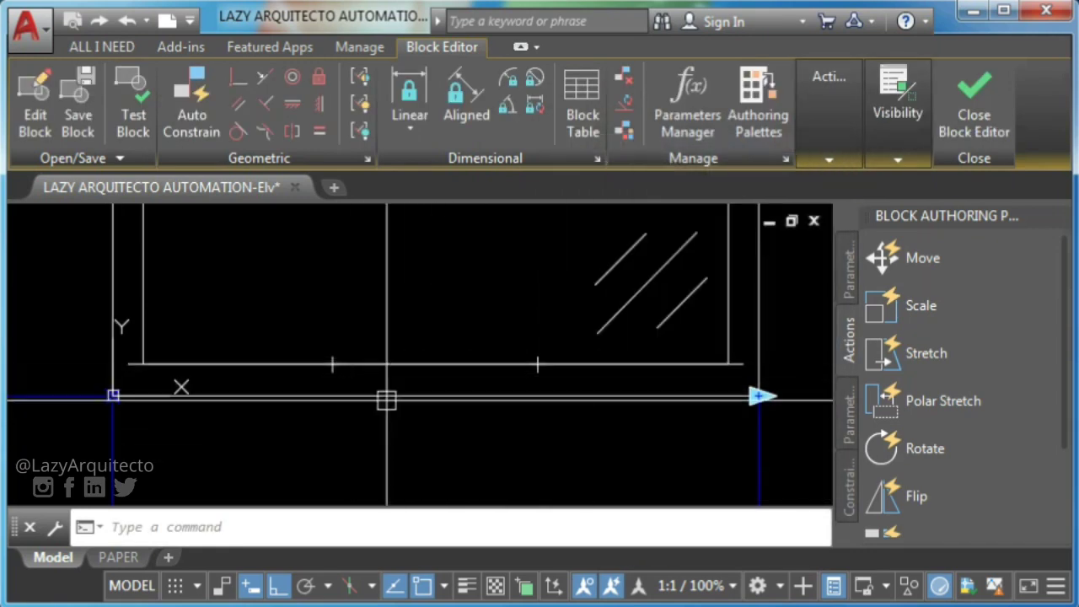
# Draw a vertical mullion line up from the first division point
pyautogui.write('l')
pyautogui.press('Return')
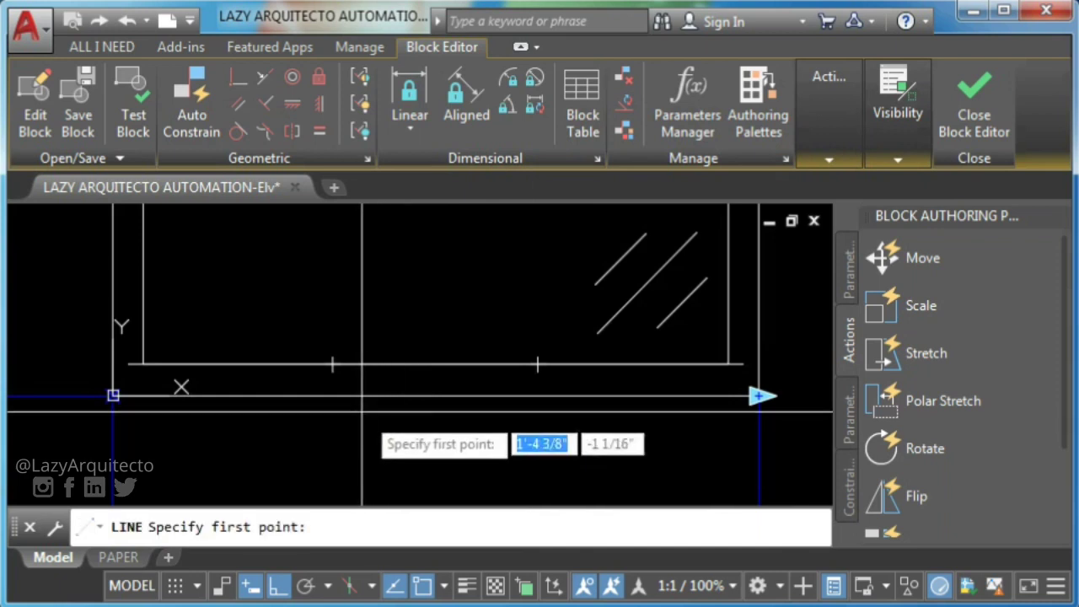
pyautogui.click(332, 365)
pyautogui.scroll(-5, 338, 366)
pyautogui.scroll(5, 360, 368)
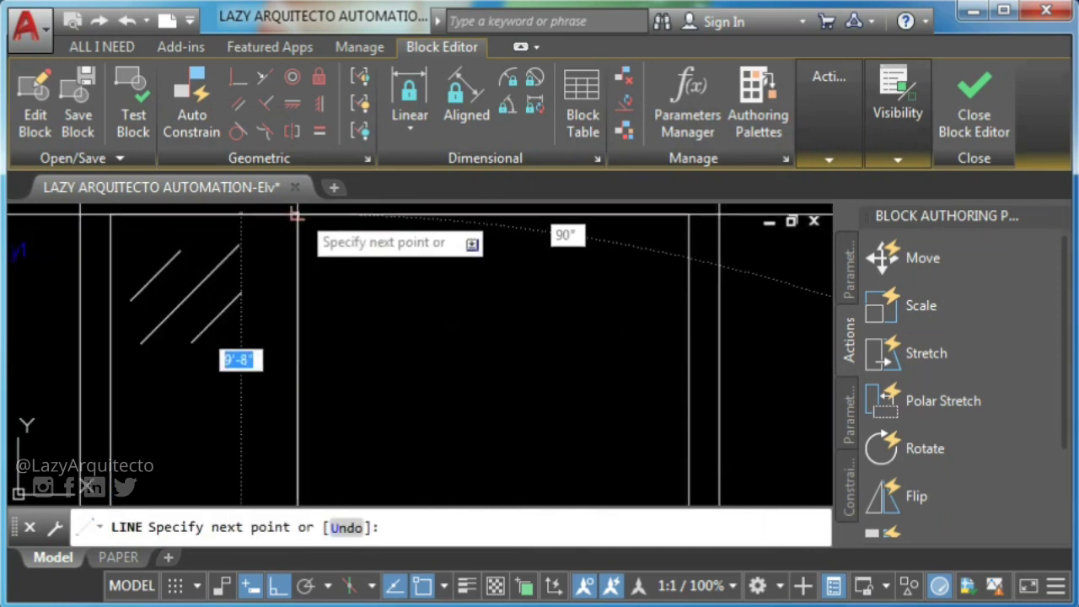
pyautogui.scroll(-5, 379, 312)
pyautogui.press('Escape')
pyautogui.scroll(5, 371, 480)
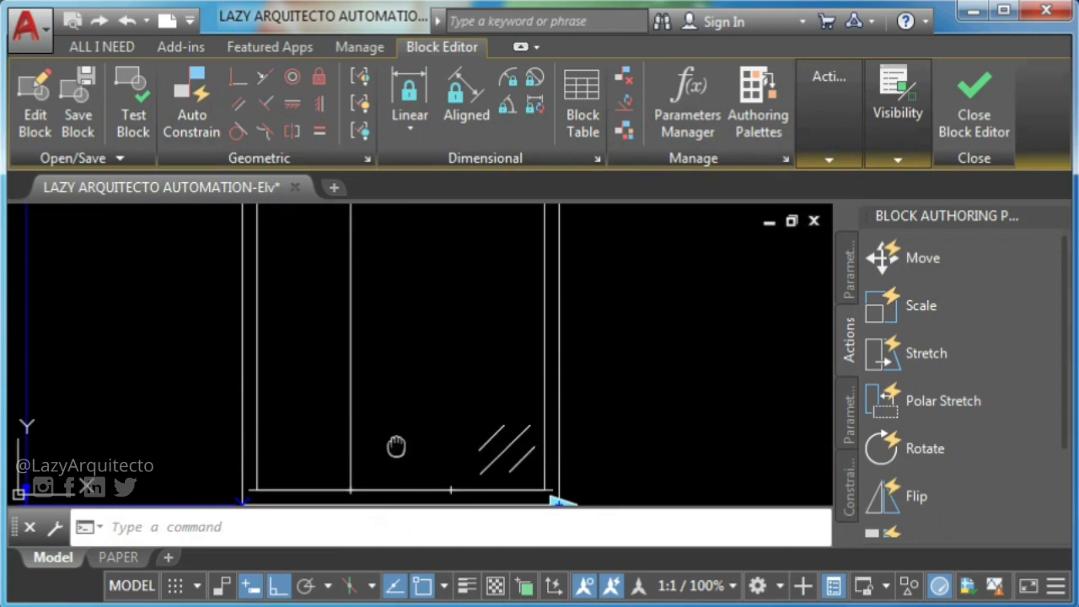
pyautogui.moveTo(393, 446); pyautogui.dragTo(398, 377, button='middle')
# Offset the mullion line 2 inches to the left
pyautogui.write('o')
pyautogui.press('Return')
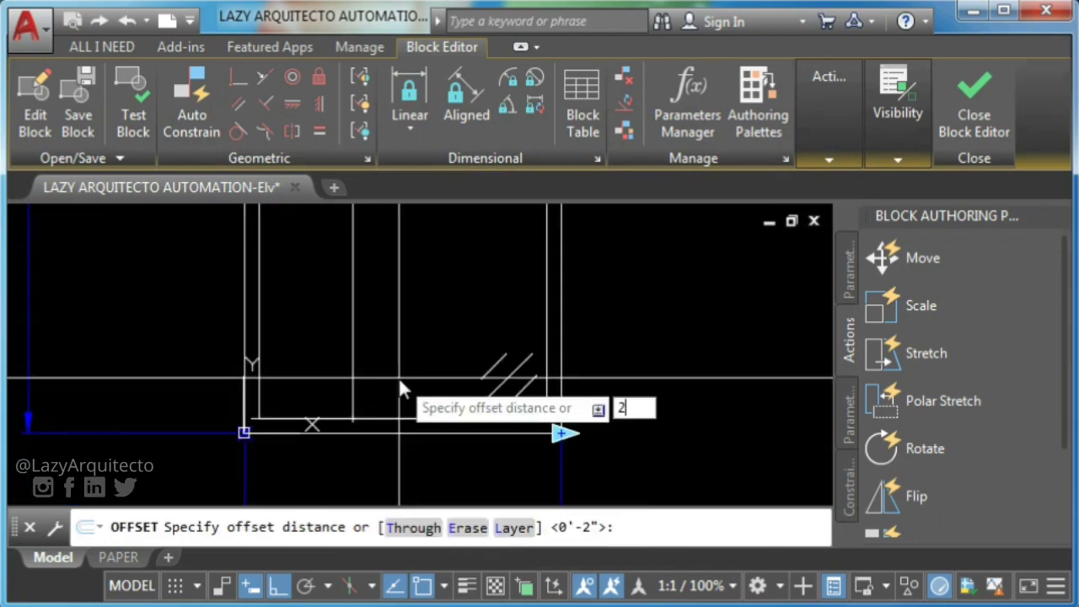
pyautogui.write('2')
pyautogui.press('Return')
pyautogui.click(353, 308)
pyautogui.click(344, 321)
pyautogui.press('Escape')
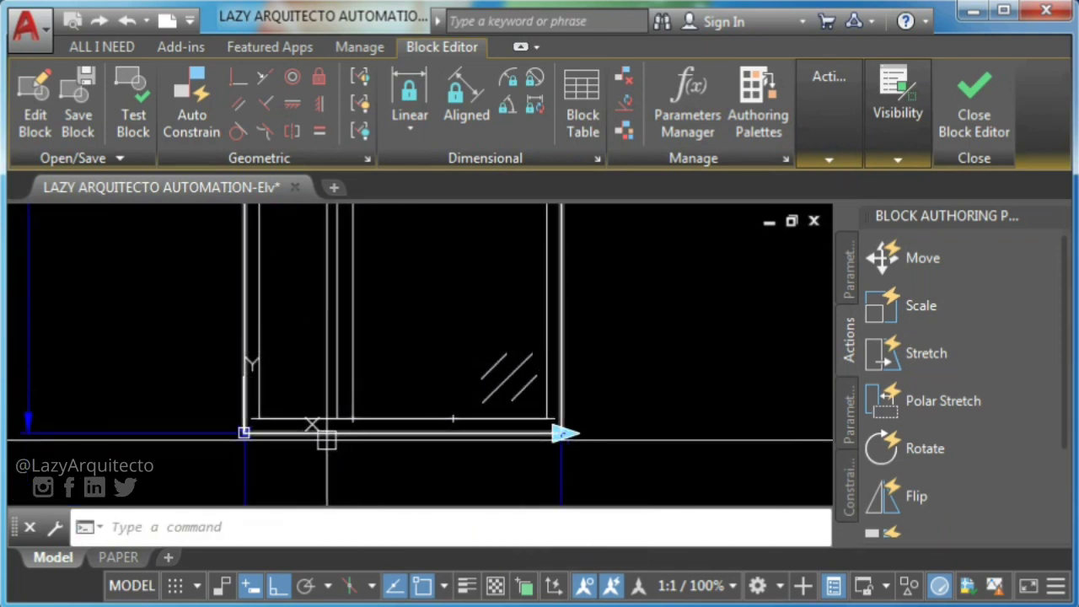
# Move the two mullion lines with M2P so they center on the division point
pyautogui.scroll(5, 327, 438)
pyautogui.click(436, 248)
pyautogui.click(343, 289)
pyautogui.write('M')
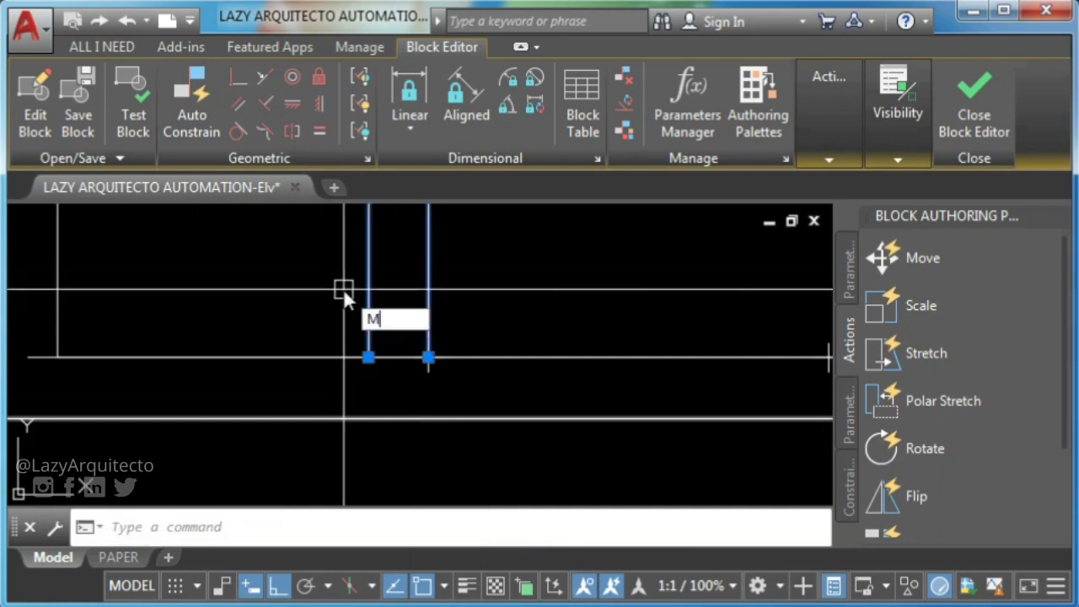
pyautogui.press('Return')
pyautogui.write('M2')
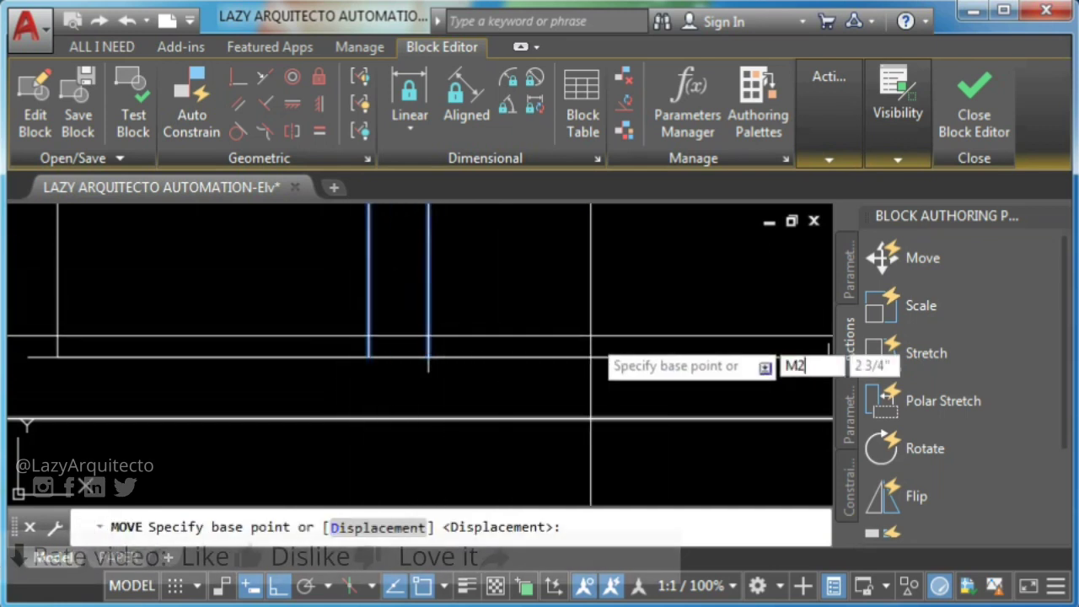
pyautogui.write('P')
pyautogui.press('Return')
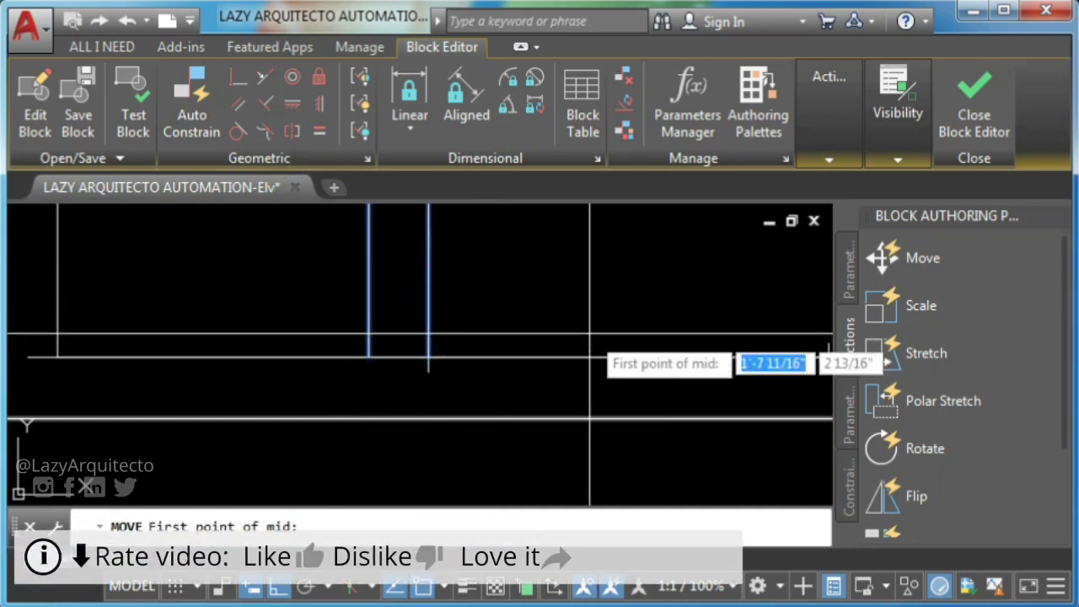
pyautogui.click(429, 359)
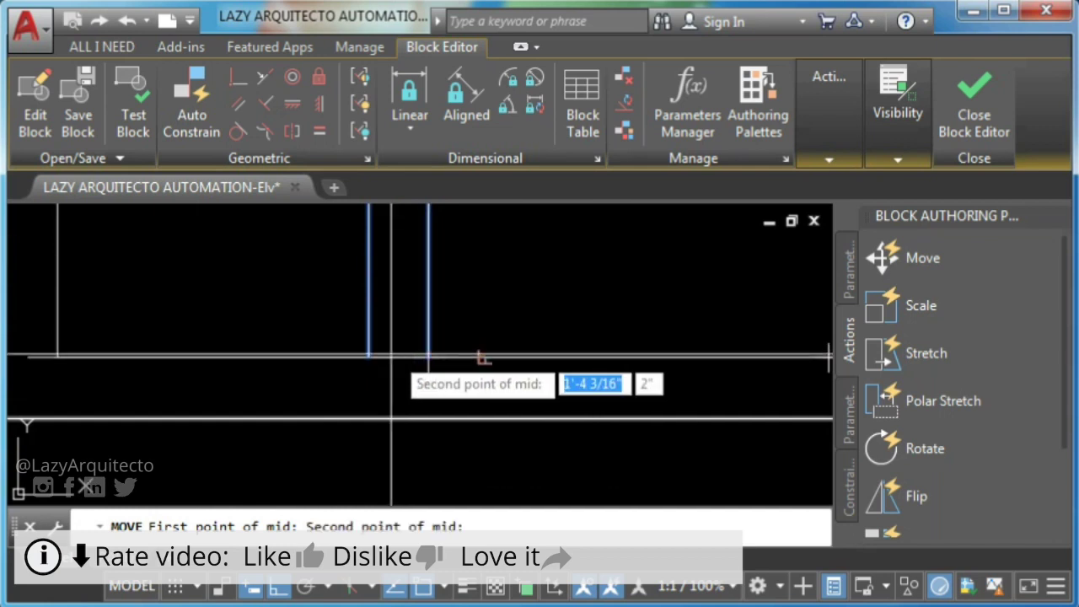
pyautogui.click(408, 312)
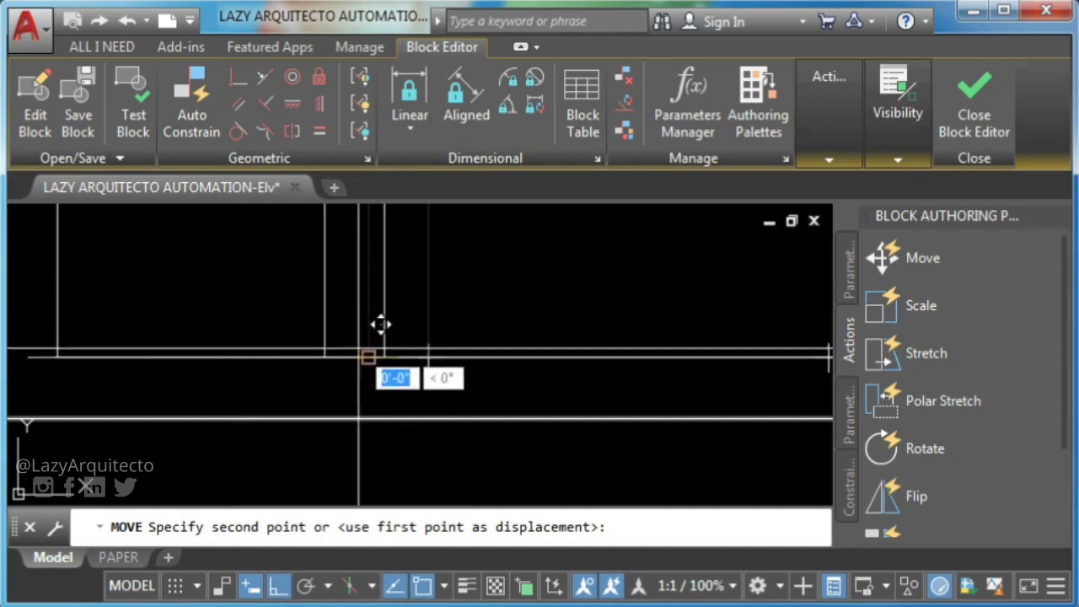
pyautogui.click(453, 332)
# Copy the centered mullion pair onto the second division point
pyautogui.click(503, 290)
pyautogui.click(351, 281)
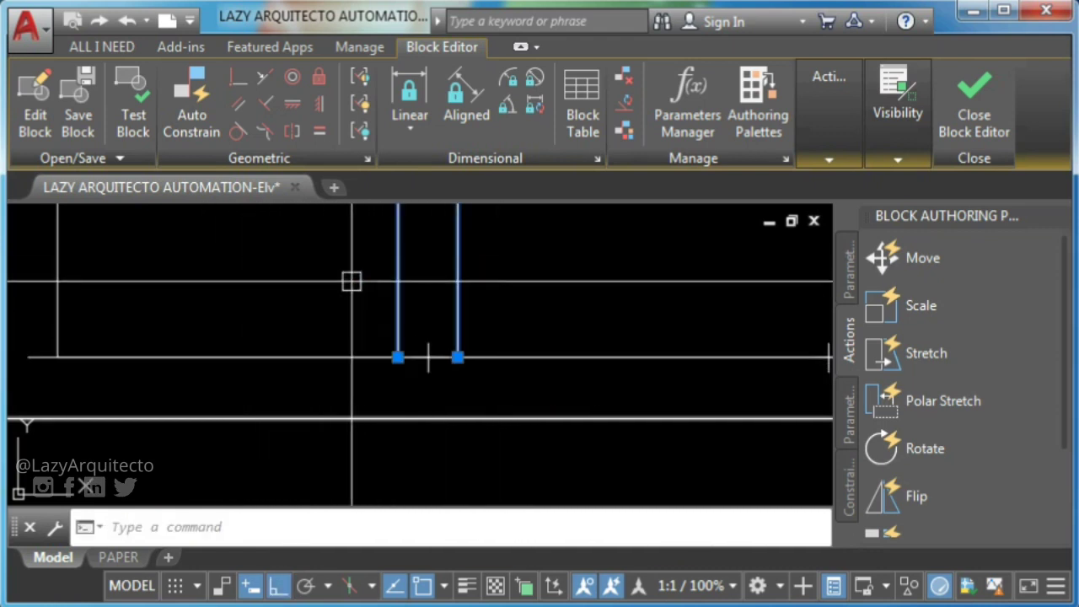
pyautogui.write('CO')
pyautogui.press('Return')
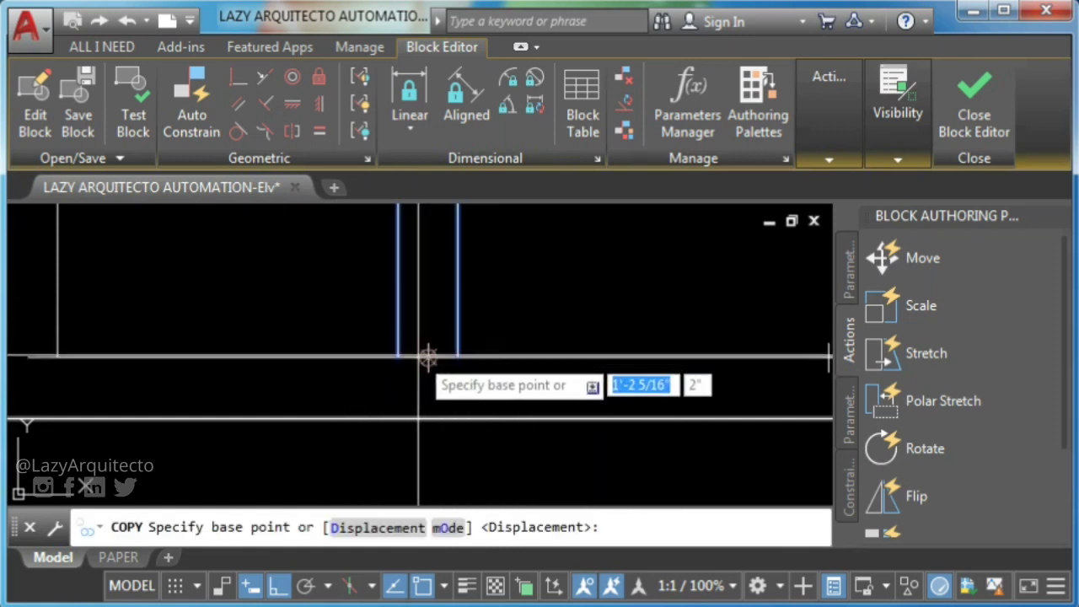
pyautogui.scroll(-2, 429, 358)
pyautogui.click(626, 356)
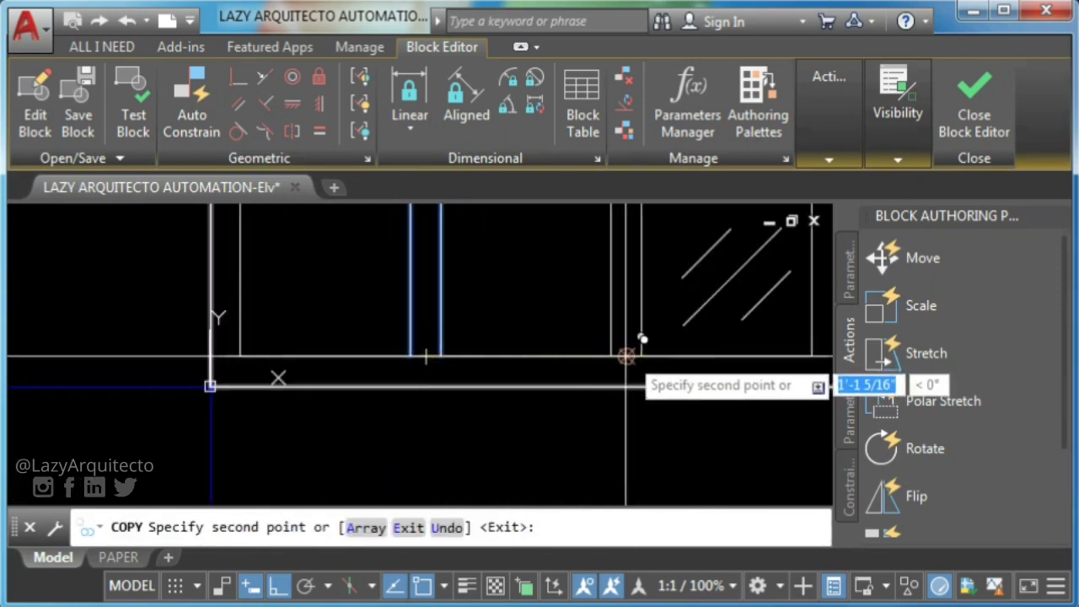
pyautogui.press('Return')
# Erase the helper division line along the sill
pyautogui.click(540, 316)
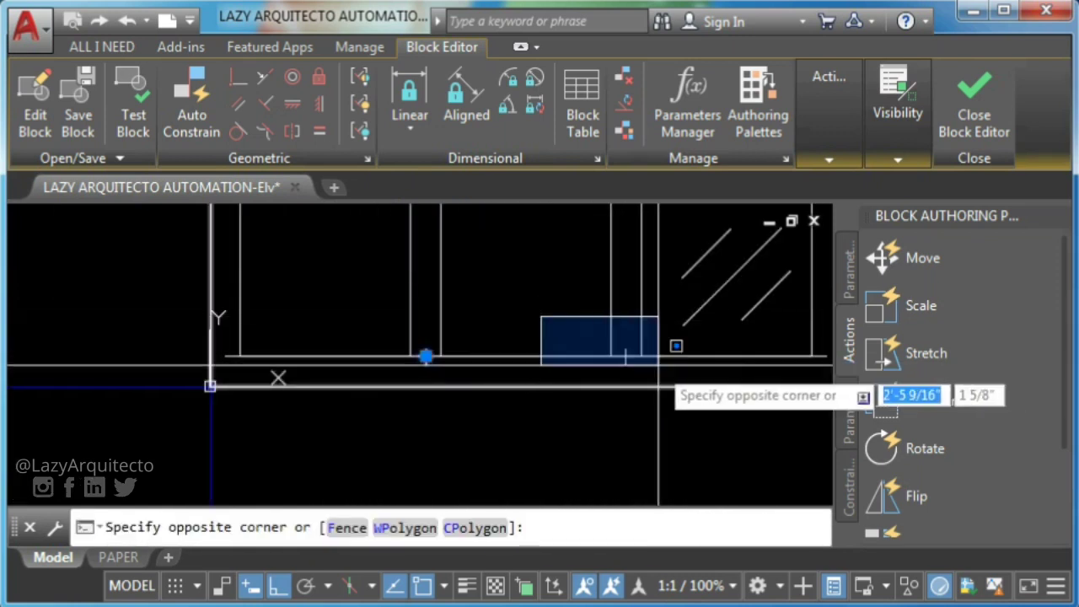
pyautogui.click(650, 396)
pyautogui.click(227, 356)
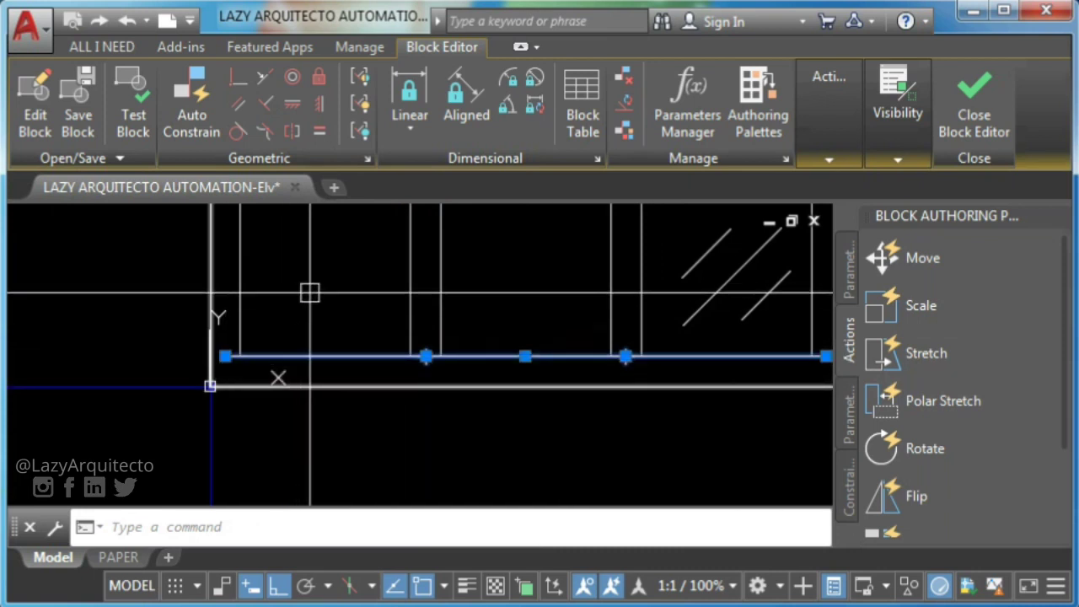
pyautogui.write('ER')
pyautogui.click(374, 364)
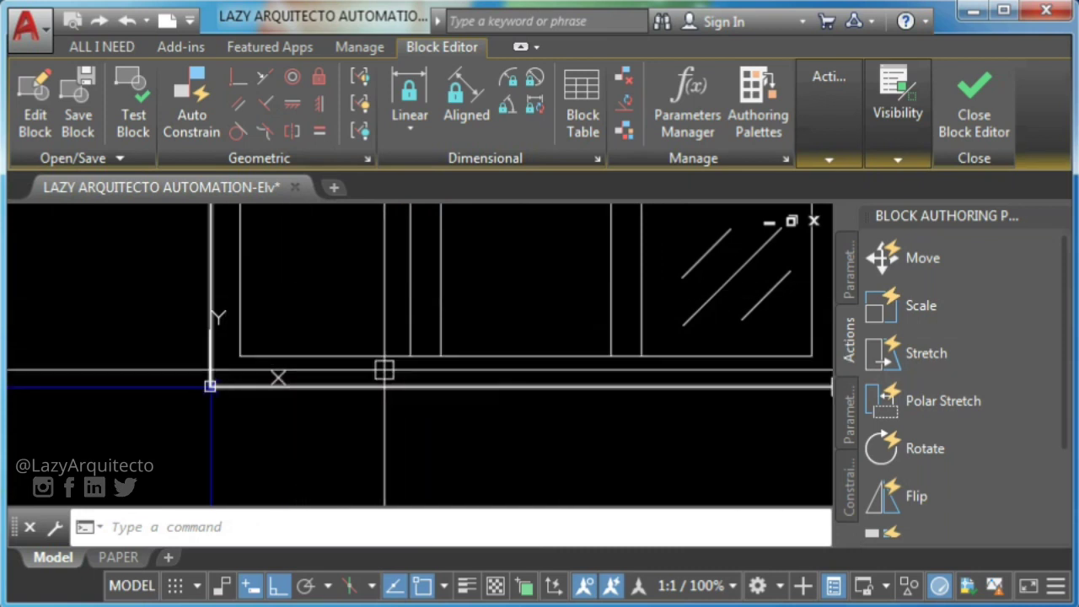
pyautogui.moveTo(351, 375); pyautogui.dragTo(297, 441, button='middle')
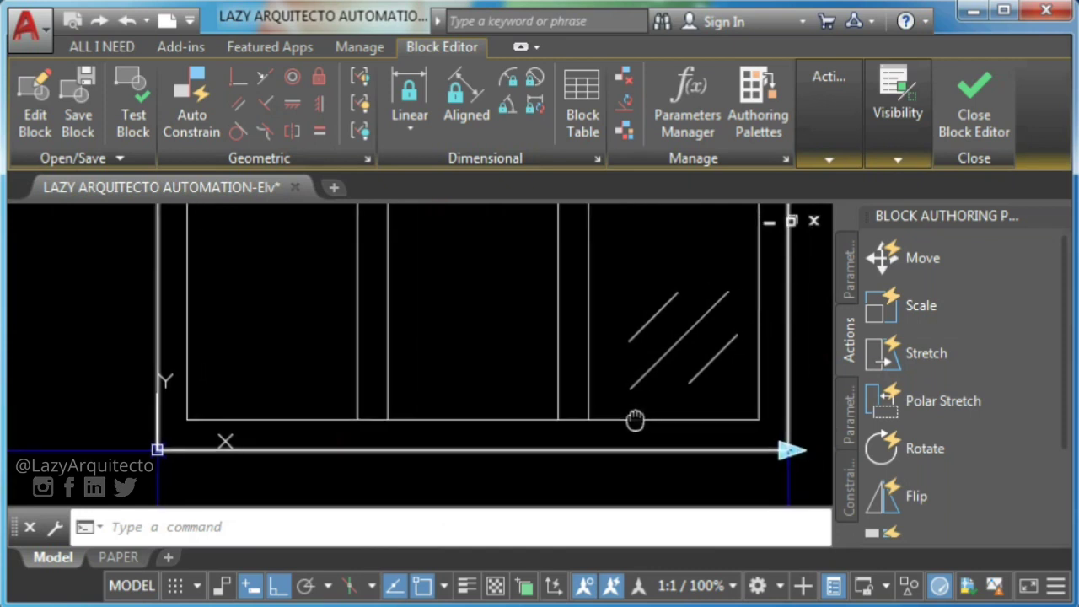
# Copy the three diagonal glass lines from the right pane into the middle and left panes
pyautogui.click(717, 362)
pyautogui.click(650, 266)
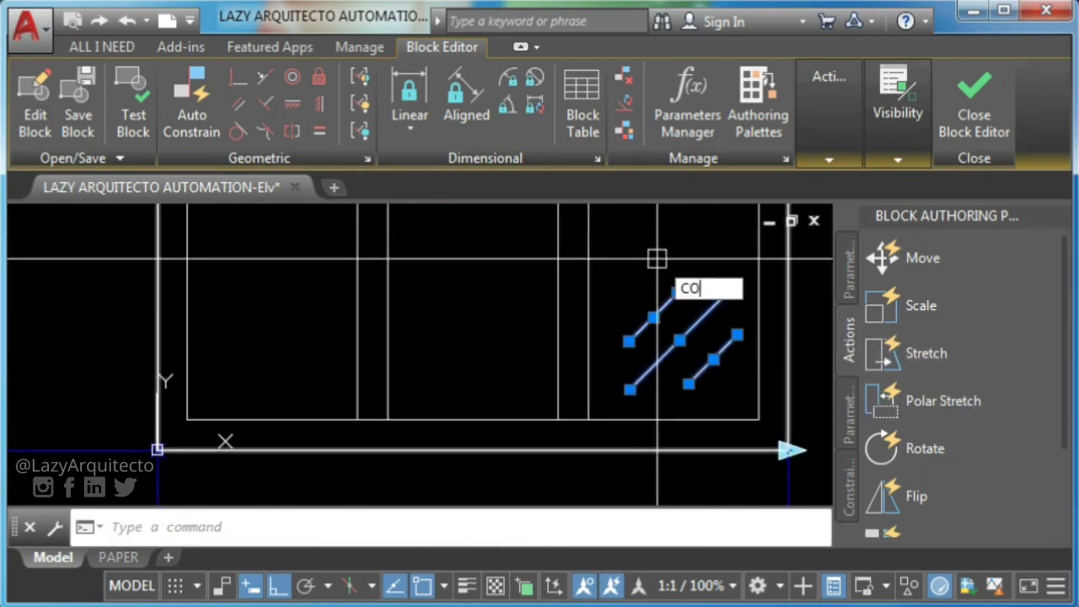
pyautogui.write('CO')
pyautogui.press('Return')
pyautogui.click(758, 419)
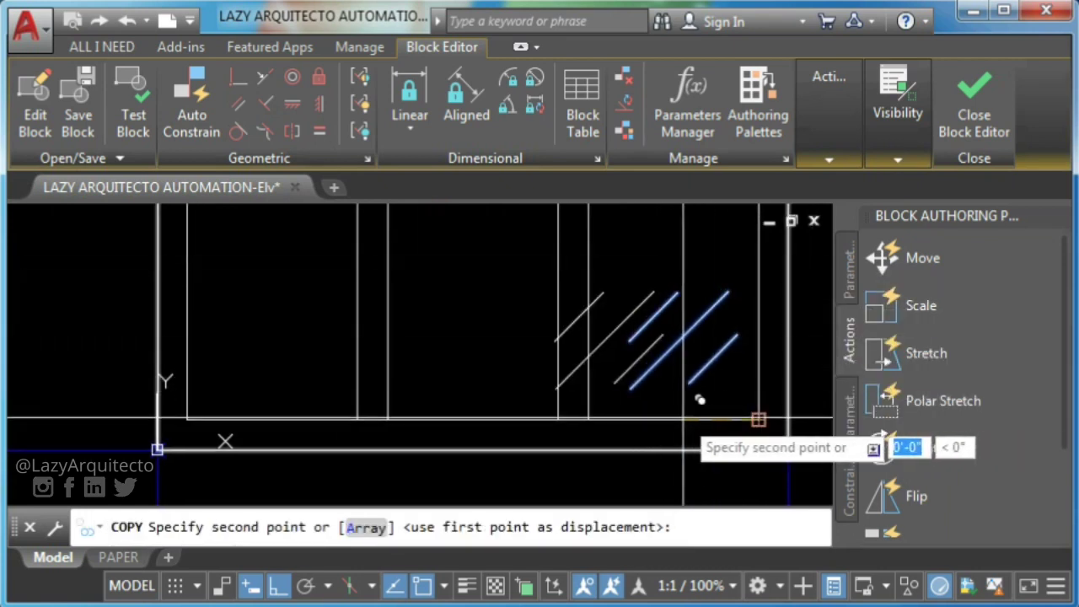
pyautogui.click(571, 402)
pyautogui.click(359, 410)
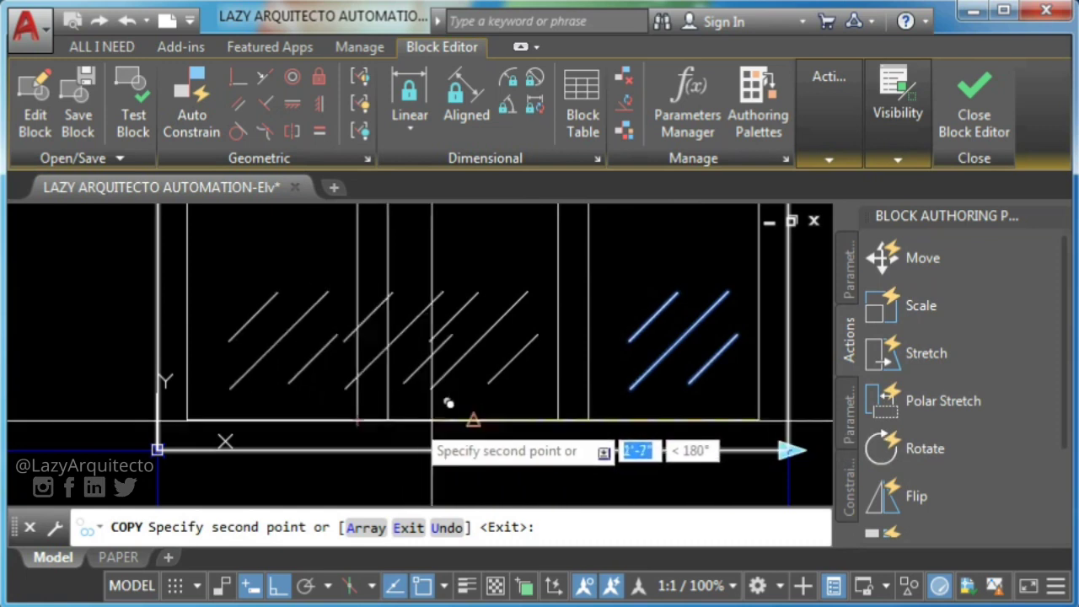
pyautogui.press('Return')
# Copy the upper panel's three diagonal glass lines into the next panel
pyautogui.scroll(5, 393, 464)
pyautogui.moveTo(442, 329); pyautogui.dragTo(447, 489, button='middle')
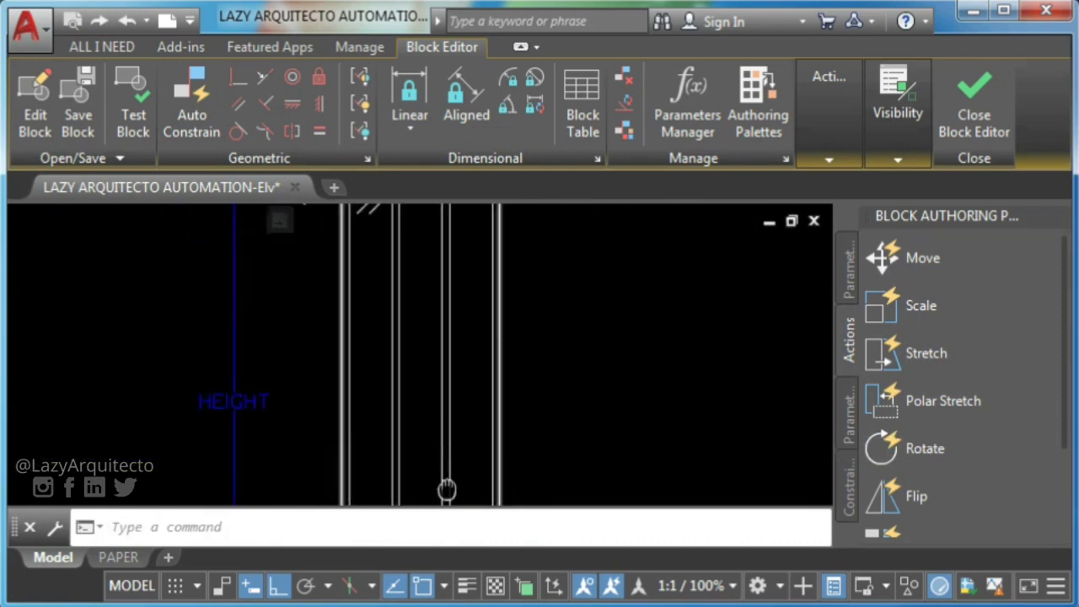
pyautogui.scroll(-5, 452, 397)
pyautogui.scroll(4, 374, 349)
pyautogui.moveTo(523, 220); pyautogui.dragTo(370, 349)
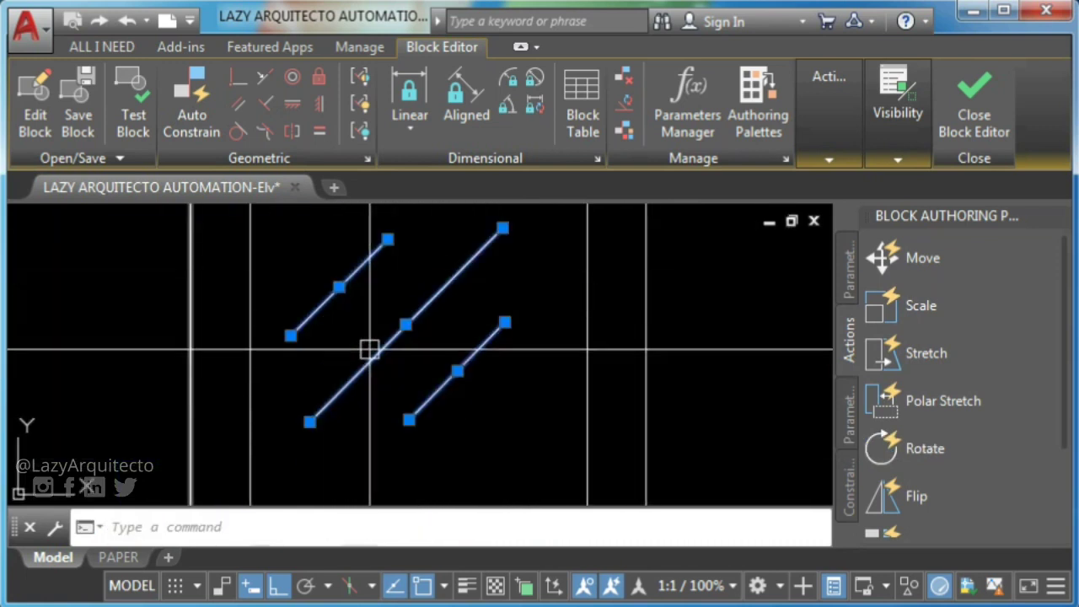
pyautogui.write('CO')
pyautogui.press('Return')
pyautogui.scroll(-3, 379, 366)
pyautogui.click(313, 269)
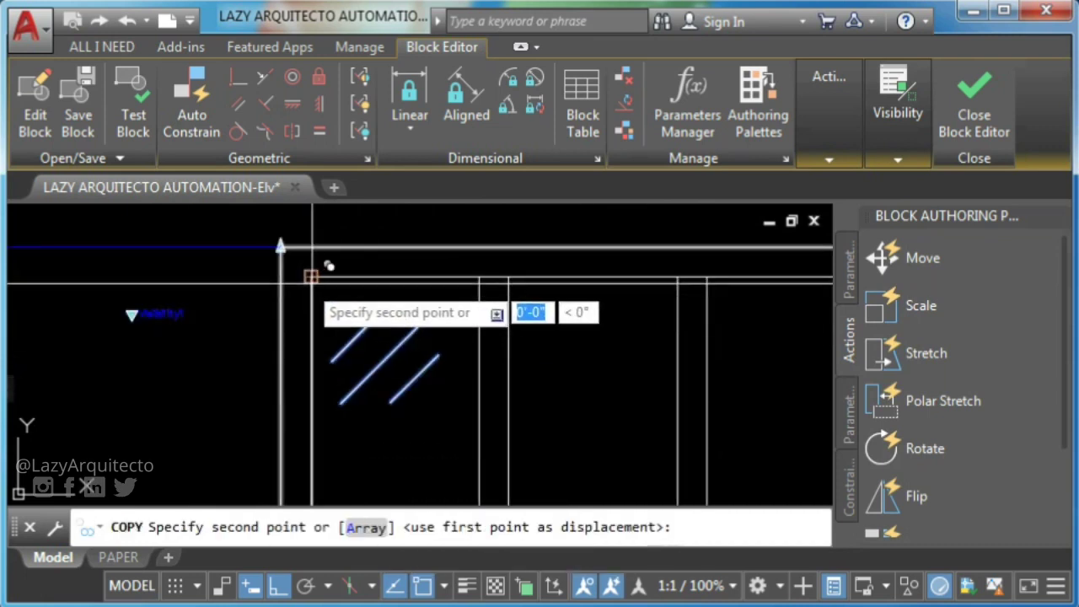
pyautogui.click(709, 274)
pyautogui.press('Return')
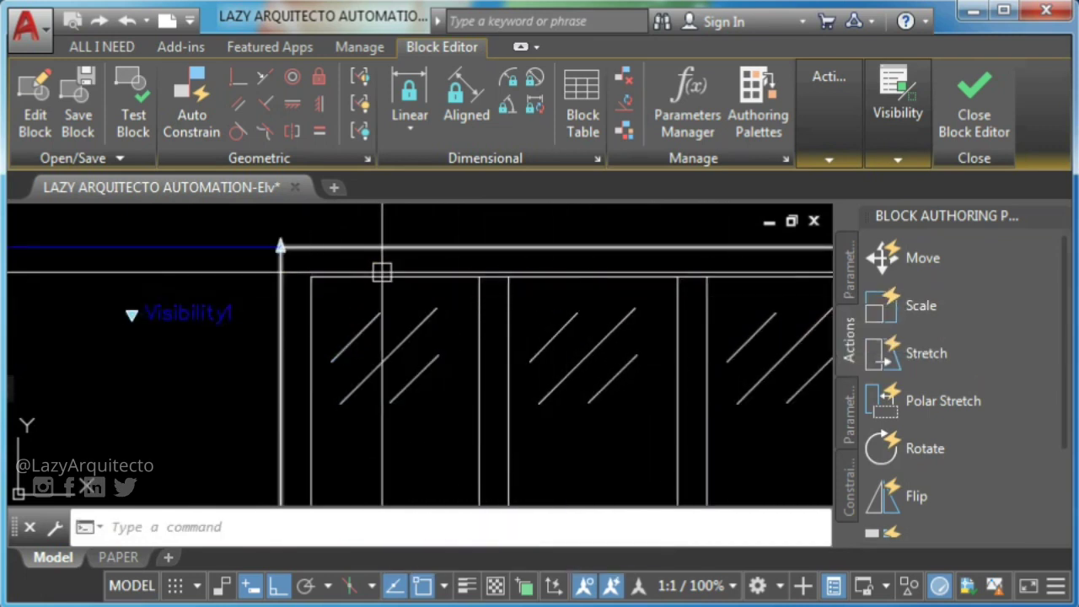
pyautogui.scroll(-3, 377, 240)
pyautogui.scroll(-5, 549, 379)
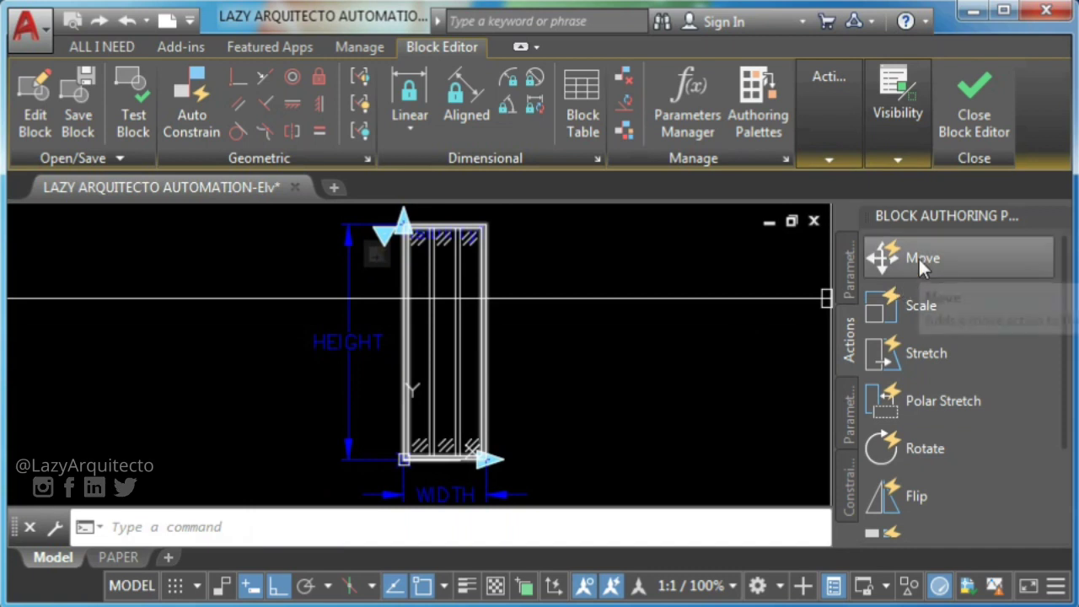
# Add a Move action tied to the WIDTH parameter's end point
pyautogui.click(918, 257)
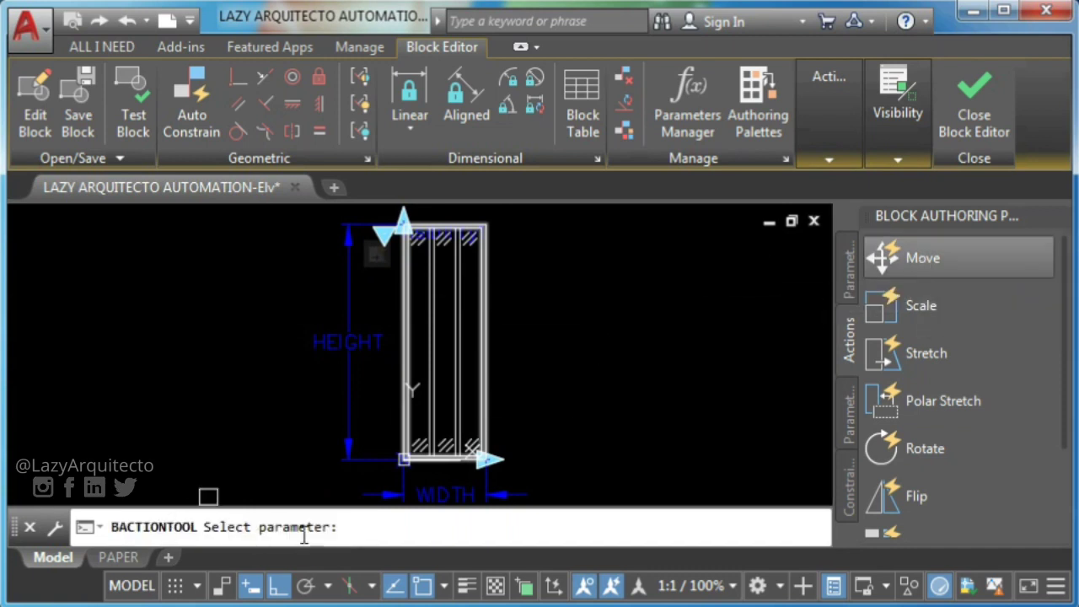
pyautogui.click(443, 492)
pyautogui.scroll(4, 517, 388)
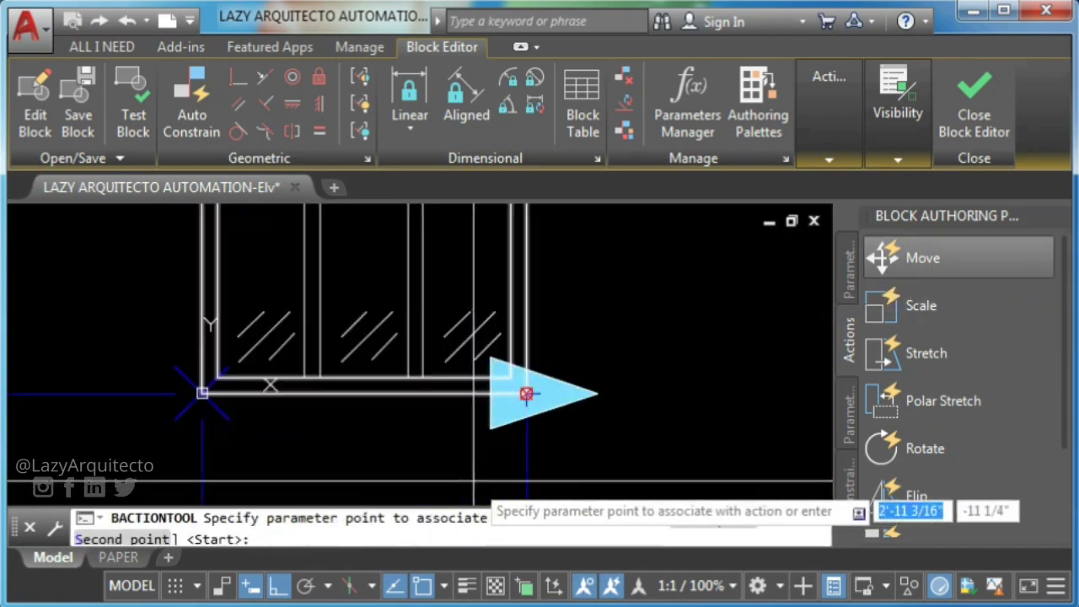
pyautogui.click(526, 394)
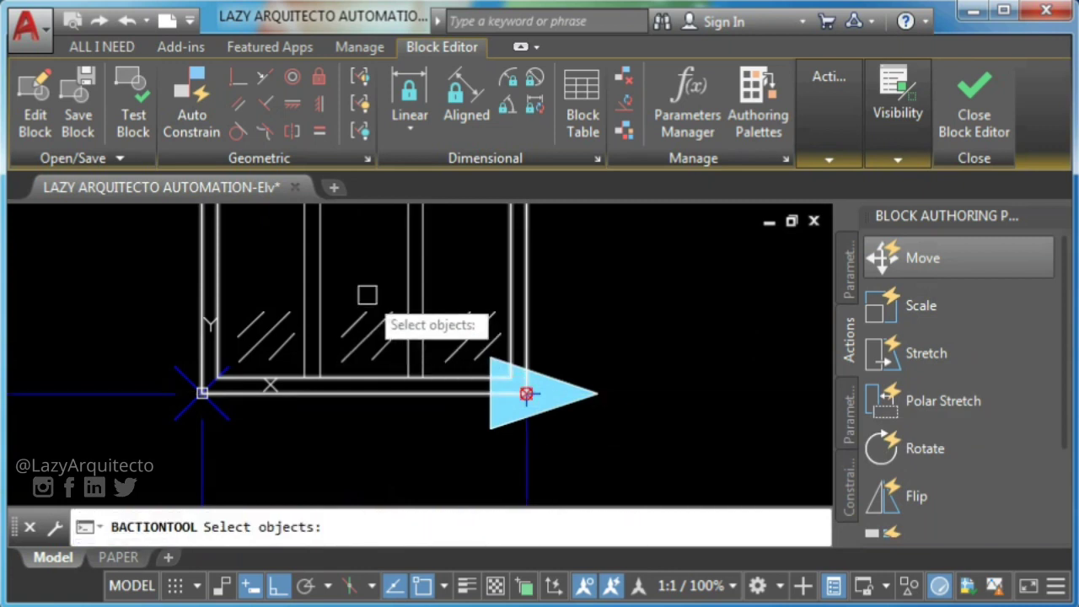
# Select the first mullion's lines, 8 objects in all, for the Move action
pyautogui.scroll(-3, 380, 439)
pyautogui.click(347, 356)
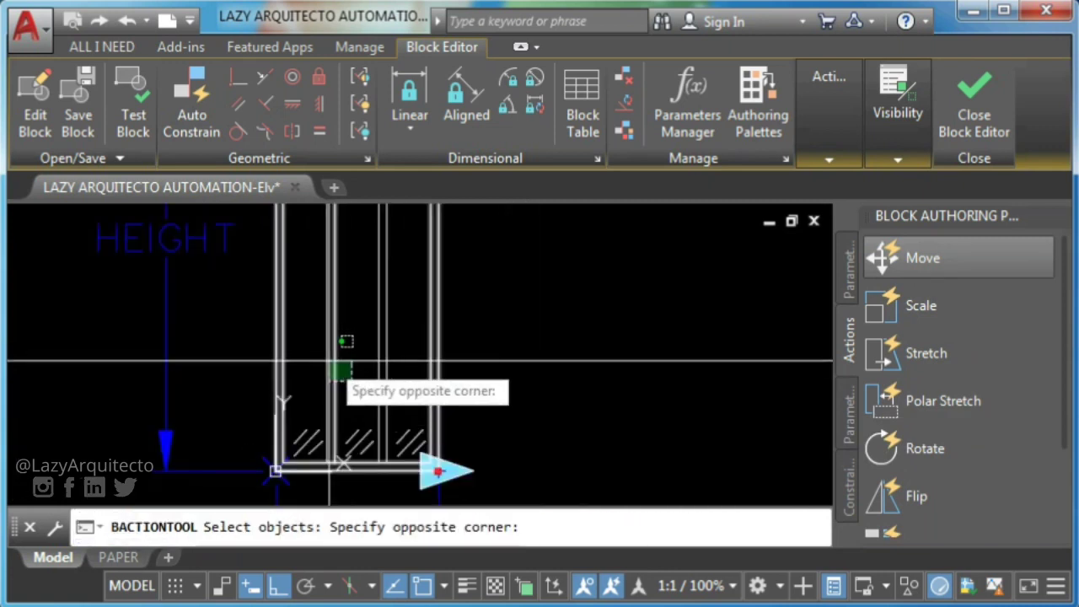
pyautogui.click(325, 380)
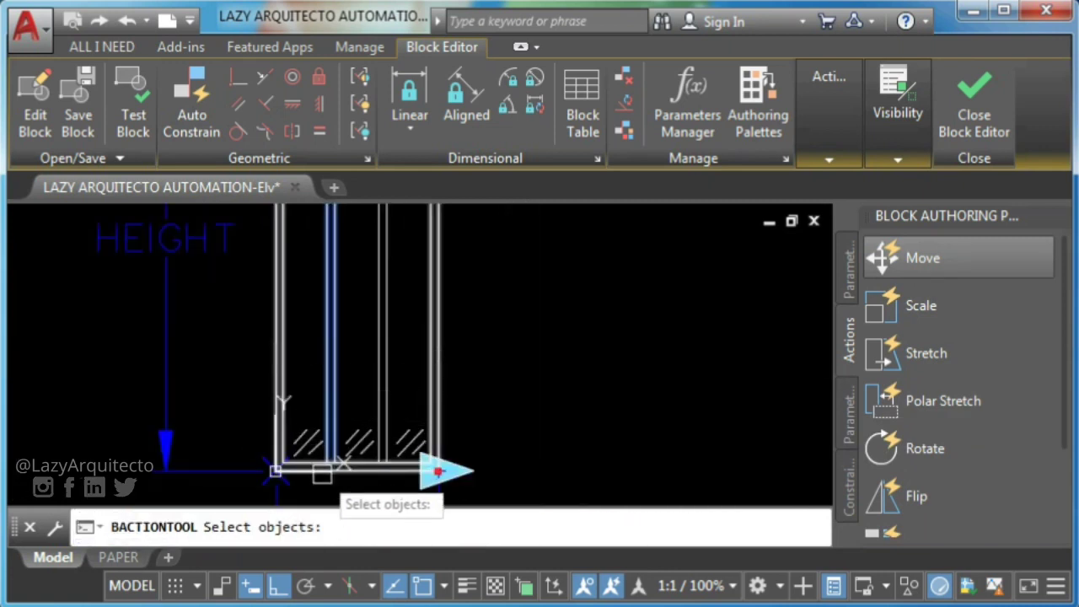
pyautogui.scroll(3, 322, 474)
pyautogui.click(308, 393)
pyautogui.click(239, 320)
pyautogui.scroll(-3, 366, 477)
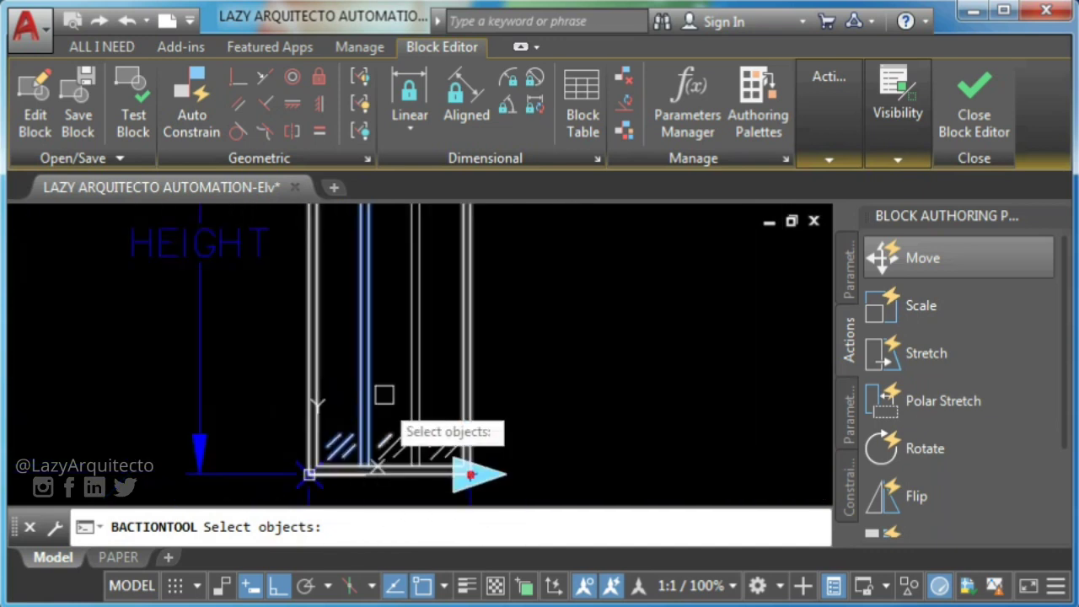
pyautogui.moveTo(590, 287); pyautogui.dragTo(588, 512, button='middle')
pyautogui.scroll(3, 417, 342)
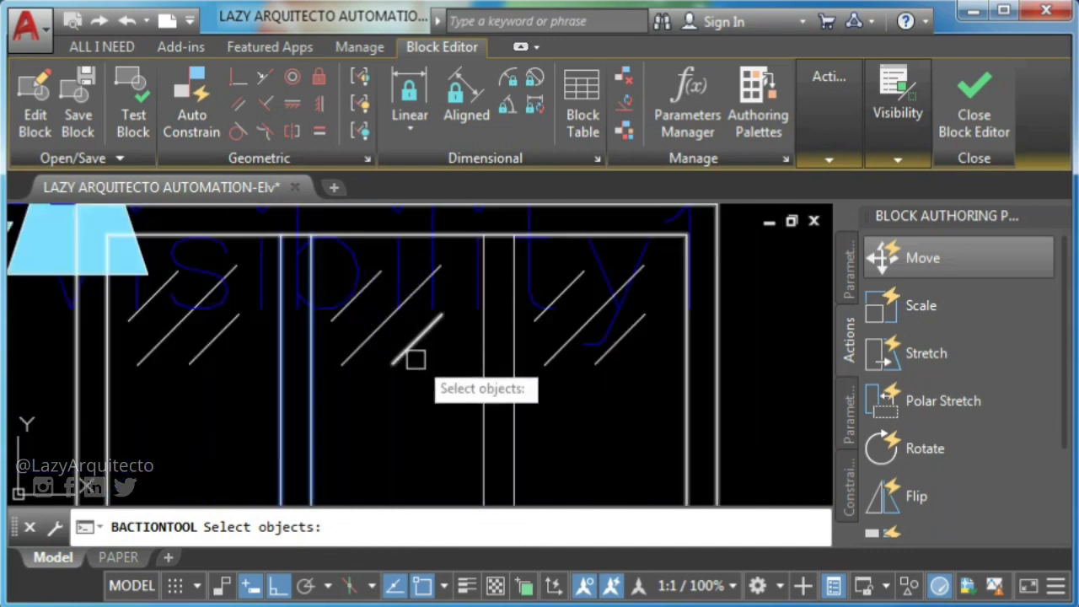
pyautogui.click(414, 357)
pyautogui.click(341, 323)
pyautogui.scroll(-3, 372, 257)
pyautogui.scroll(-3, 371, 256)
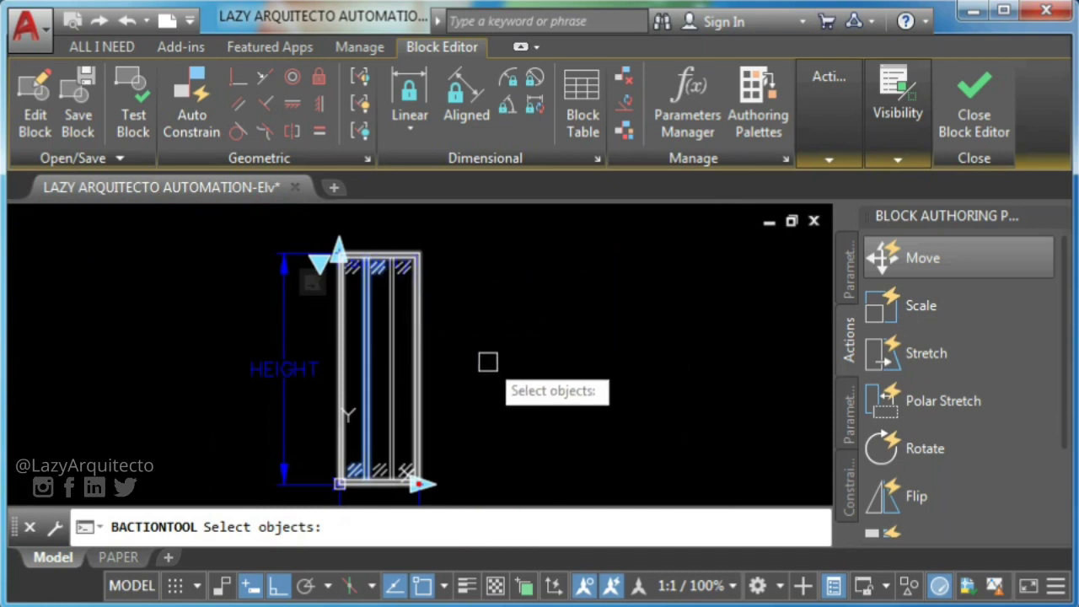
pyautogui.press('Return')
# Place the Move action and set its Distance multiplier to 1/3 in Properties
pyautogui.write('P')
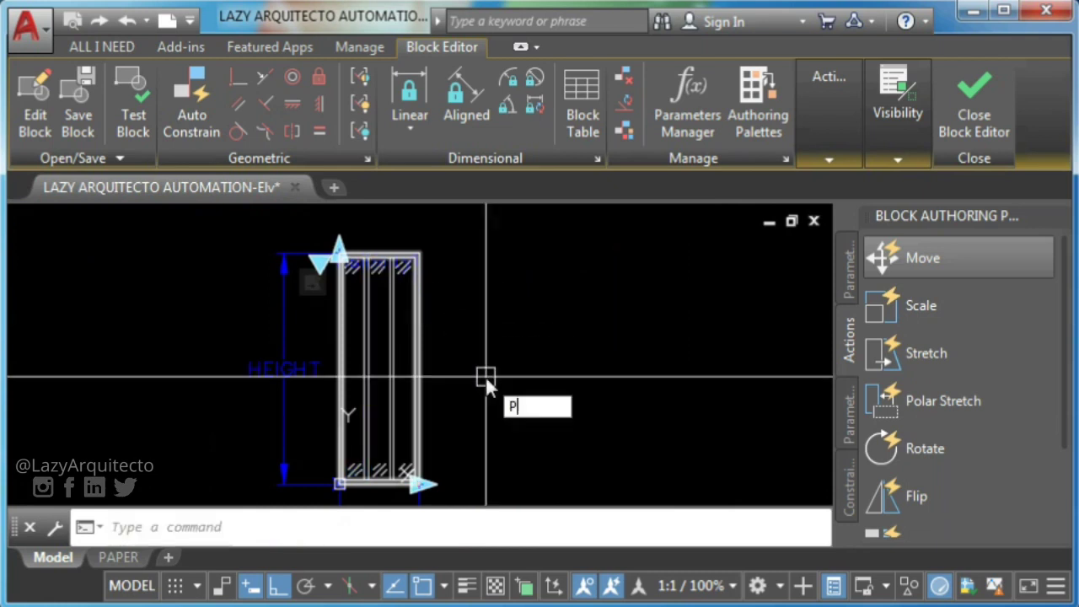
pyautogui.write('R')
pyautogui.press('Return')
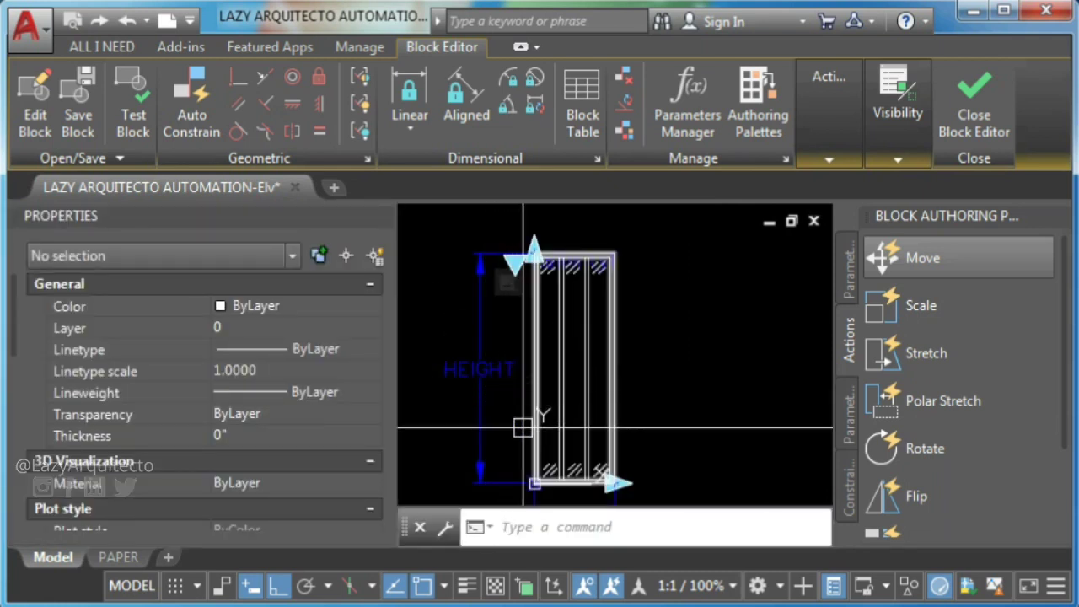
pyautogui.moveTo(560, 447); pyautogui.dragTo(554, 439, button='middle')
pyautogui.click(621, 462)
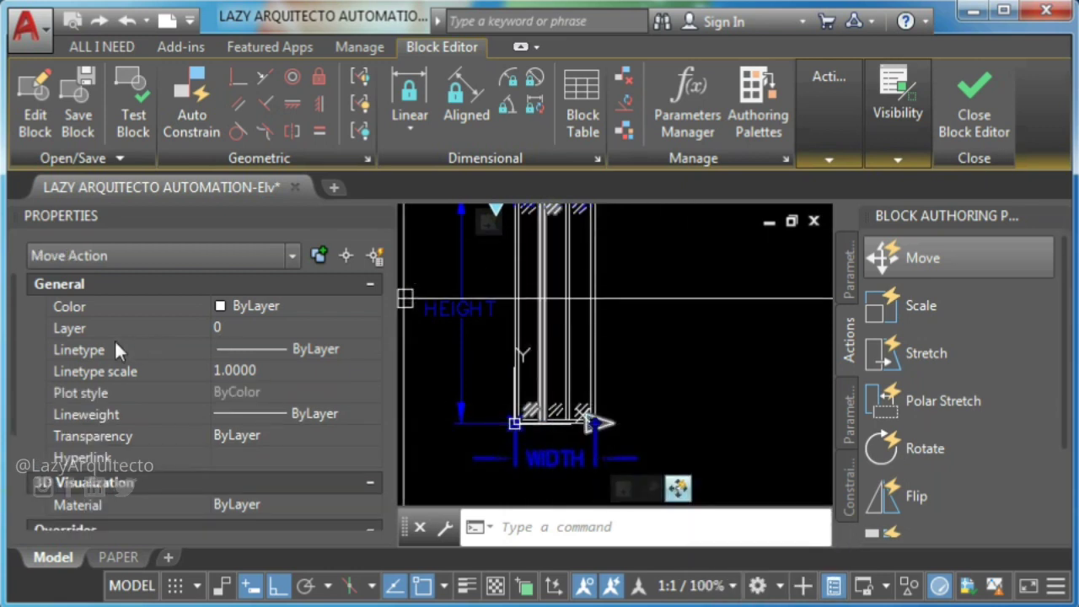
pyautogui.scroll(-3, 14, 371)
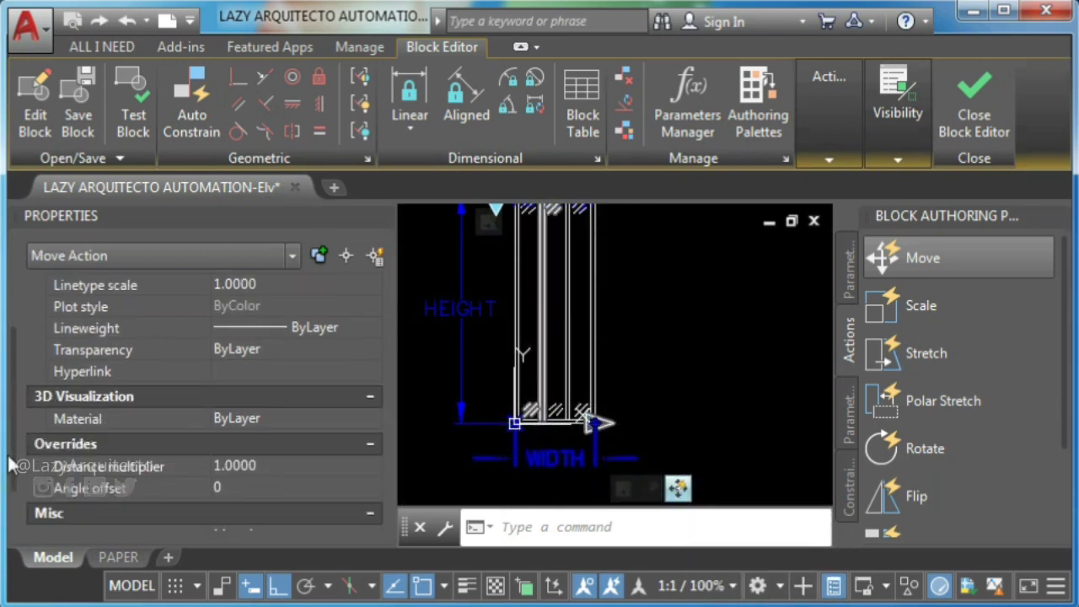
pyautogui.click(304, 408)
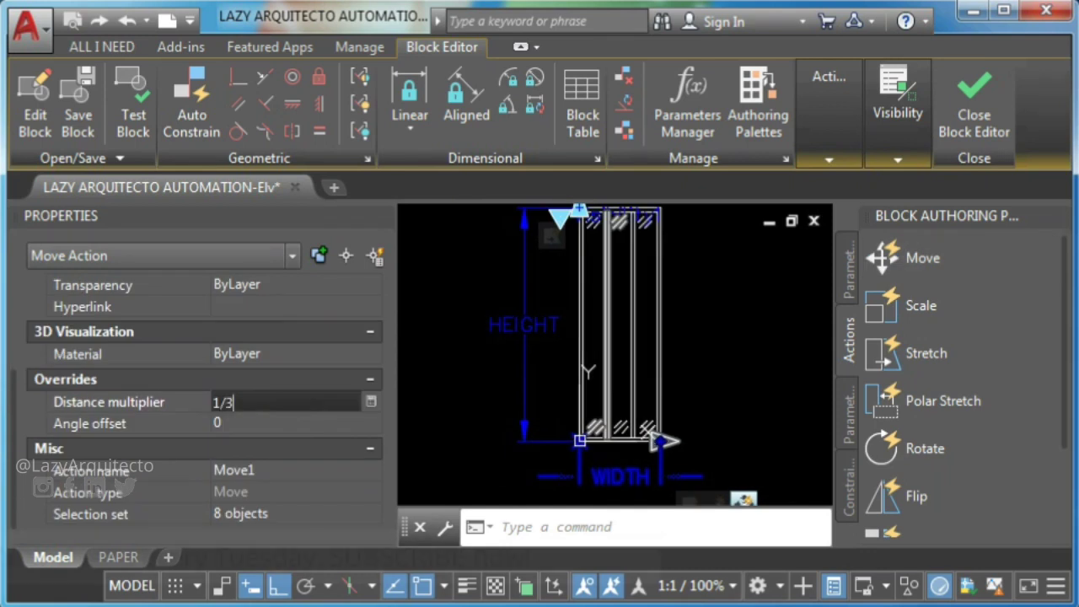
pyautogui.write('1/3')
pyautogui.press('Tab')
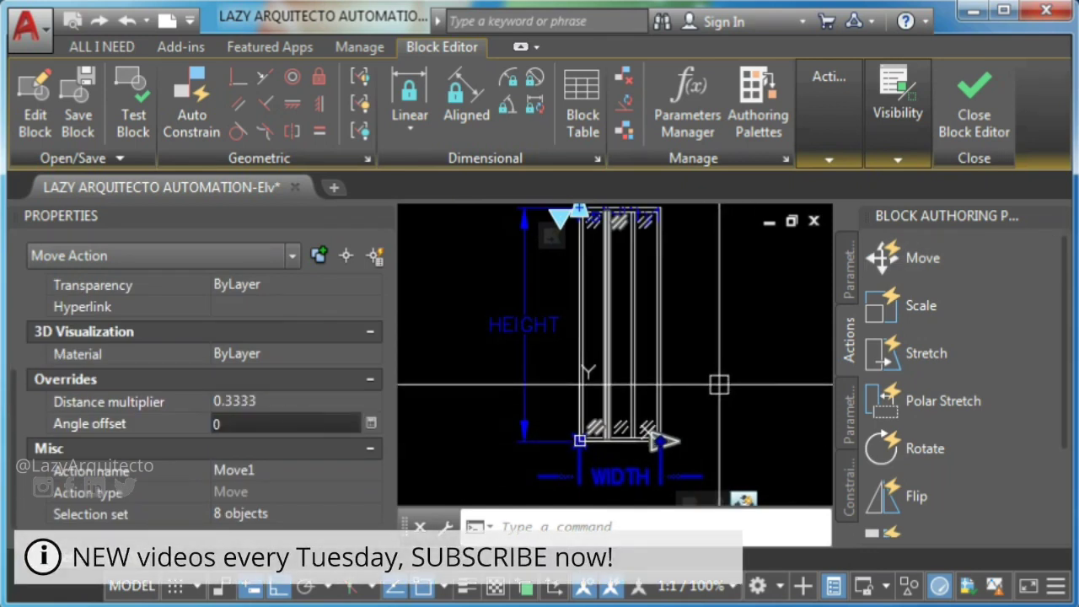
pyautogui.press('Escape')
pyautogui.moveTo(706, 410)
pyautogui.mouseDown(button='middle')
pyautogui.moveTo(687, 382)
pyautogui.moveTo(703, 409)
pyautogui.mouseUp(button='middle')
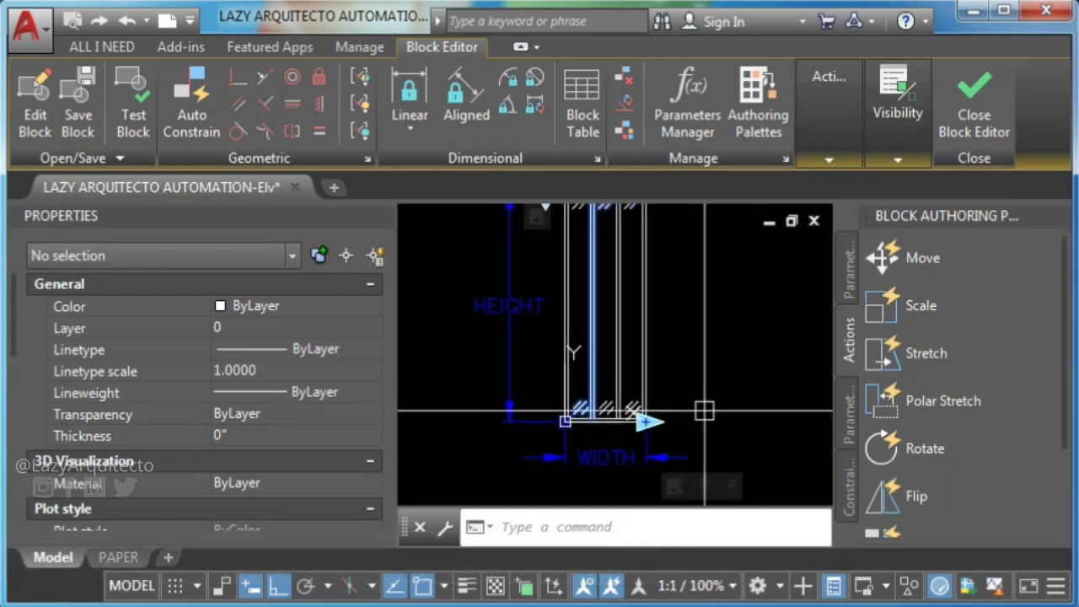
# Add a Move action on WIDTH's right end that carries the second mullion's lines
pyautogui.scroll(3, 636, 415)
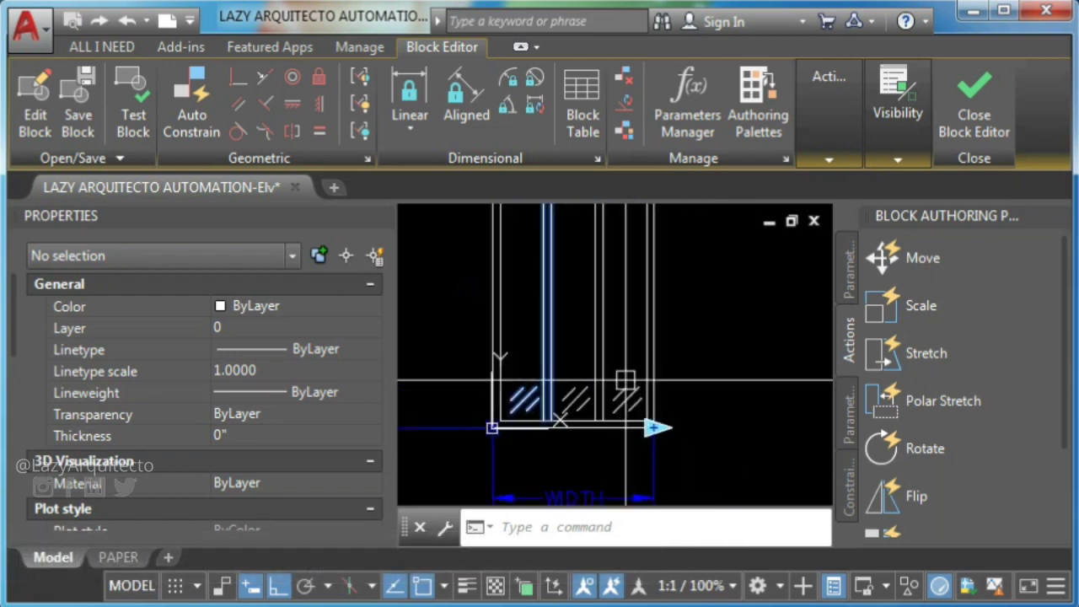
pyautogui.click(892, 263)
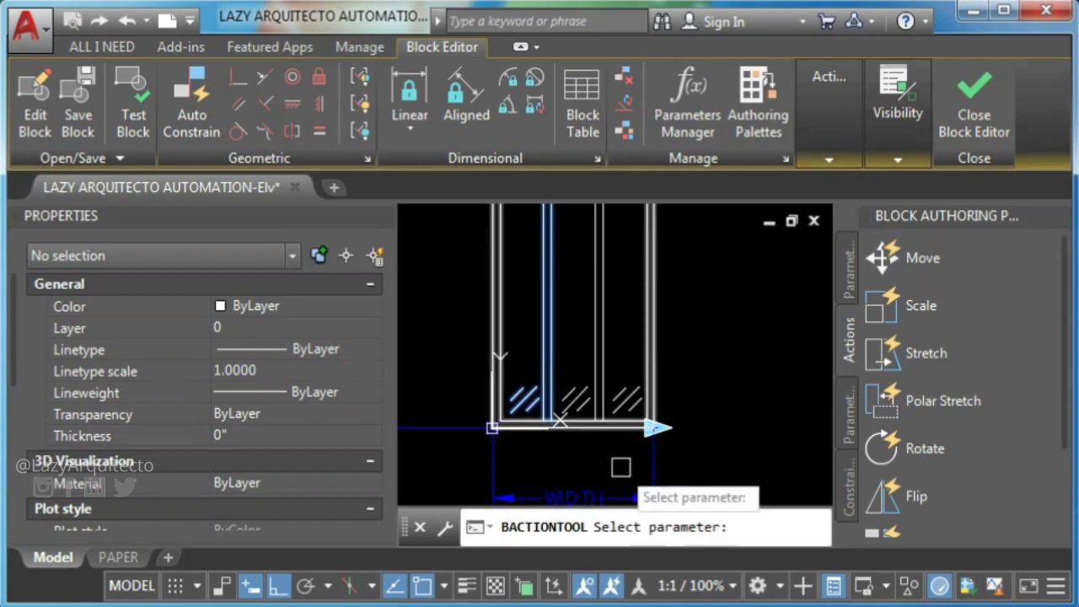
pyautogui.moveTo(621, 467); pyautogui.dragTo(595, 419, button='middle')
pyautogui.click(590, 433)
pyautogui.click(631, 364)
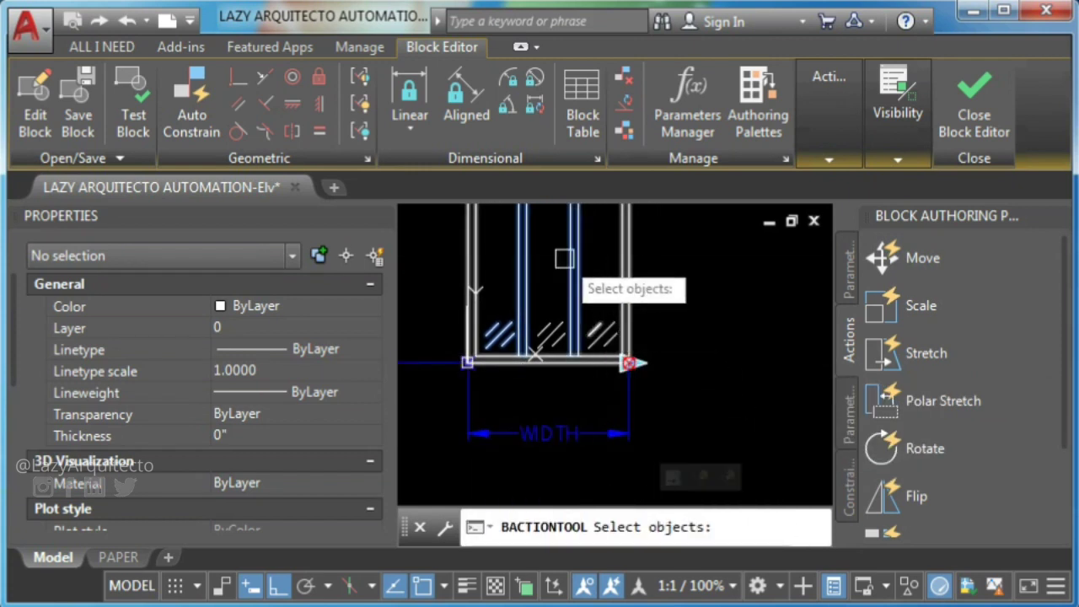
pyautogui.scroll(3, 560, 321)
pyautogui.click(569, 369)
pyautogui.click(571, 368)
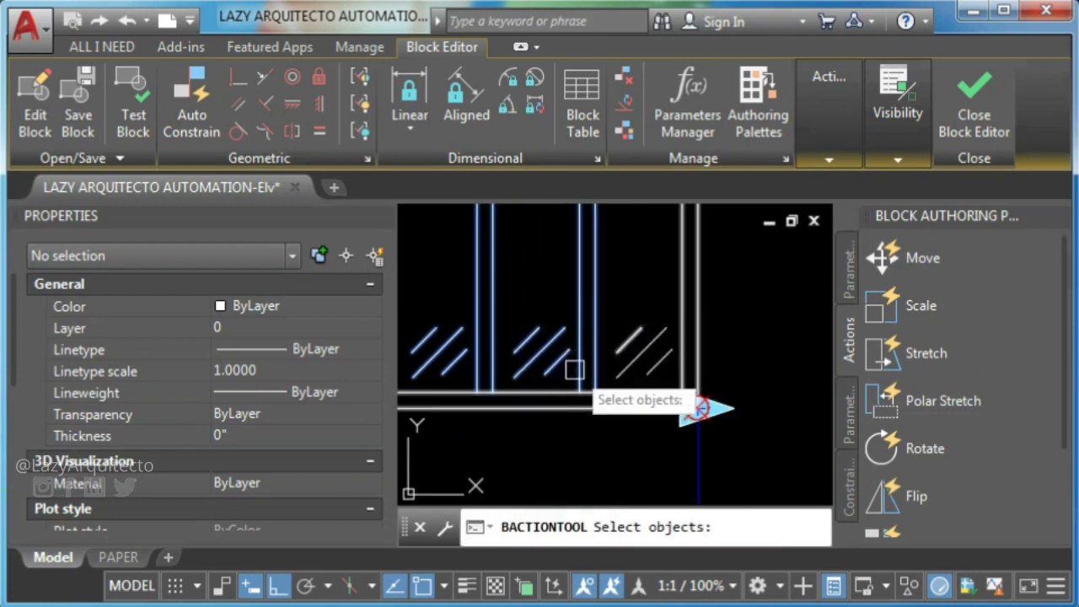
pyautogui.scroll(-3, 641, 287)
pyautogui.scroll(3, 601, 320)
pyautogui.scroll(2, 607, 337)
pyautogui.click(650, 365)
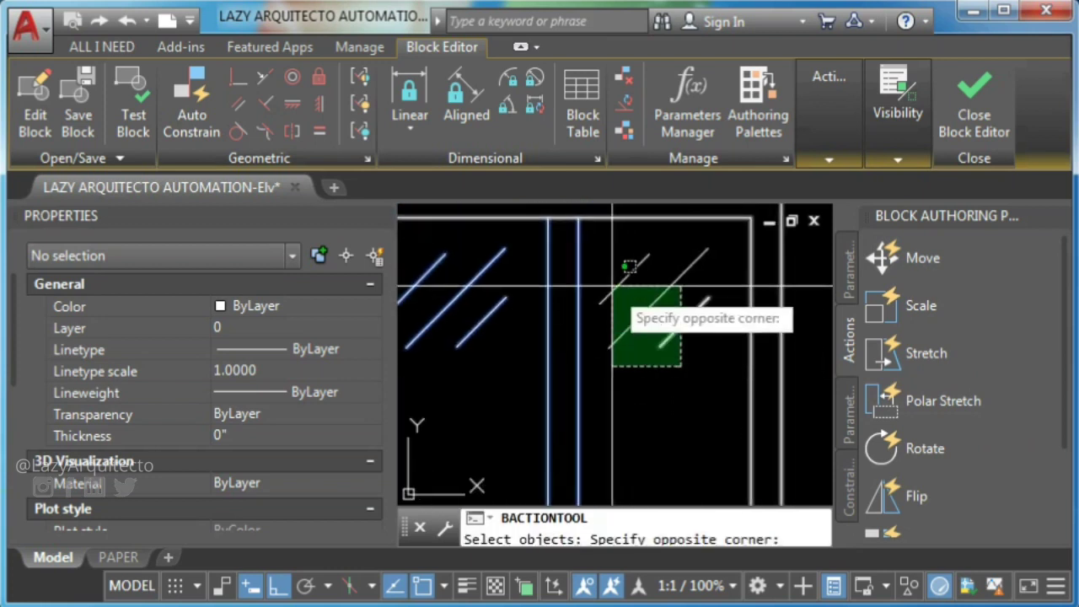
pyautogui.click(601, 280)
pyautogui.press('Return')
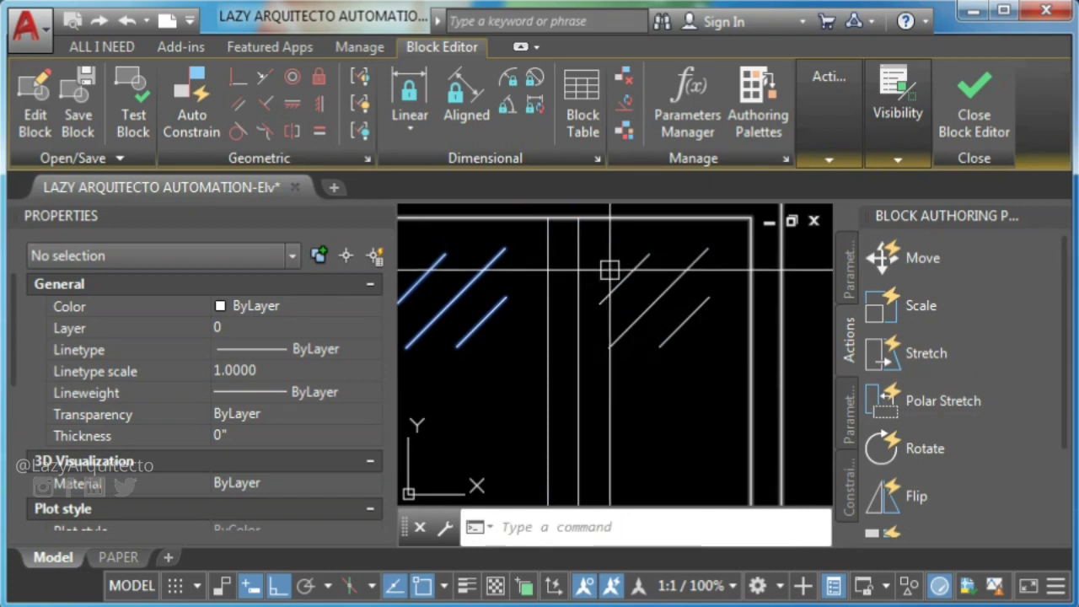
# Compute 1 − 0.3333 in Calculator and set Move2's distance multiplier to 0.6667
pyautogui.scroll(-5, 610, 270)
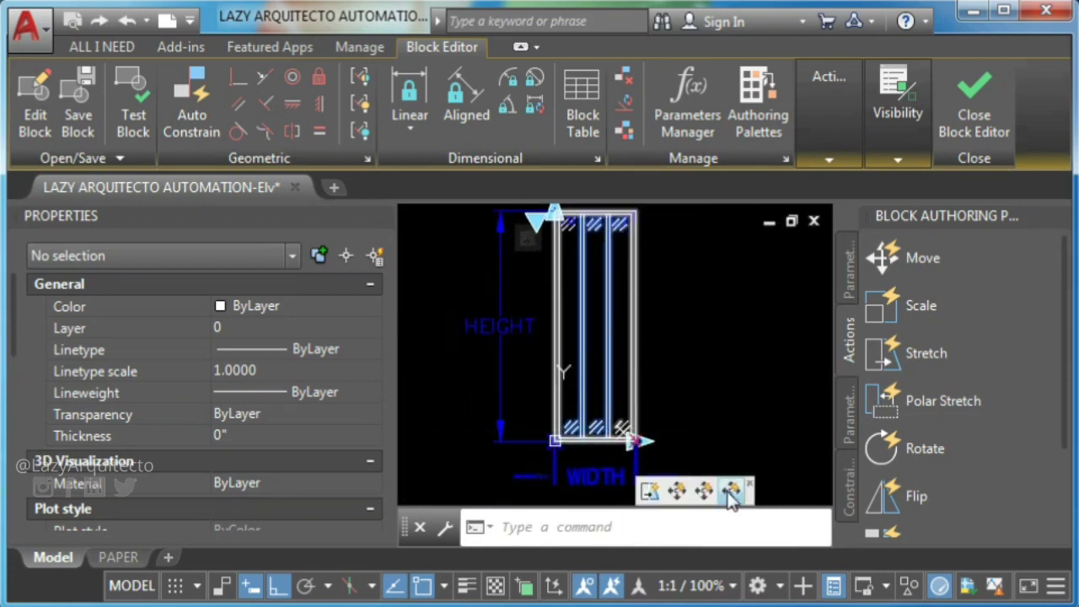
pyautogui.click(730, 493)
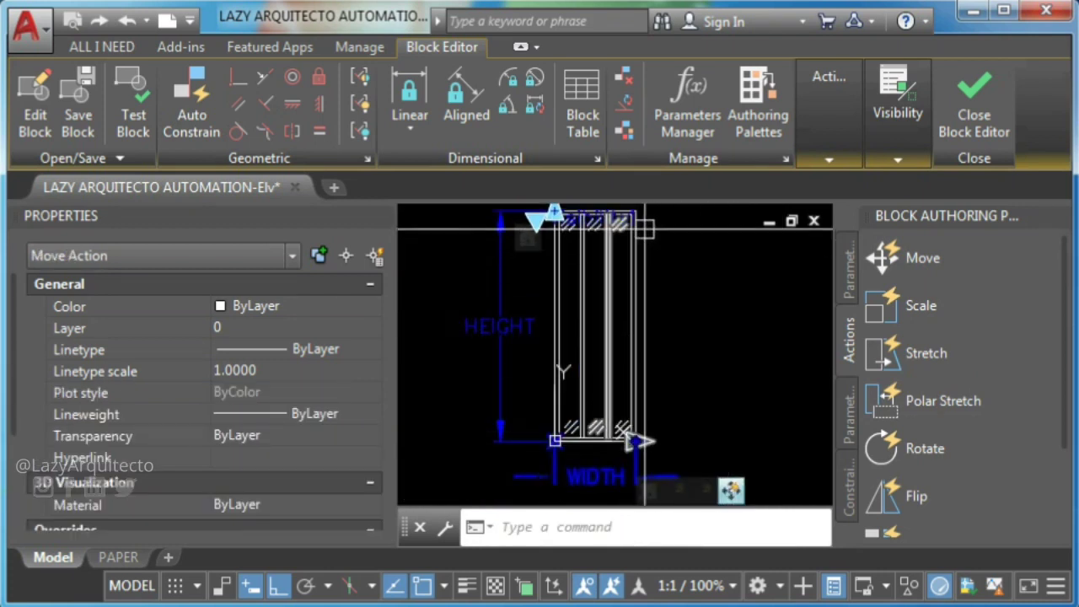
pyautogui.scroll(-4, 23, 396)
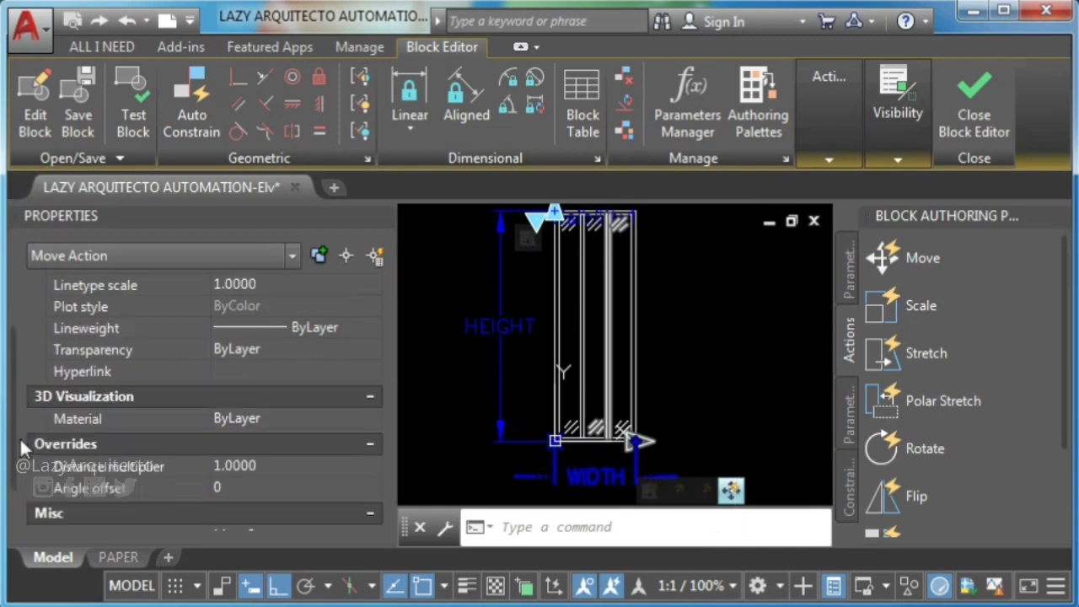
pyautogui.press('XF86Calculator')
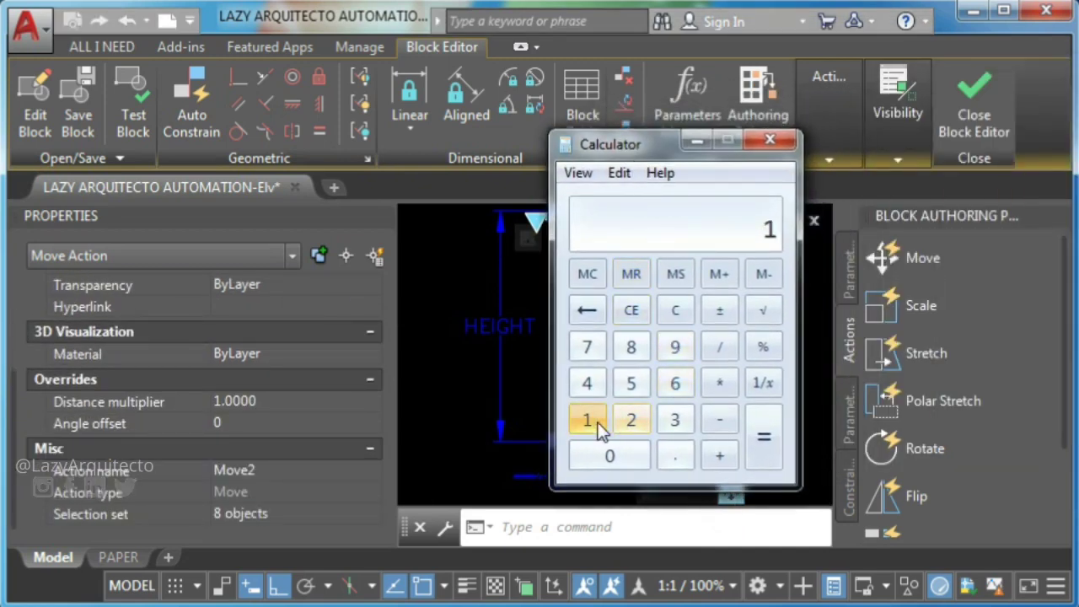
pyautogui.click(626, 453)
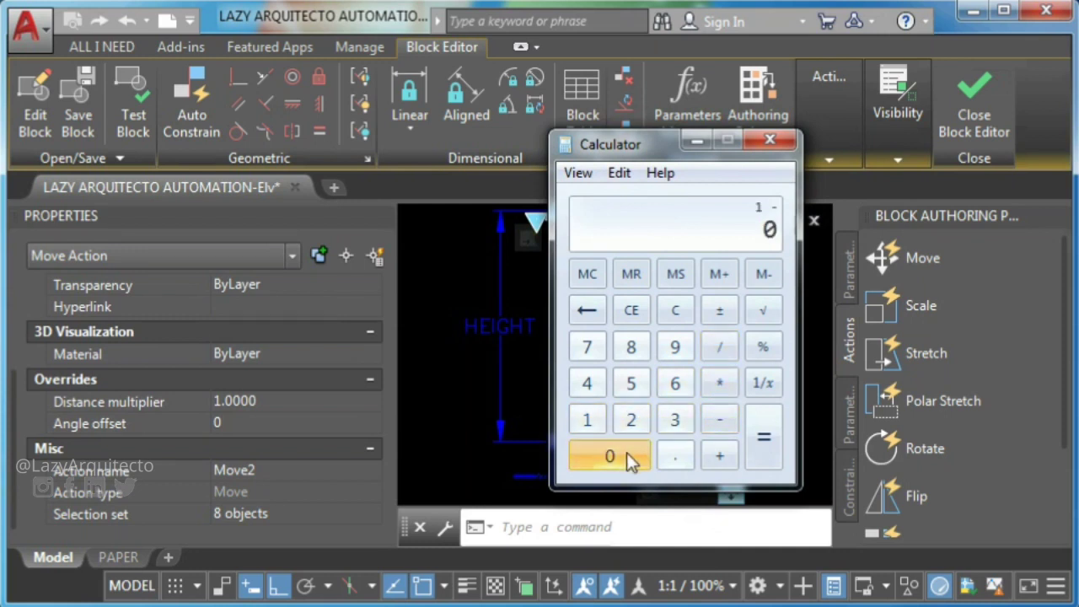
pyautogui.write('.3333')
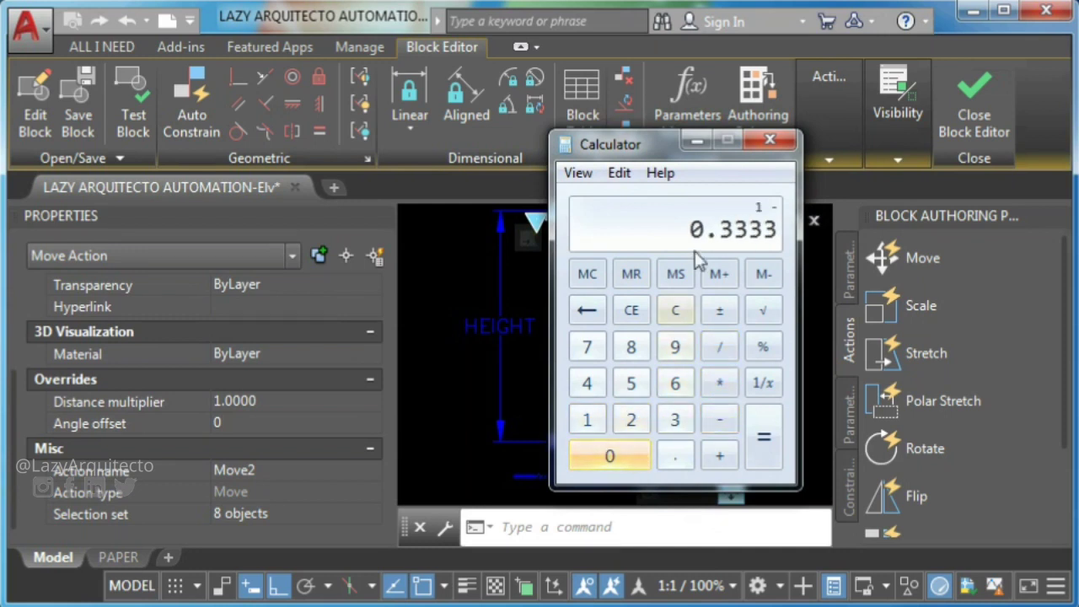
pyautogui.click(761, 430)
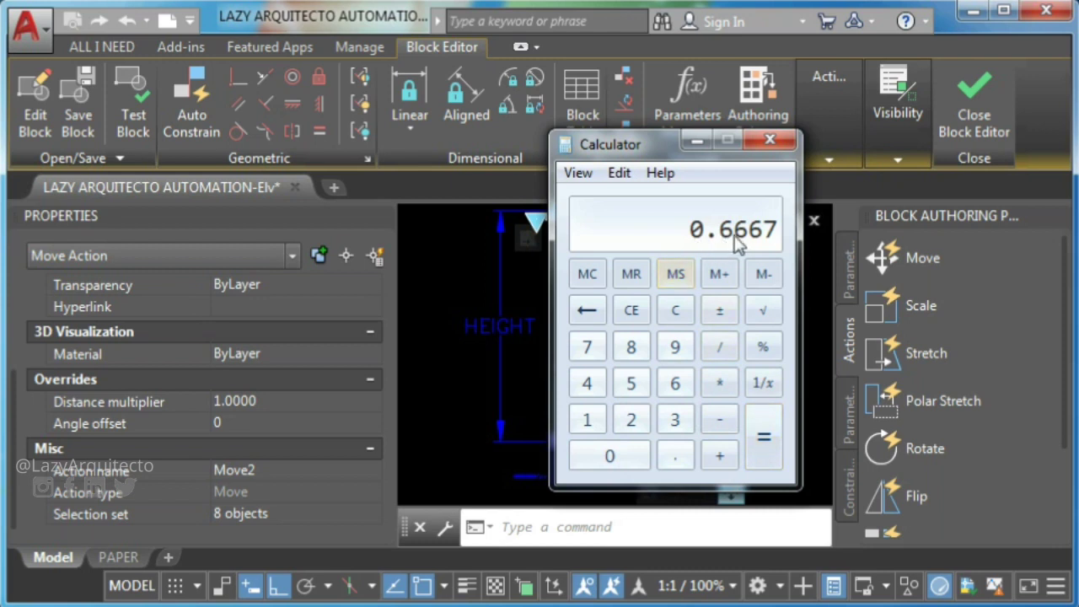
pyautogui.moveTo(667, 144); pyautogui.dragTo(694, 144)
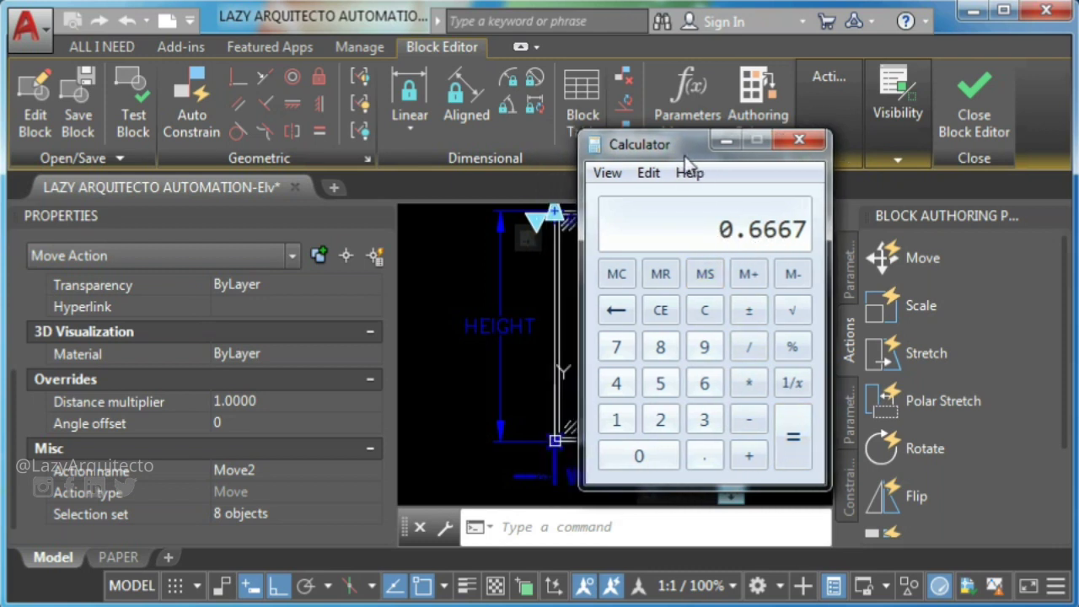
pyautogui.click(632, 439)
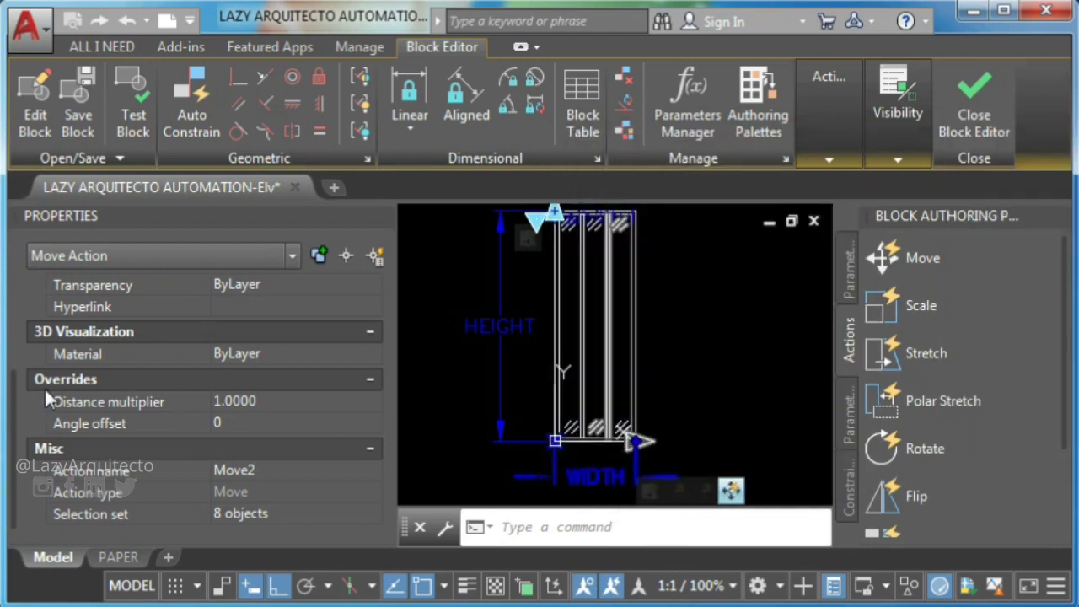
pyautogui.click(264, 402)
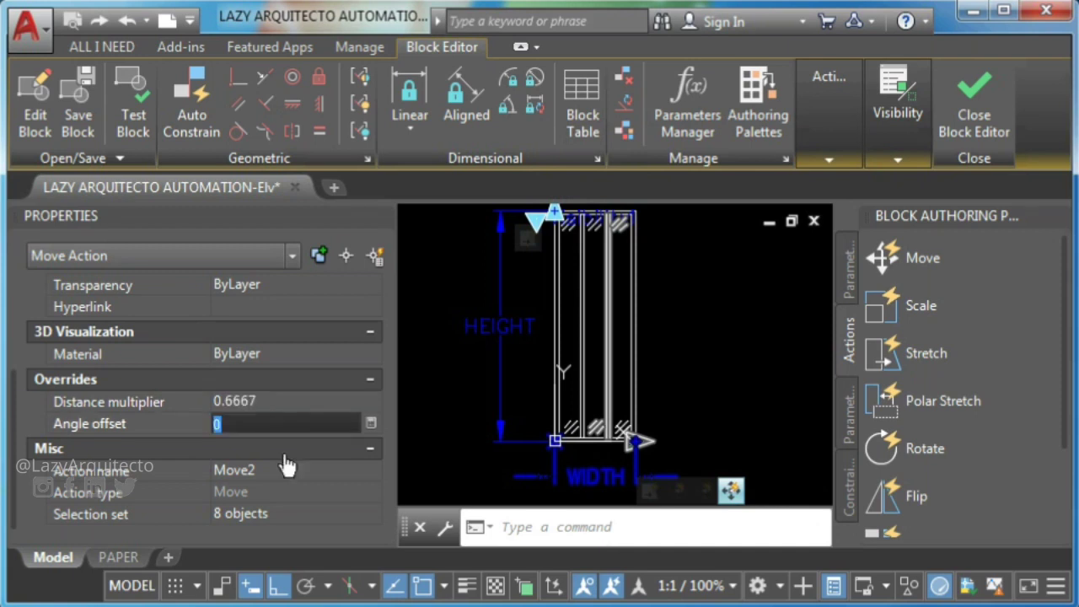
# In Test Block, switch the window to 3-DIVISIONS and stretch it wider
pyautogui.click(135, 115)
pyautogui.click(382, 220)
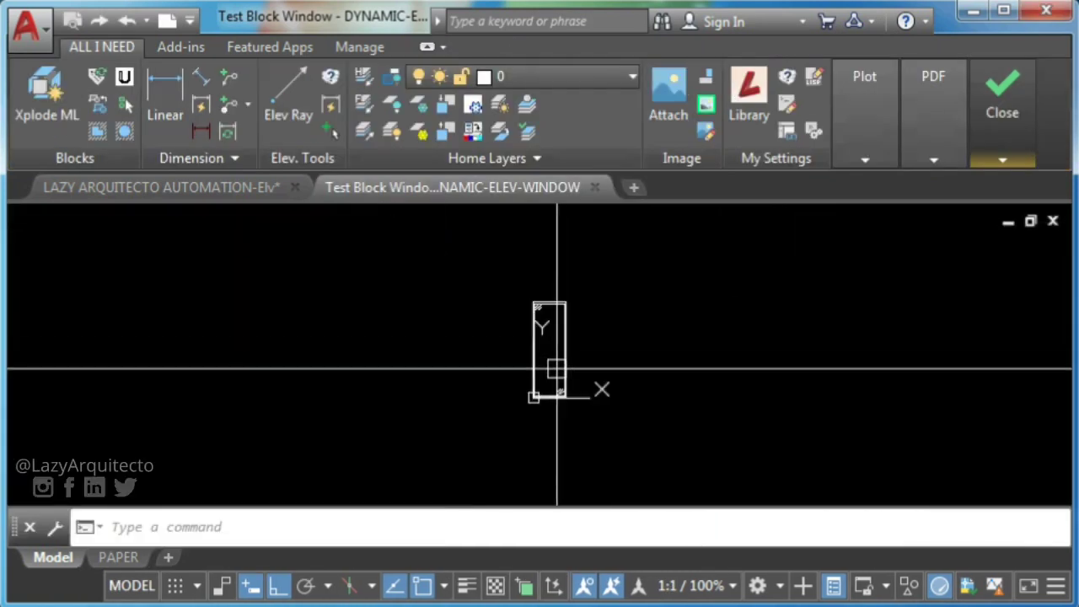
pyautogui.scroll(3, 556, 369)
pyautogui.click(511, 246)
pyautogui.click(497, 246)
pyautogui.click(540, 309)
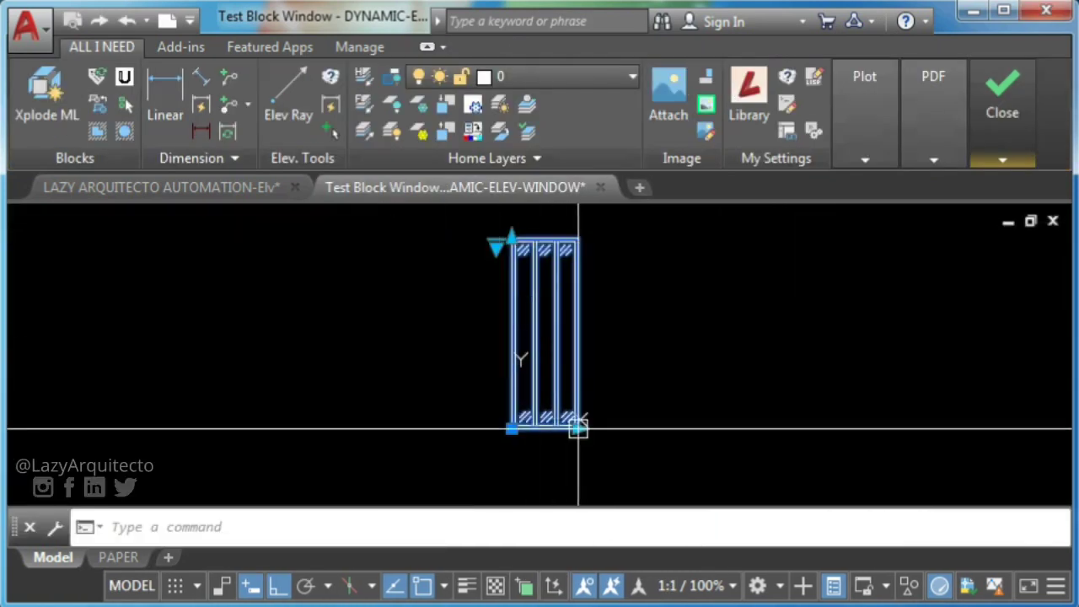
pyautogui.click(578, 429)
pyautogui.click(942, 430)
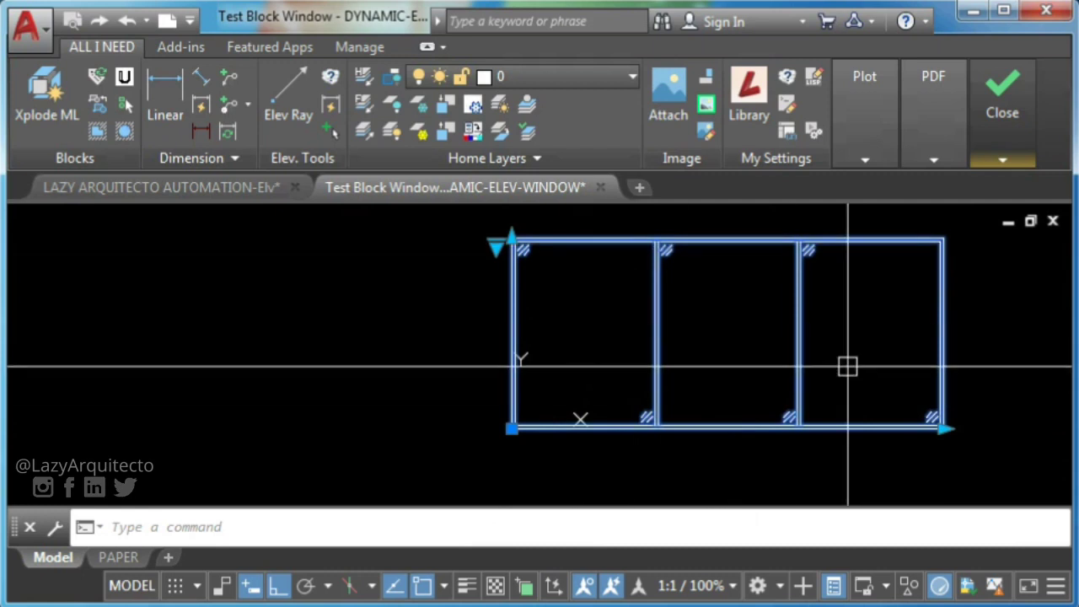
# Dimension the three panes with DLI, each reading 7'-5"
pyautogui.press('Escape')
pyautogui.write('DLI')
pyautogui.press('Return')
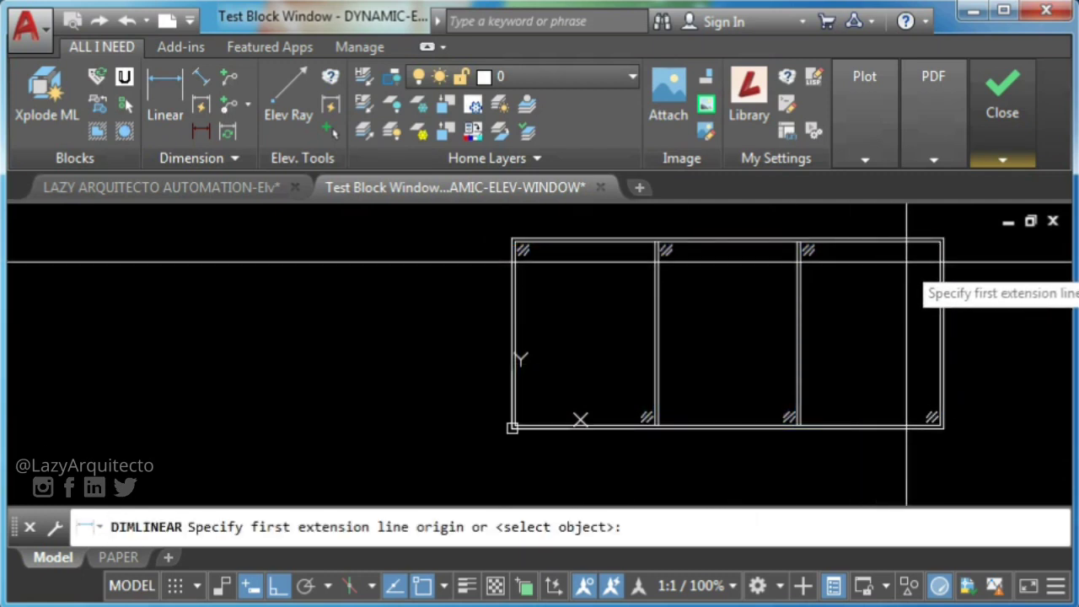
pyautogui.click(940, 243)
pyautogui.scroll(2, 848, 245)
pyautogui.click(754, 241)
pyautogui.moveTo(754, 242); pyautogui.dragTo(712, 373, button='middle')
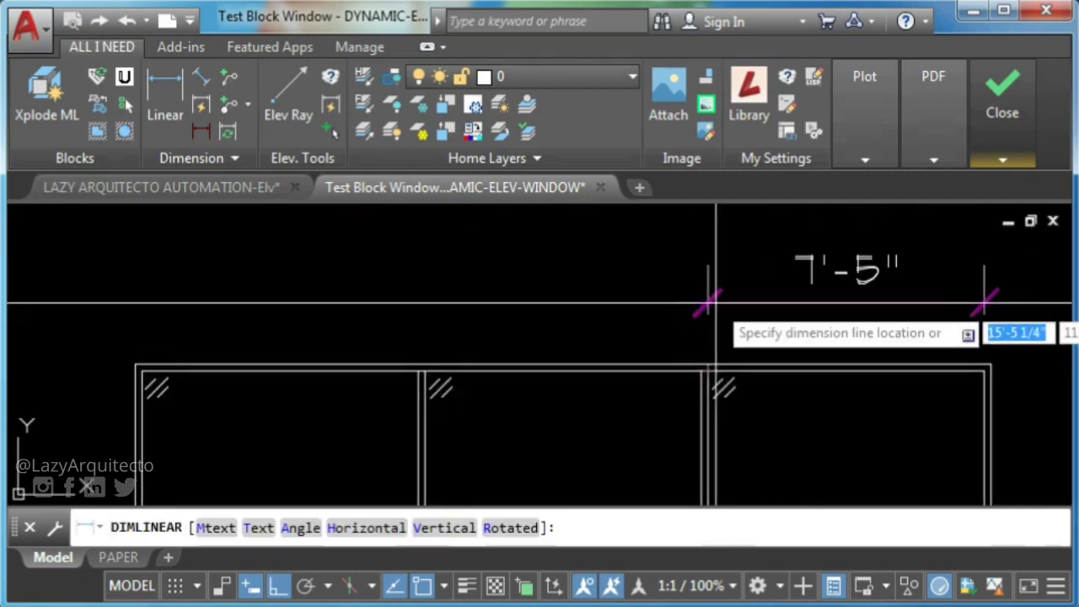
pyautogui.click(716, 302)
pyautogui.press('Return')
pyautogui.click(700, 372)
pyautogui.click(425, 371)
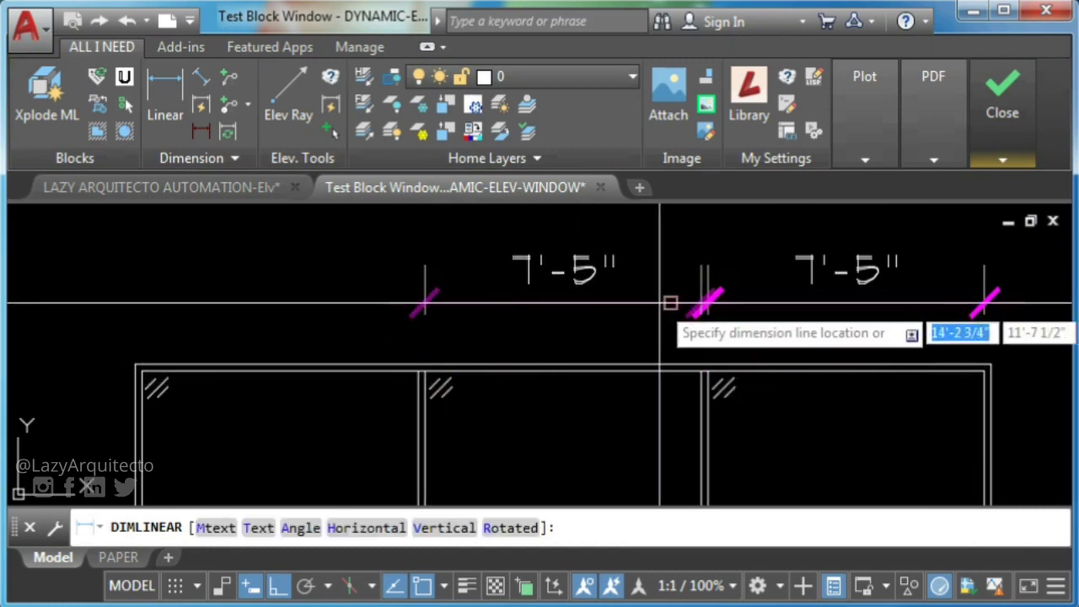
pyautogui.click(670, 302)
pyautogui.press('Return')
pyautogui.click(423, 371)
pyautogui.click(142, 371)
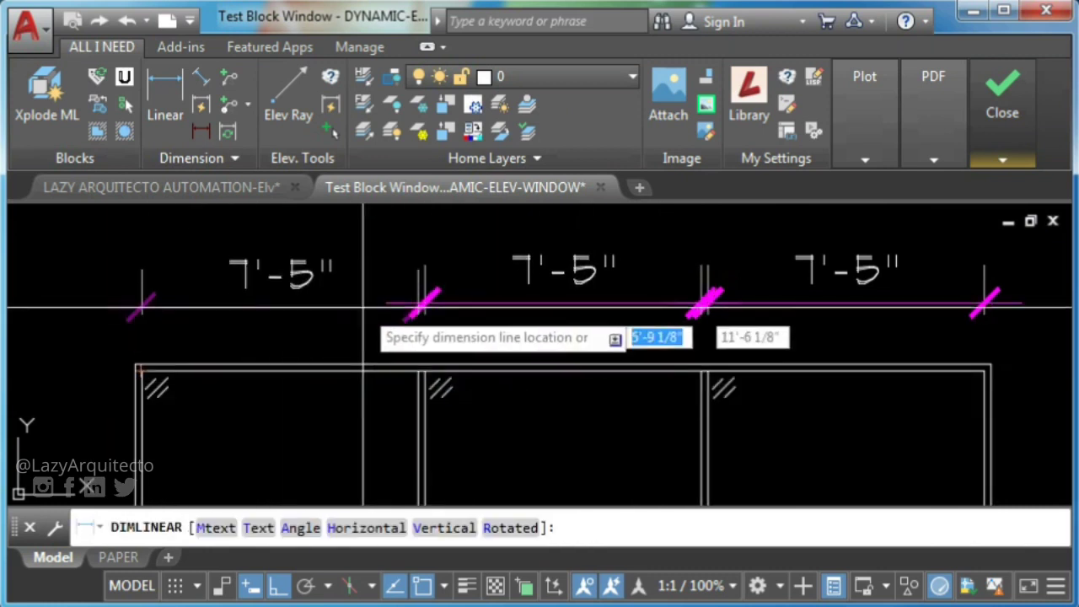
pyautogui.click(463, 300)
pyautogui.scroll(-5, 652, 301)
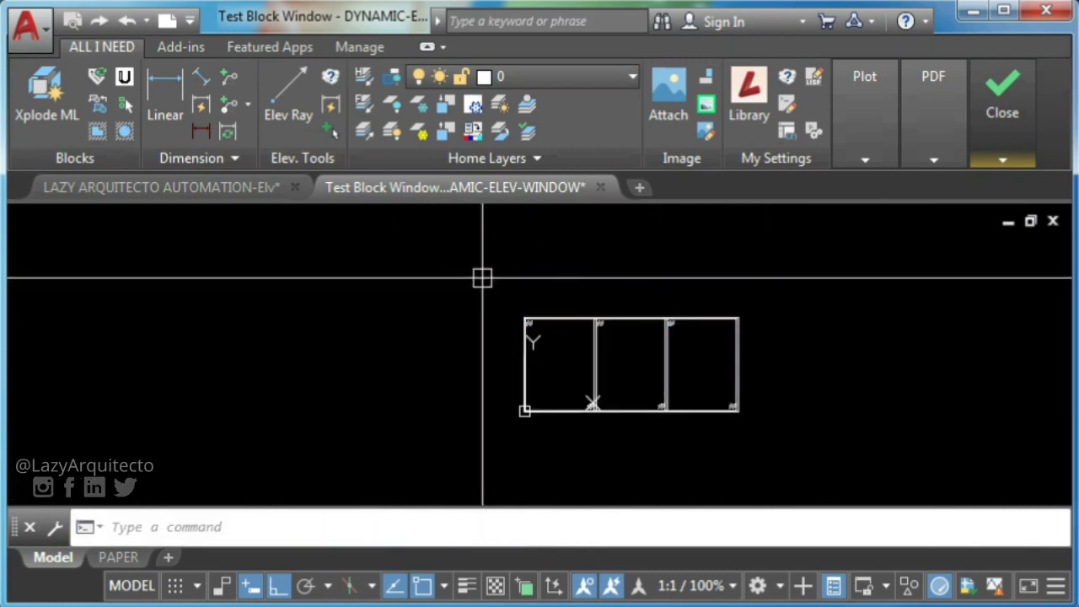
pyautogui.click(1011, 114)
# Close the test and redraw the stretch action's frame around the window top
pyautogui.click(982, 242)
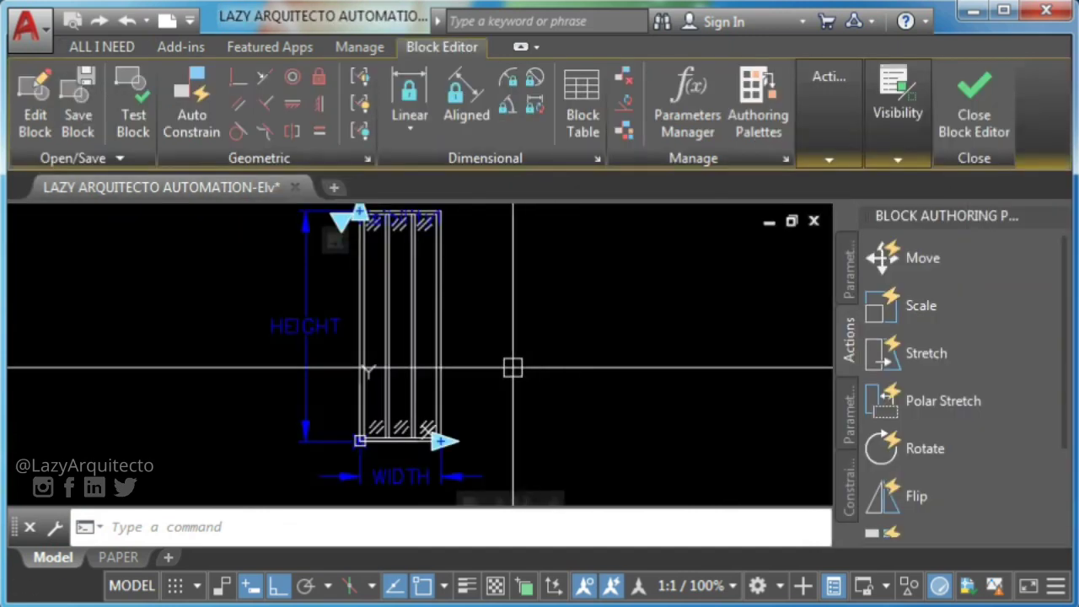
pyautogui.moveTo(508, 391); pyautogui.dragTo(544, 411, button='middle')
pyautogui.scroll(1, 641, 387)
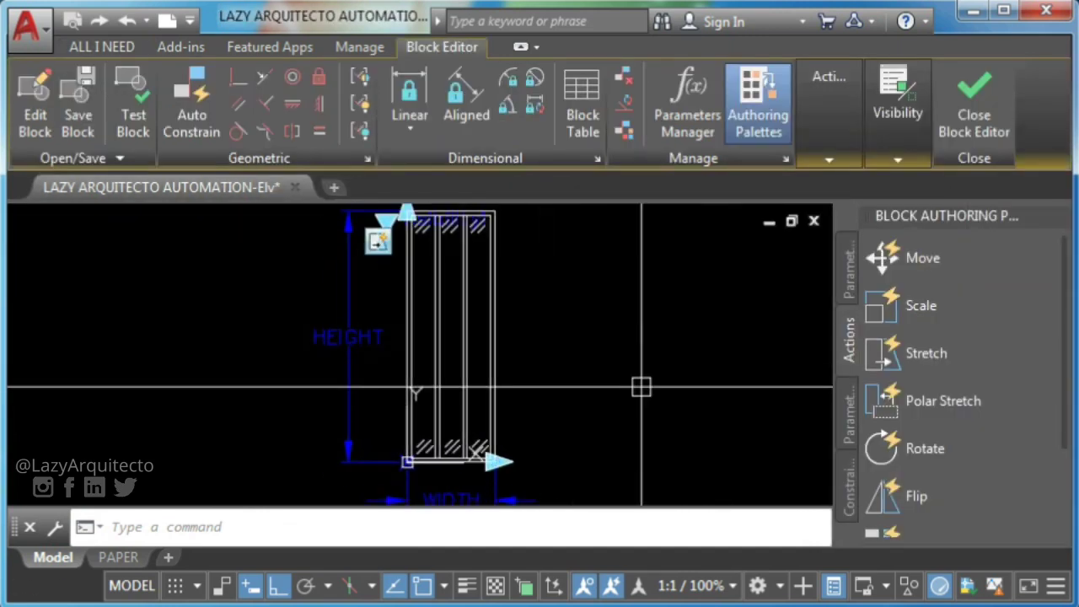
pyautogui.rightClick(376, 255)
pyautogui.moveTo(439, 307)
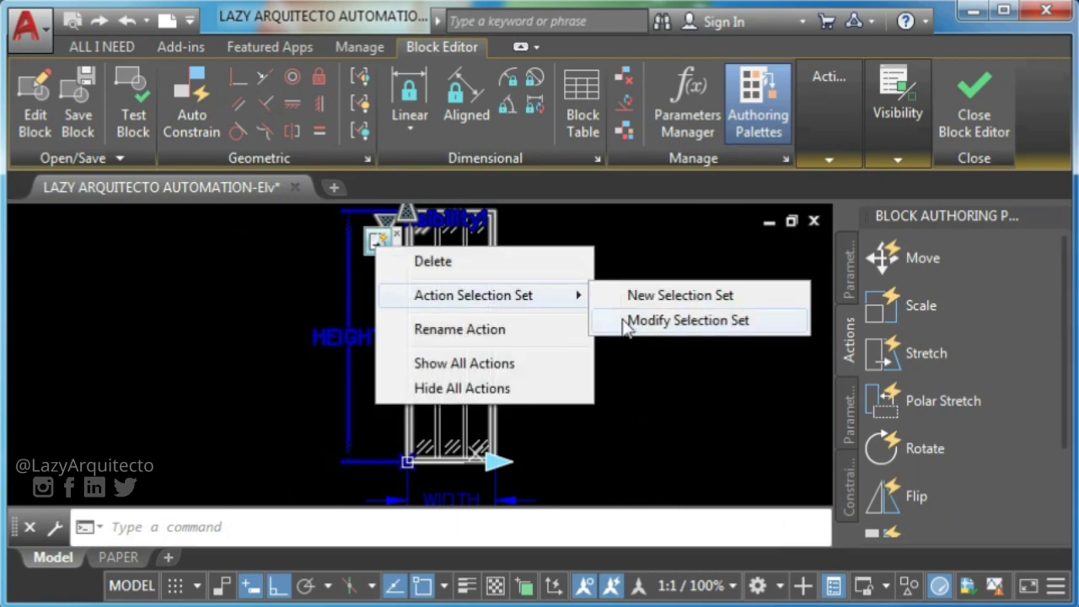
pyautogui.click(633, 329)
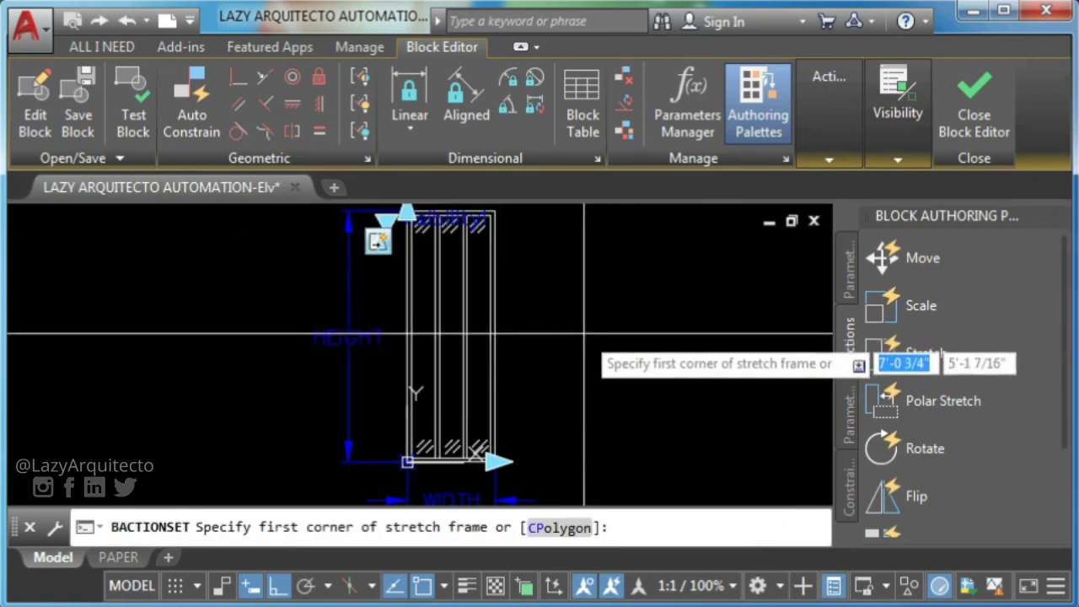
pyautogui.moveTo(584, 338); pyautogui.dragTo(615, 388, button='middle')
pyautogui.click(616, 403)
pyautogui.click(337, 215)
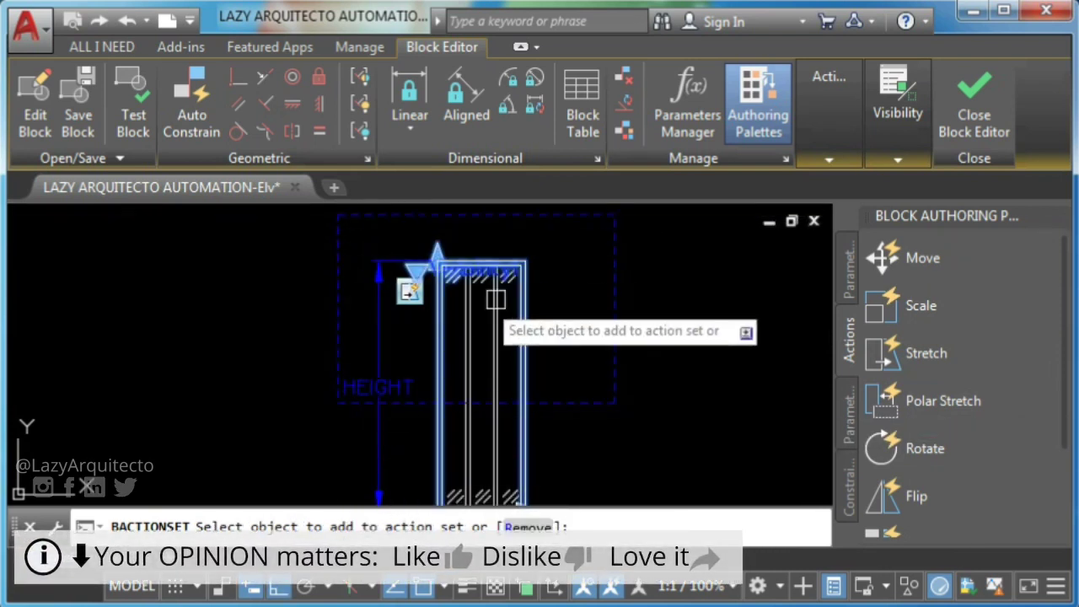
# Add the diagonal glass marks of the left, middle and right panes to the stretch set
pyautogui.scroll(5, 496, 299)
pyautogui.click(494, 328)
pyautogui.click(380, 303)
pyautogui.moveTo(380, 304); pyautogui.dragTo(424, 427, button='middle')
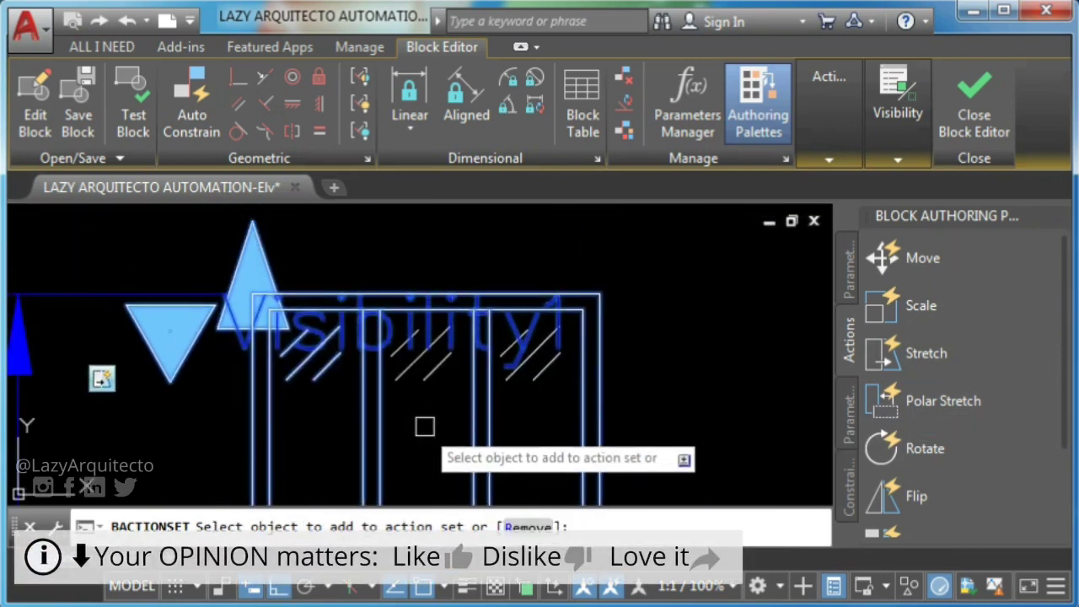
pyautogui.scroll(3, 424, 426)
pyautogui.click(426, 339)
pyautogui.click(366, 323)
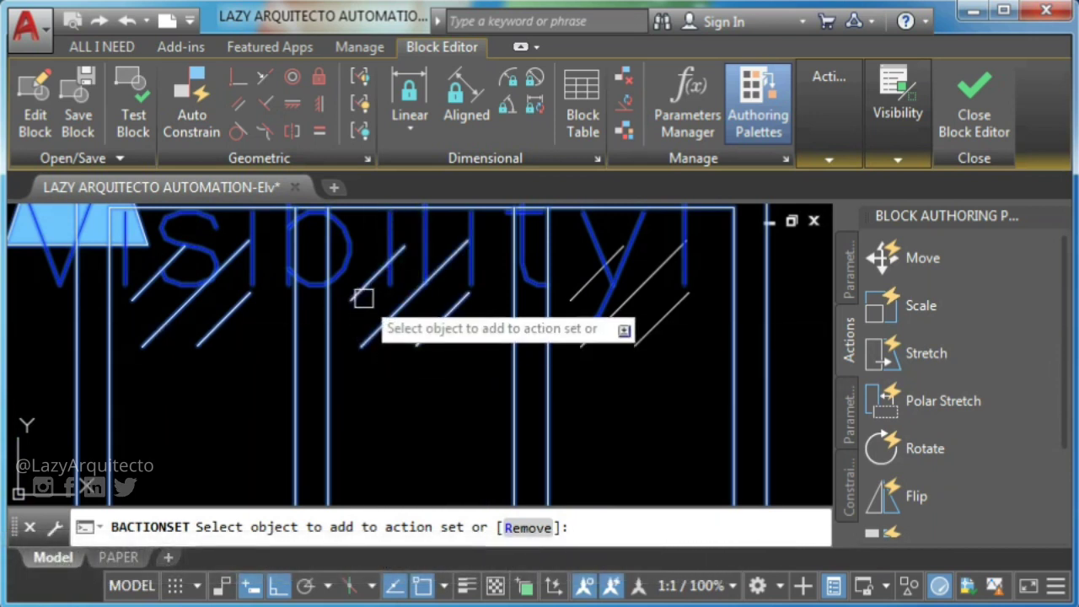
pyautogui.click(658, 369)
pyautogui.click(578, 298)
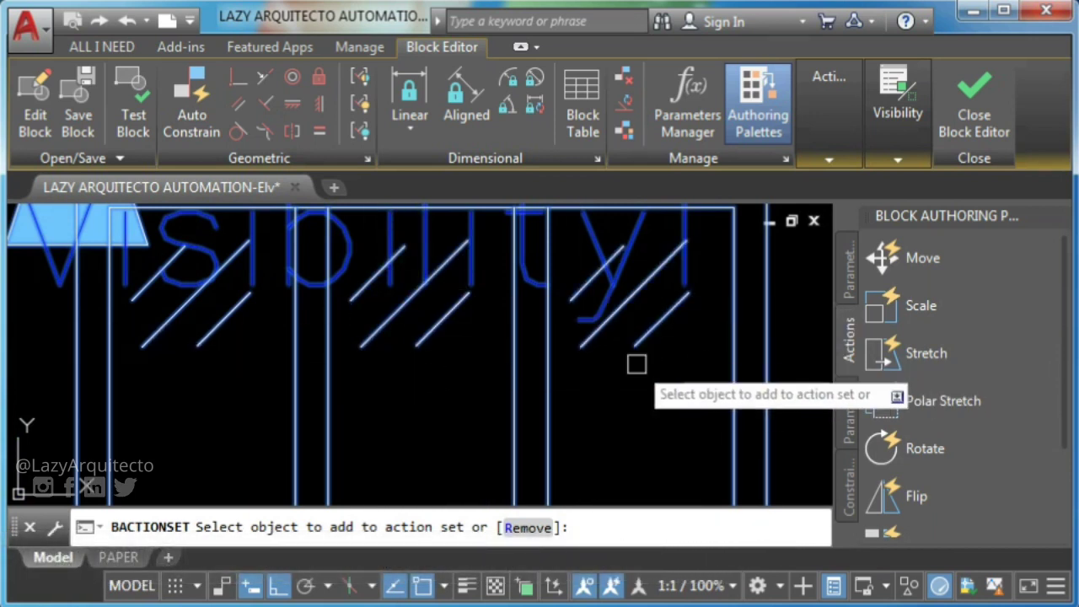
pyautogui.press('Return')
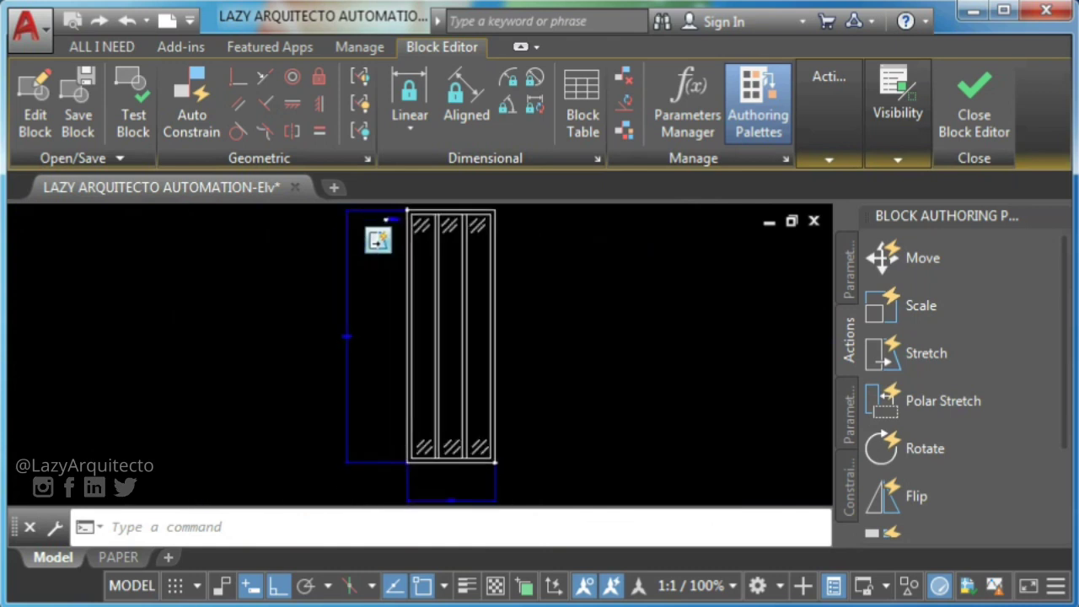
# Test the block with the window switched to 3-DIVISIONS
pyautogui.click(133, 118)
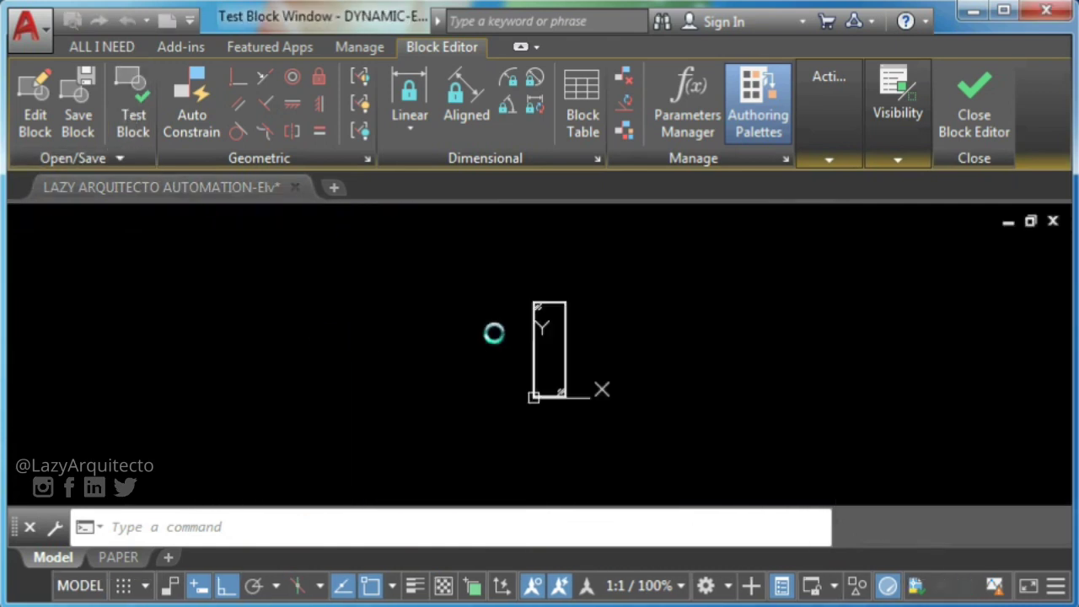
pyautogui.click(544, 313)
pyautogui.click(523, 302)
pyautogui.click(559, 346)
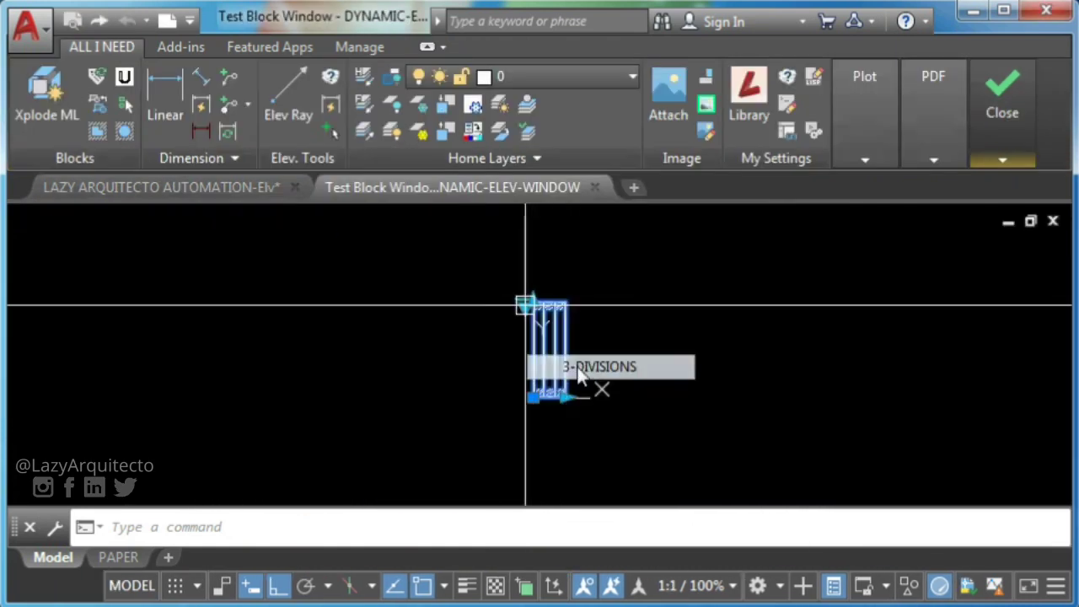
# Shorten and restore the window height, widen it into three wide panes, then close the test
pyautogui.scroll(2, 559, 357)
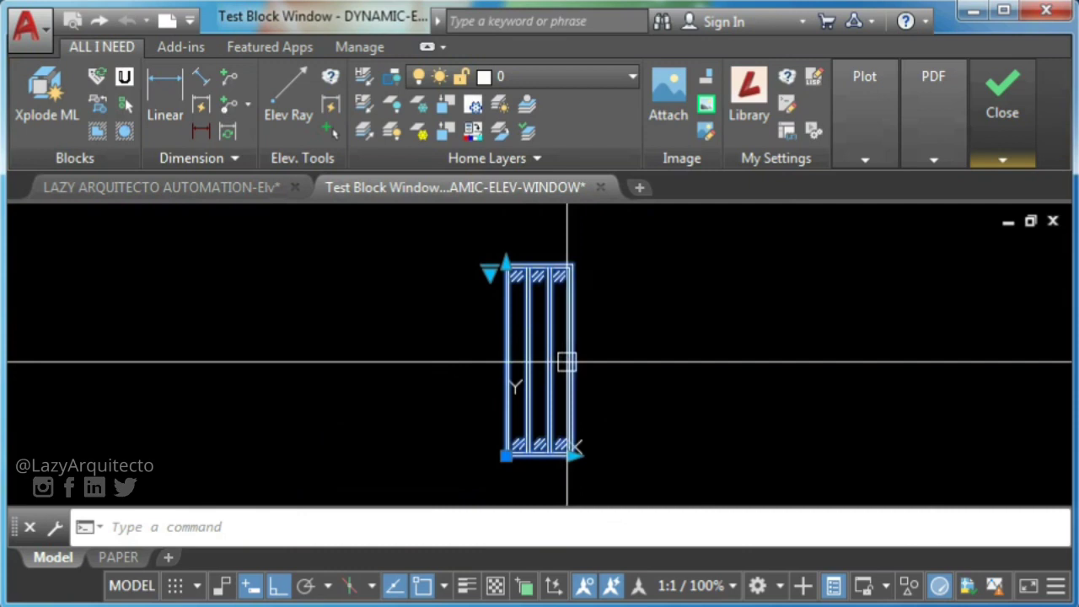
pyautogui.click(504, 266)
pyautogui.click(506, 347)
pyautogui.click(508, 291)
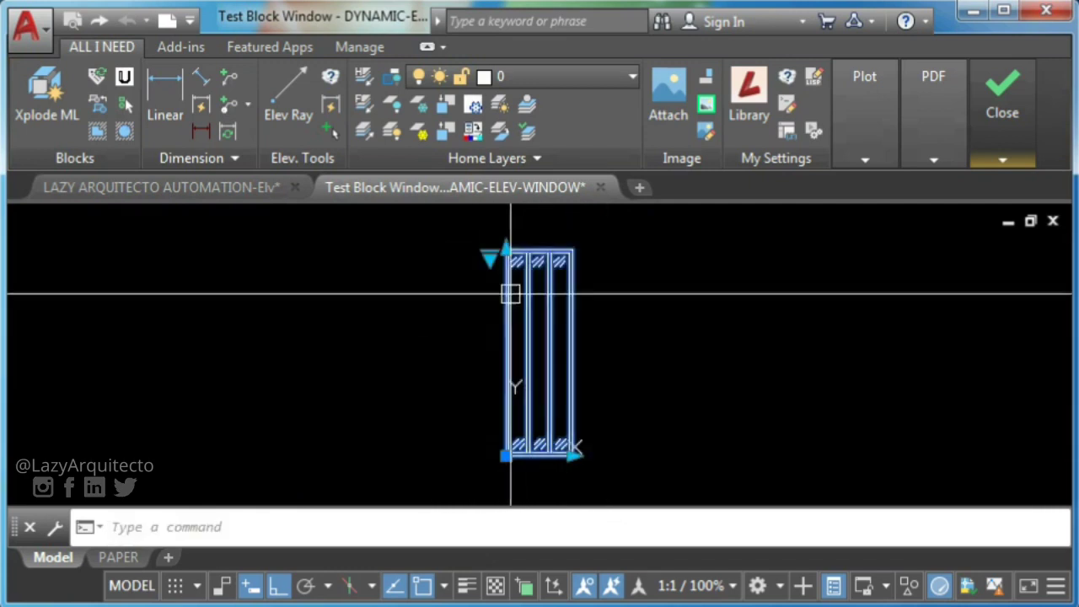
pyautogui.click(573, 450)
pyautogui.click(613, 448)
pyautogui.click(574, 455)
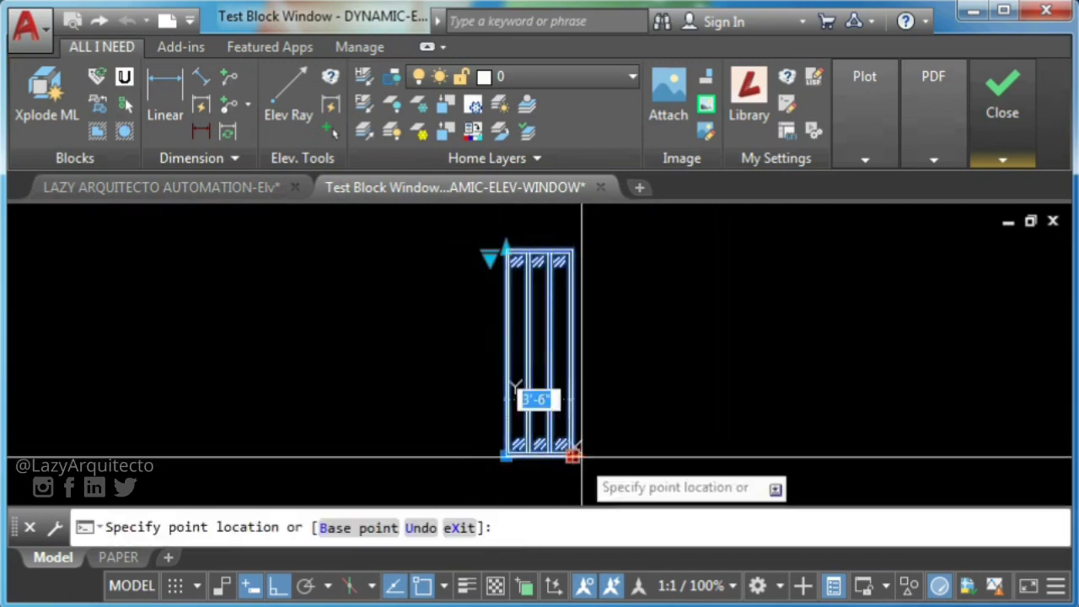
pyautogui.click(700, 422)
pyautogui.click(1003, 160)
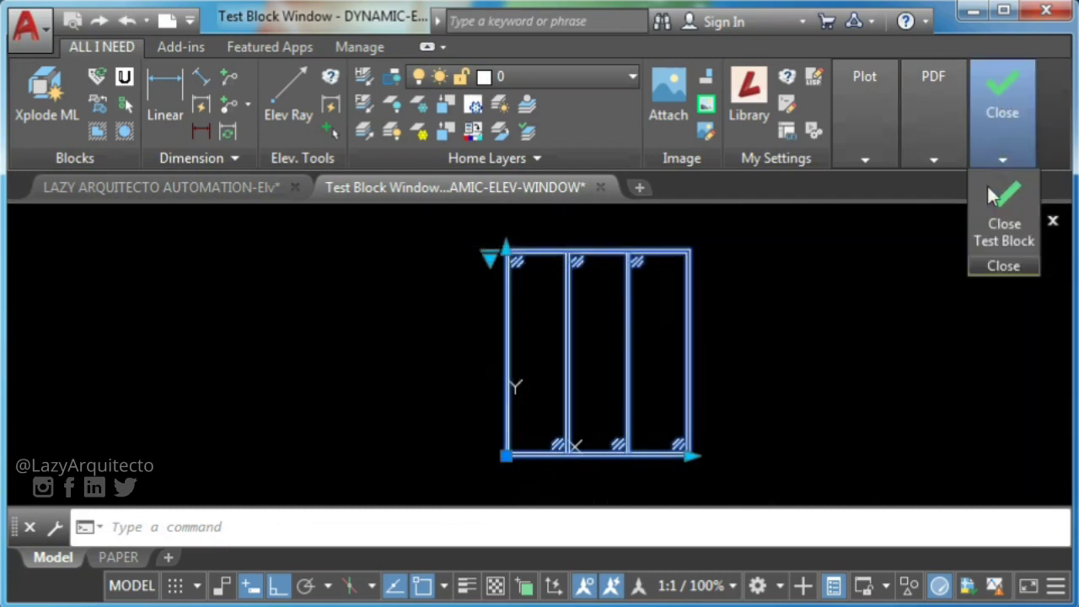
pyautogui.click(985, 221)
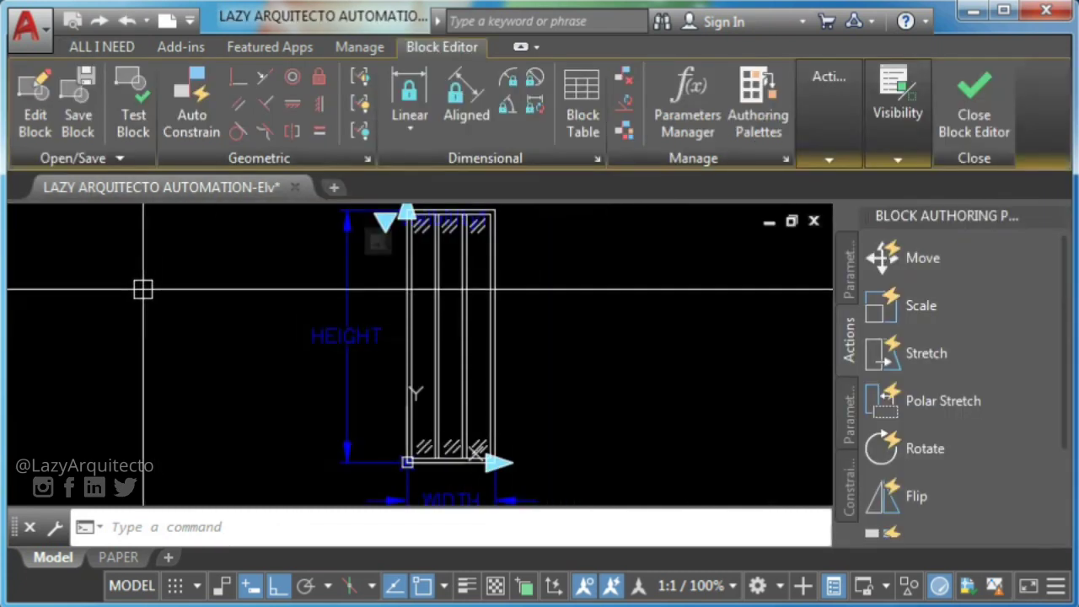
# Save the window block, applying changes to all references, and close the Block Editor
pyautogui.scroll(-1, 152, 413)
pyautogui.click(84, 92)
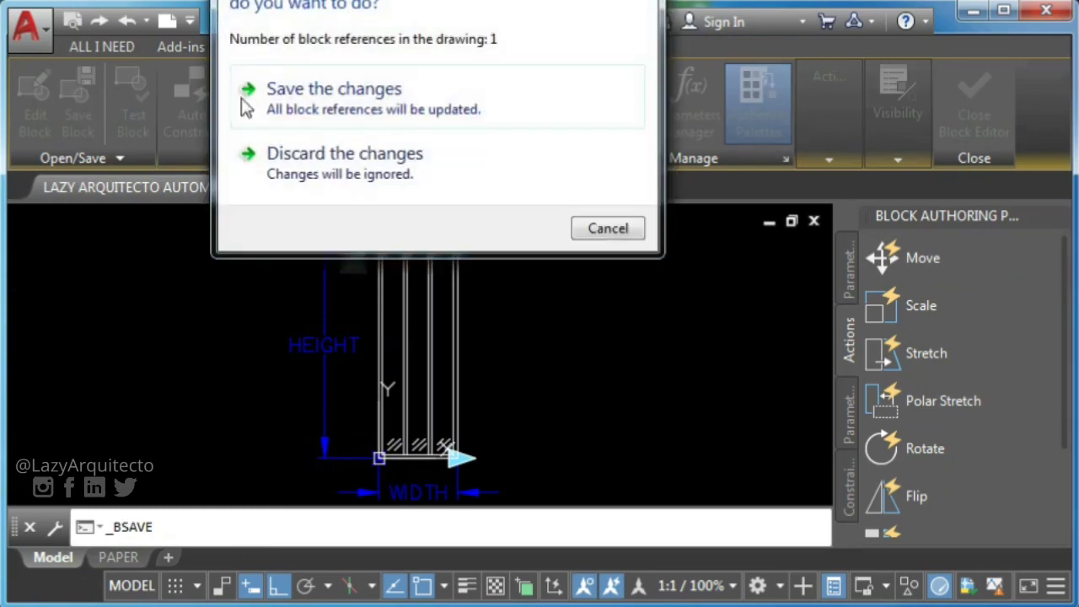
pyautogui.click(416, 91)
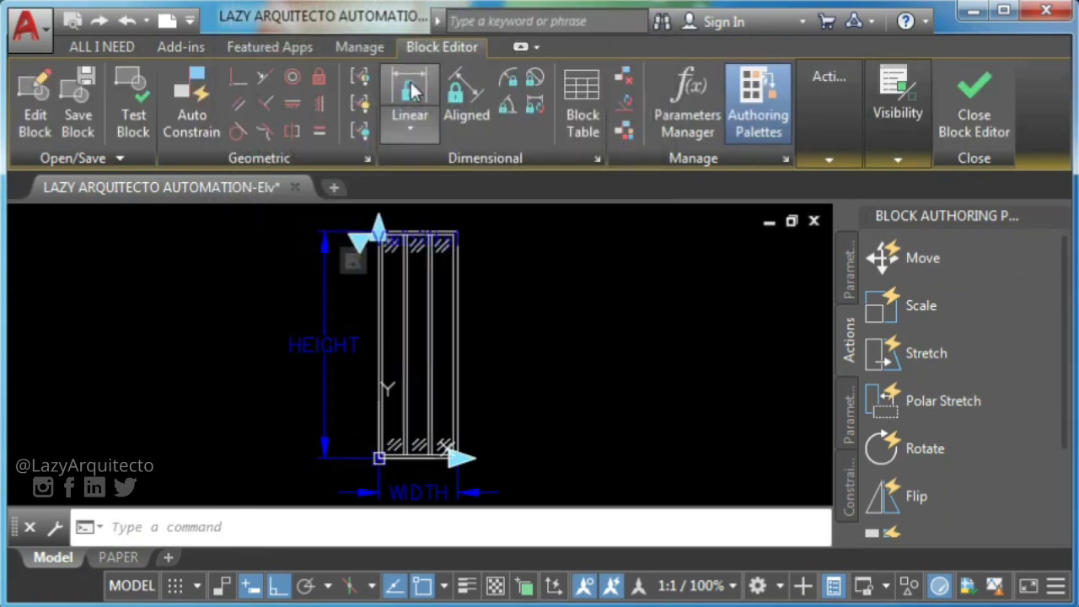
pyautogui.click(970, 108)
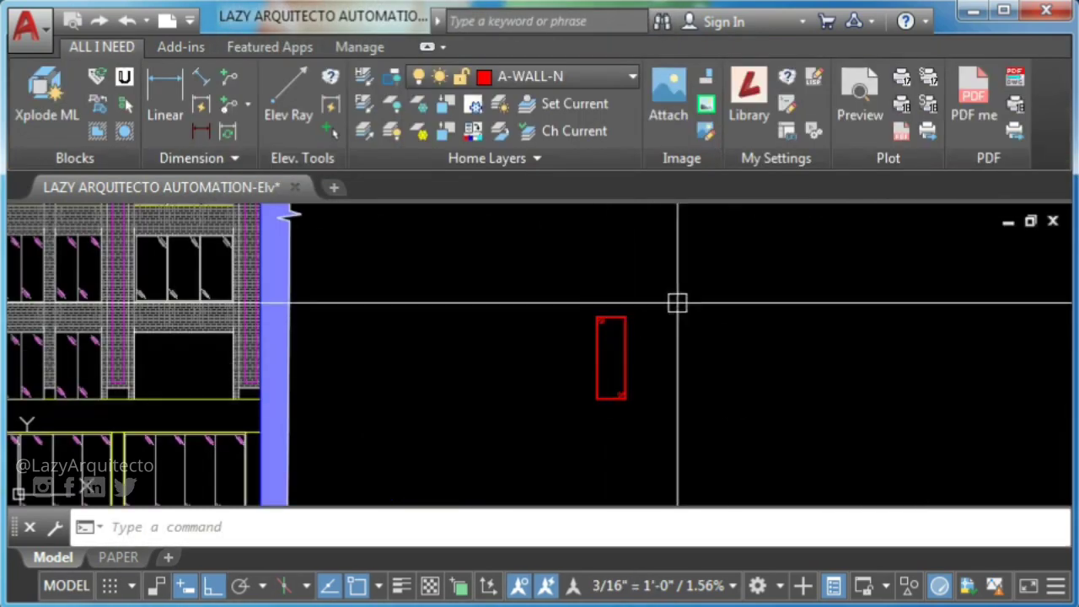
# Stretch the placed window's left edge, top and right side to the brick opening edges
pyautogui.click(611, 401)
pyautogui.click(595, 398)
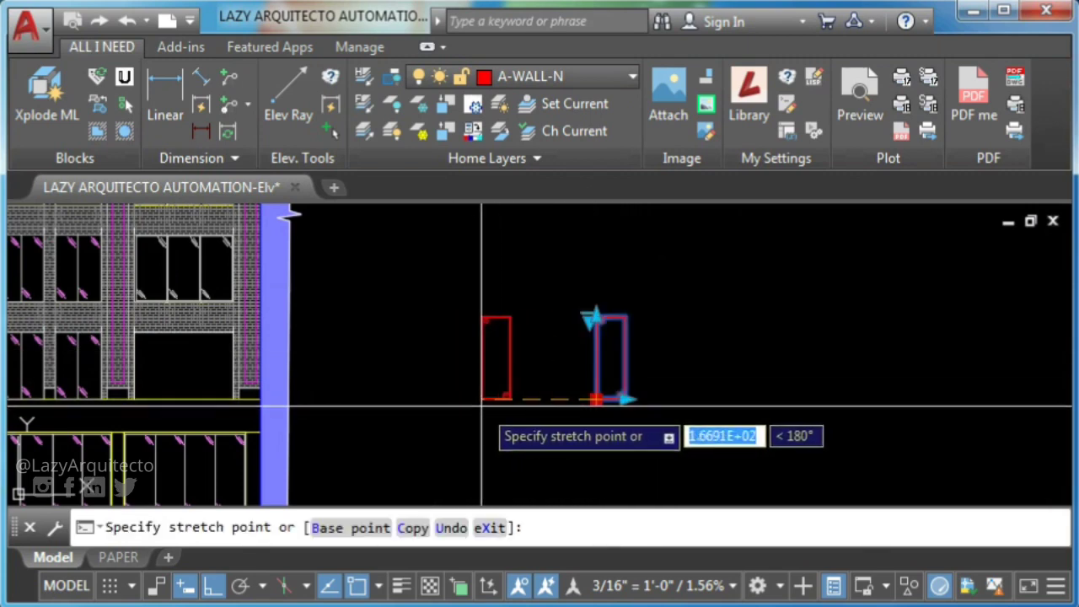
pyautogui.scroll(4, 118, 400)
pyautogui.click(185, 389)
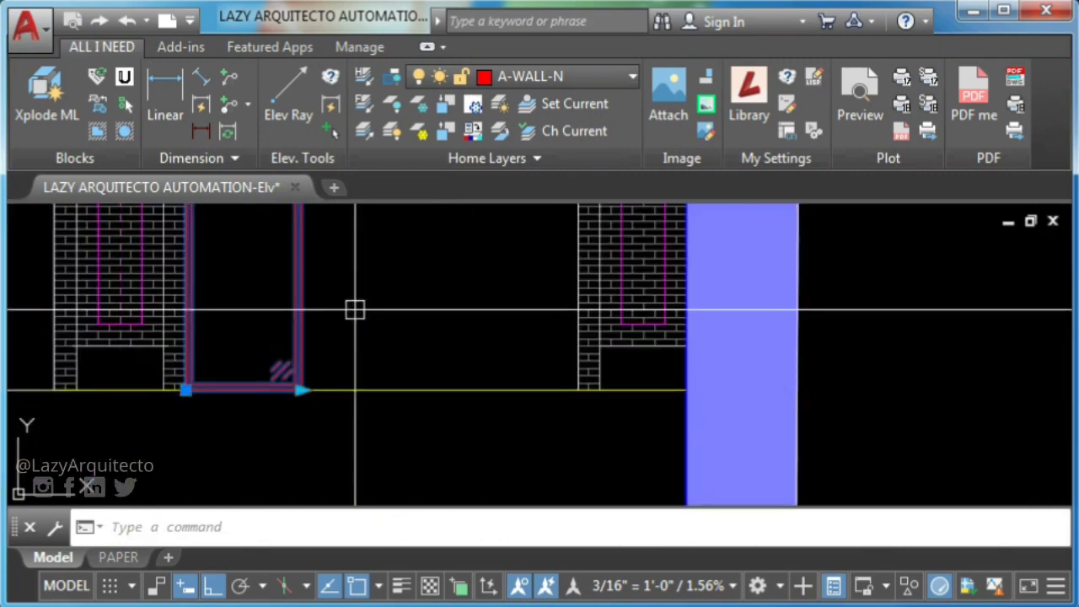
pyautogui.moveTo(355, 310); pyautogui.dragTo(441, 476, button='middle')
pyautogui.click(276, 230)
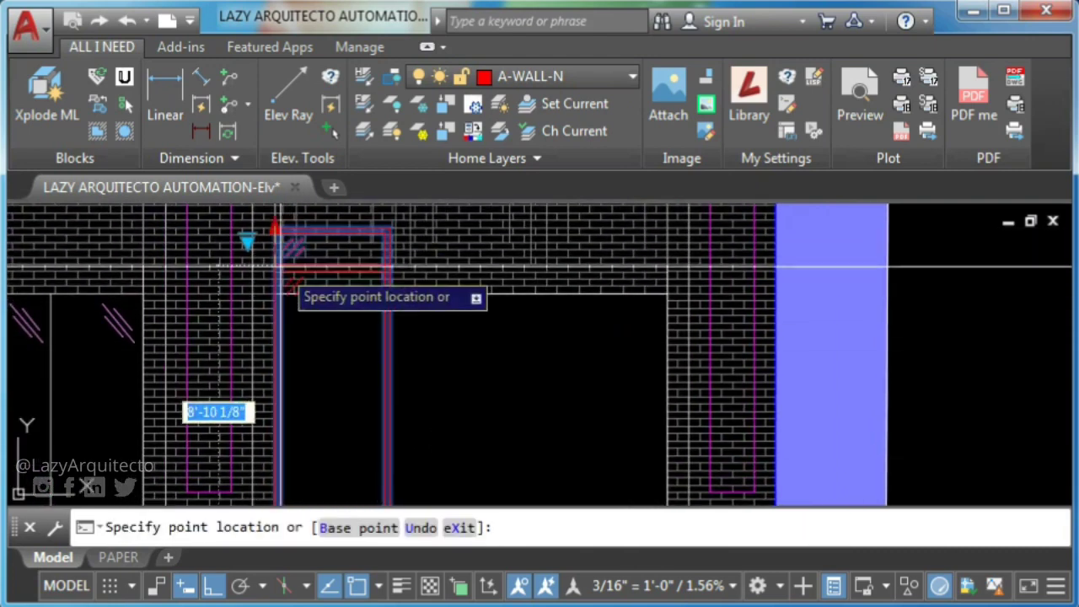
pyautogui.scroll(3, 279, 269)
pyautogui.click(275, 306)
pyautogui.scroll(-5, 387, 229)
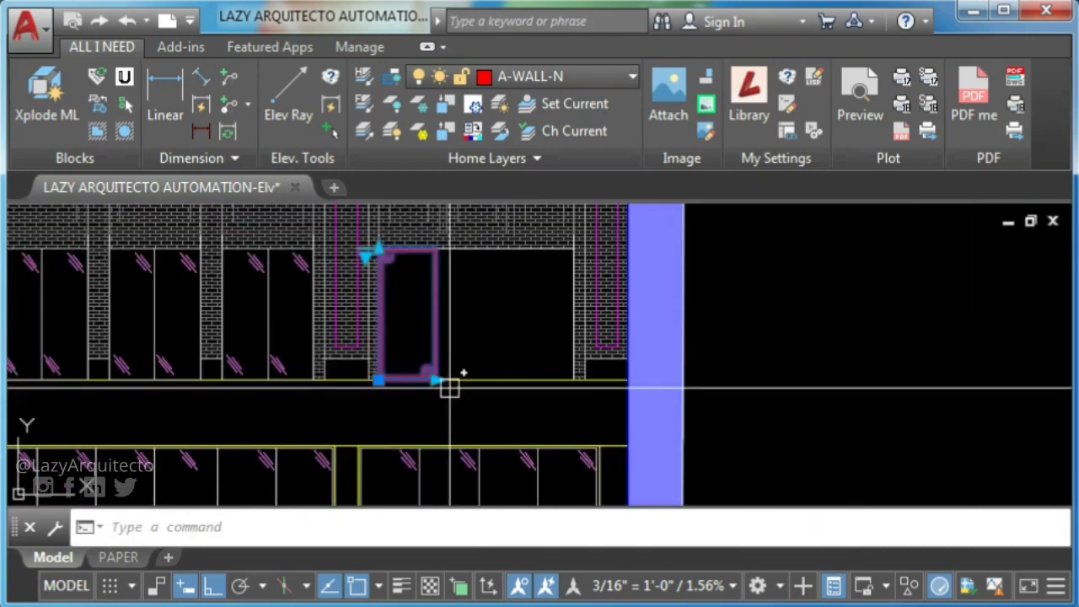
pyautogui.click(434, 379)
pyautogui.click(573, 378)
pyautogui.press('Escape')
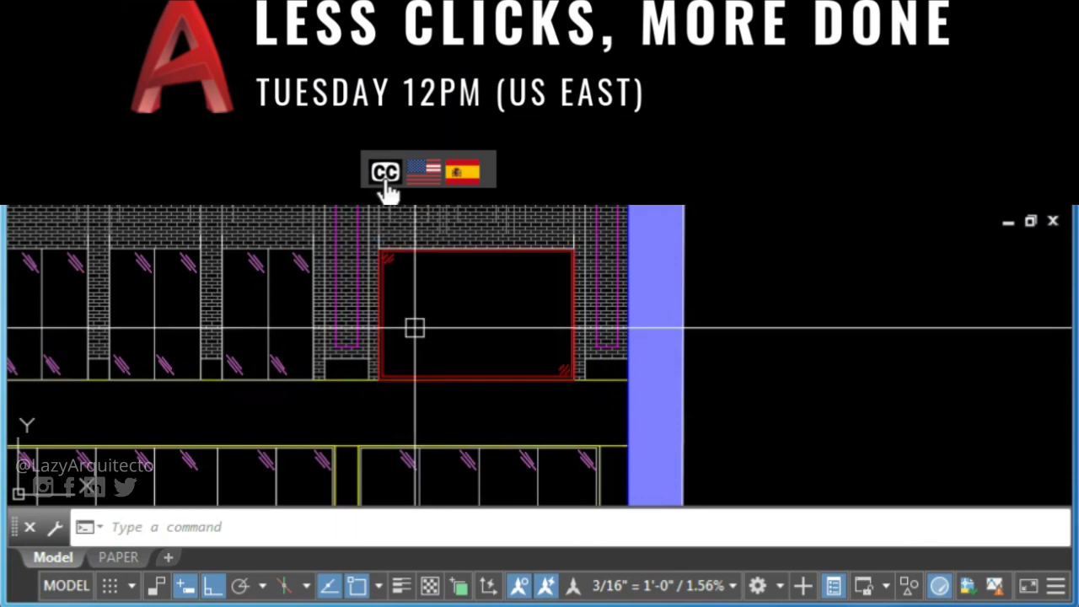
# Set the placed window block to 3-DIVISIONS
pyautogui.moveTo(441, 319); pyautogui.dragTo(455, 414, button='middle')
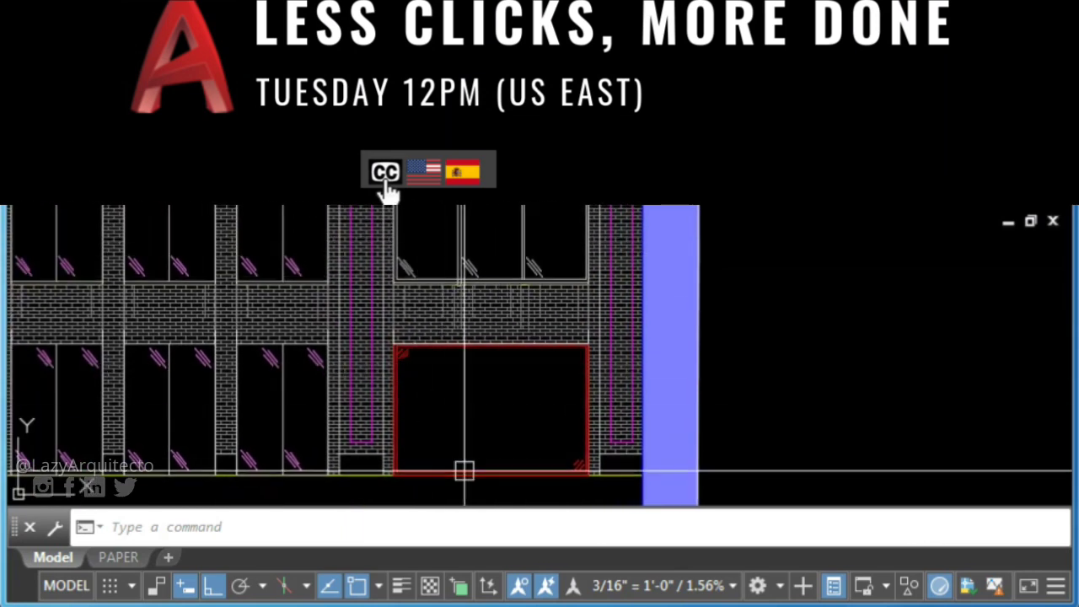
pyautogui.click(465, 471)
pyautogui.click(381, 349)
pyautogui.click(443, 414)
pyautogui.press('Escape')
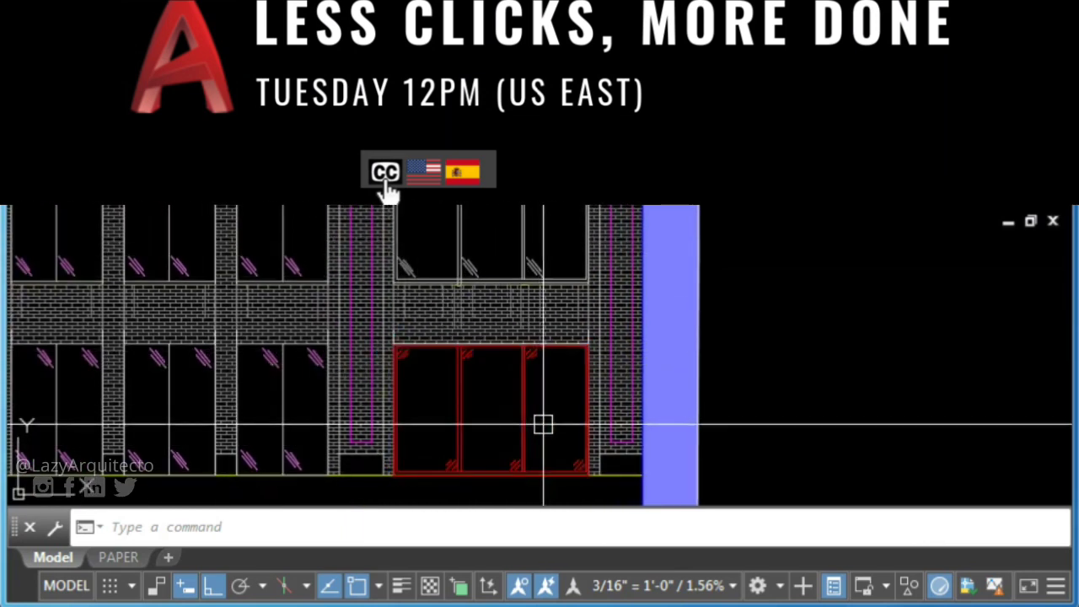